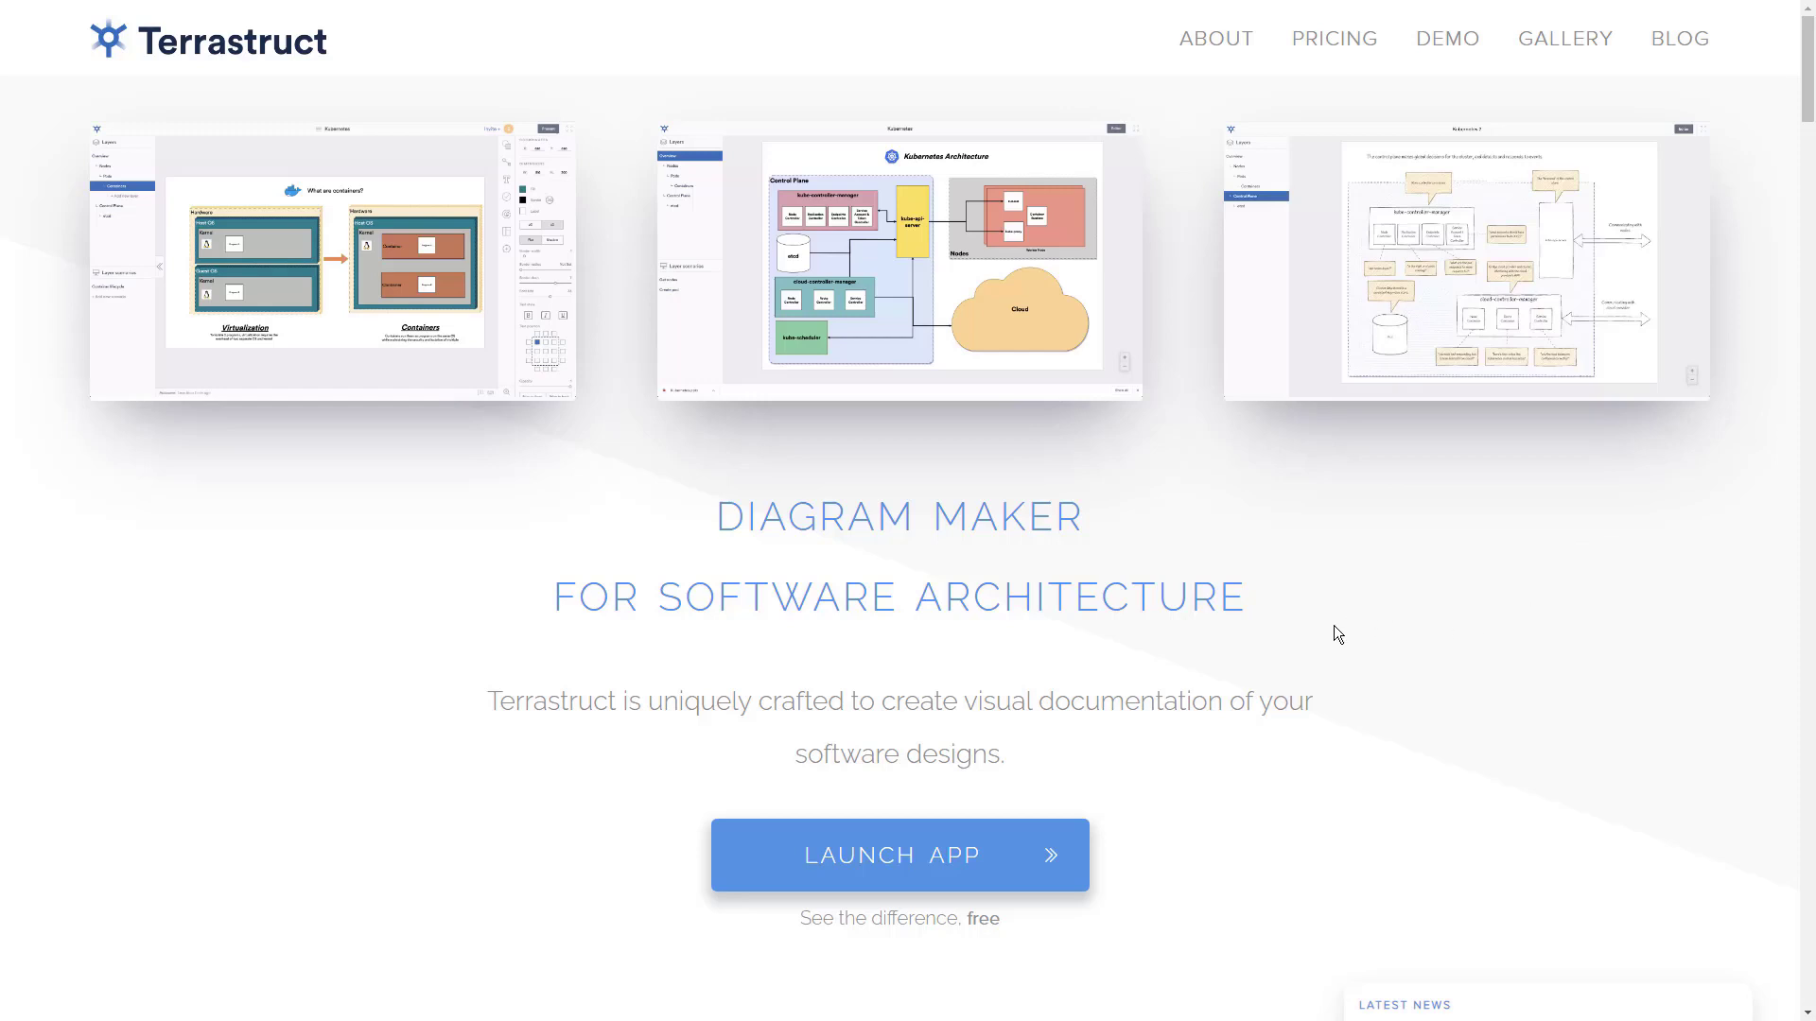
Scroll the Terrastruct homepage down to Plans & Pricing and back up to the Scenarios section
drag(813, 512, 1101, 598)
click(1329, 612)
drag(1808, 57, 1812, 721)
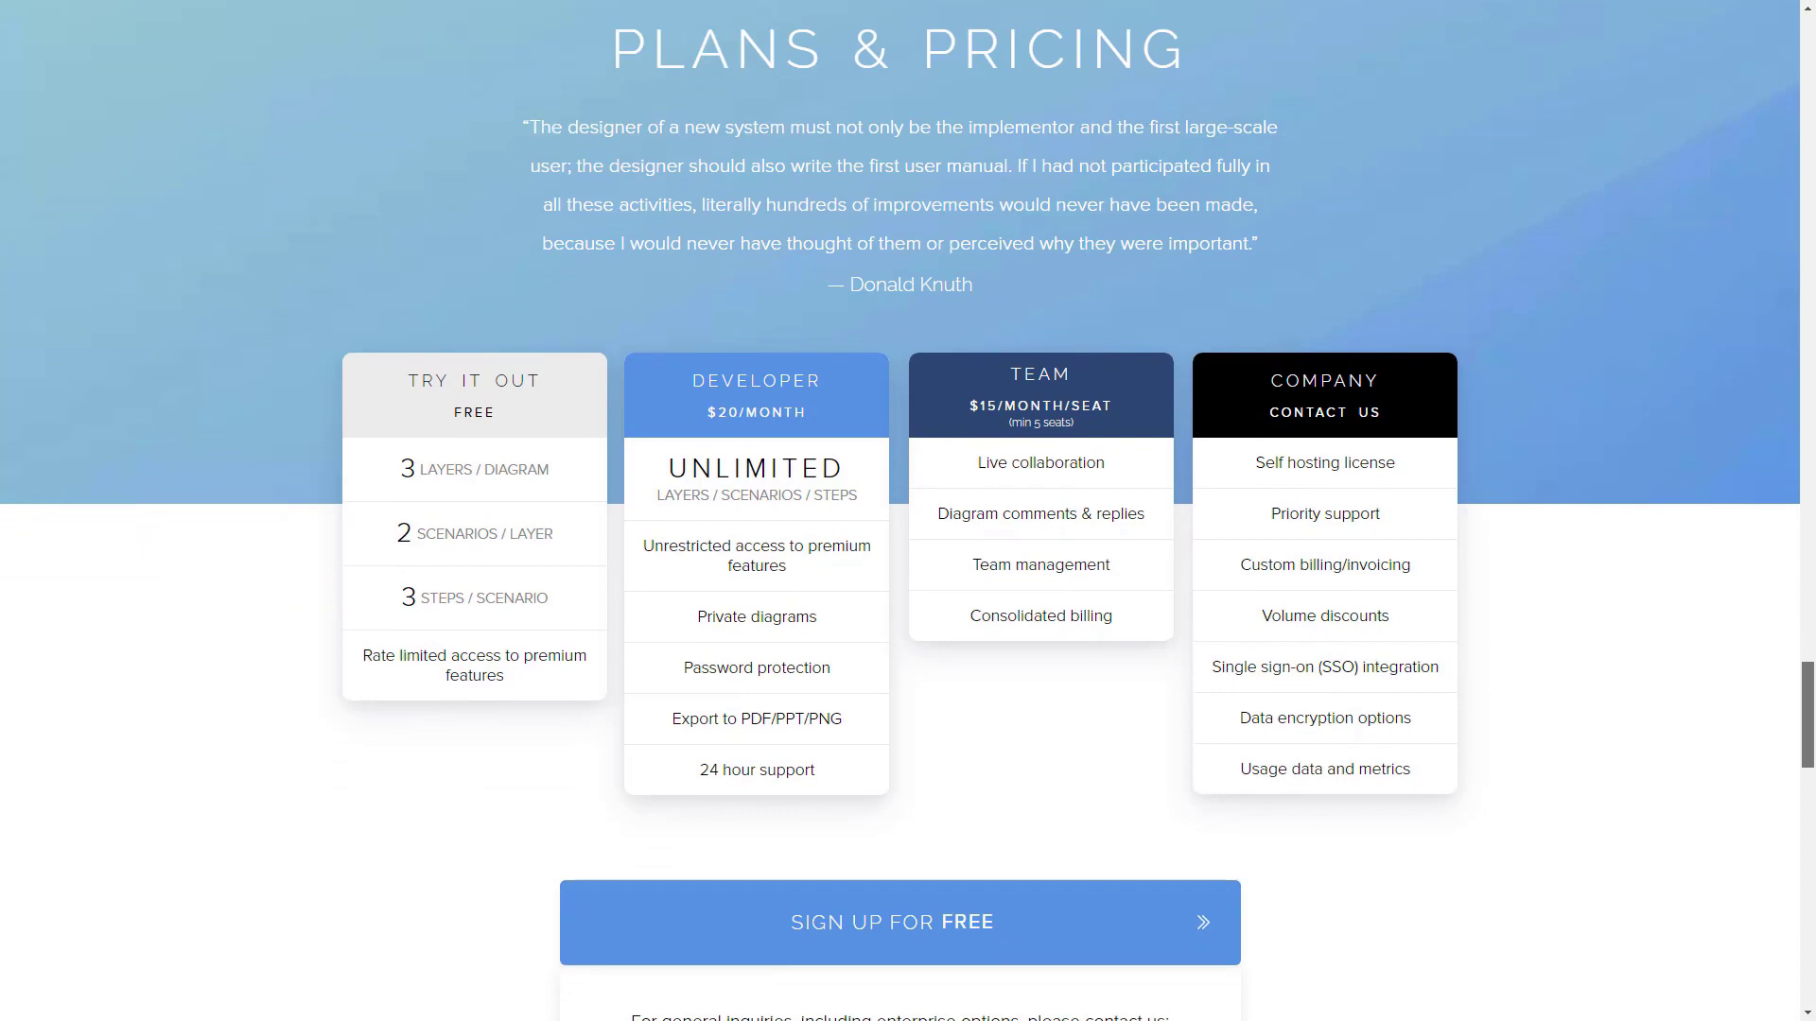
drag(1812, 722, 1812, 260)
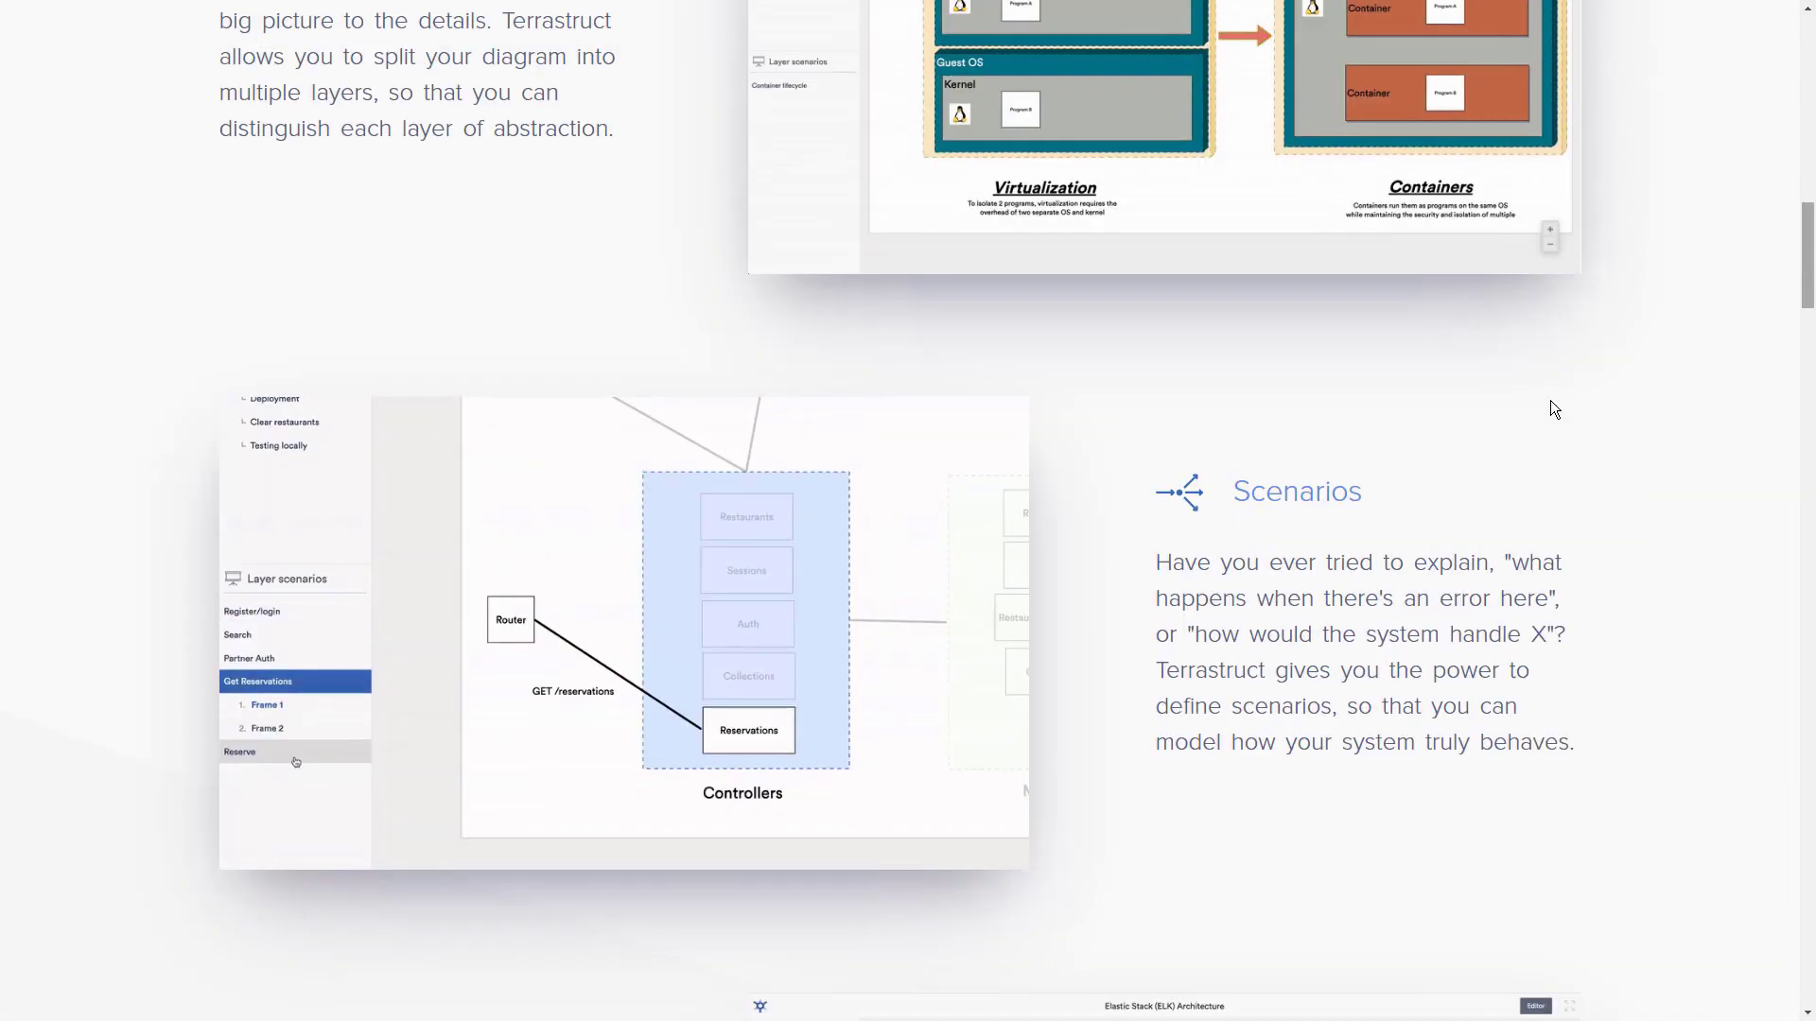
scroll(1554, 408, up, 15)
Launch the Terrastruct app, decline the LastPass save prompt, and finish the onboarding tour
click(839, 867)
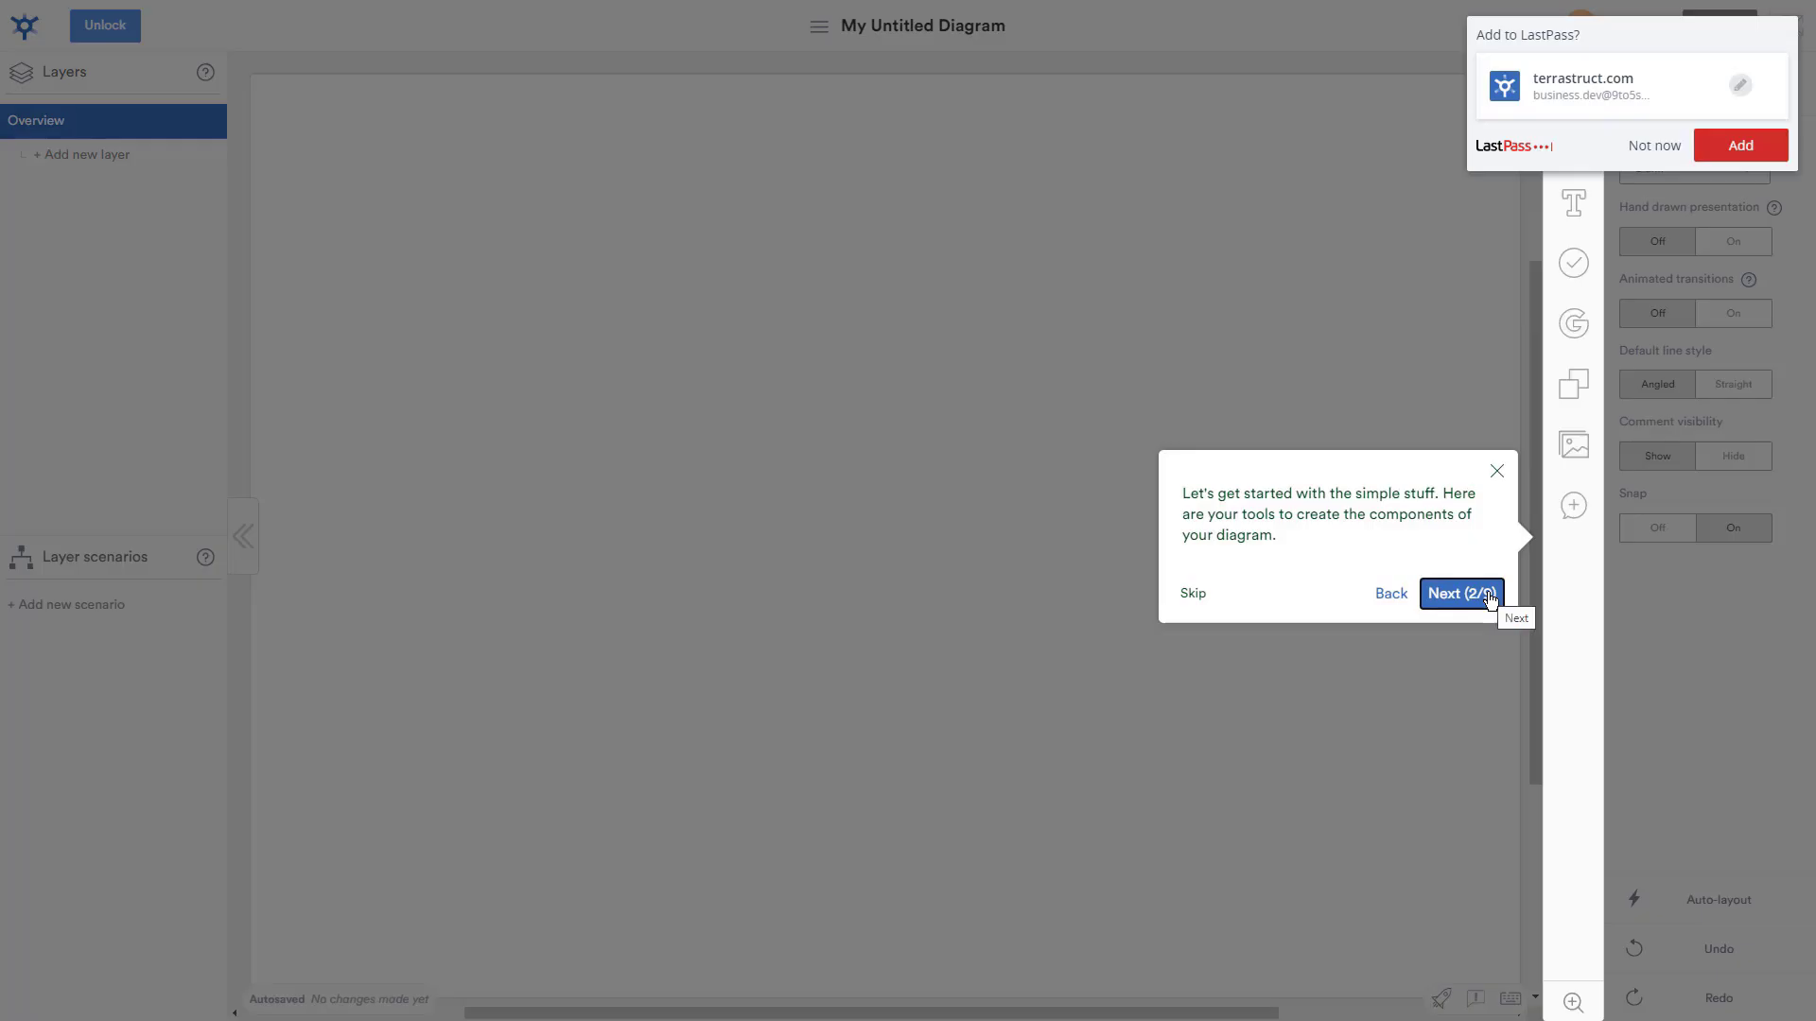
click(1489, 595)
click(1655, 145)
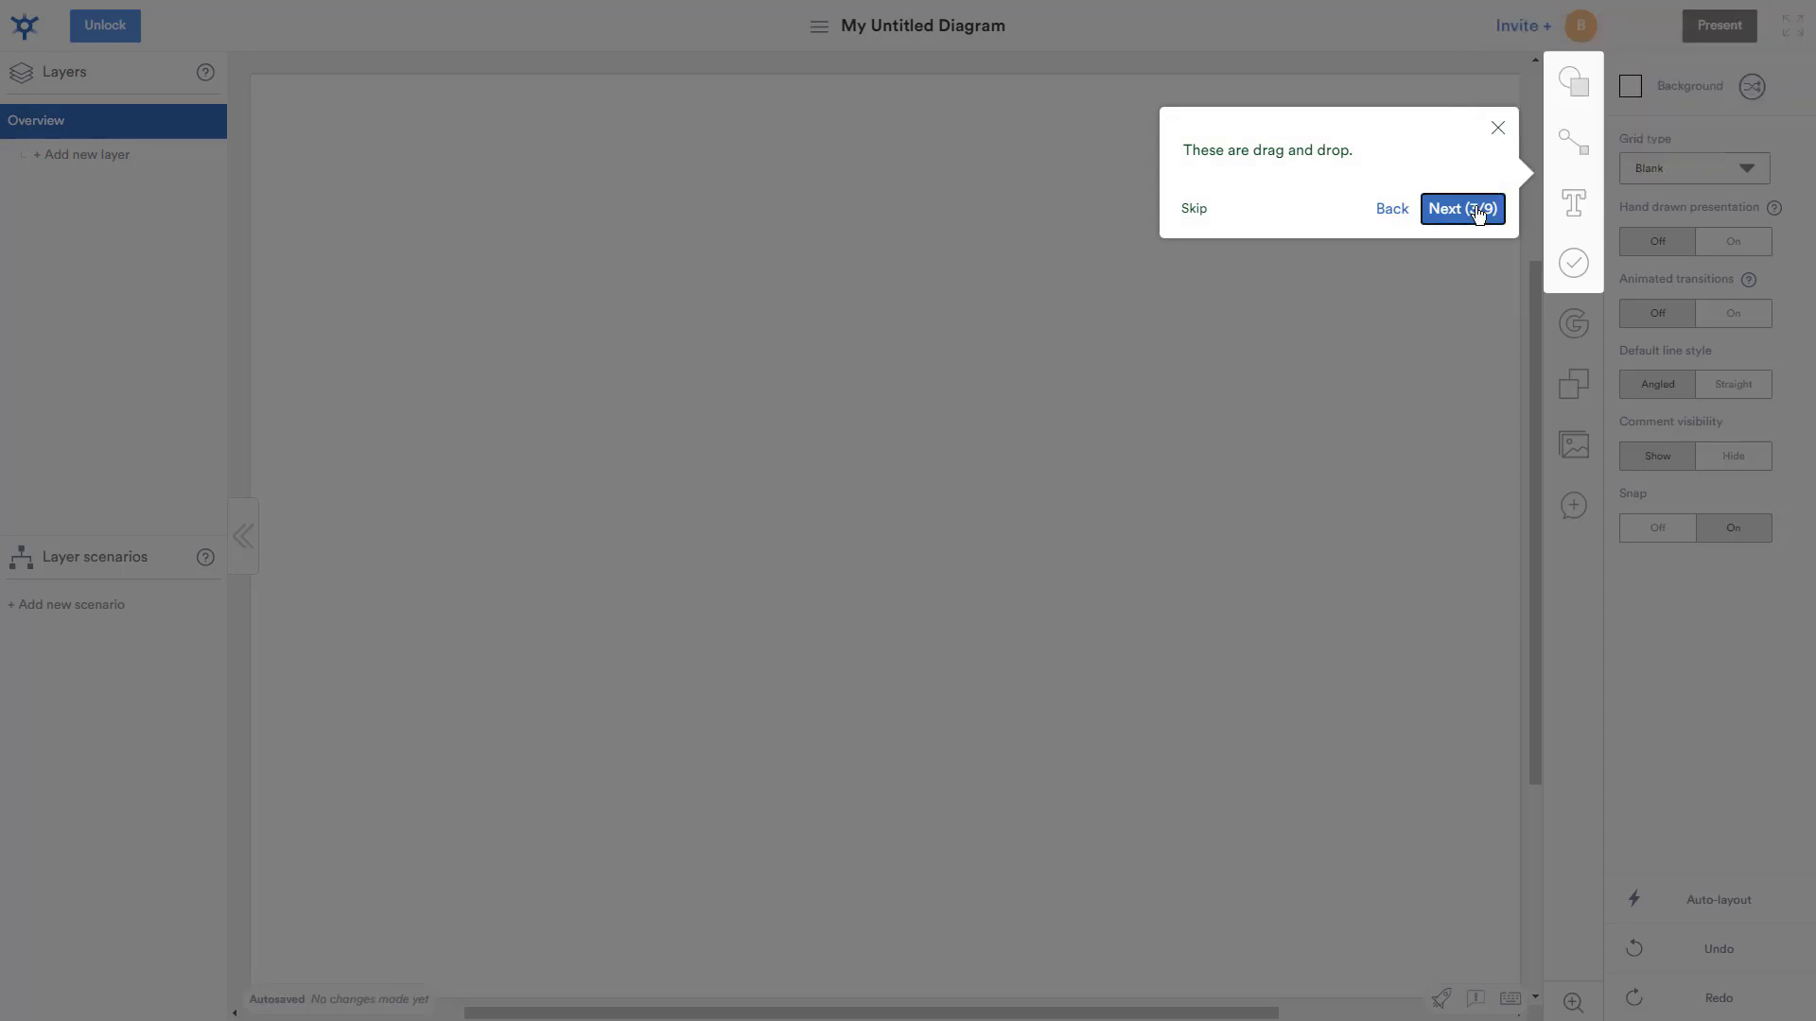
click(1463, 209)
click(1456, 396)
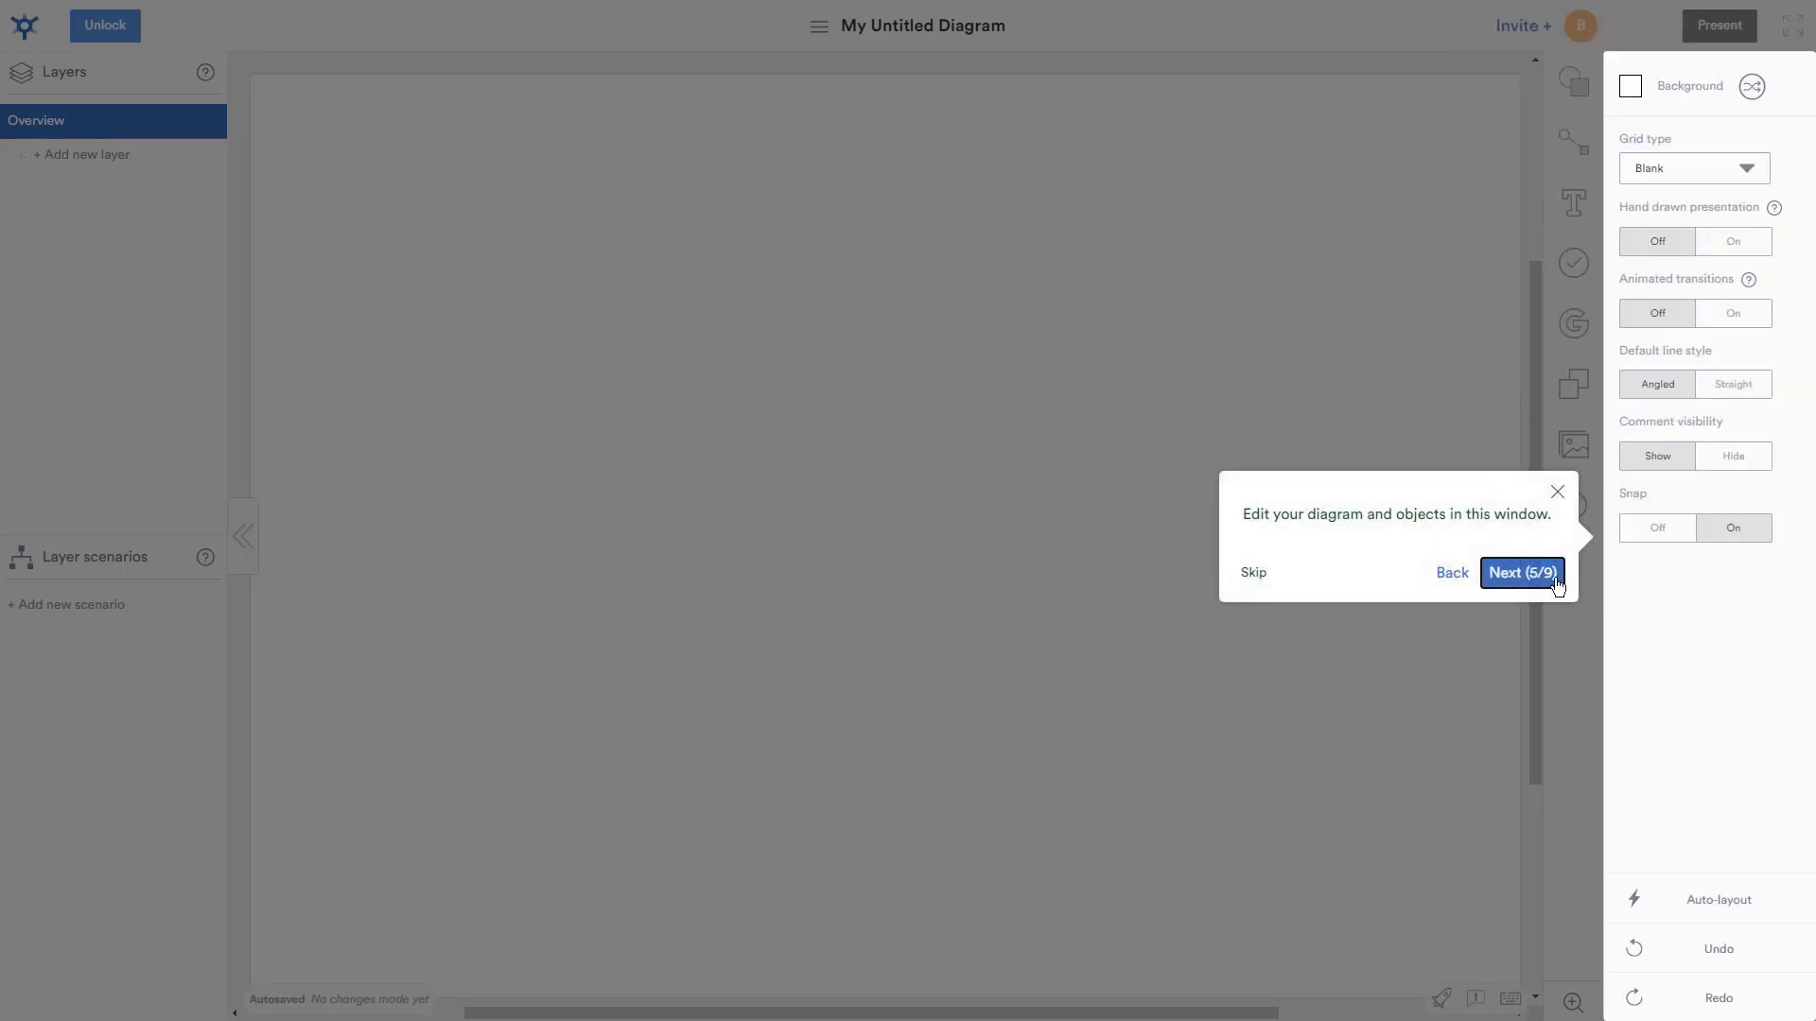
click(1533, 574)
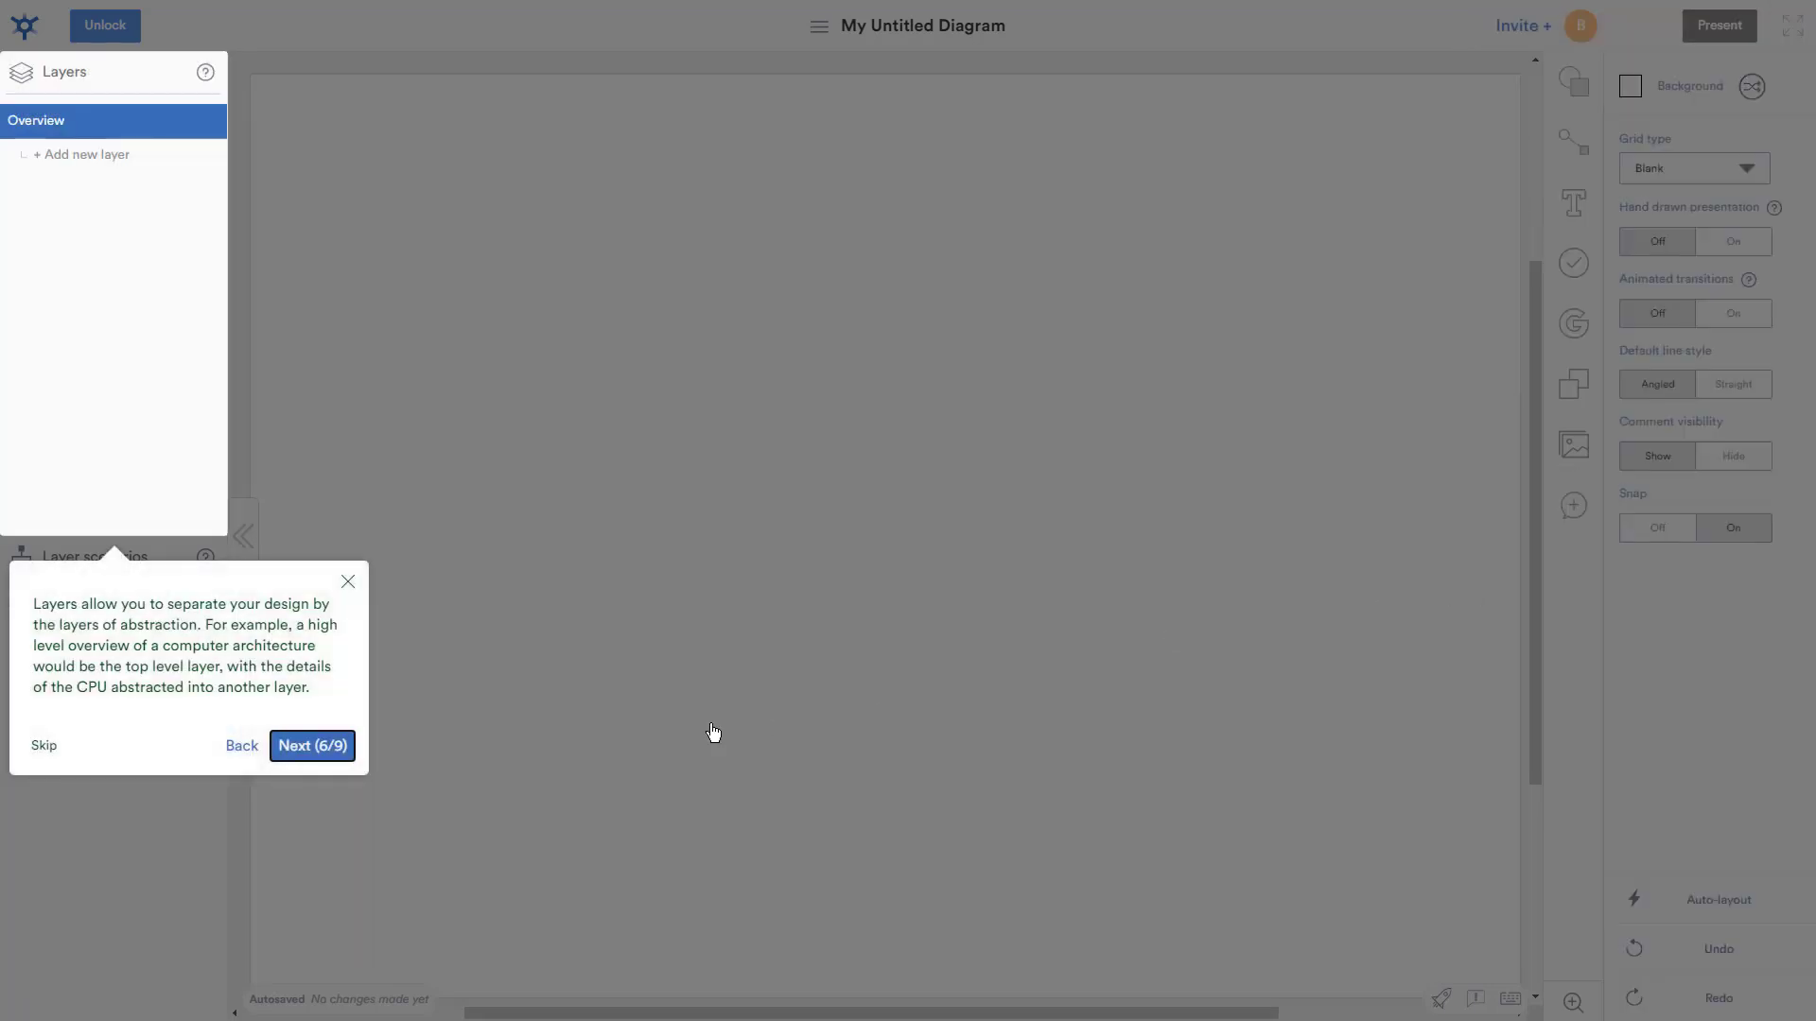
click(322, 754)
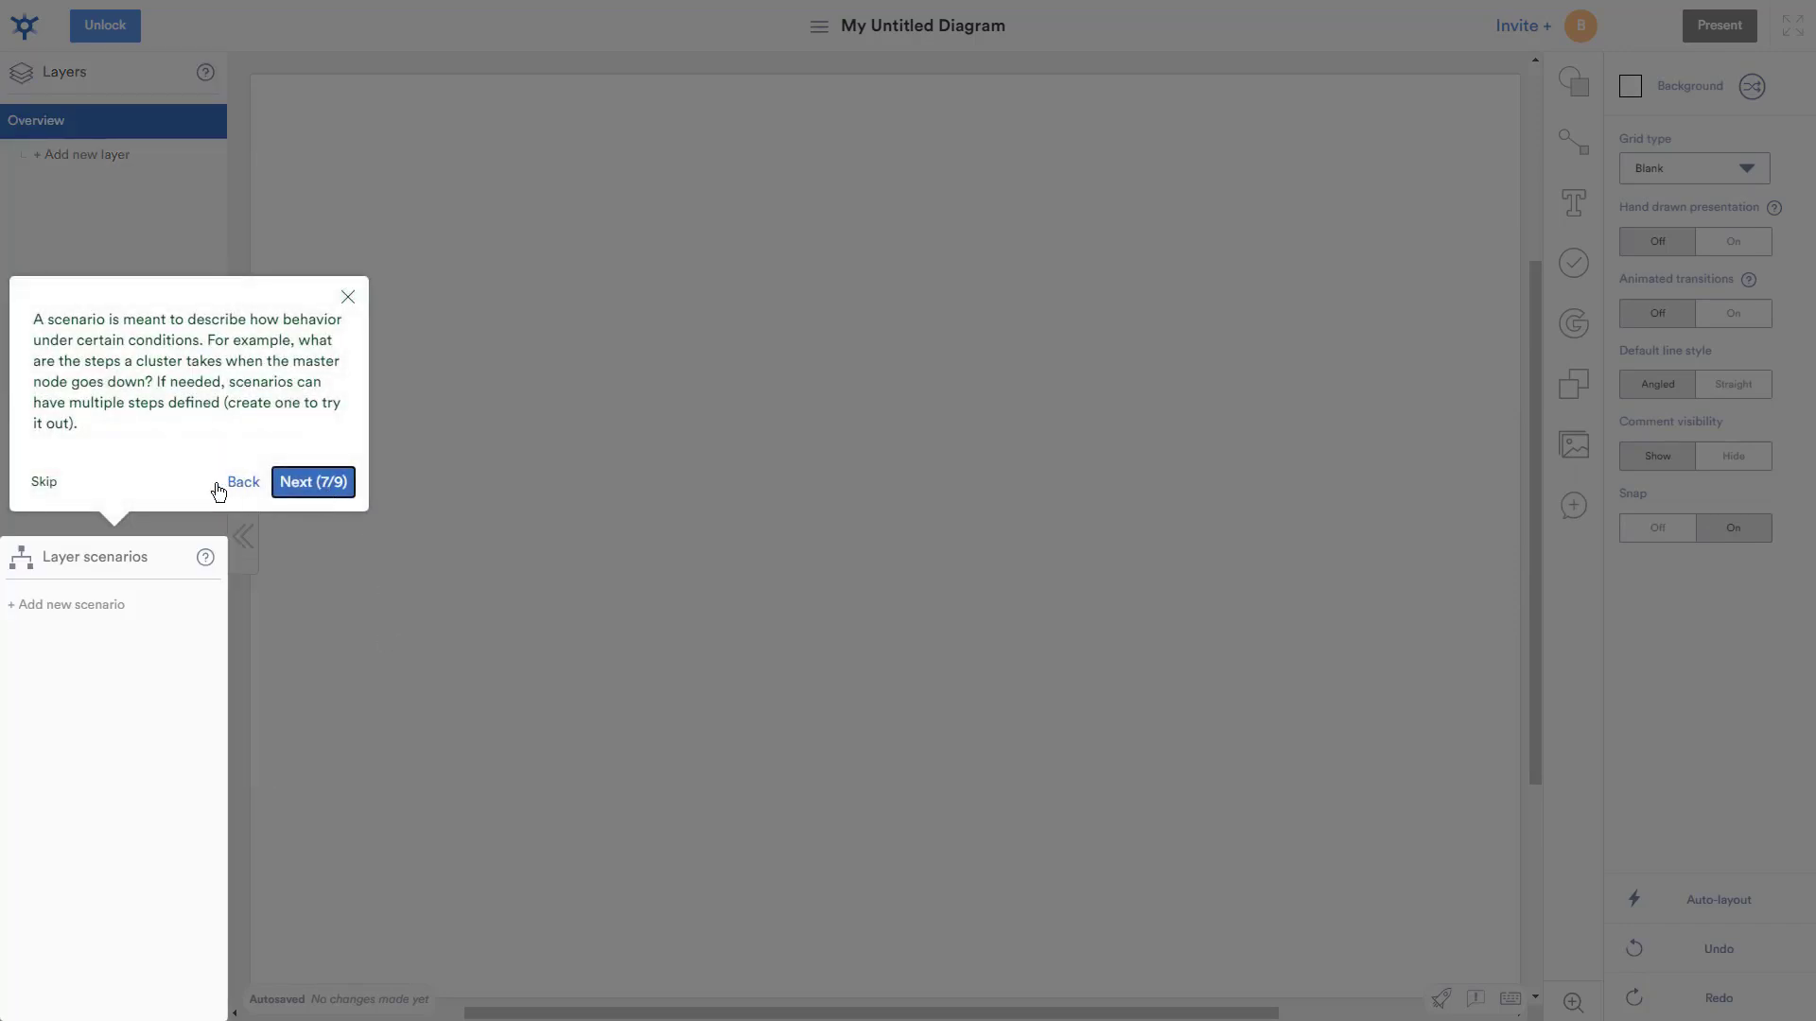
click(43, 482)
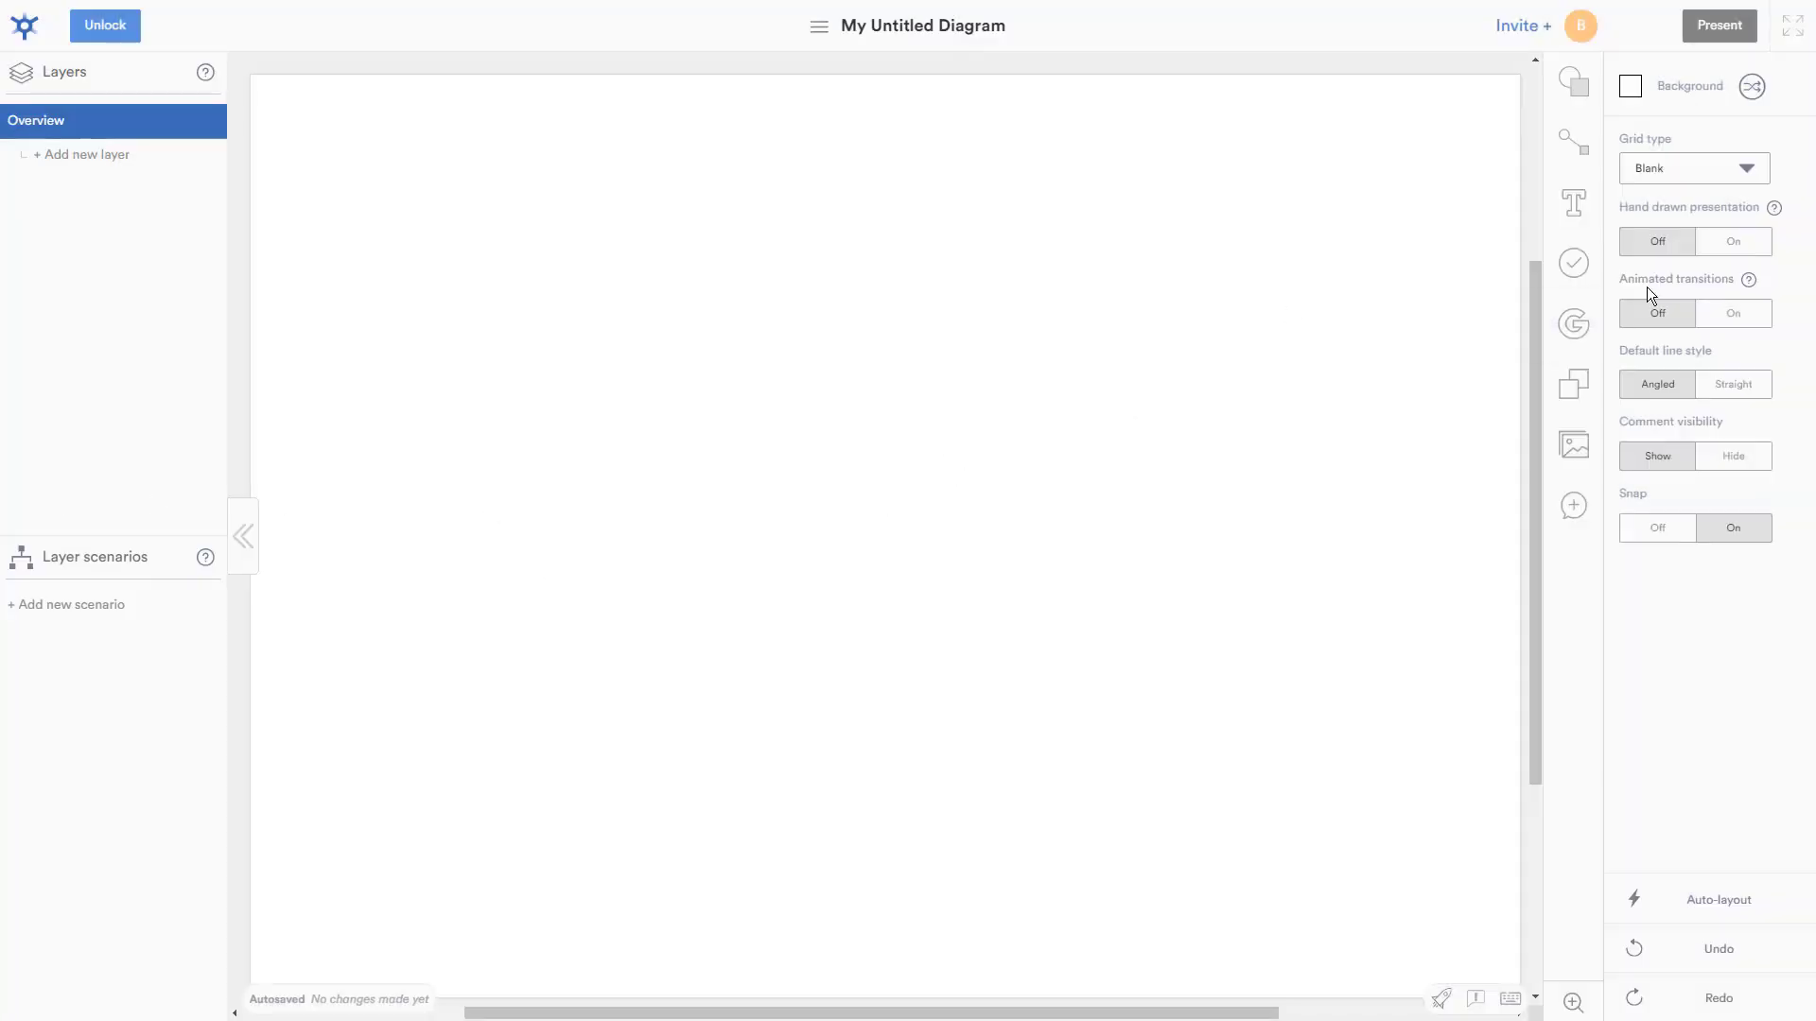
Load the green car-chip icon into the square and drag its corner to enlarge it
mouse_move(1574, 142)
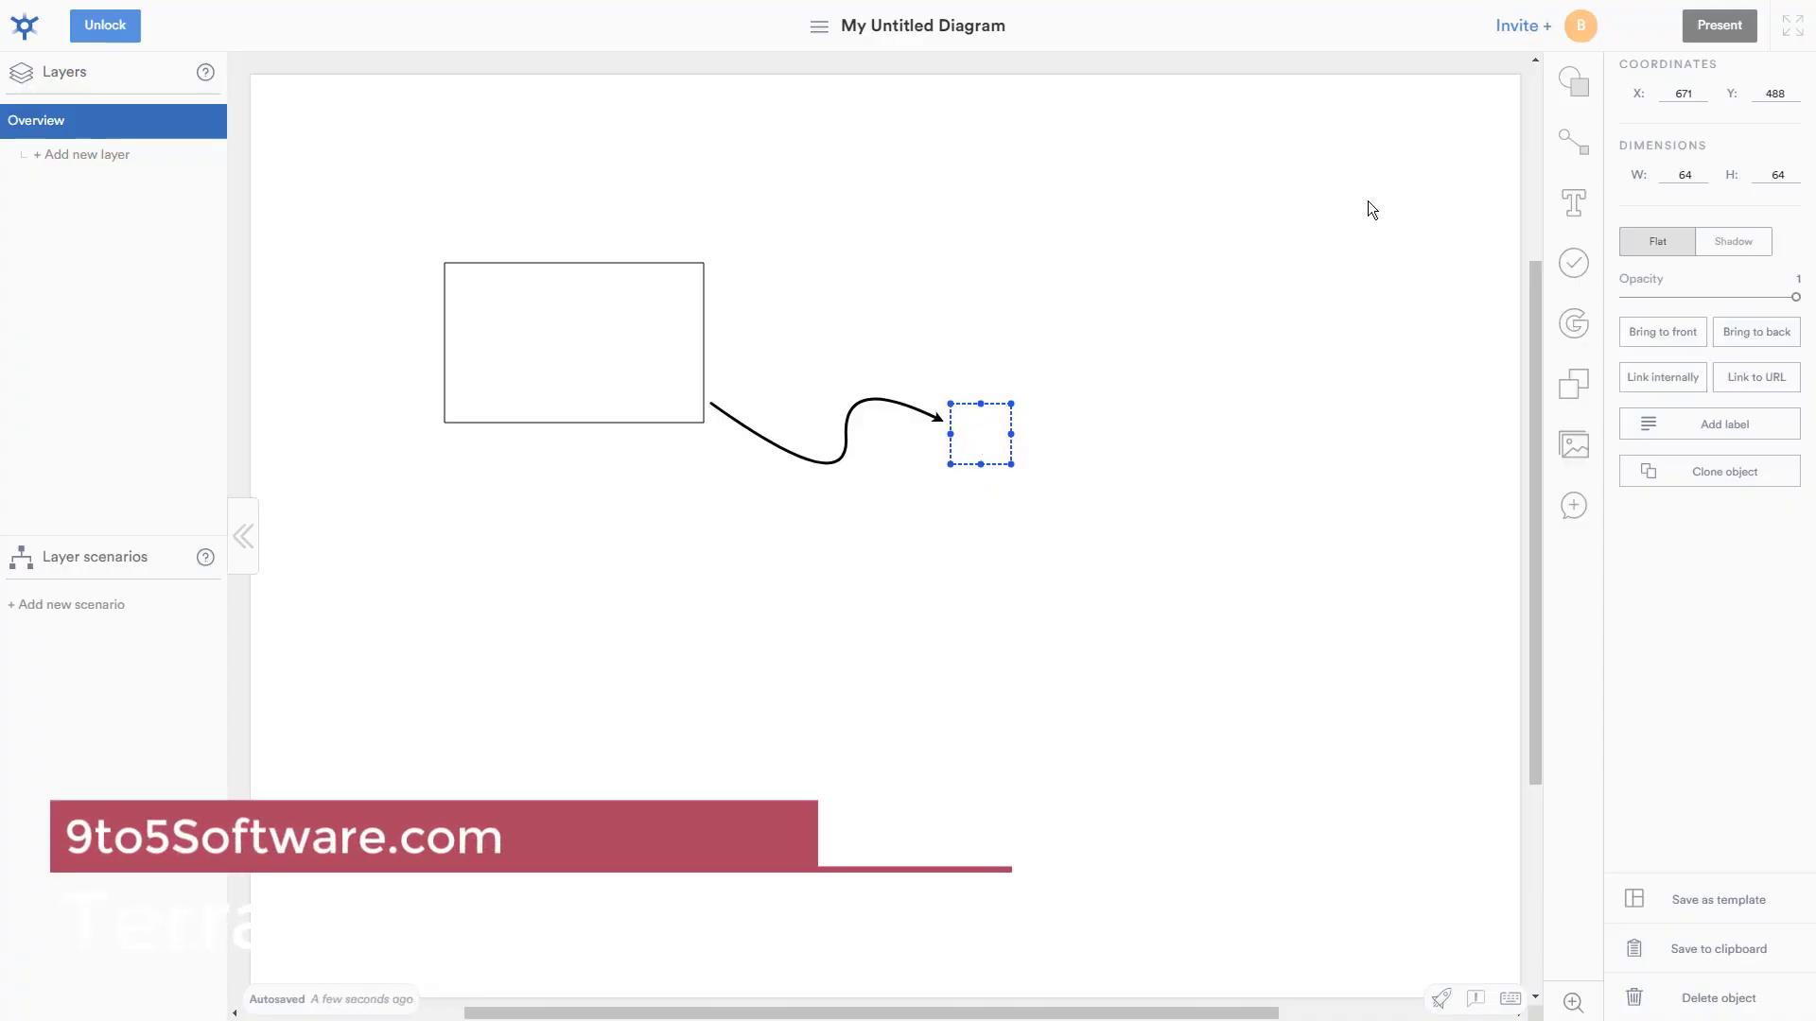
click(1082, 473)
click(1002, 409)
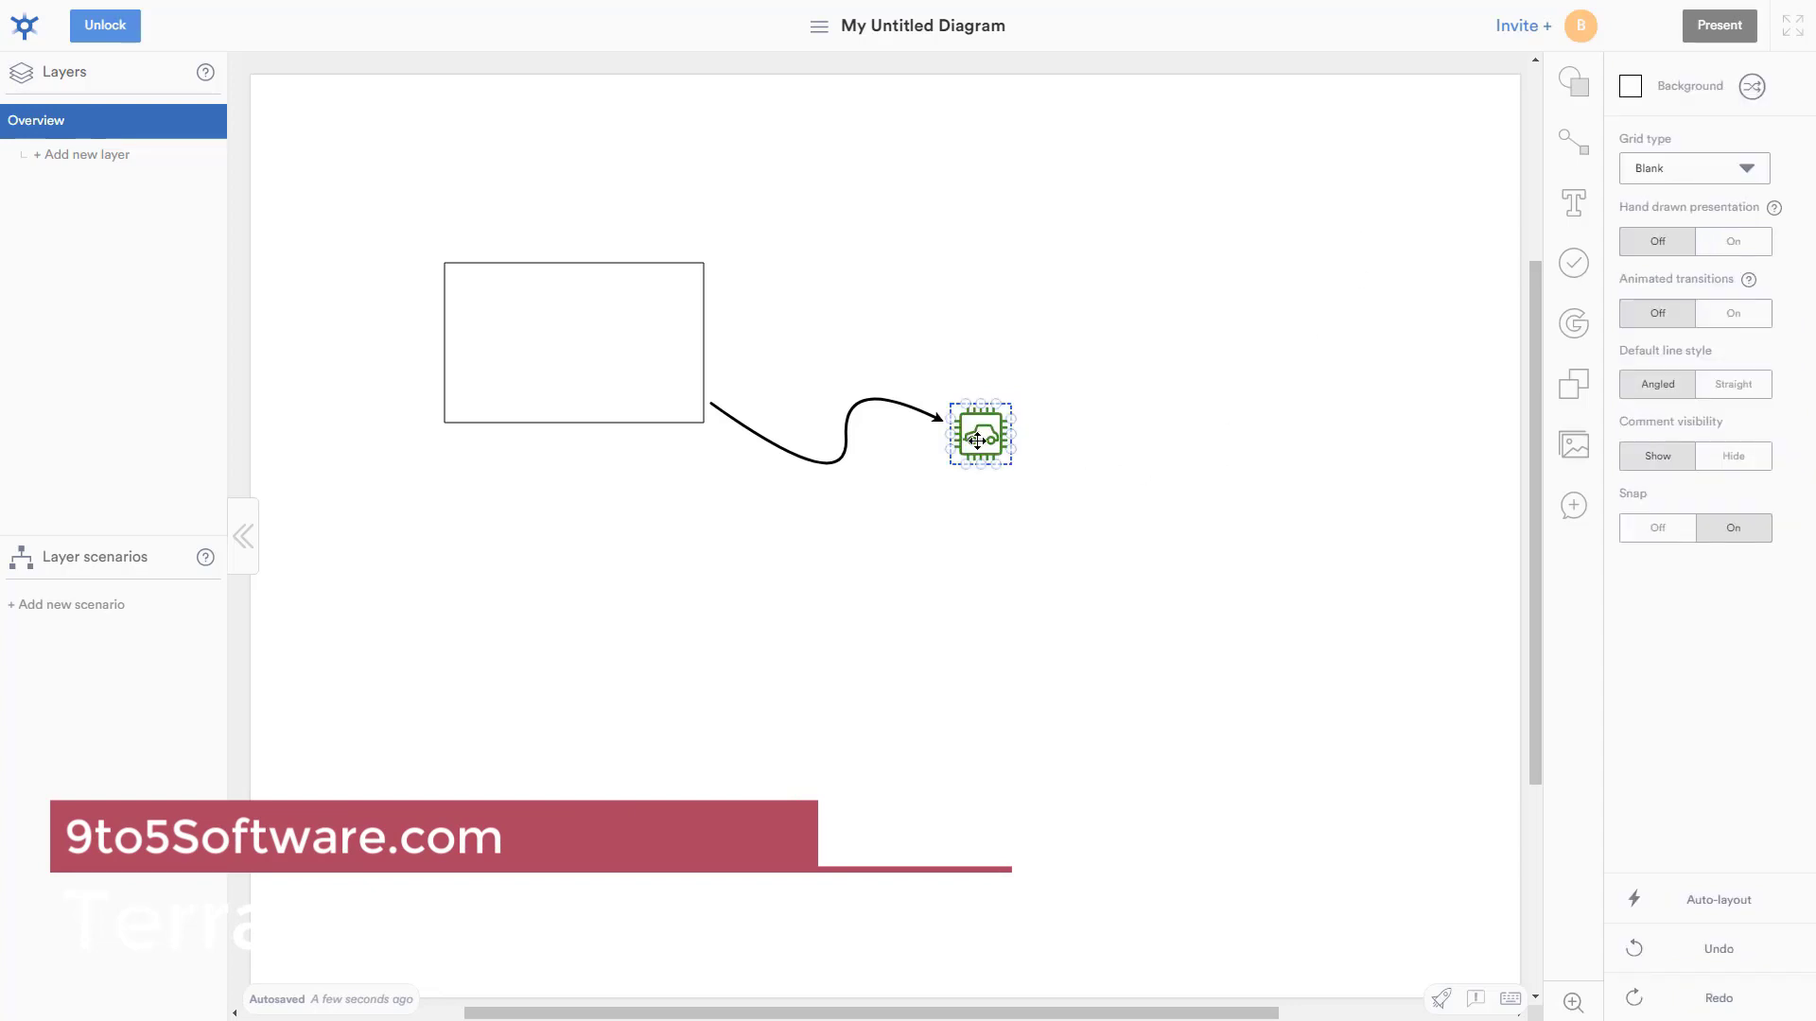
drag(1006, 405, 1080, 373)
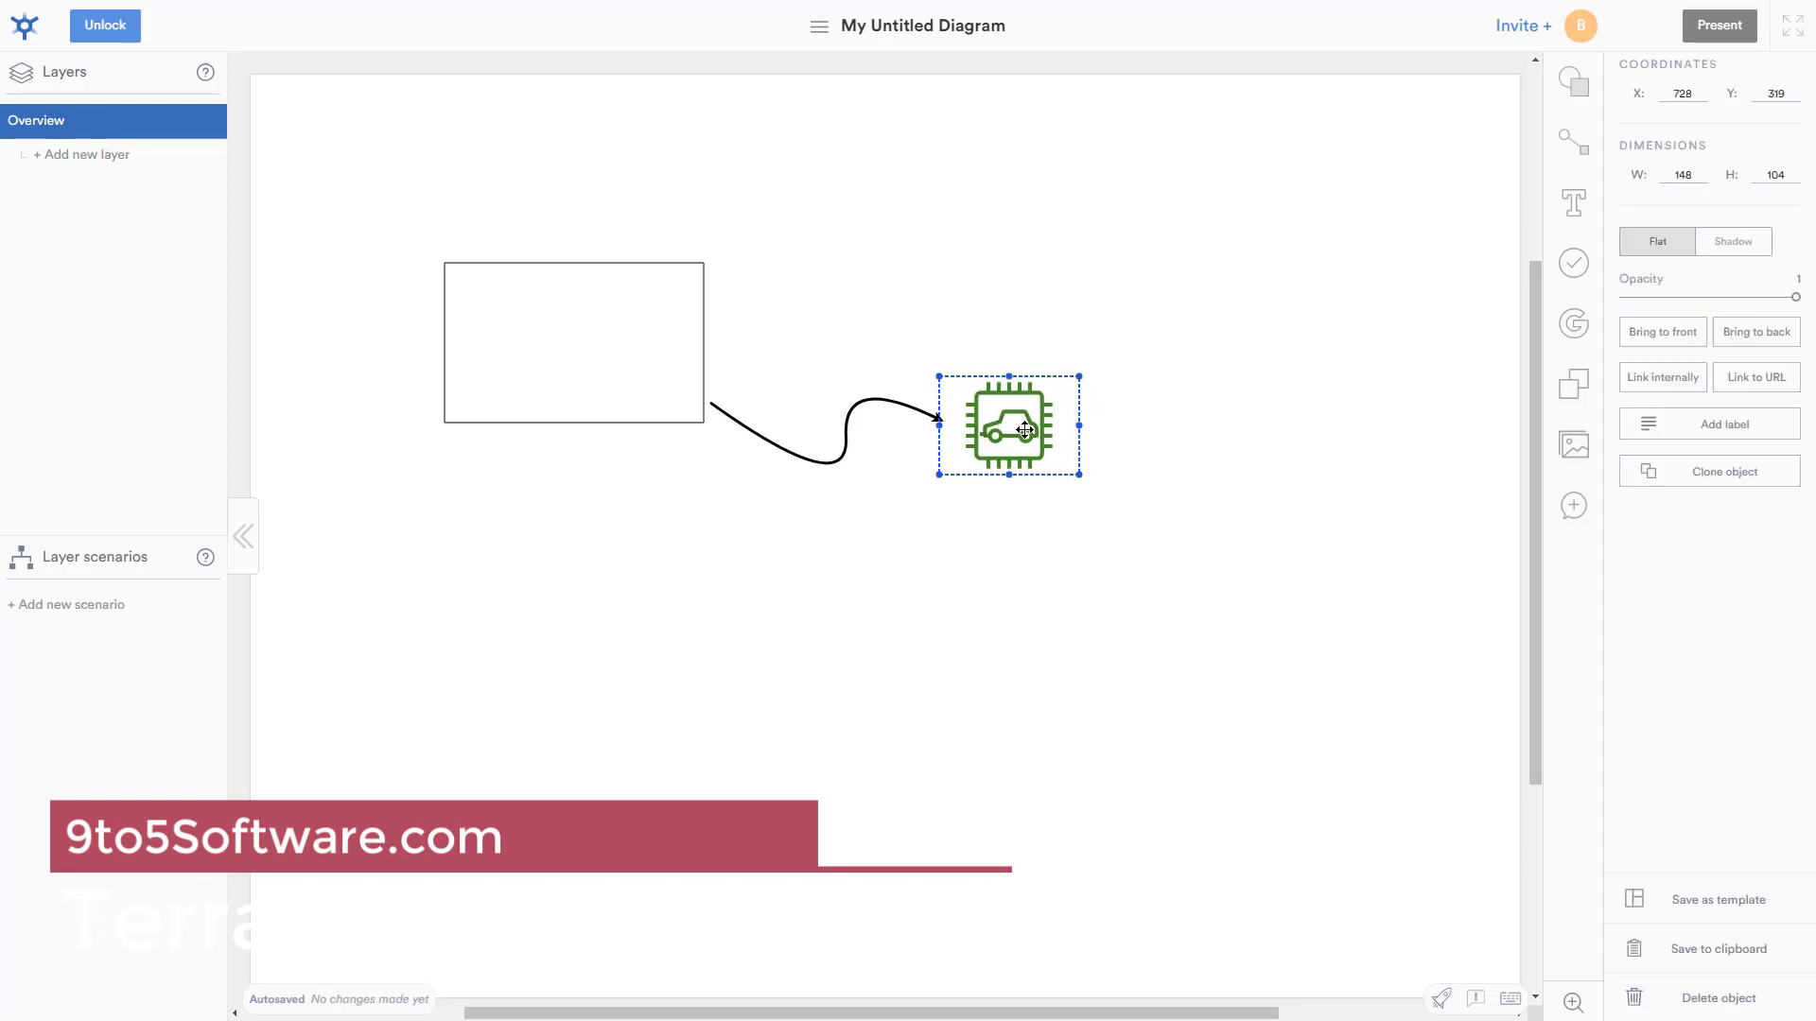
click(1324, 368)
Search the image library for 'server', then 'idea', and insert the yellow light-bulb picture
click(1574, 323)
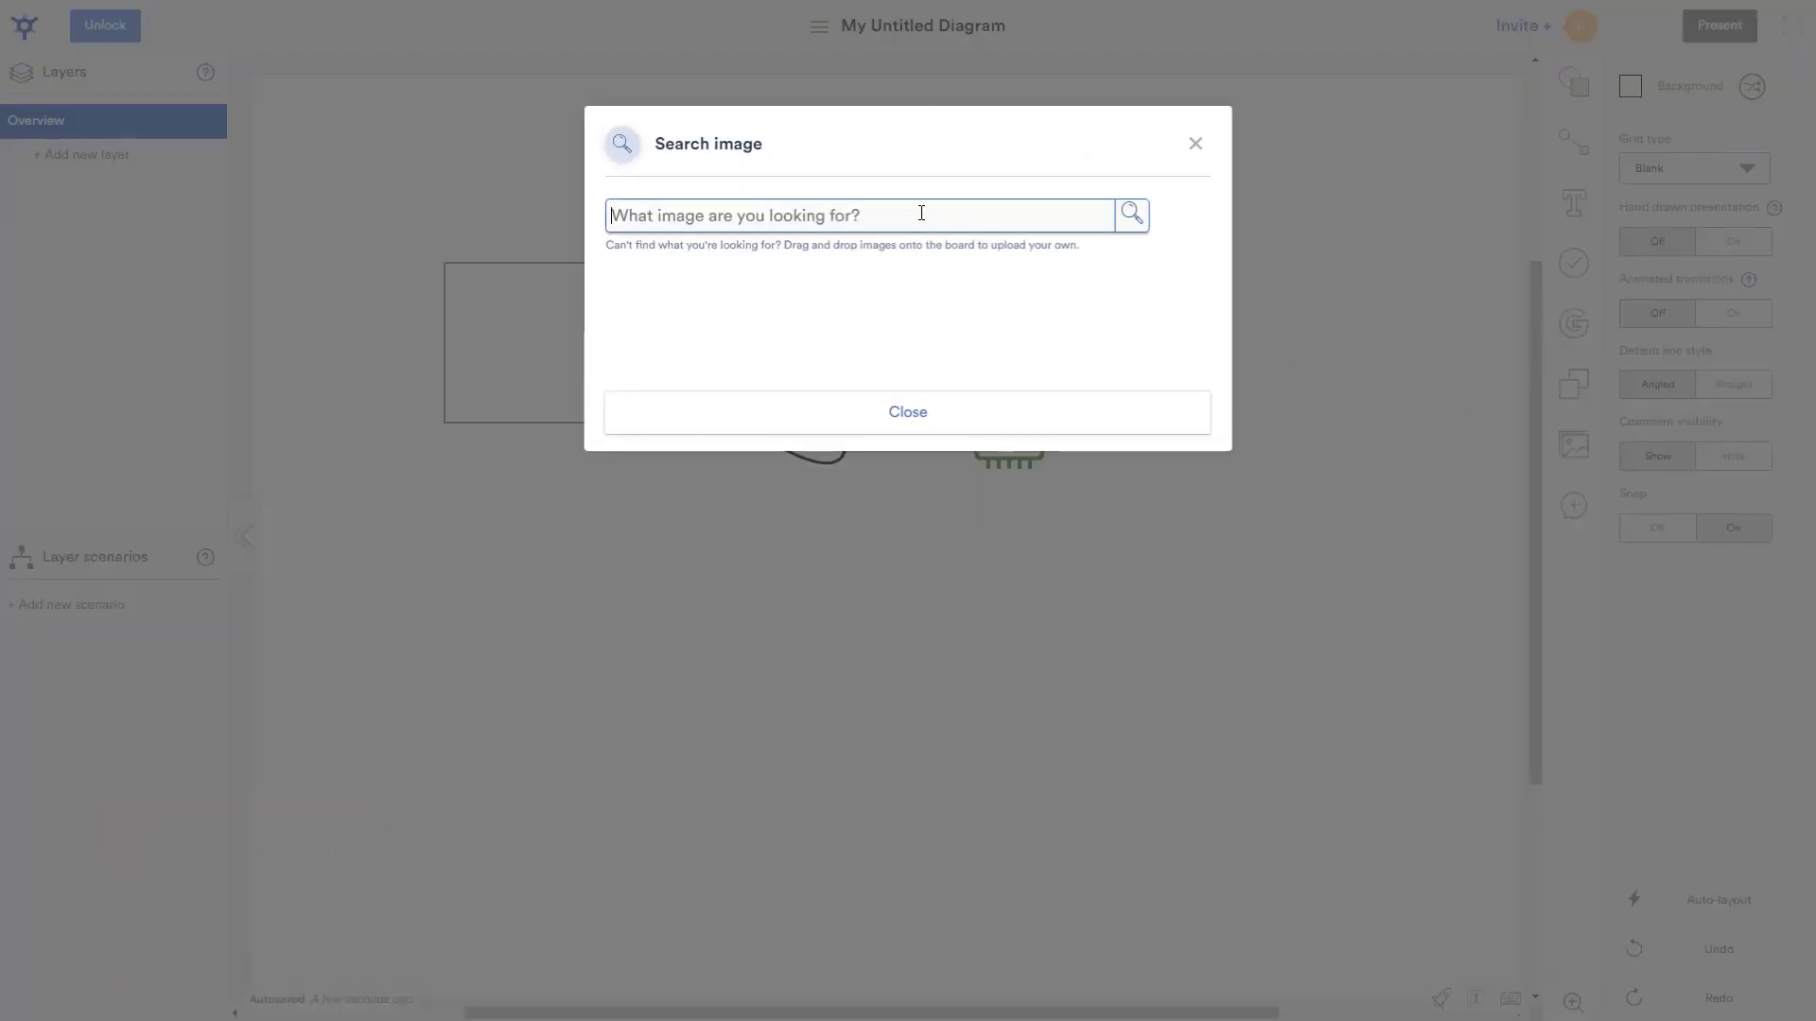
text(server)
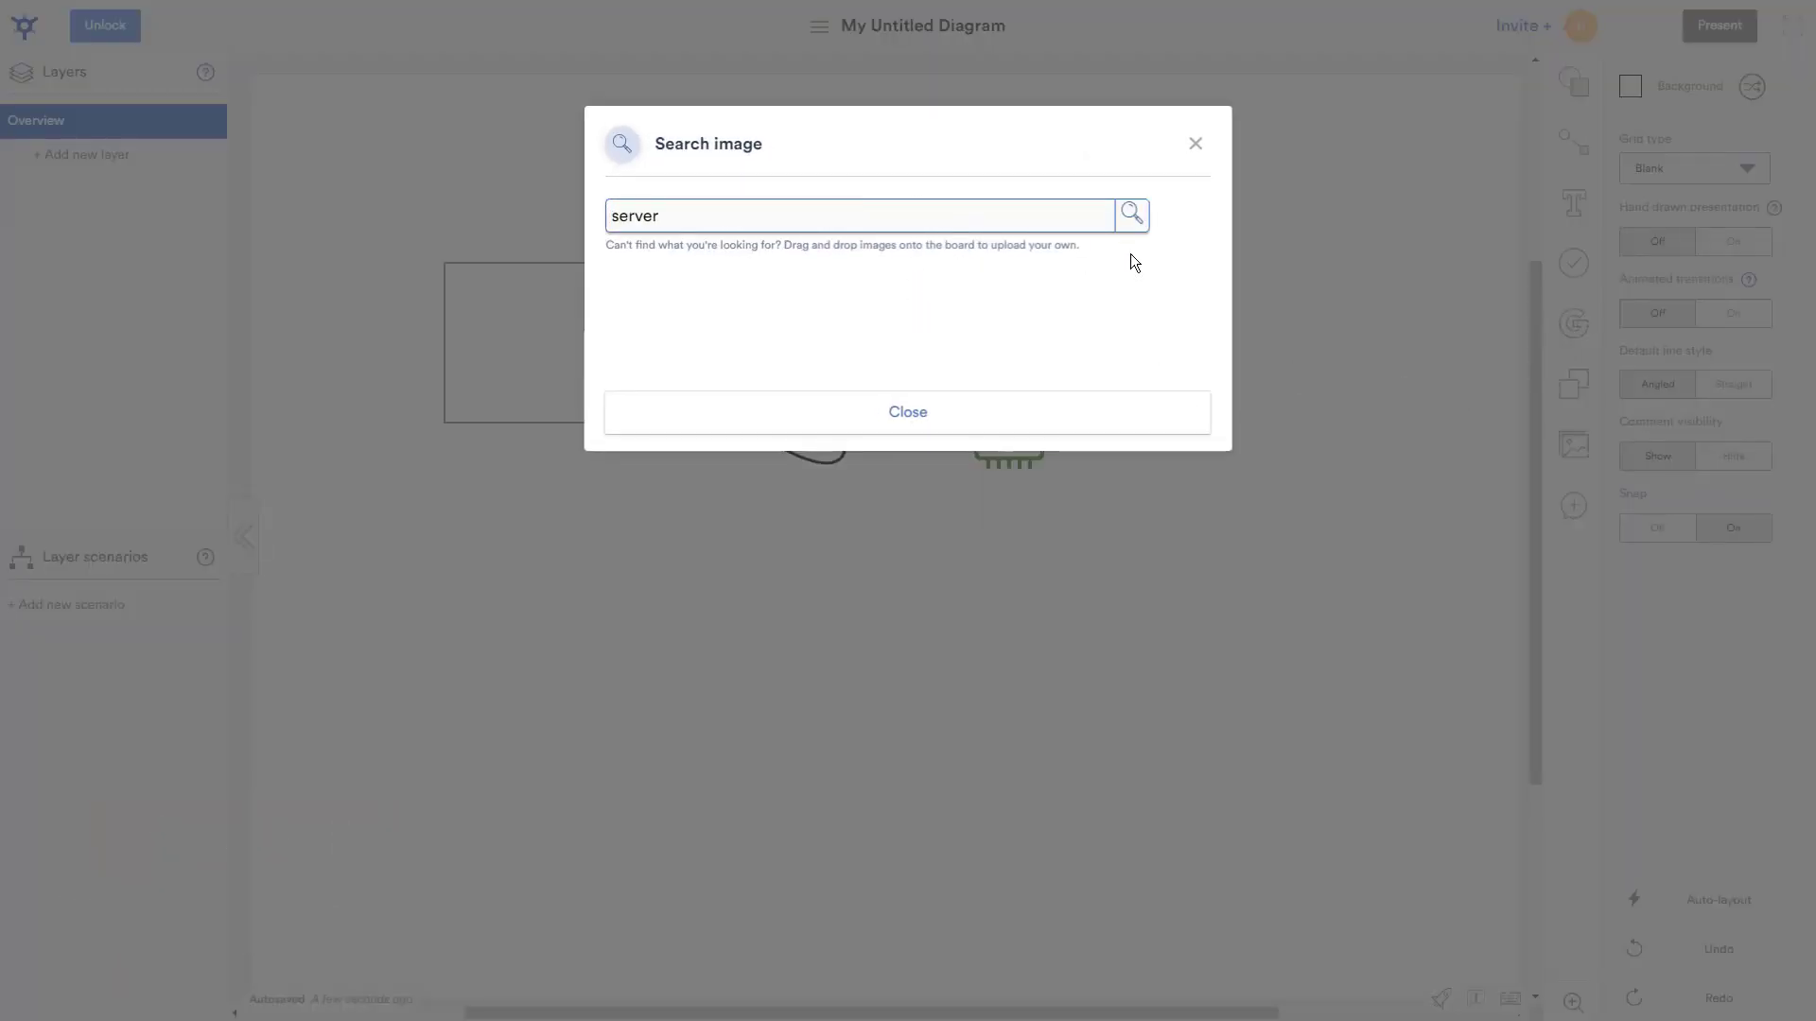
click(1131, 215)
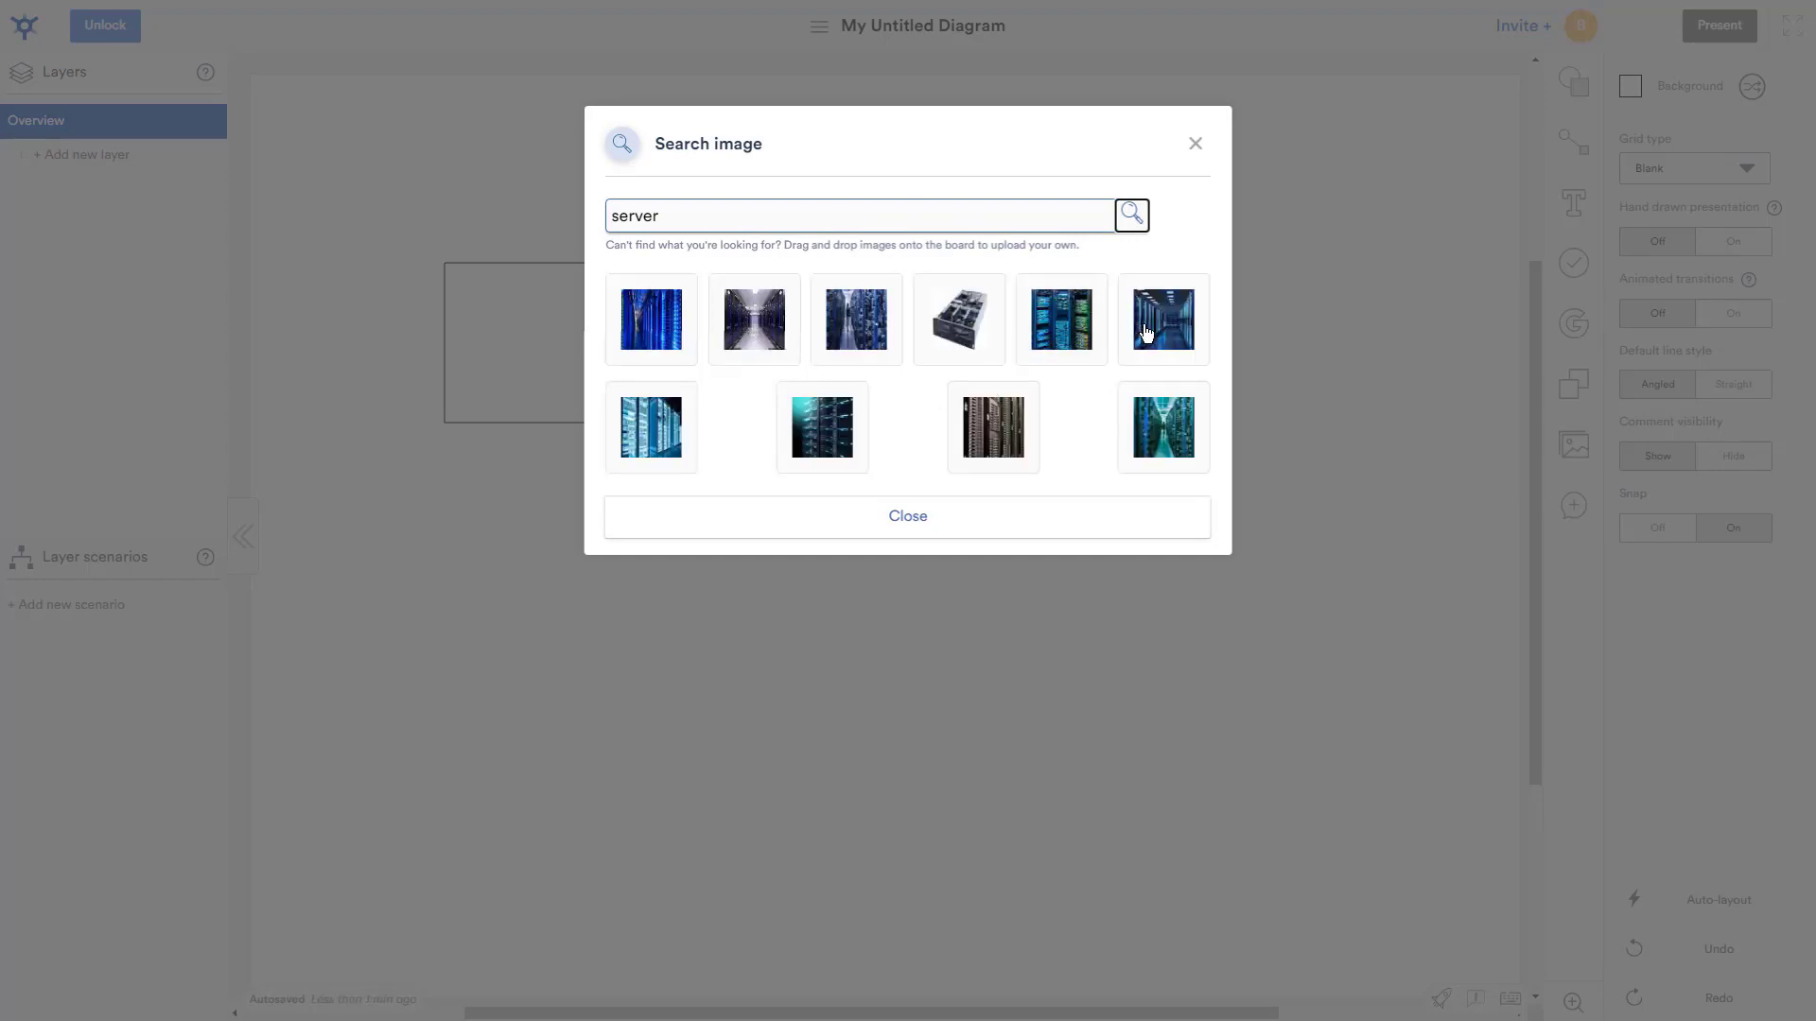
triple_click(1007, 225)
text(idea)
key(Return)
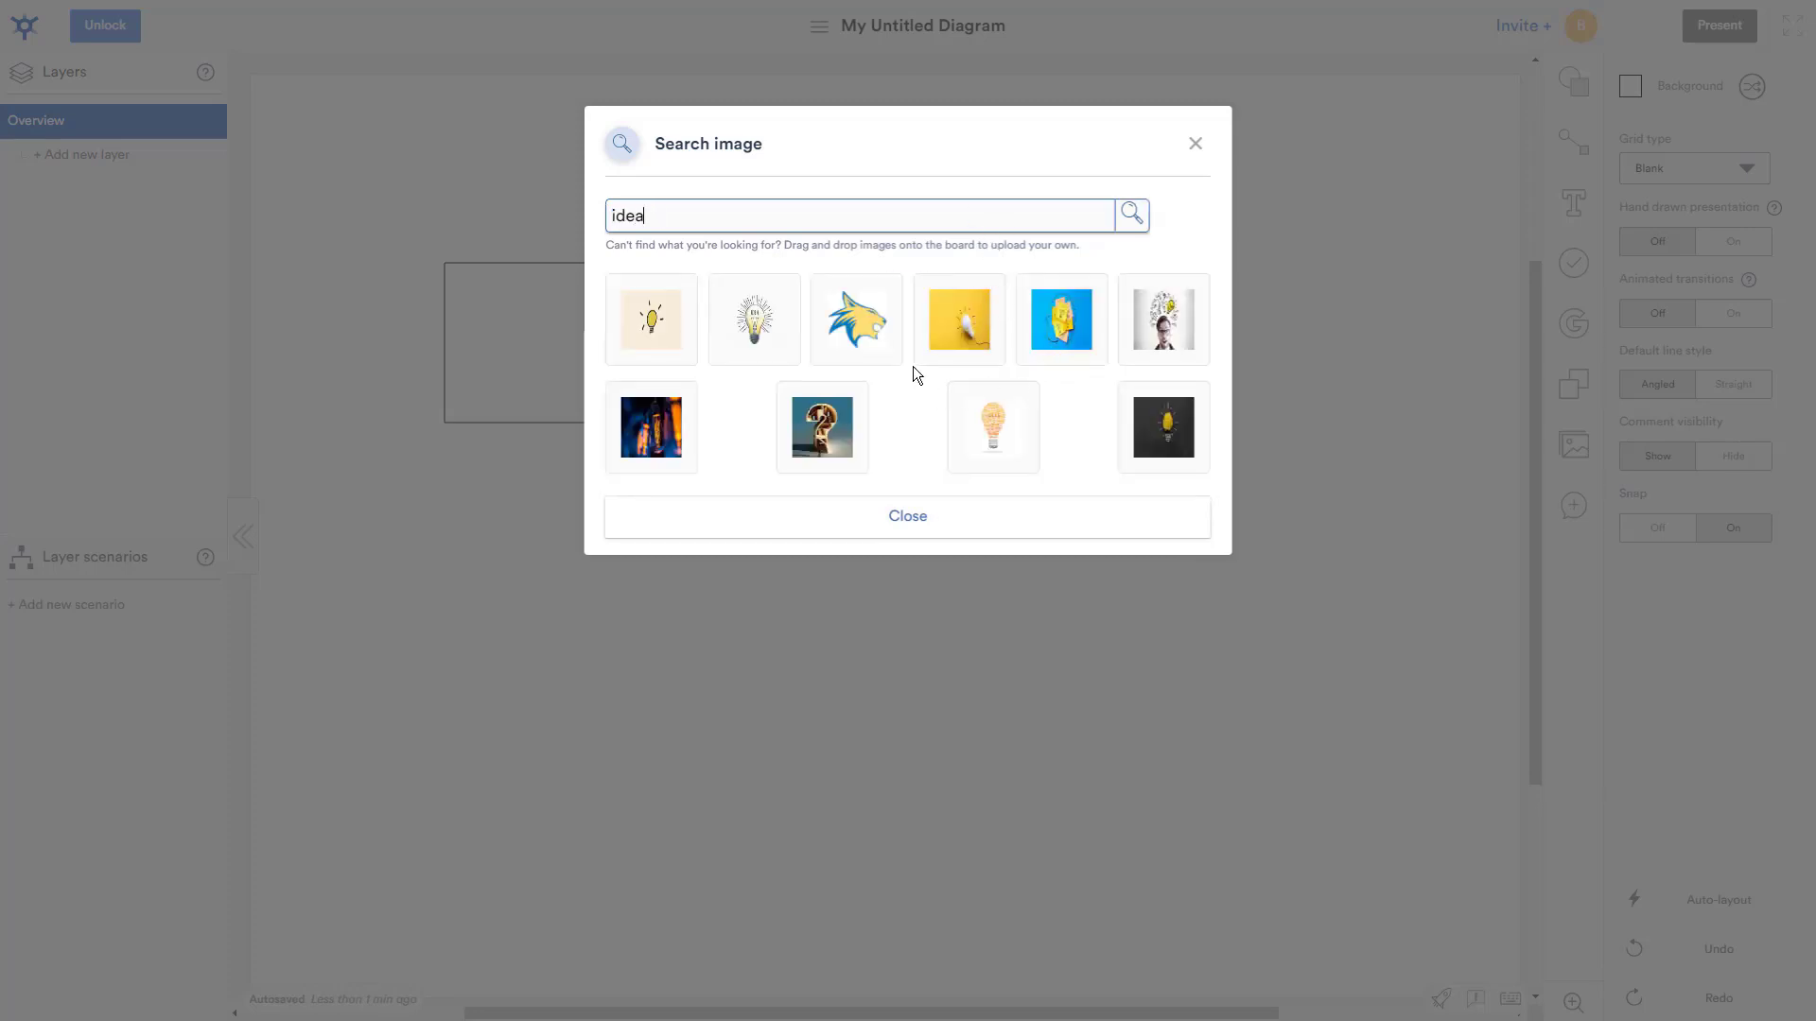
click(956, 343)
Move the new image box to the top of the diagram and resize it
click(905, 579)
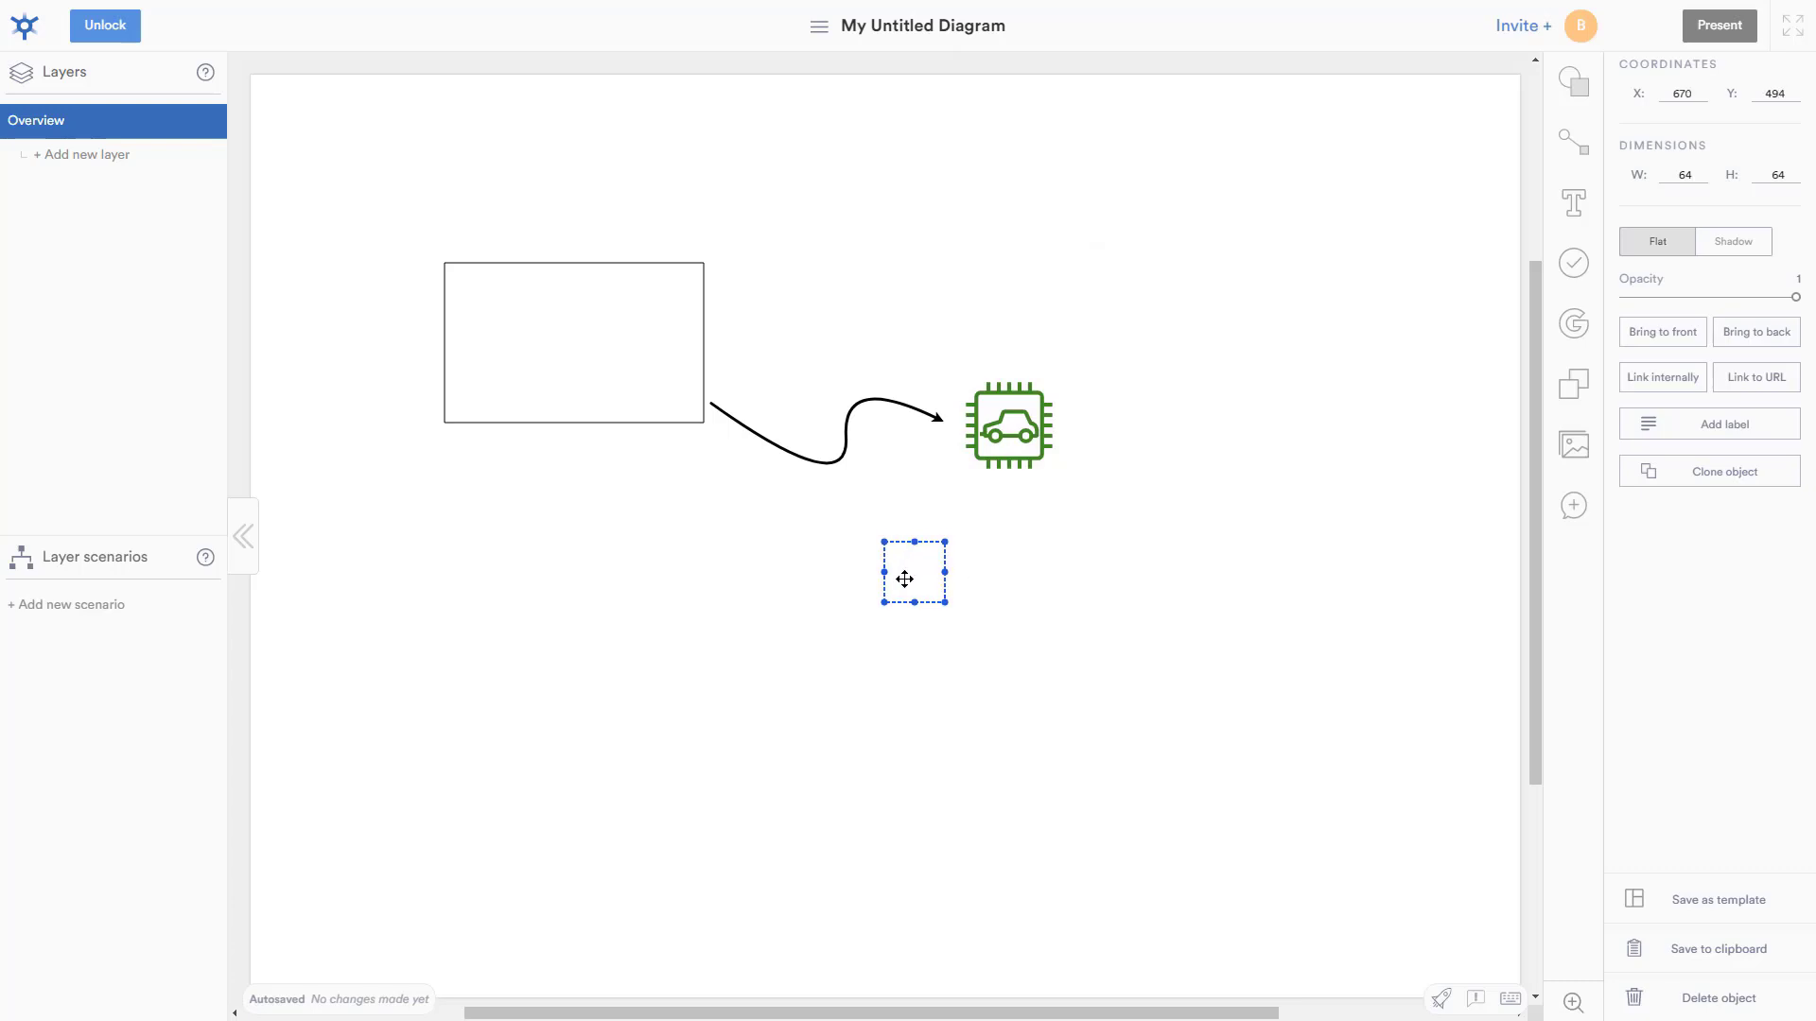
drag(905, 579, 1204, 372)
drag(1057, 251, 956, 218)
click(1126, 478)
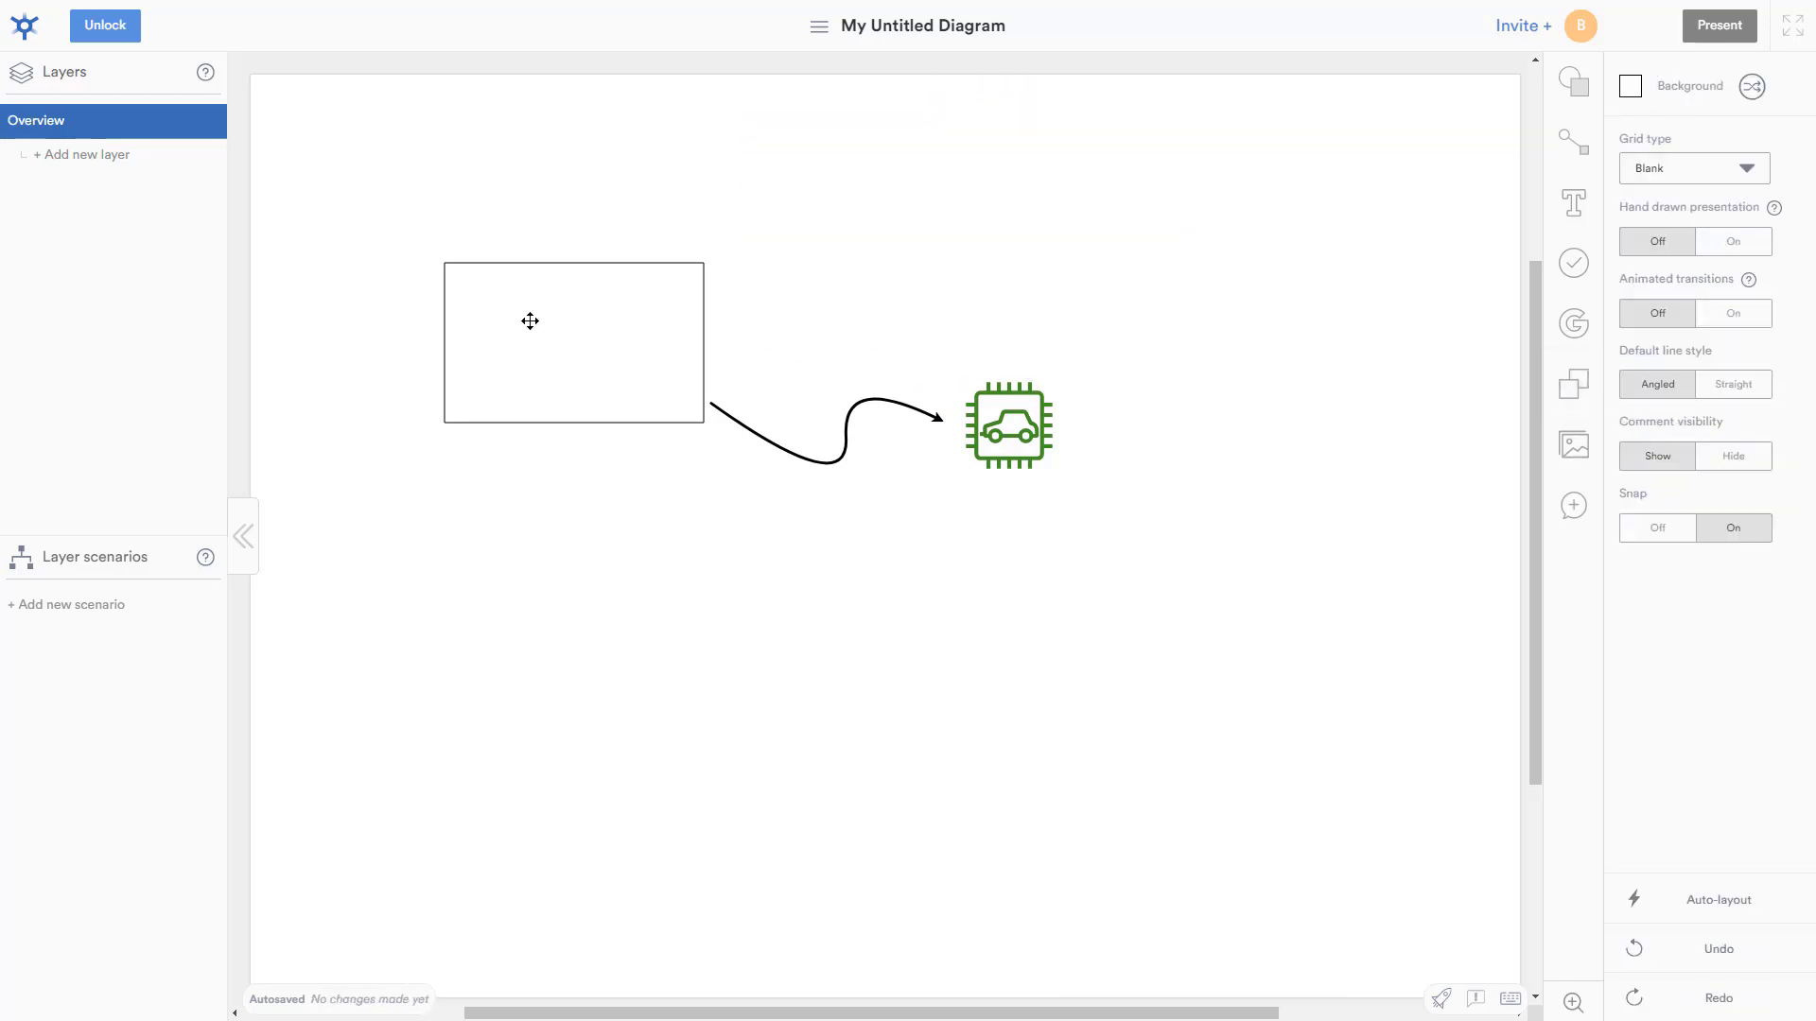
click(984, 267)
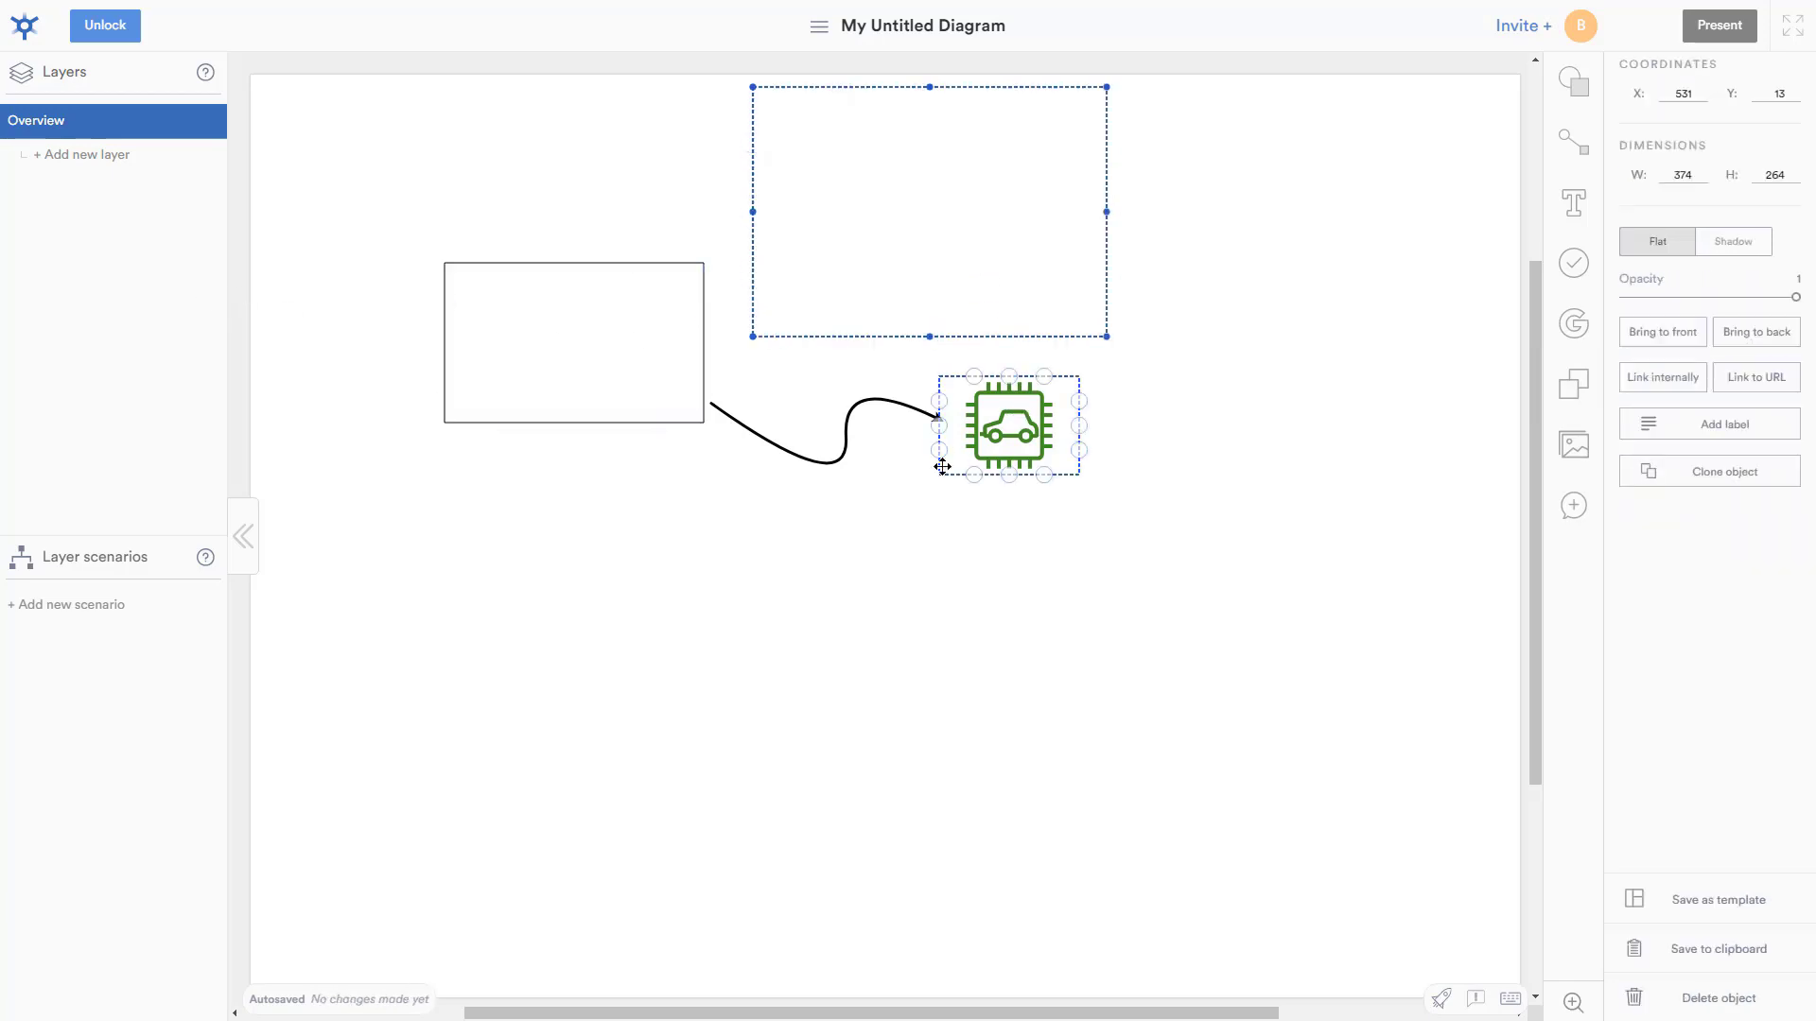
click(755, 389)
click(957, 268)
Browse the basic Shapes list and the saved Templates, then close the Templates window
click(1574, 98)
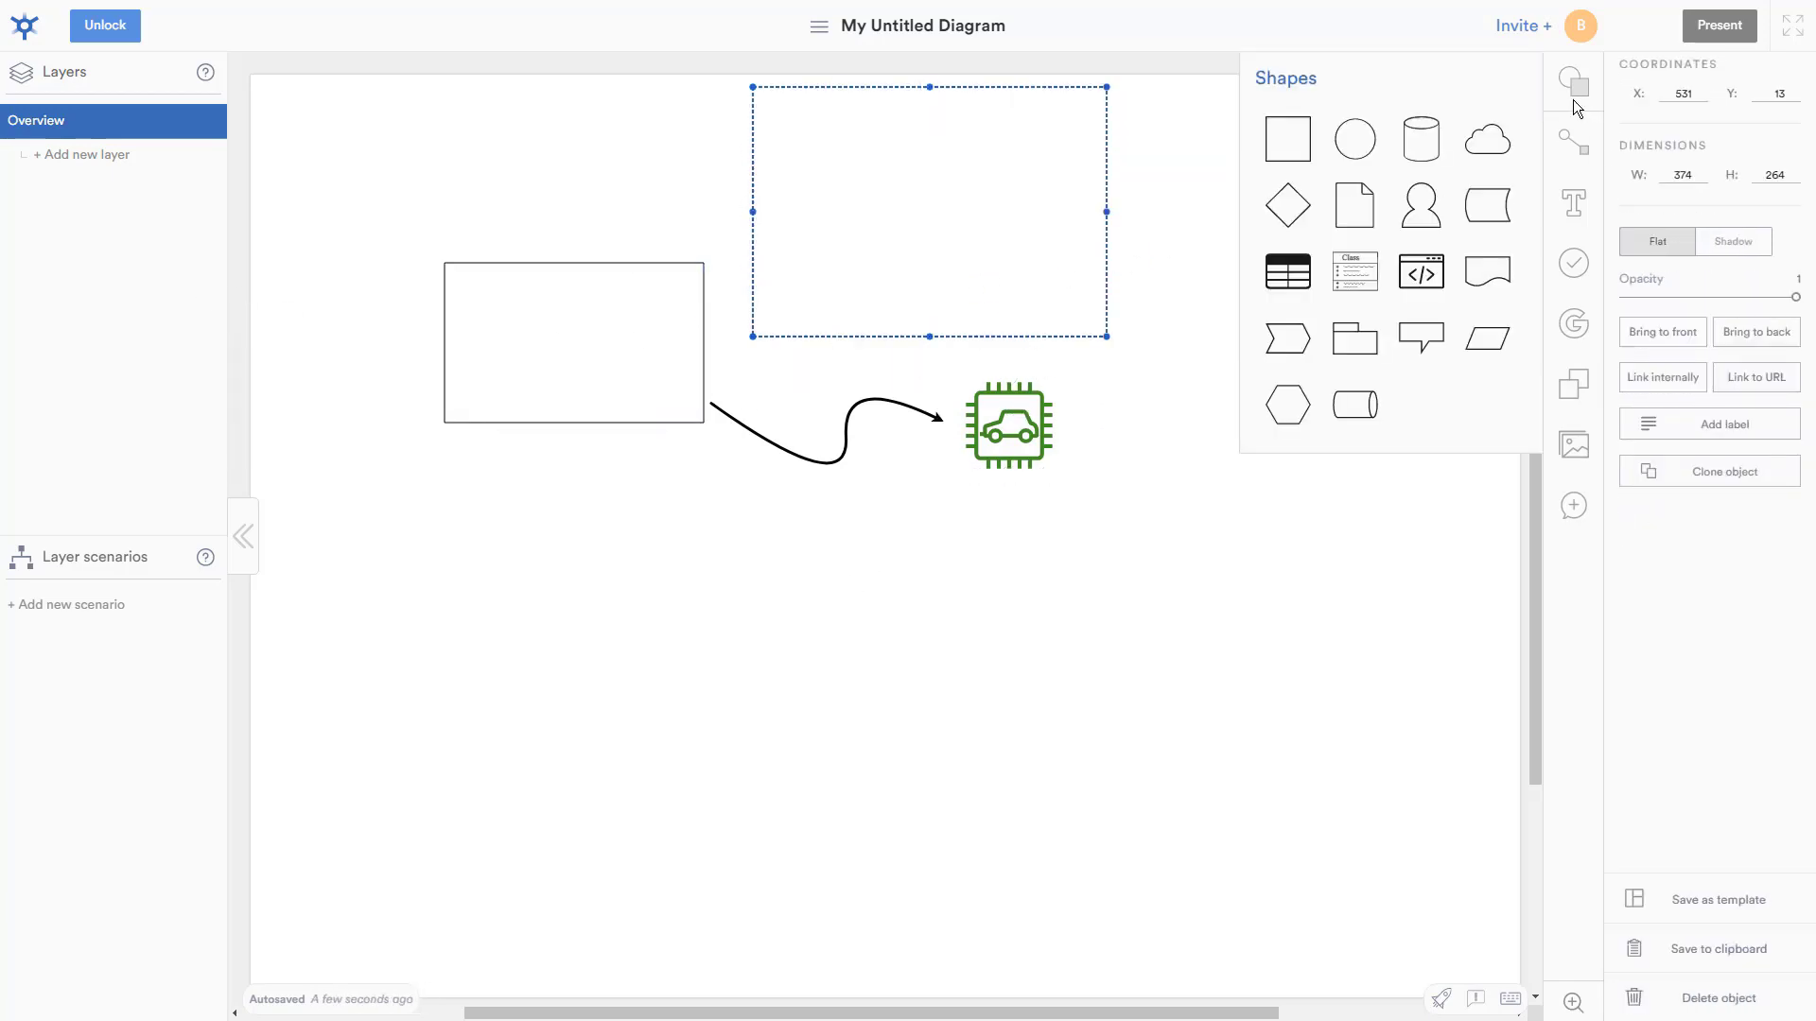
click(1574, 383)
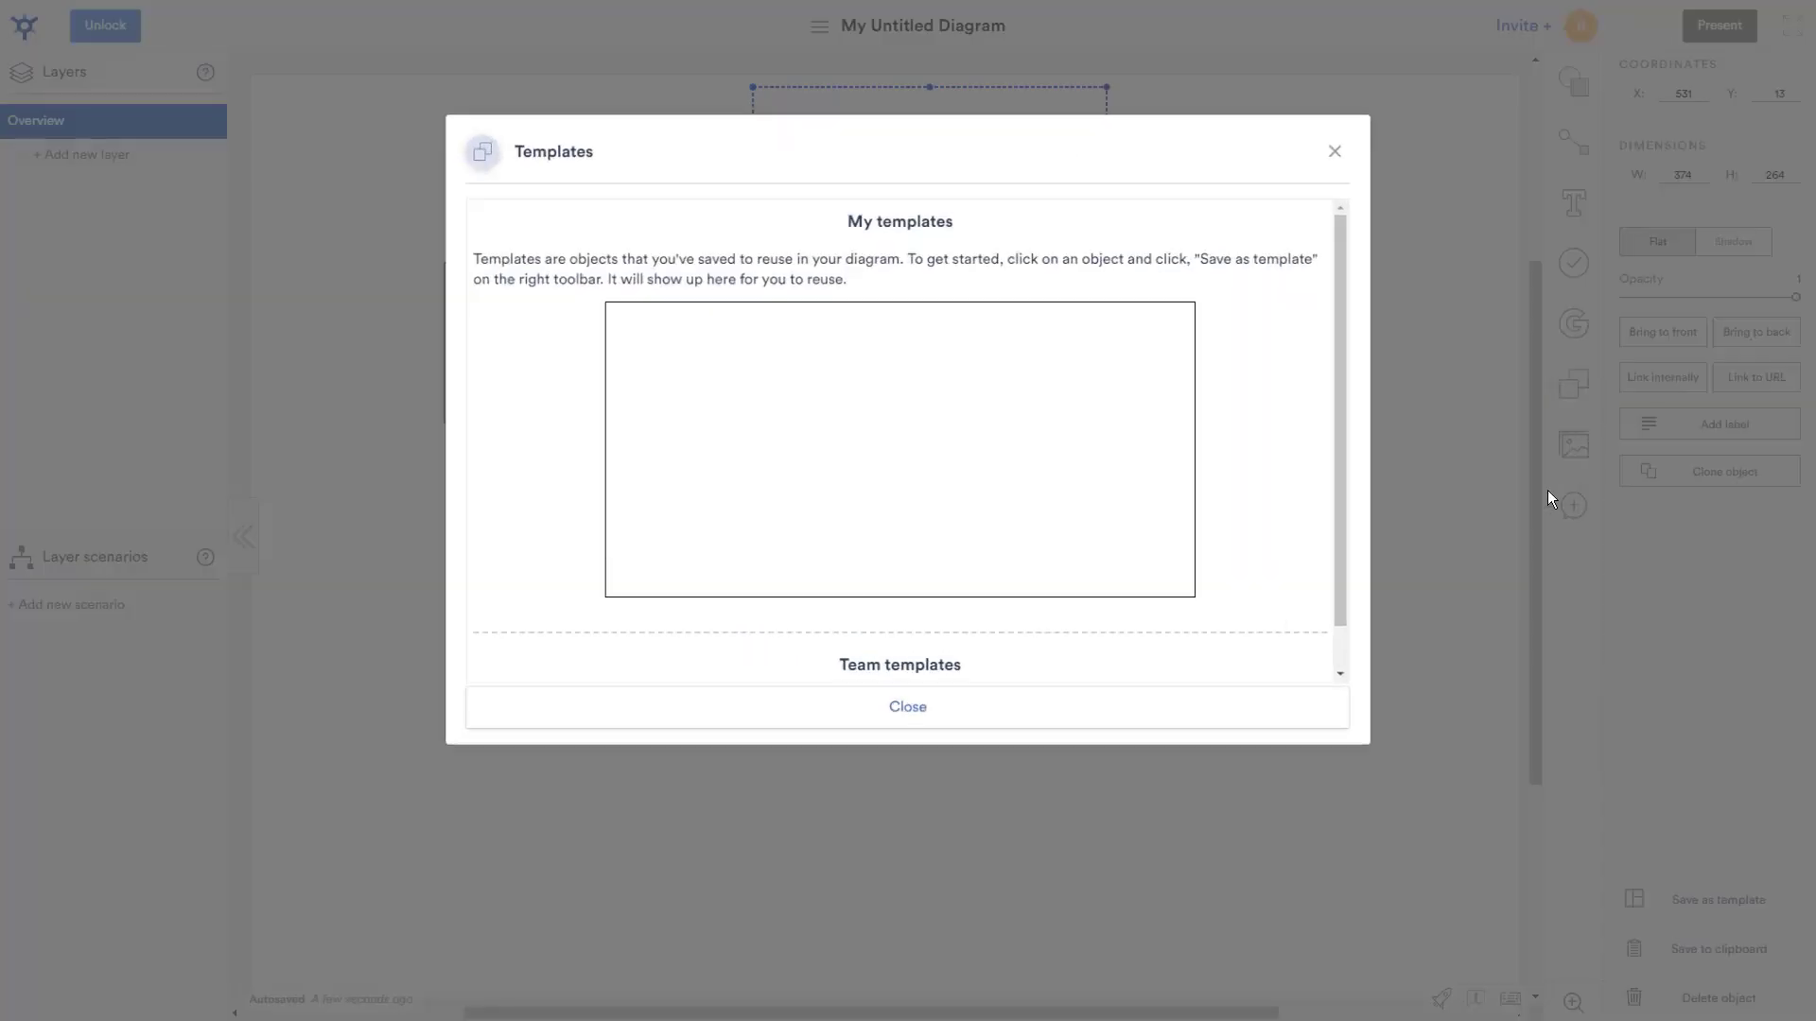
scroll(1006, 543, down, 2)
scroll(1006, 543, up, 2)
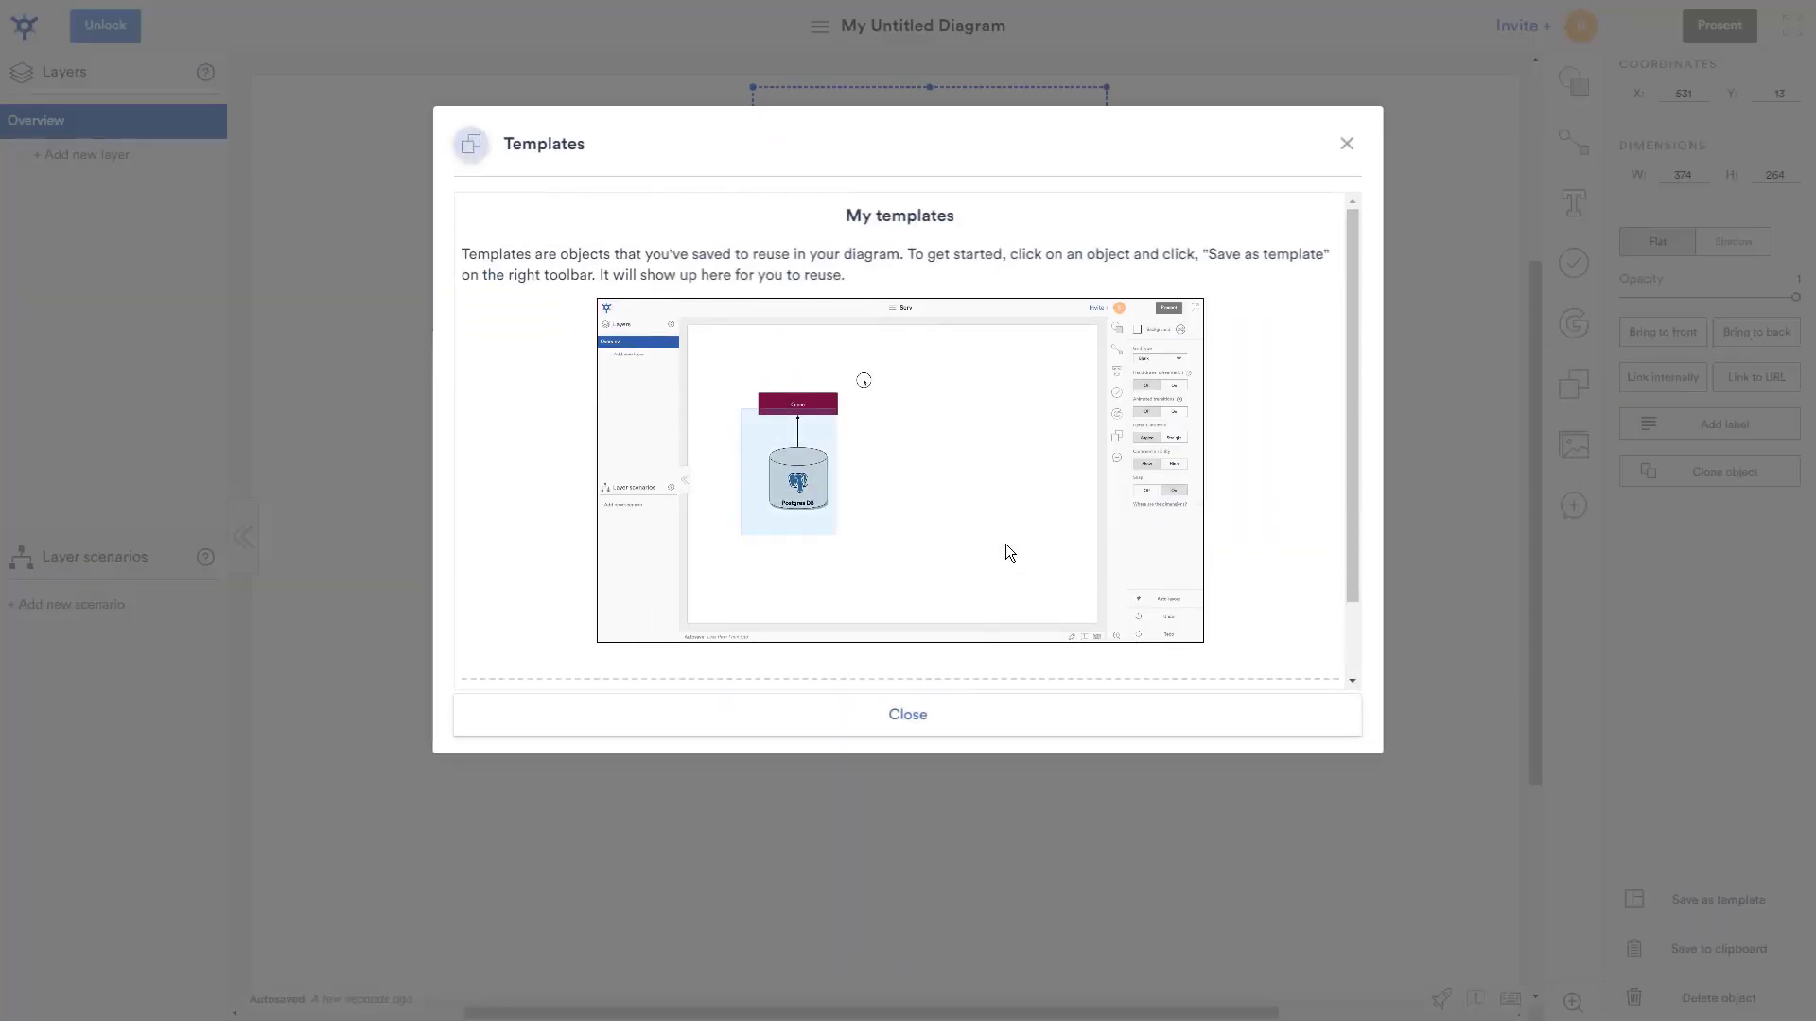
scroll(1007, 547, down, 2)
scroll(913, 631, up, 2)
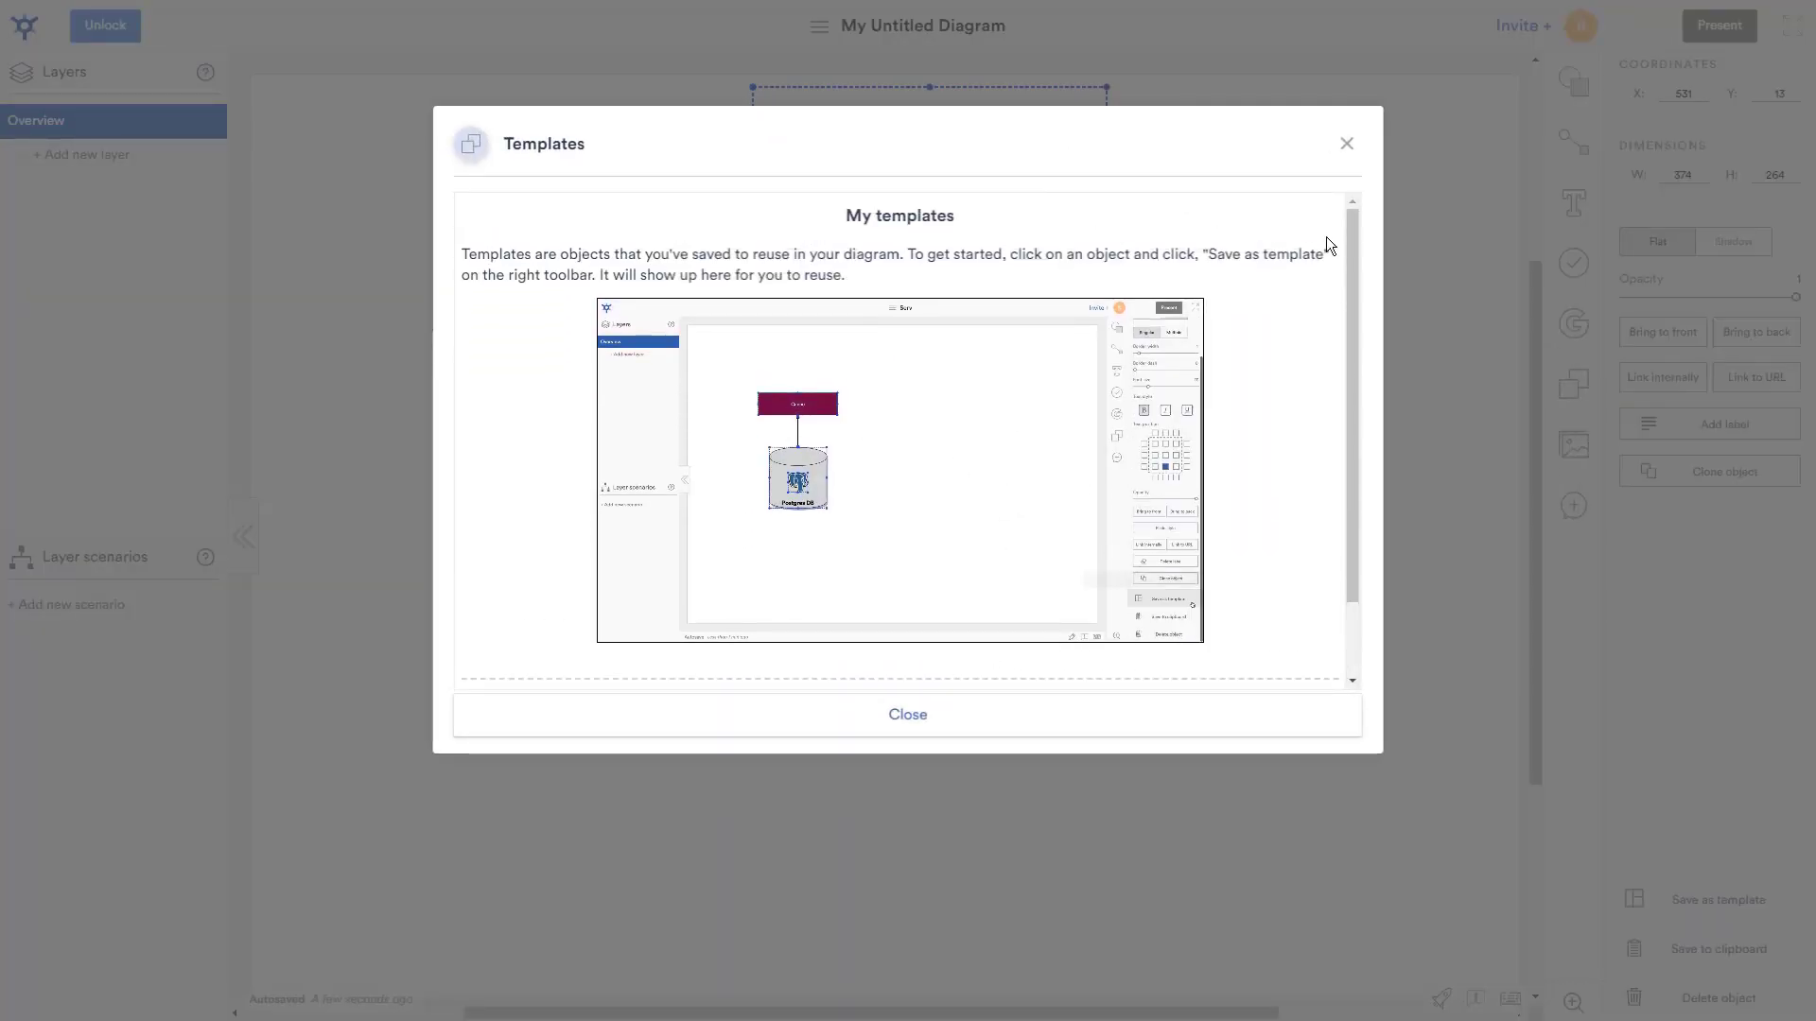
click(1347, 144)
click(1496, 338)
click(1058, 275)
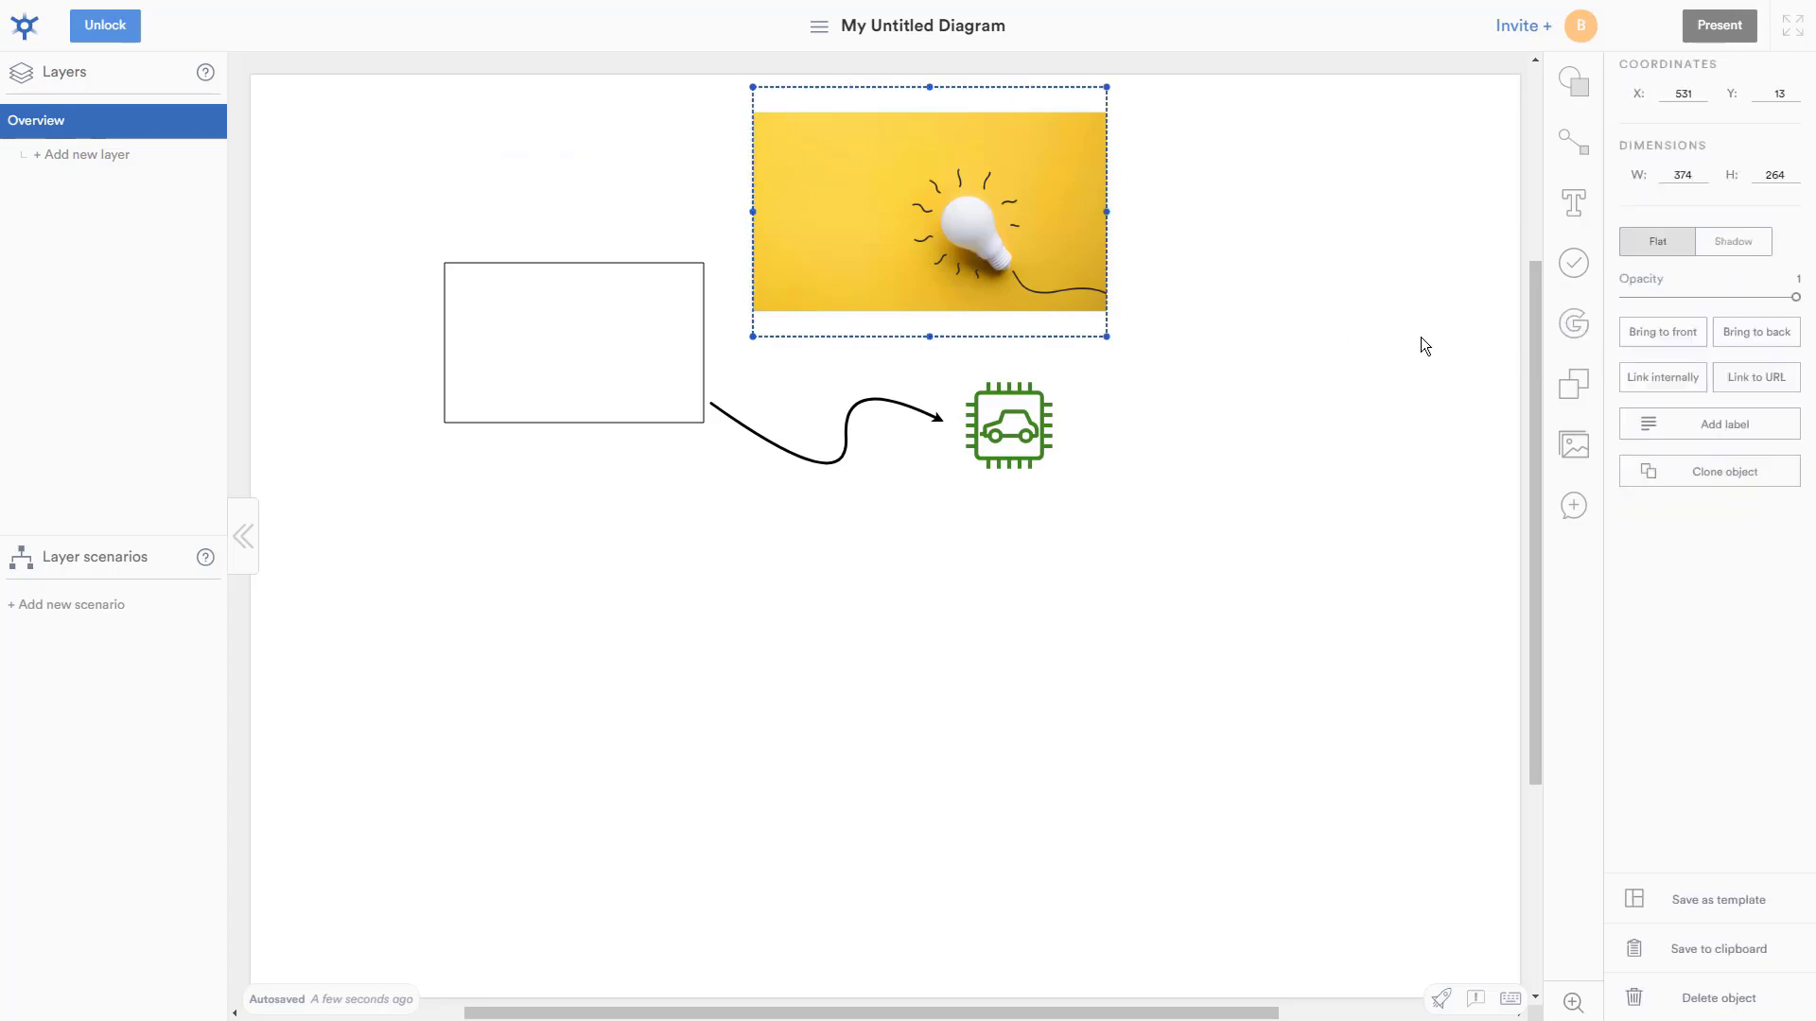
click(1419, 340)
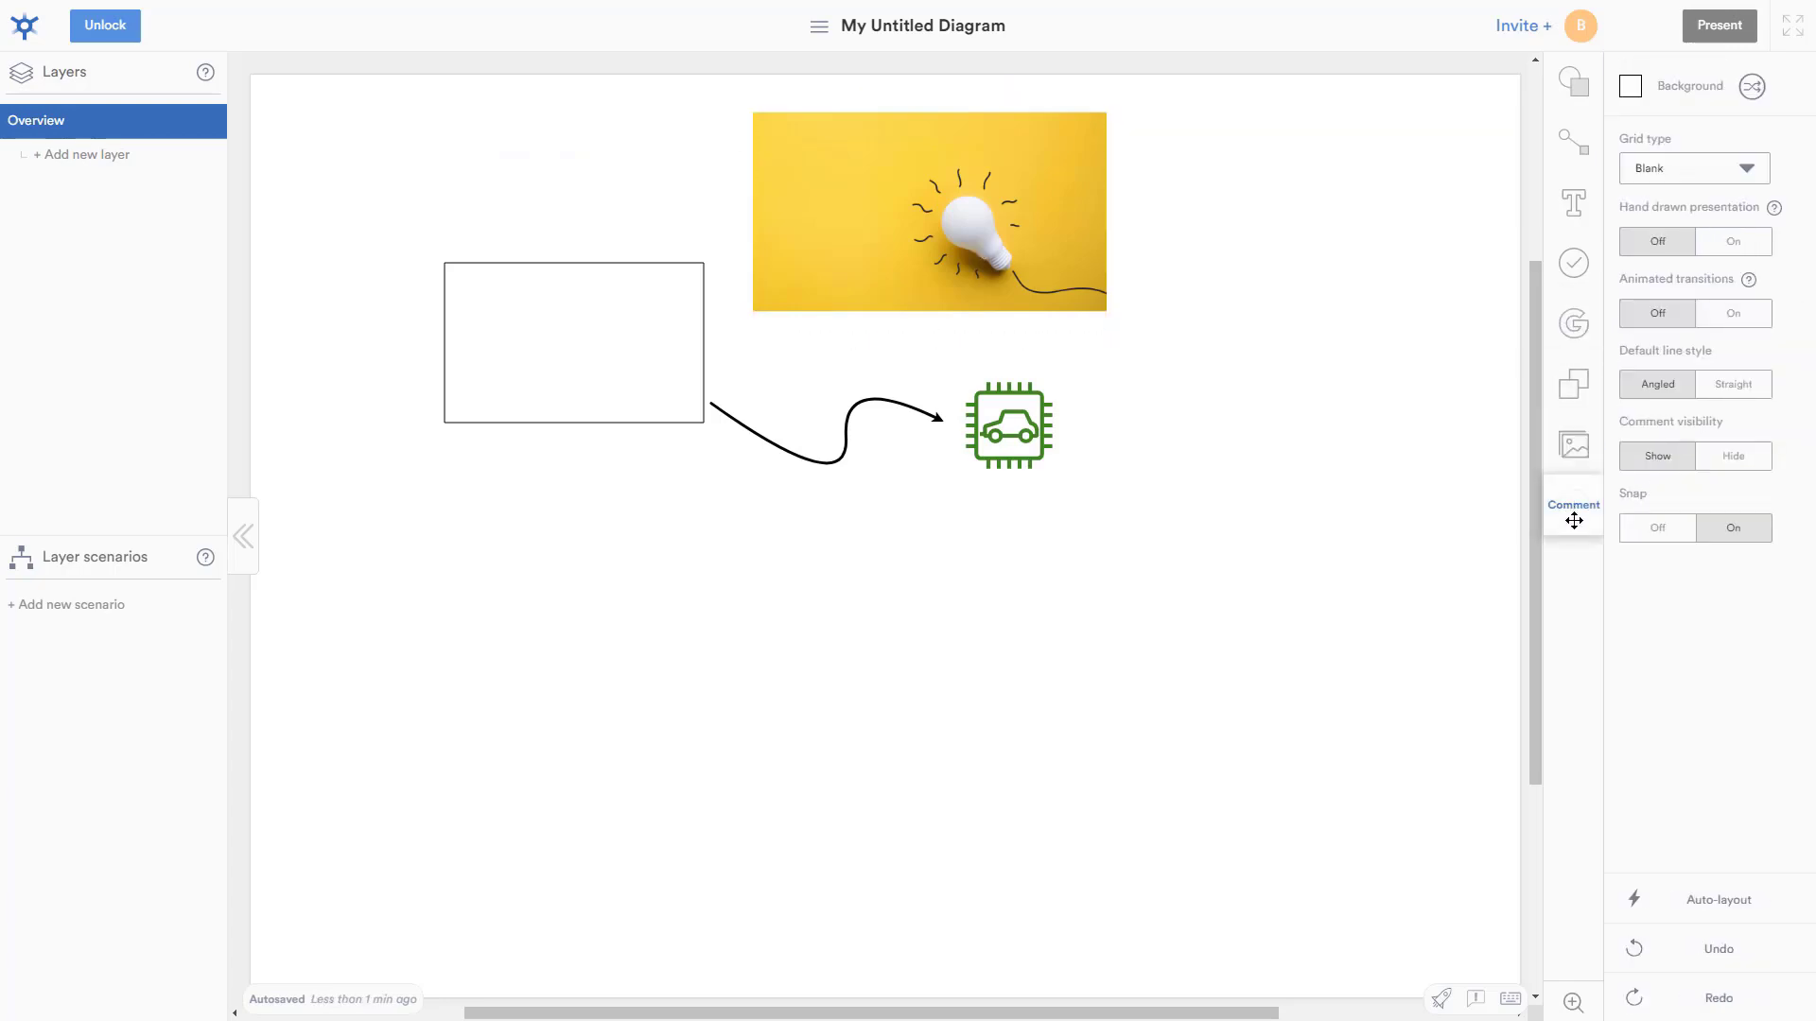
Add a 'bubble #1' text label and attach a dashed double-headed arrow extending down-left
click(1574, 202)
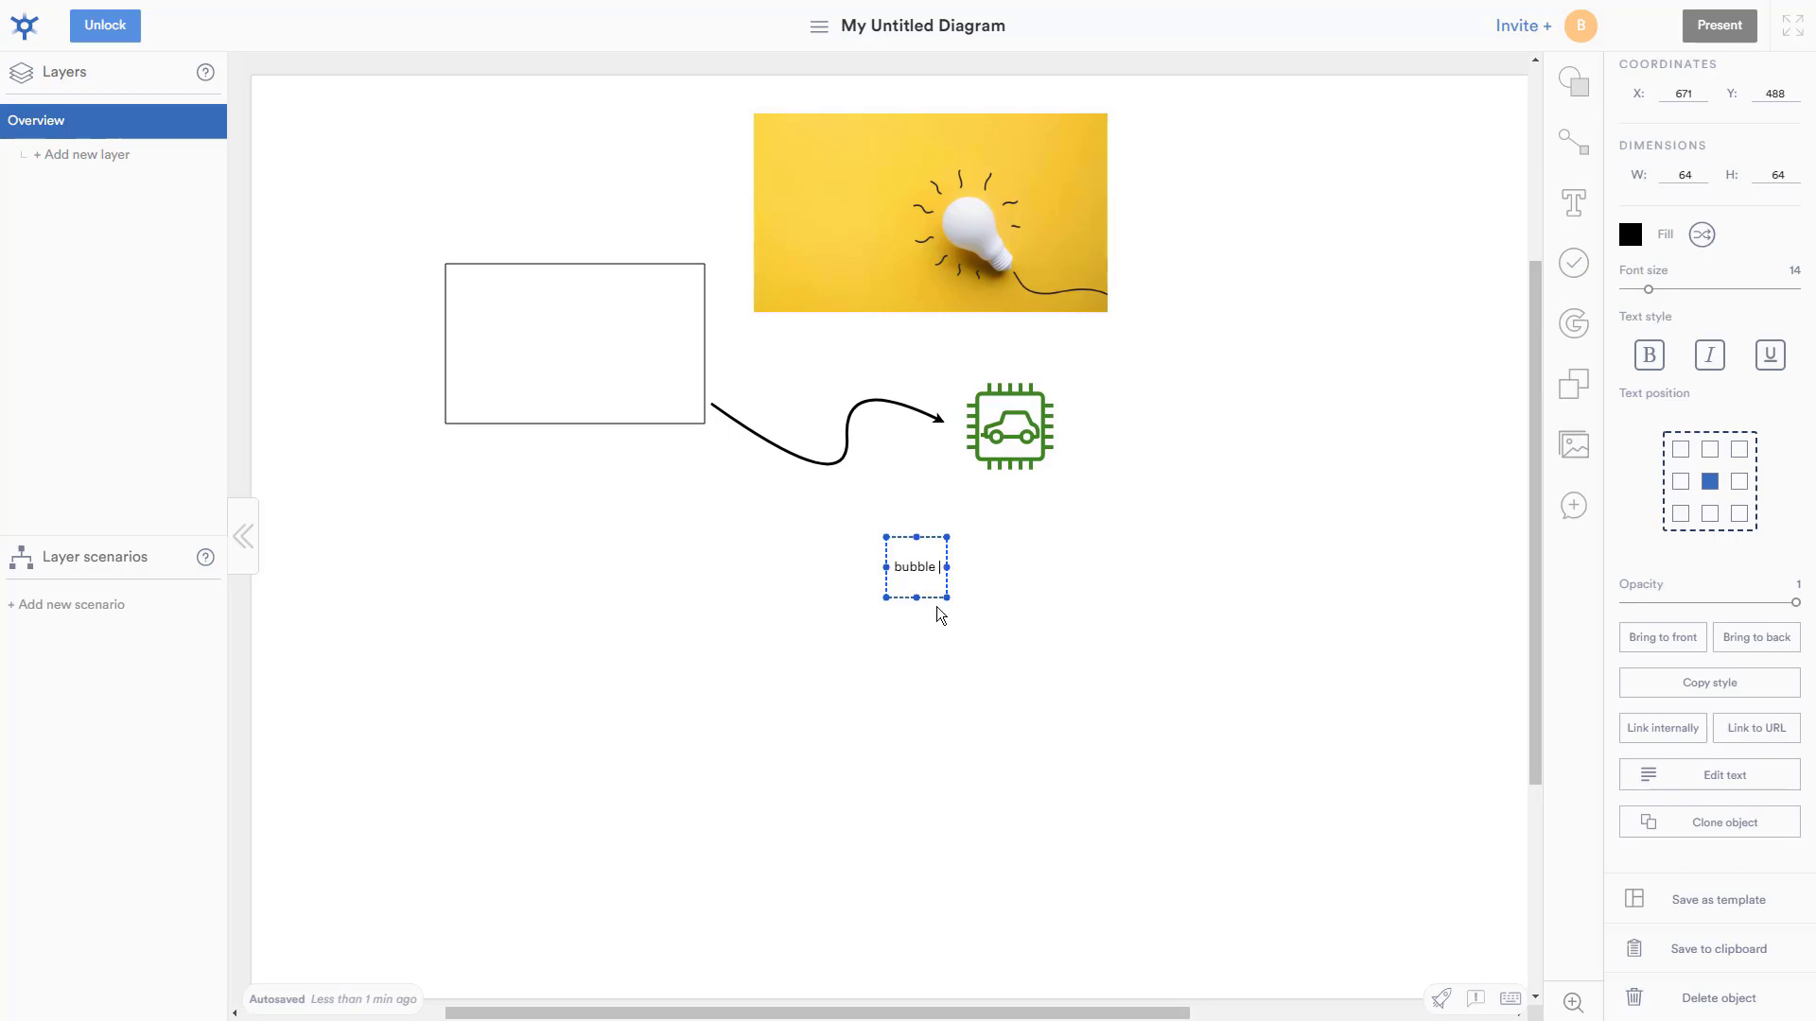
text(bubble #1)
click(1147, 661)
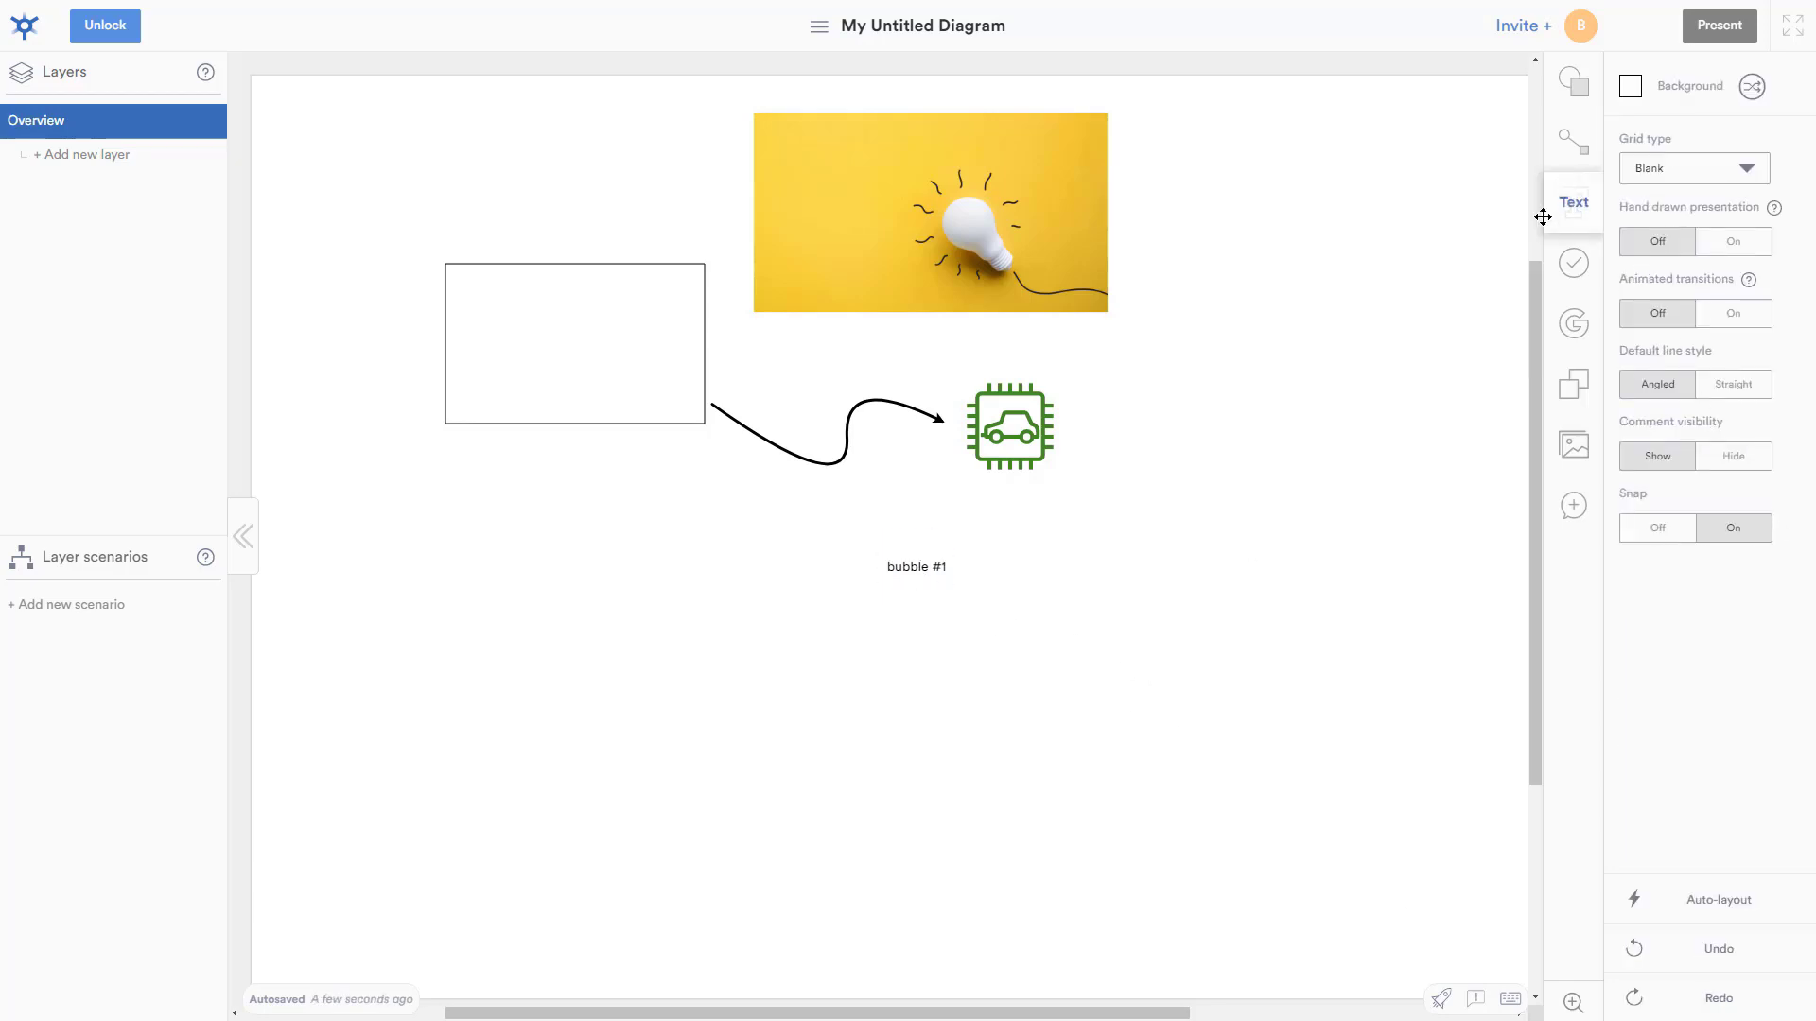
mouse_move(1561, 175)
drag(1487, 199, 856, 672)
click(977, 647)
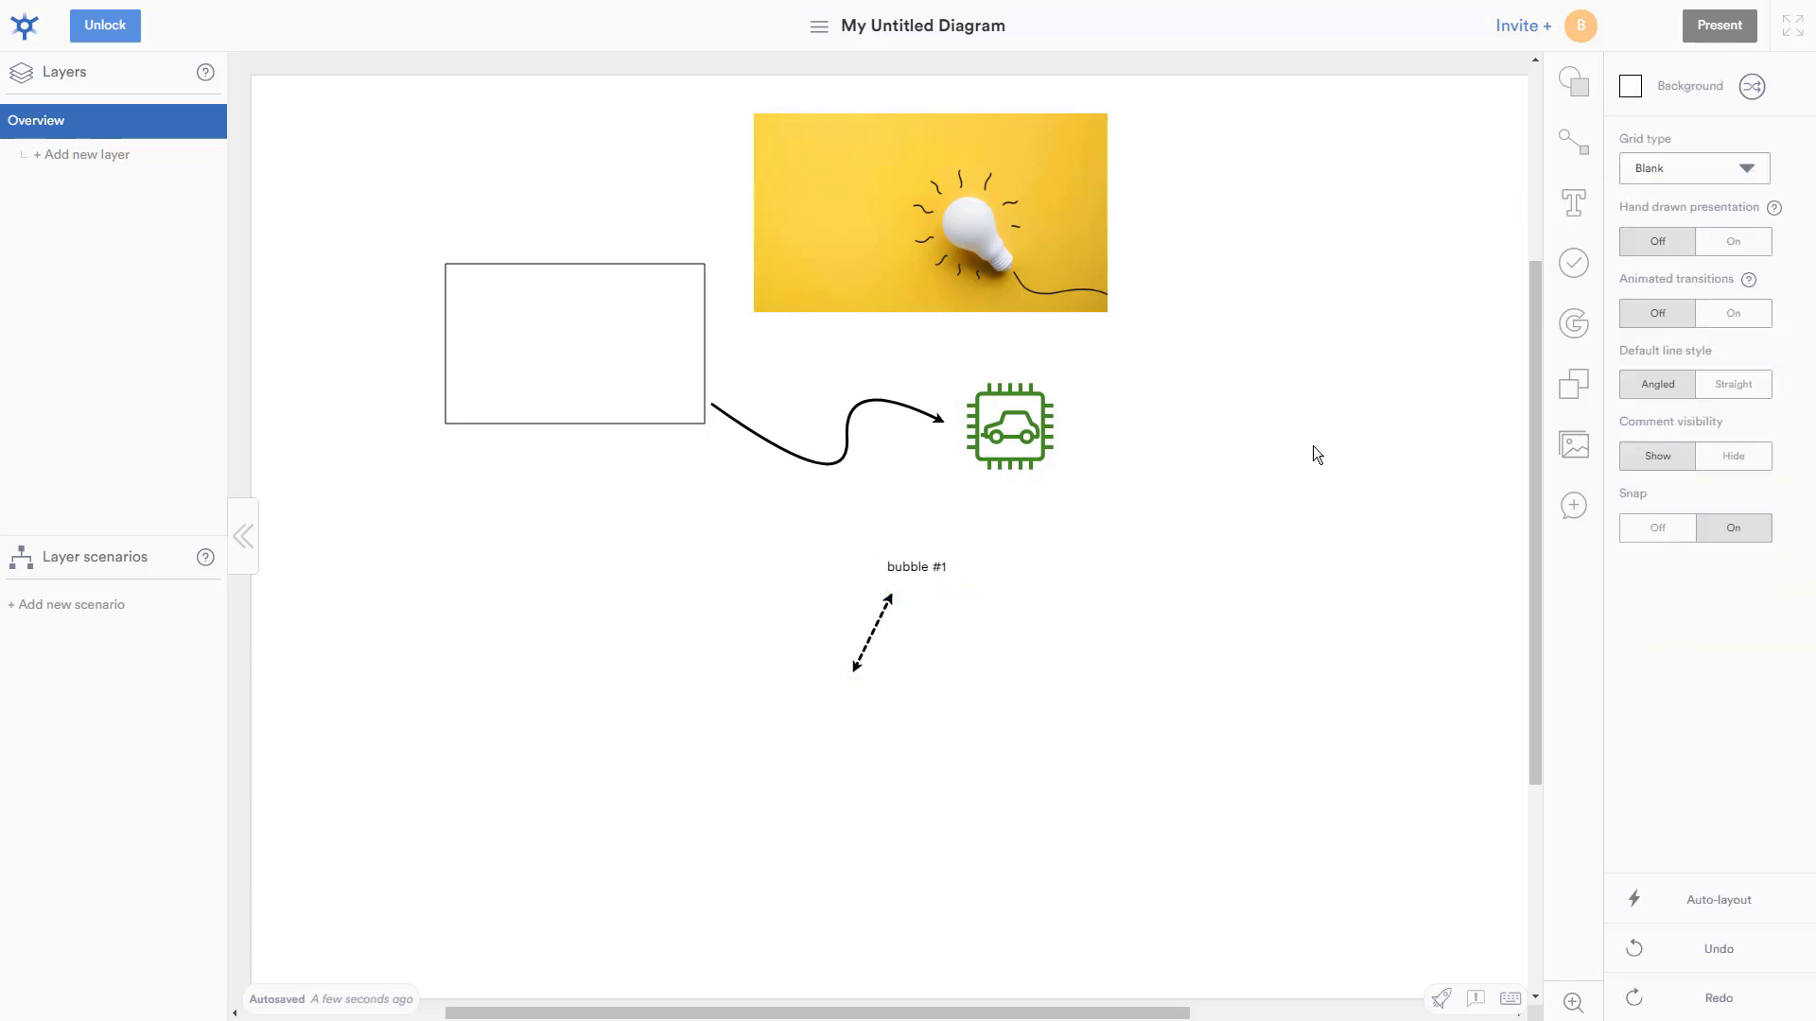
Add a 'bubble #2' text box at the arrow's lower end and resize it
drag(1572, 201, 810, 722)
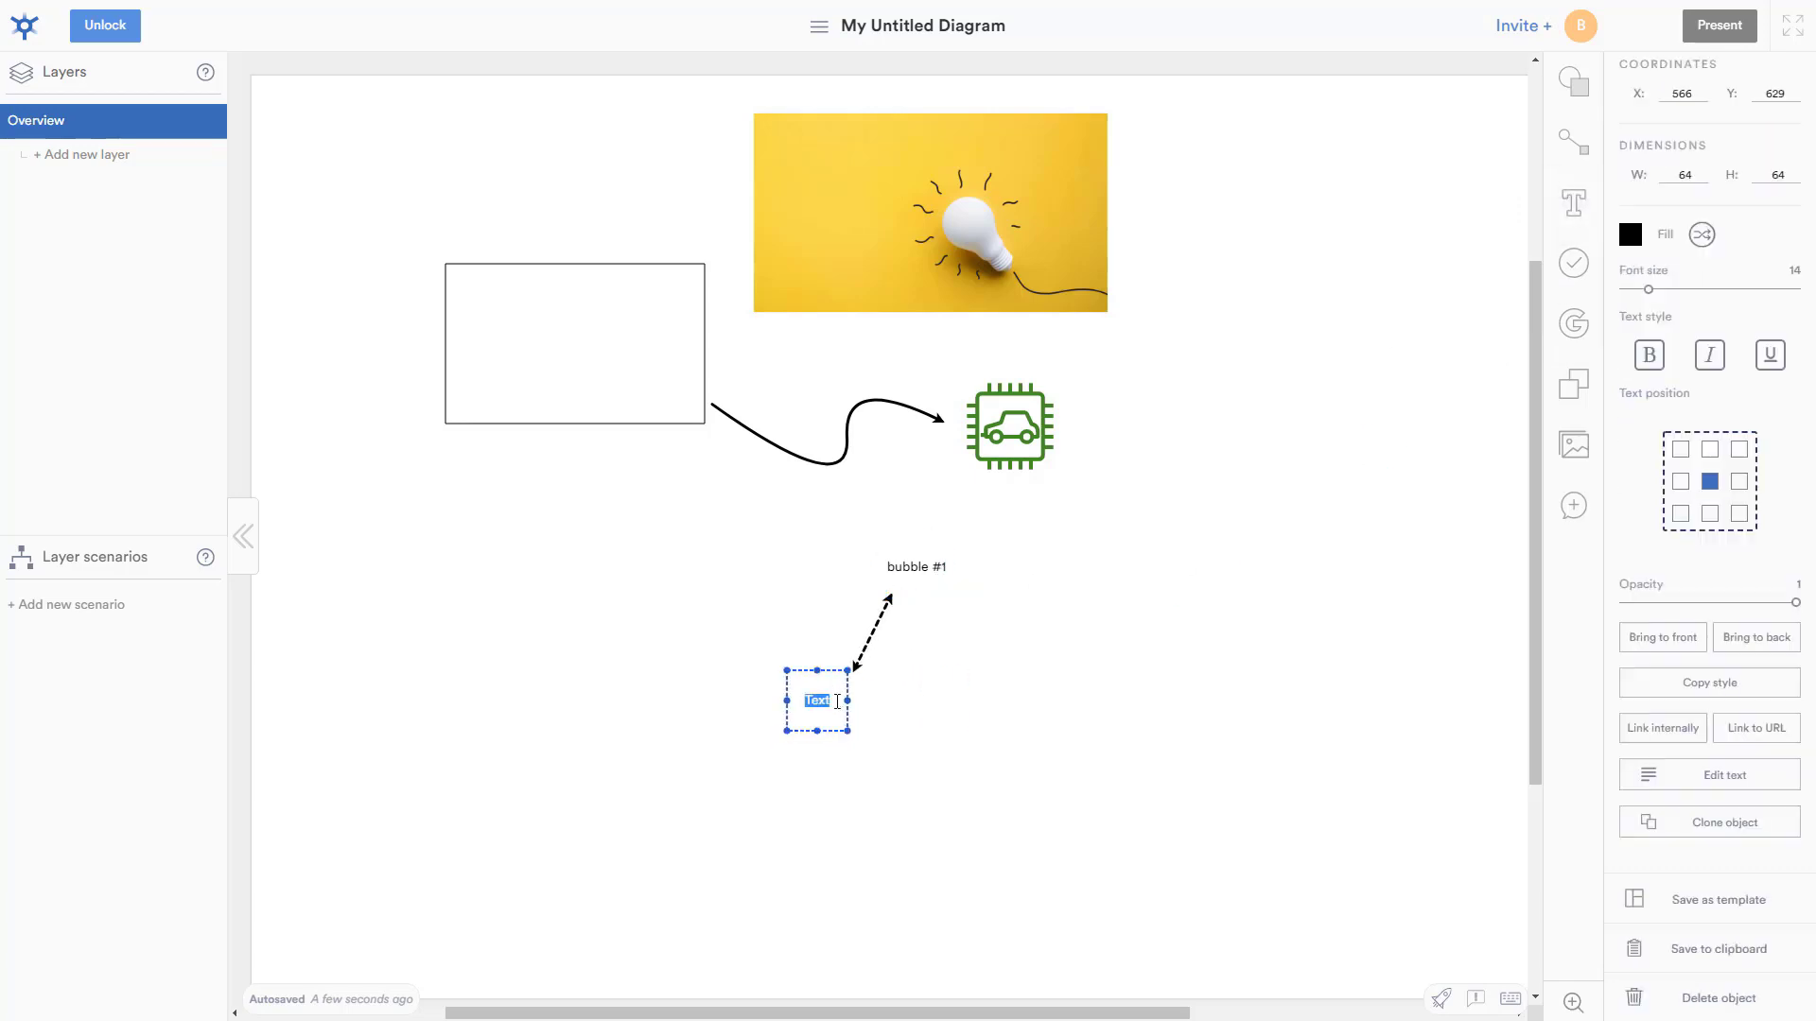
text(bubble #2)
mouse_move(846, 732)
mouse_down()
mouse_move(876, 741)
mouse_move(852, 740)
mouse_up()
click(908, 752)
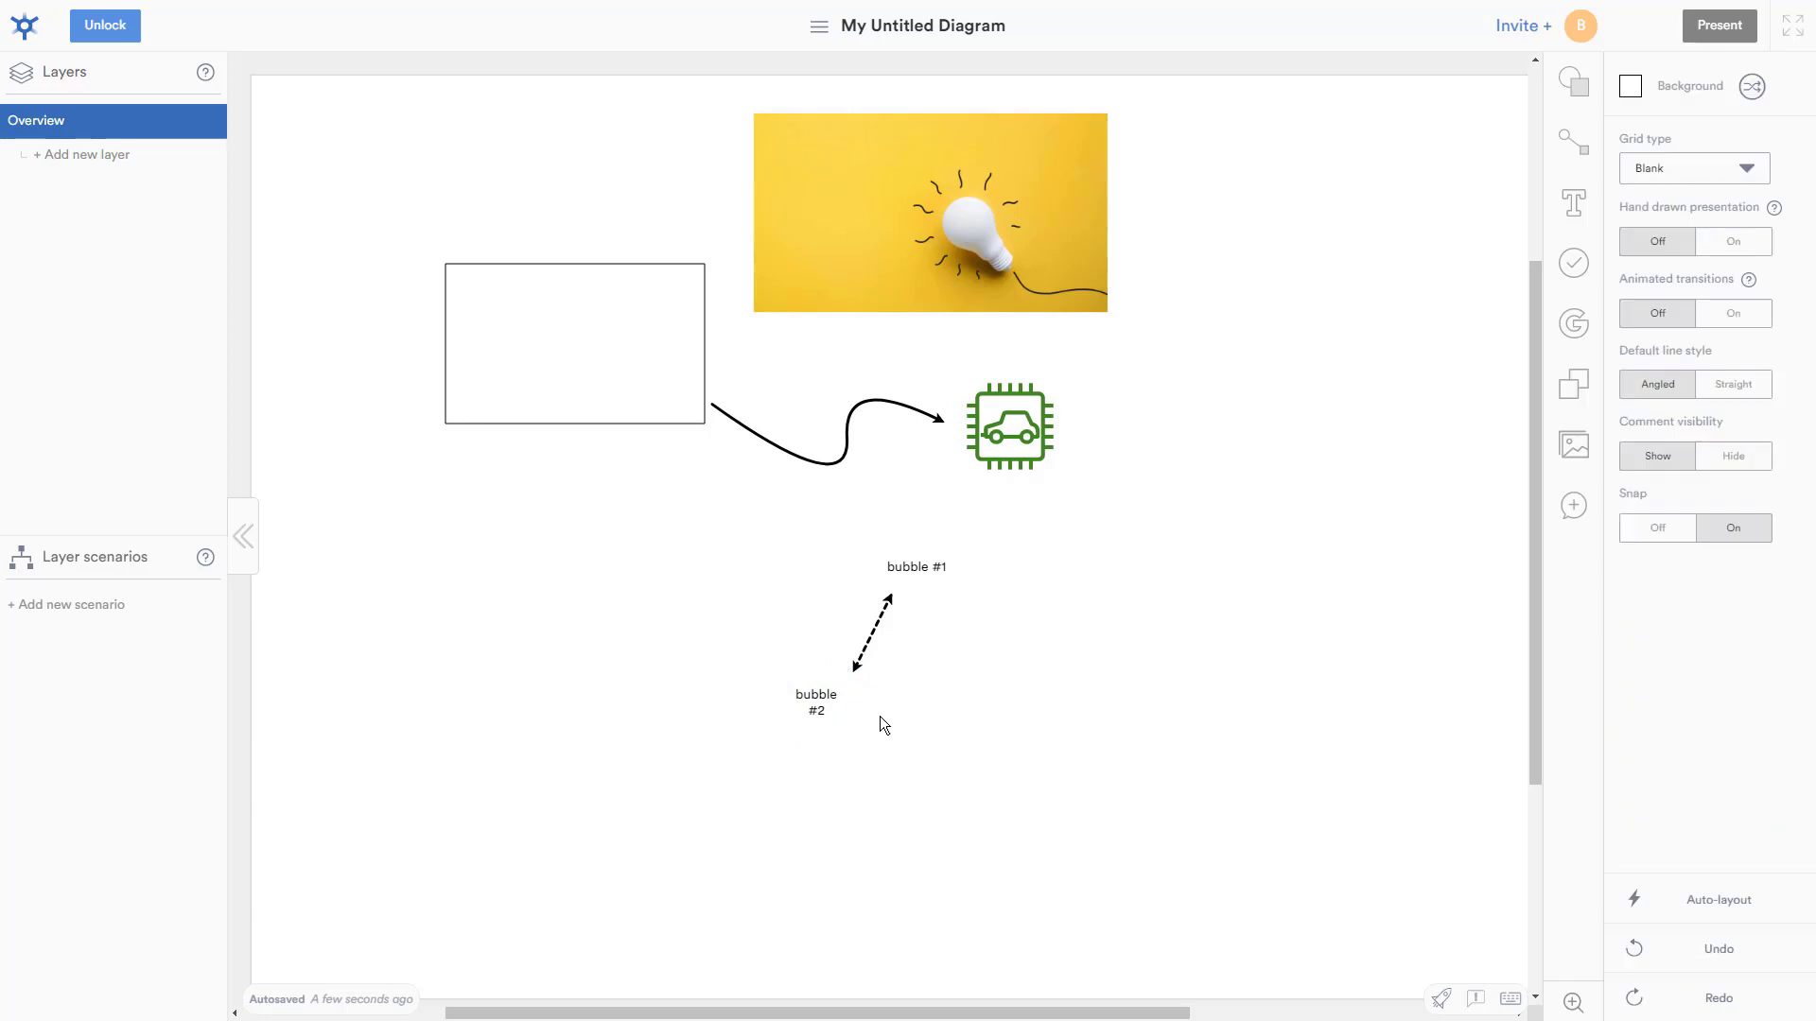
click(821, 715)
click(889, 723)
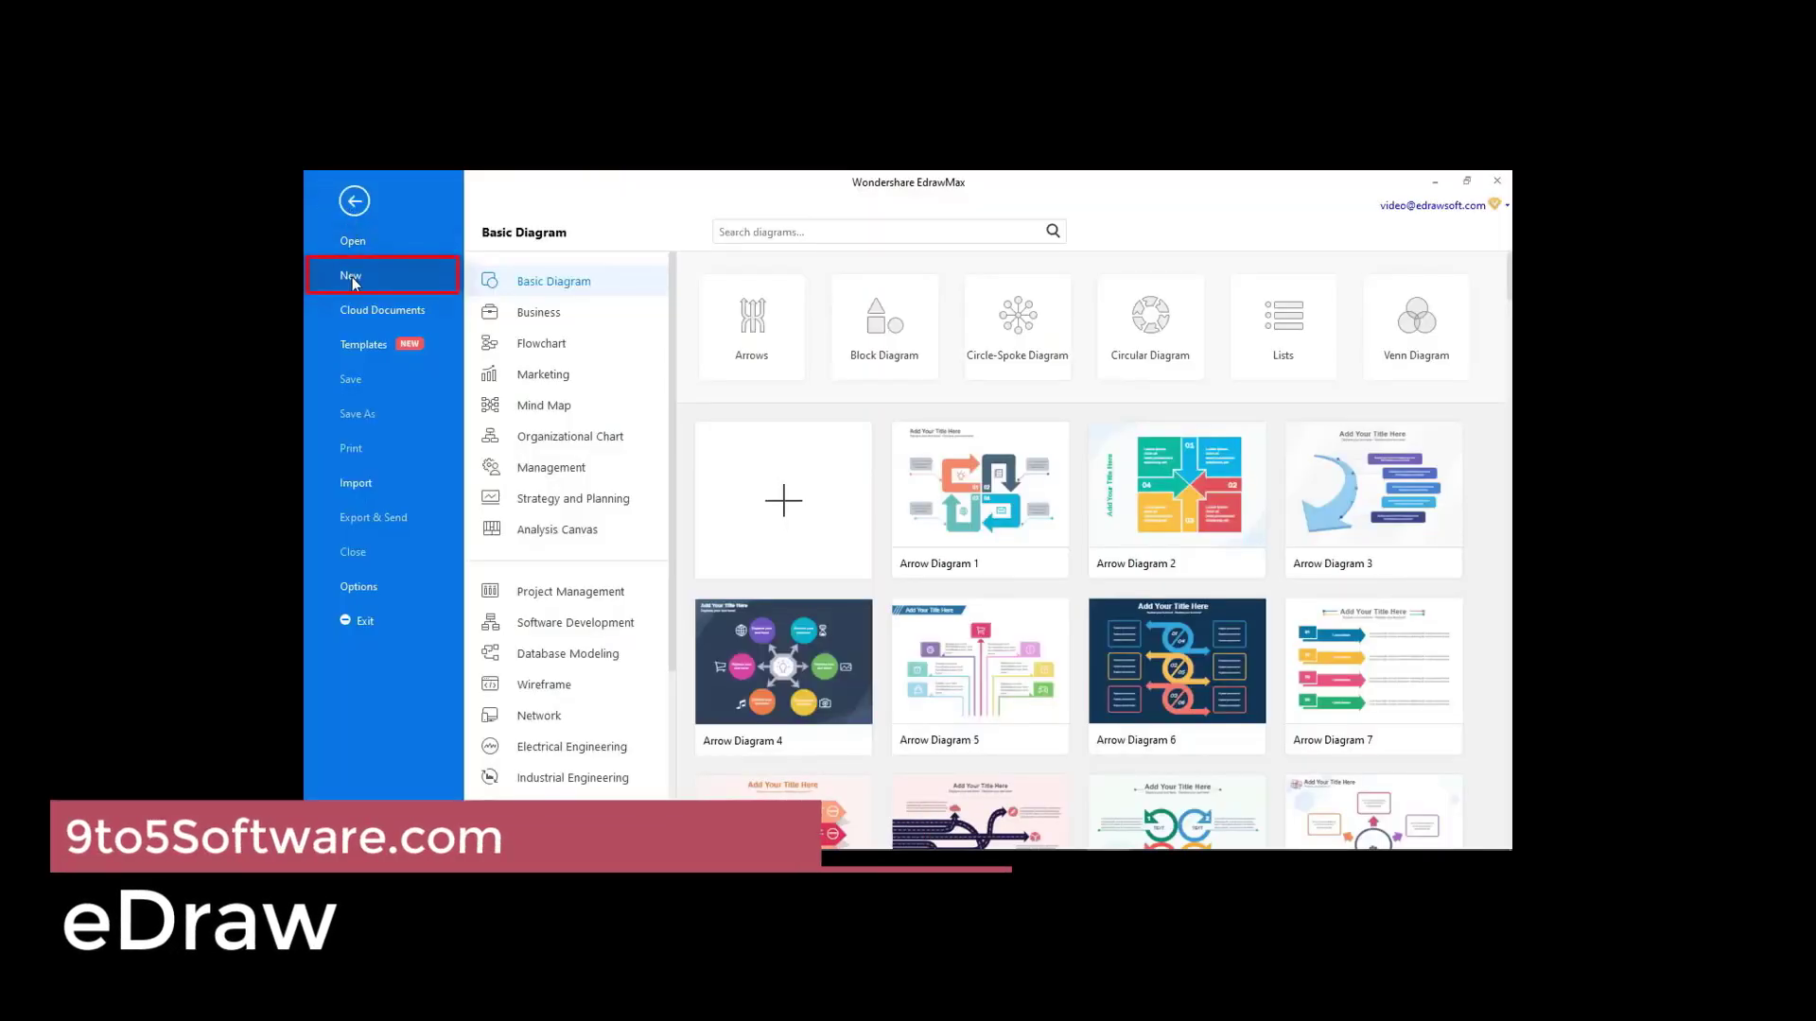
Choose Flowchart > Data Flow Diagram and open the blank '+' template
click(544, 343)
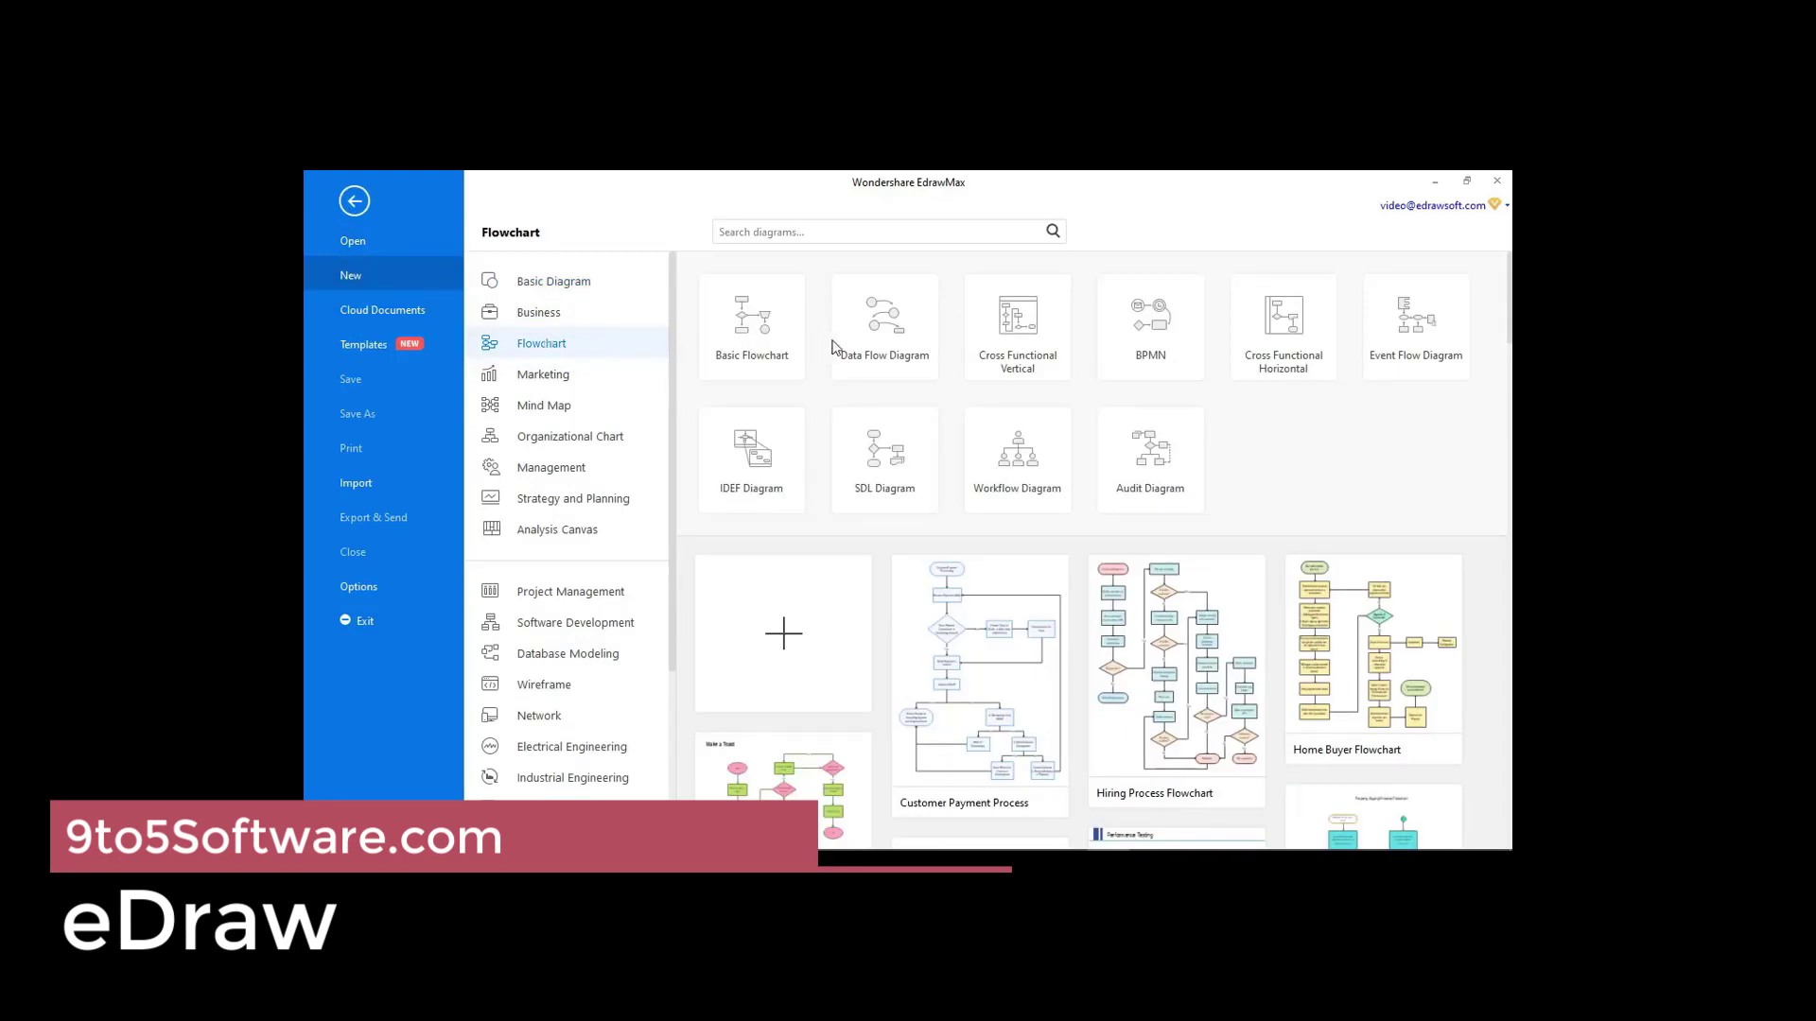
click(879, 343)
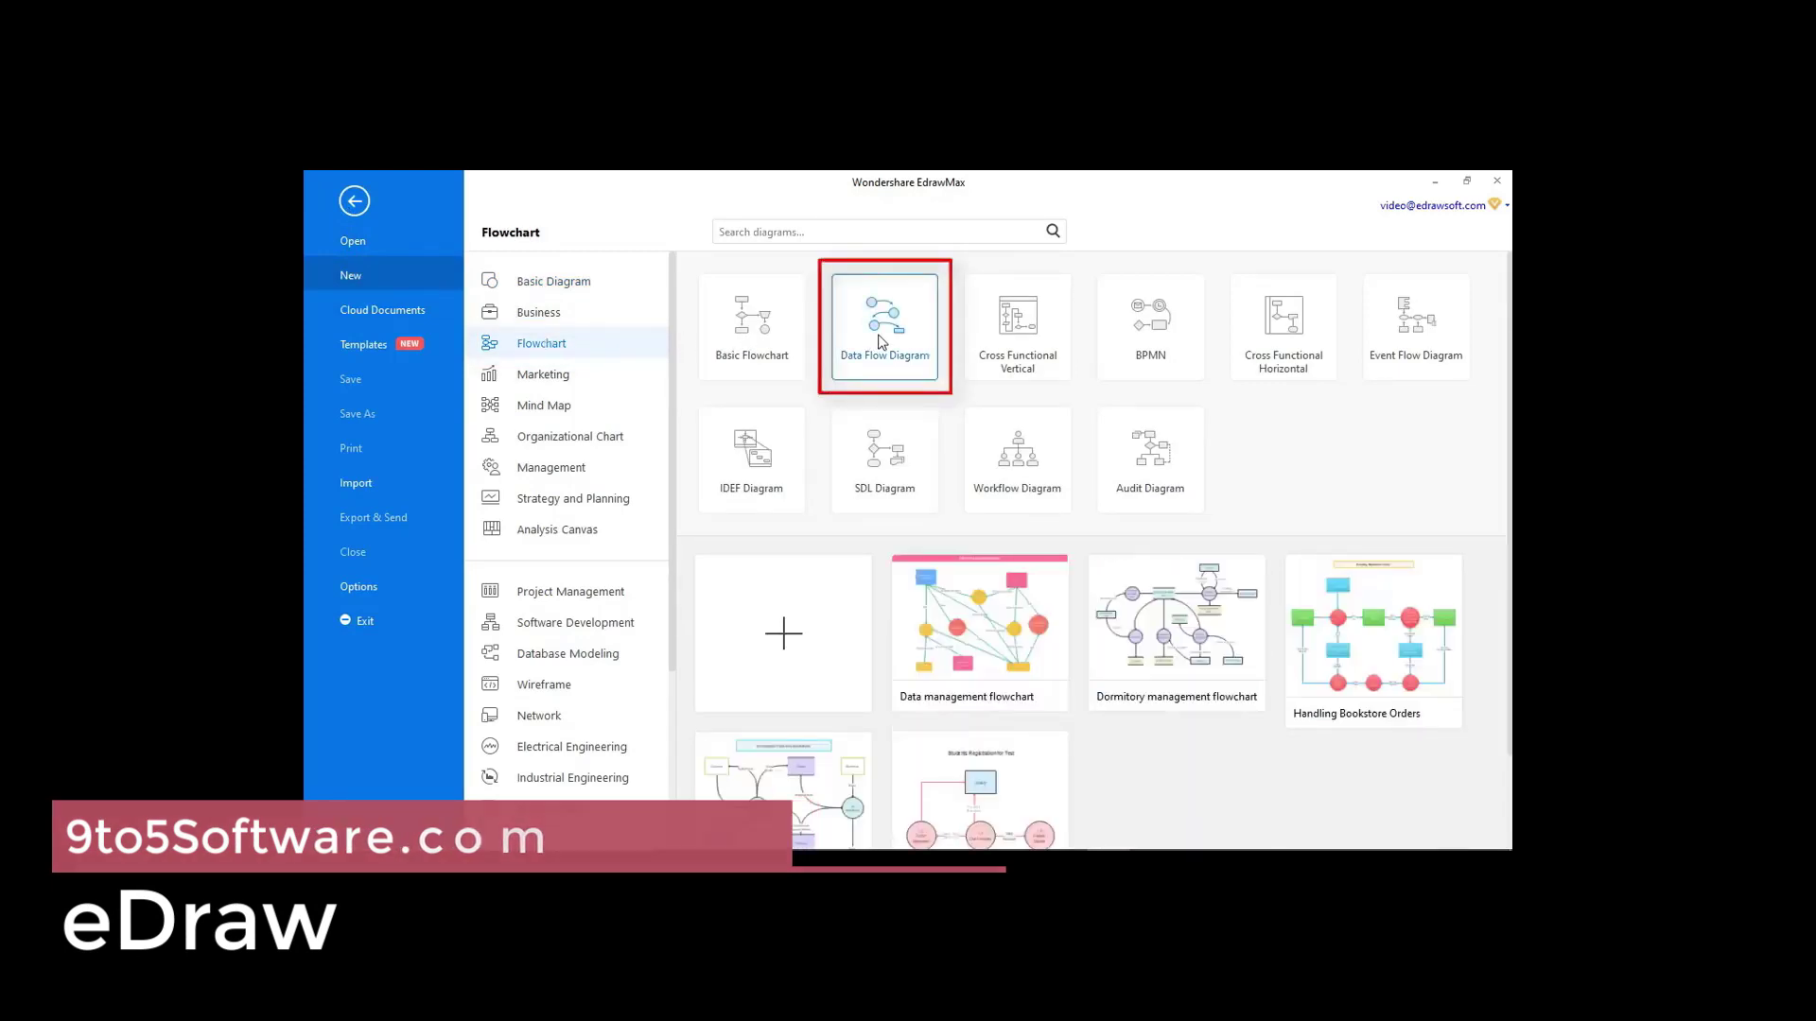
scroll(851, 752, down, 1)
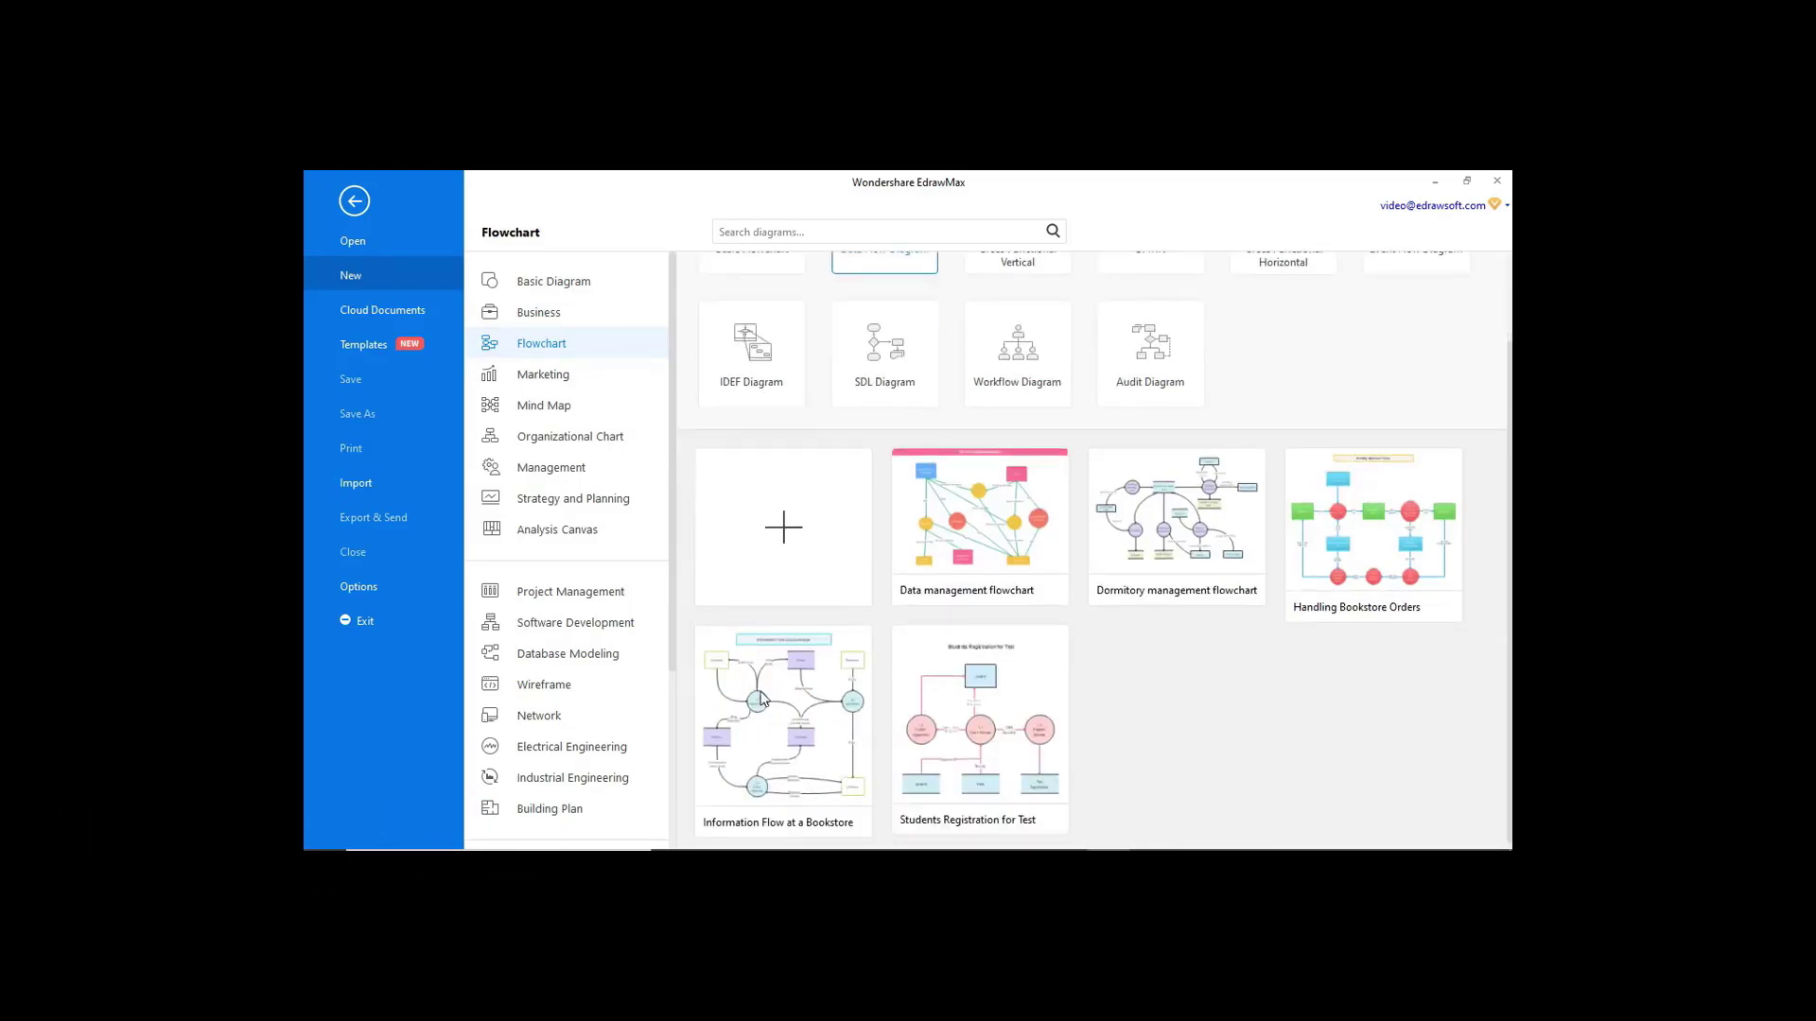
click(784, 522)
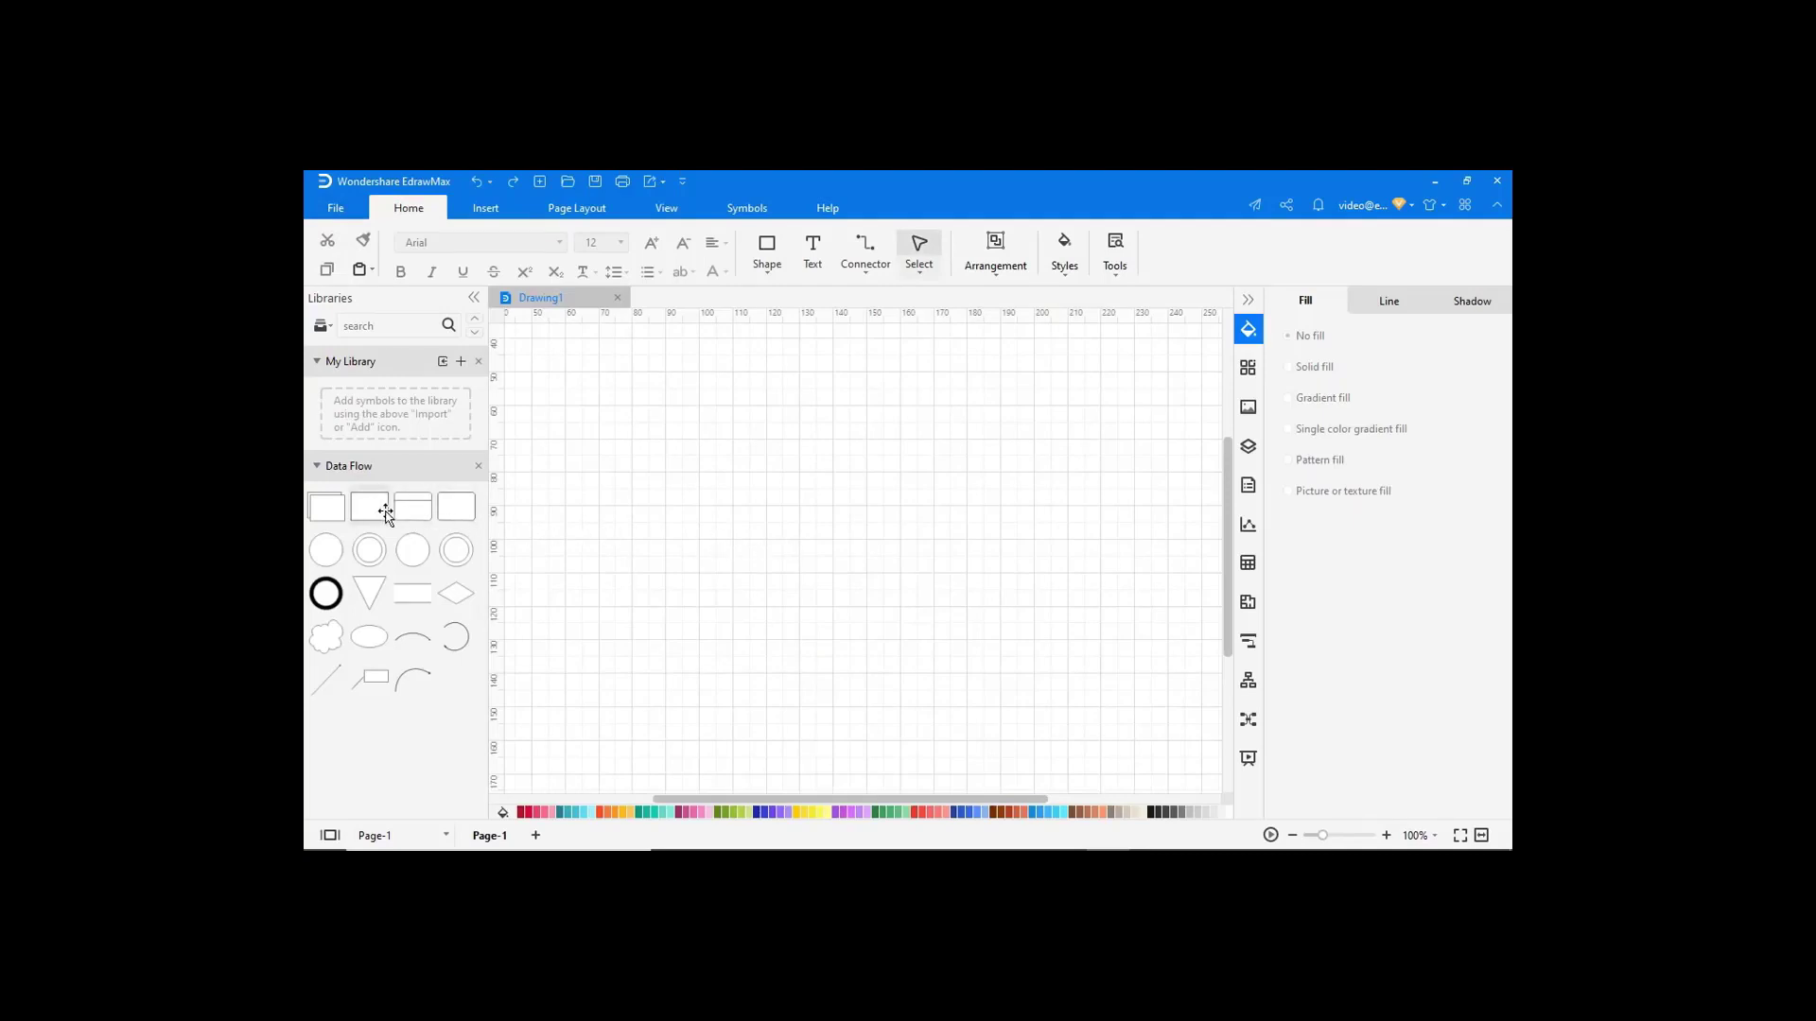
Place Customers and a Receive Books process, with an 'Invalid Orders' flow back to Customers
drag(369, 509, 576, 382)
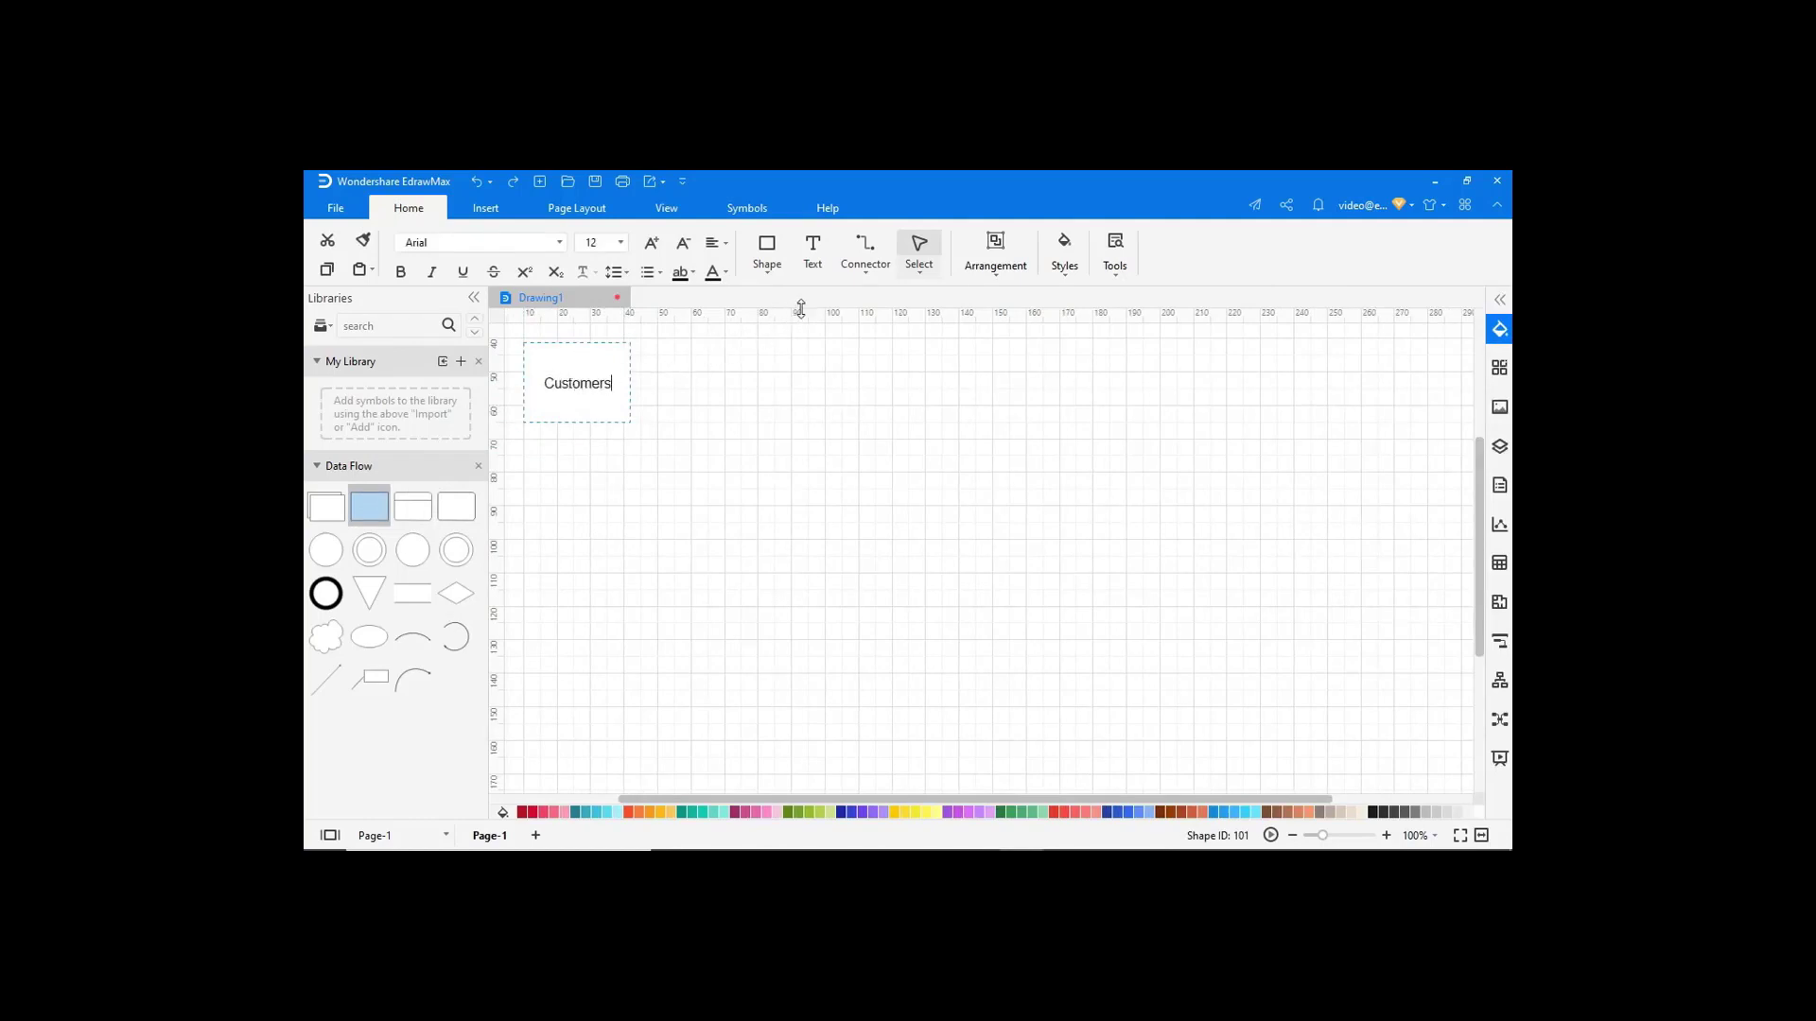
click(864, 274)
click(875, 304)
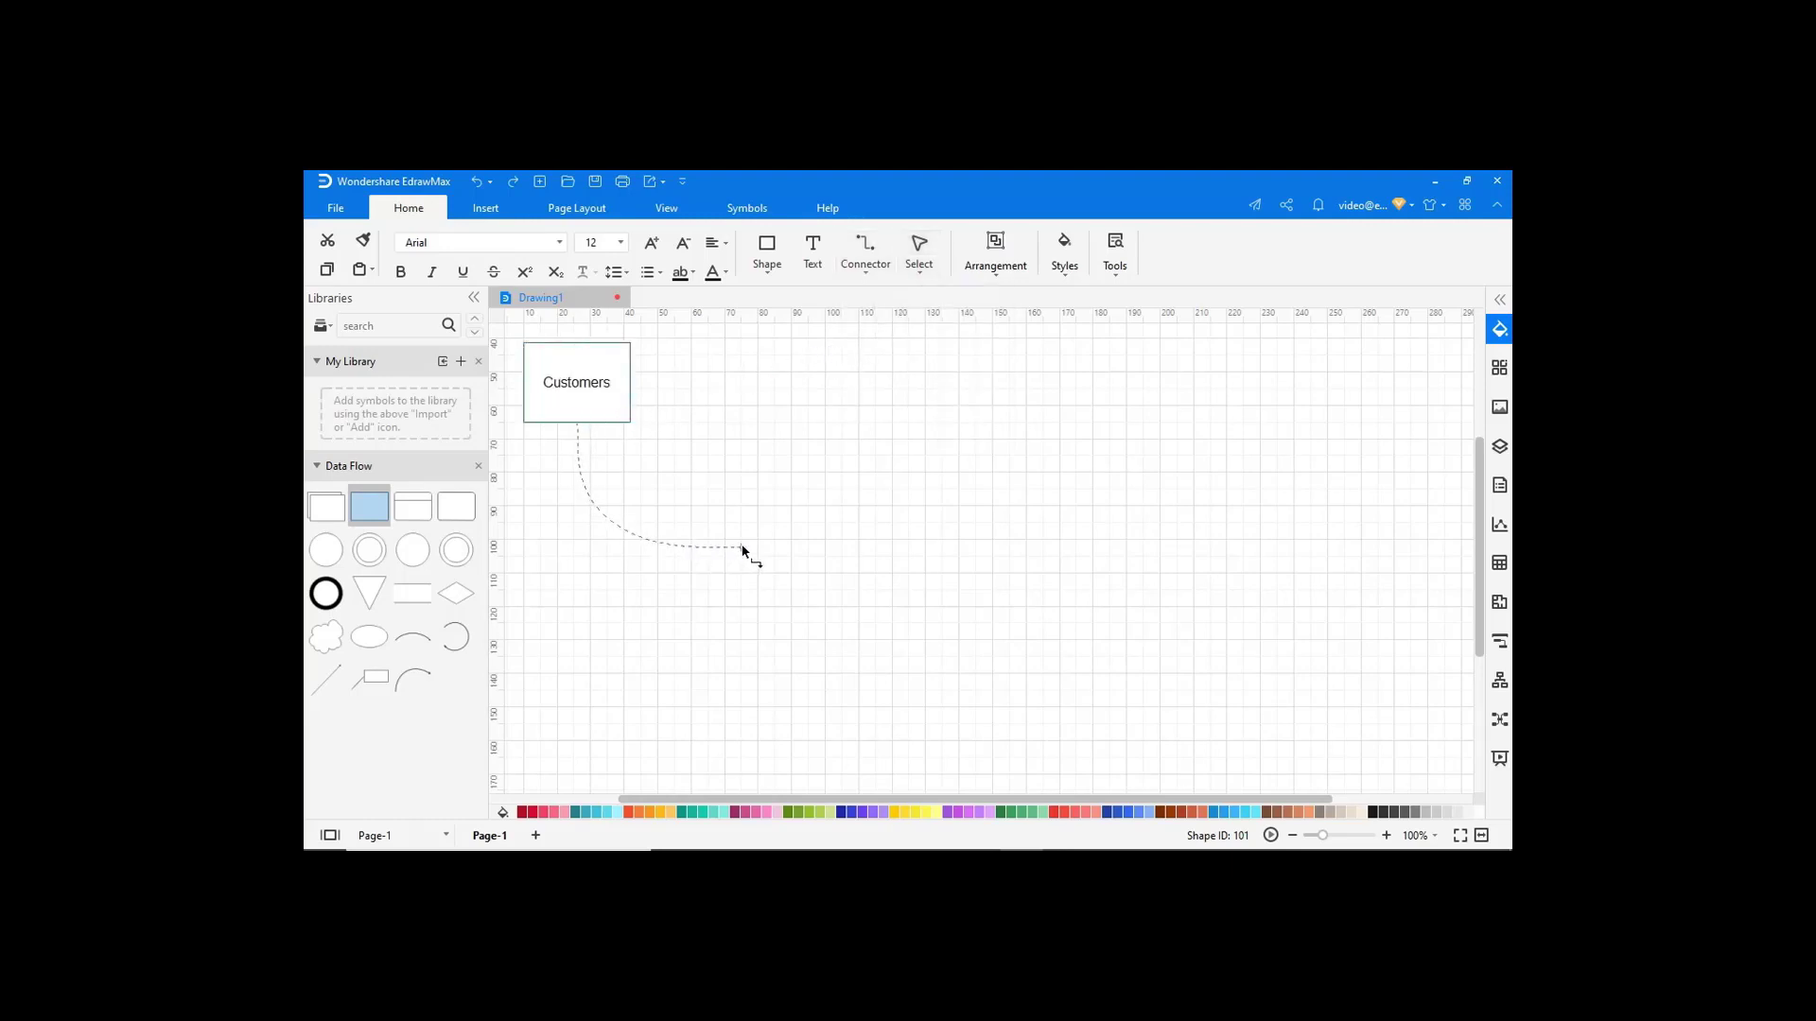
drag(742, 549, 743, 547)
drag(412, 549, 781, 546)
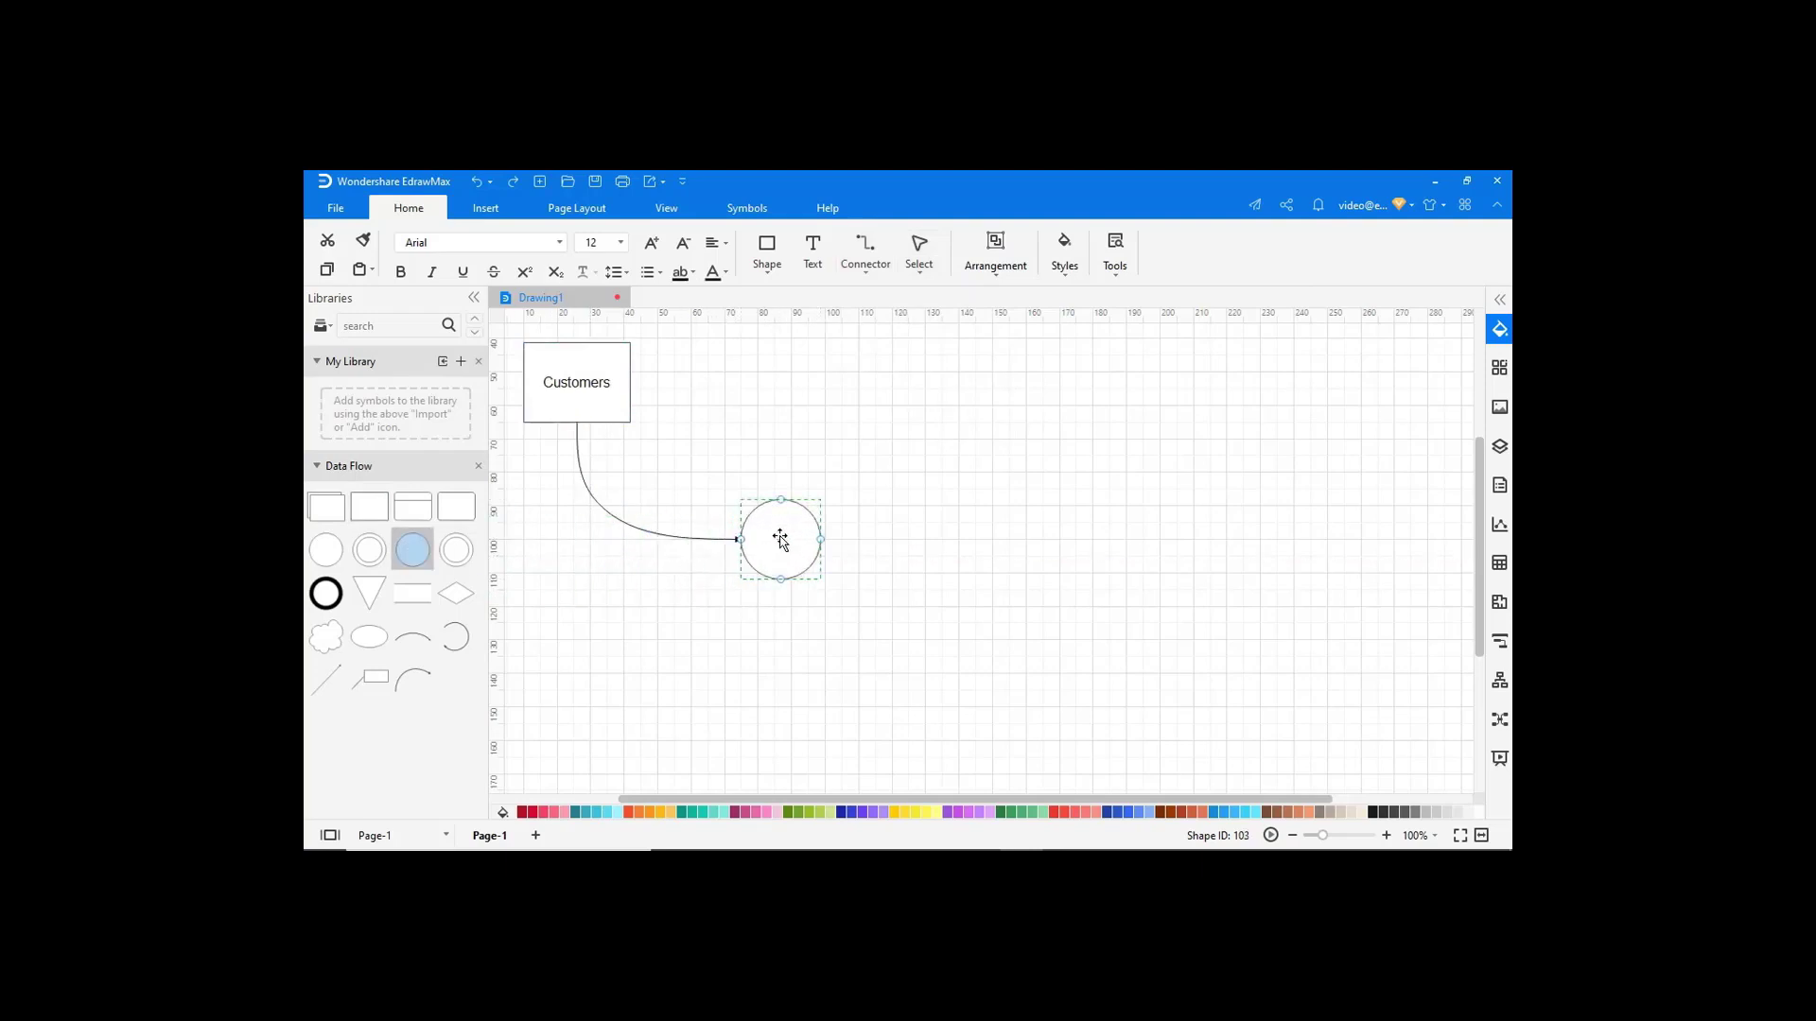
double_click(780, 541)
text(Receive Books)
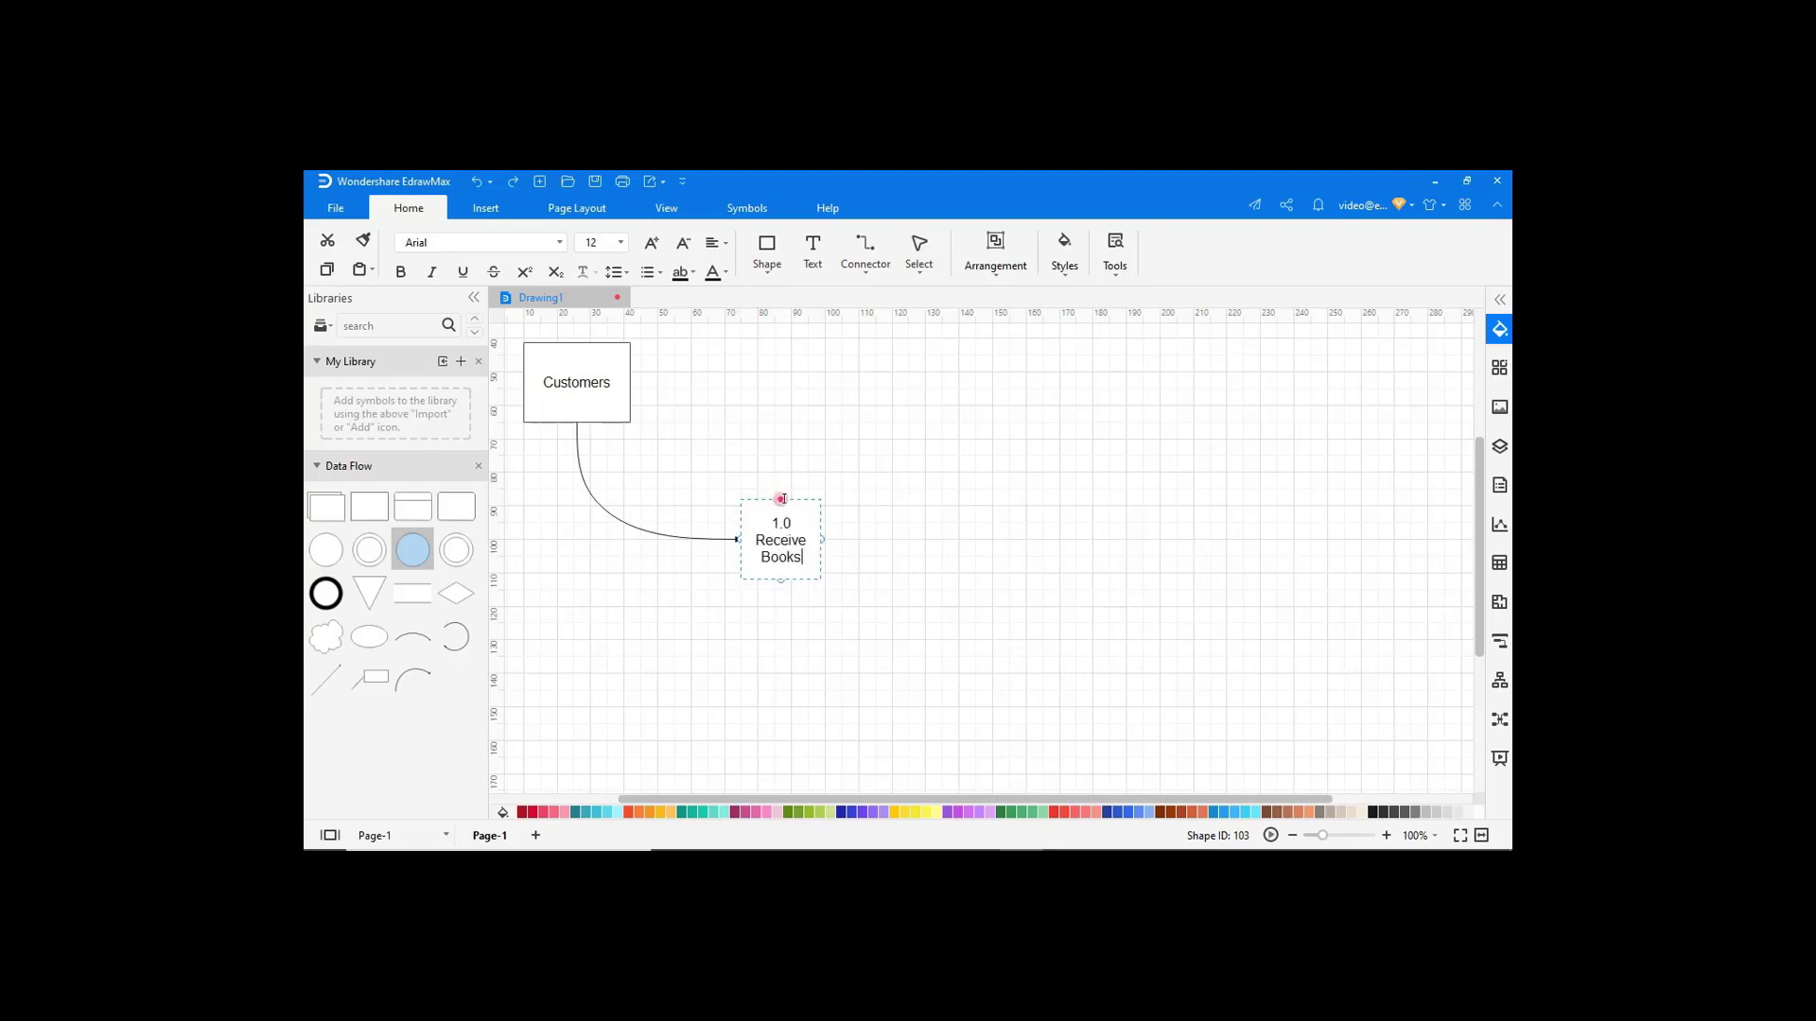
drag(780, 499, 660, 382)
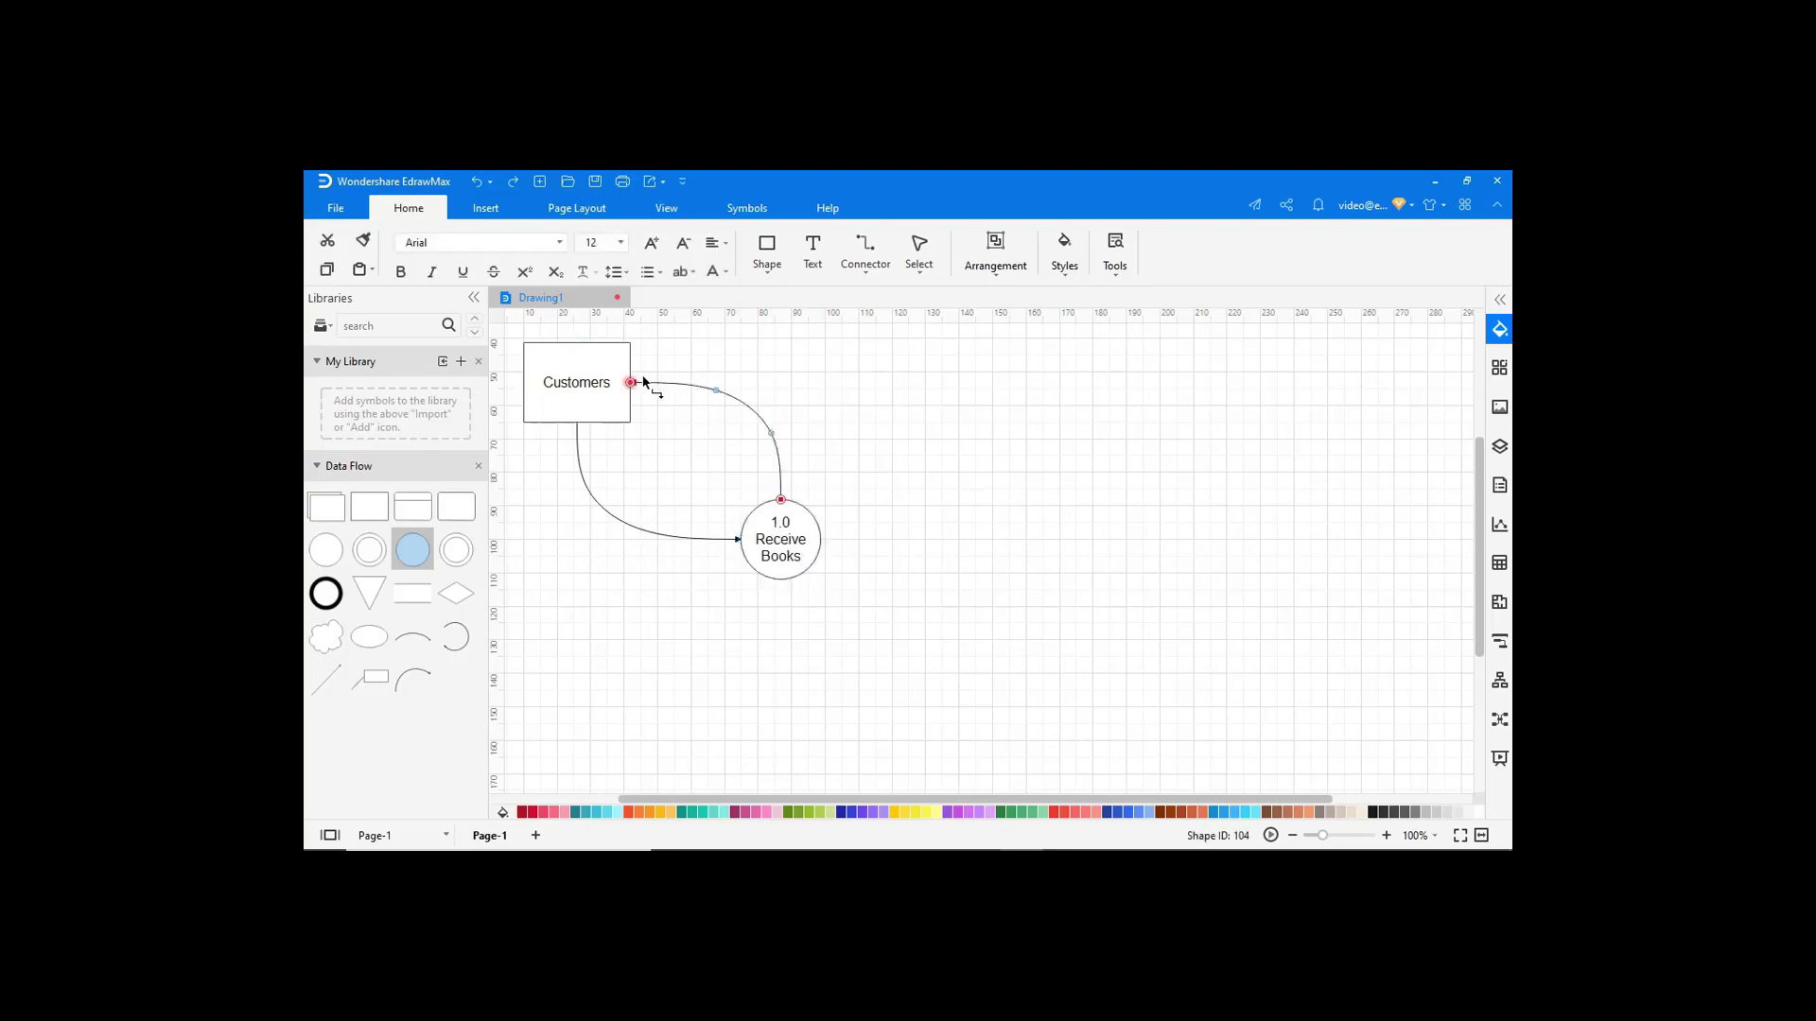
double_click(689, 382)
text(Invalid Orders)
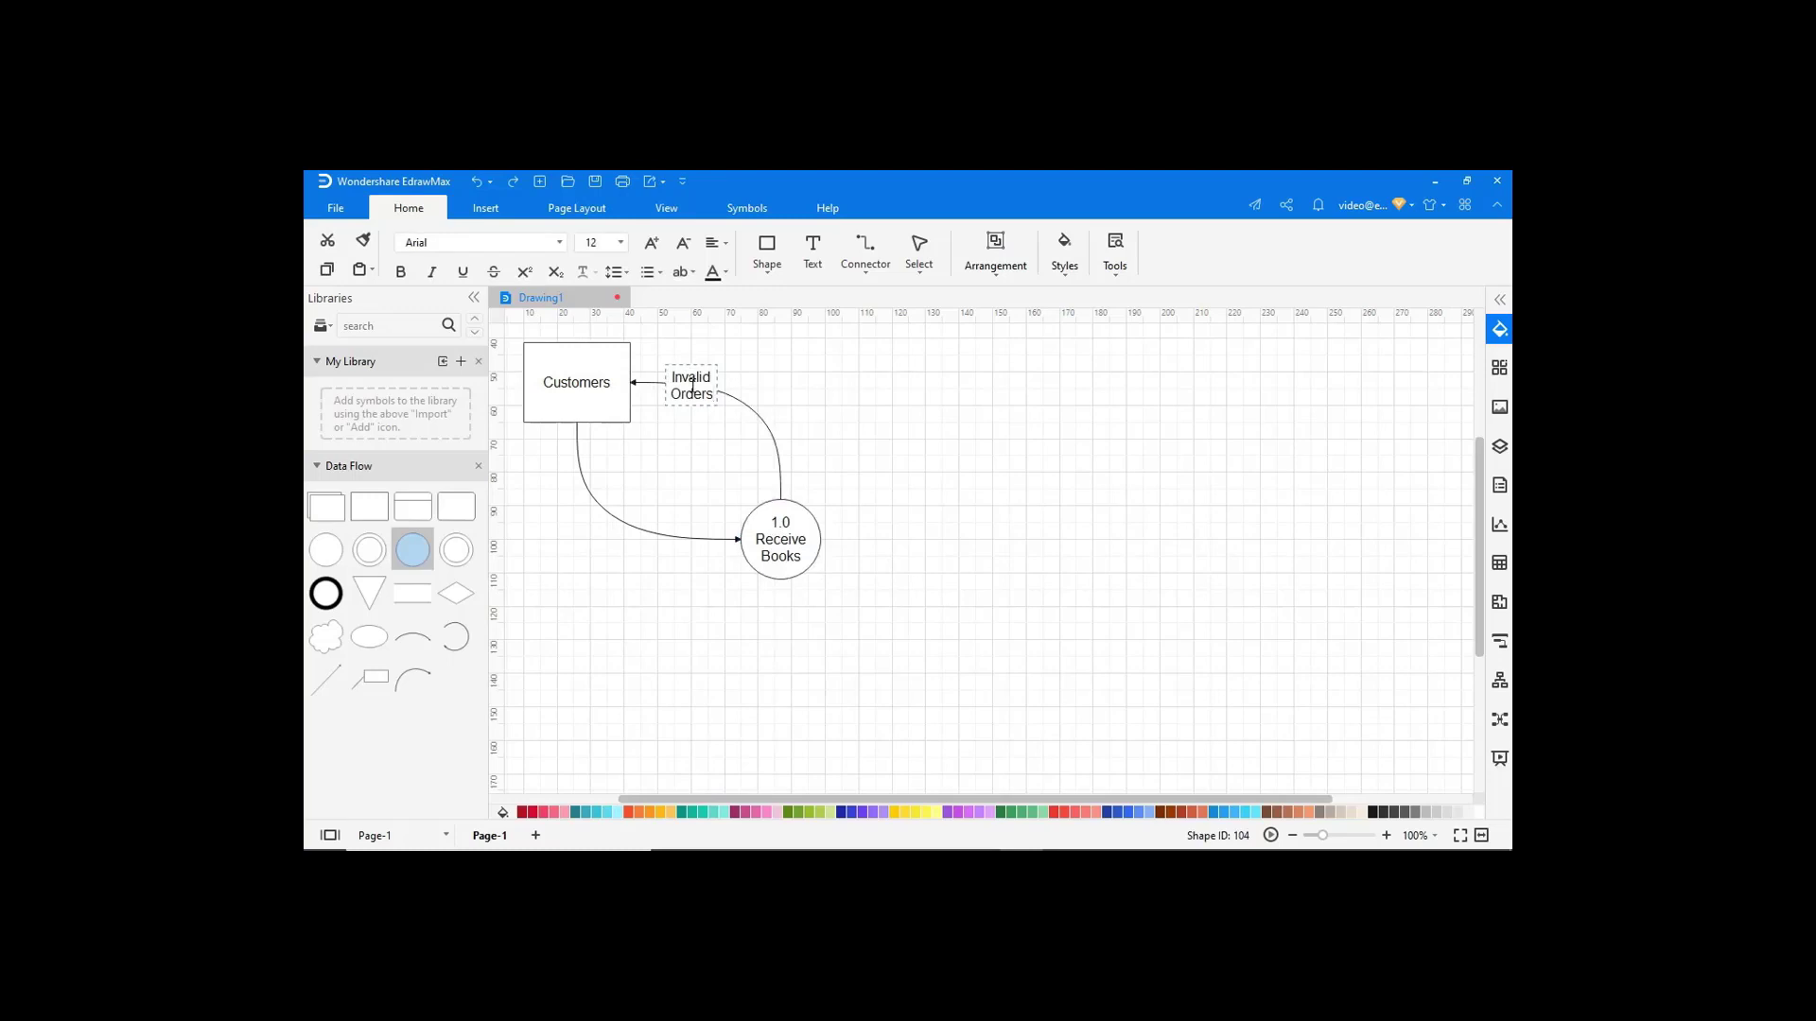
Add an Orders data store fed from Receive Books by an 'Order Details' flow
drag(413, 593, 987, 383)
drag(780, 499, 943, 384)
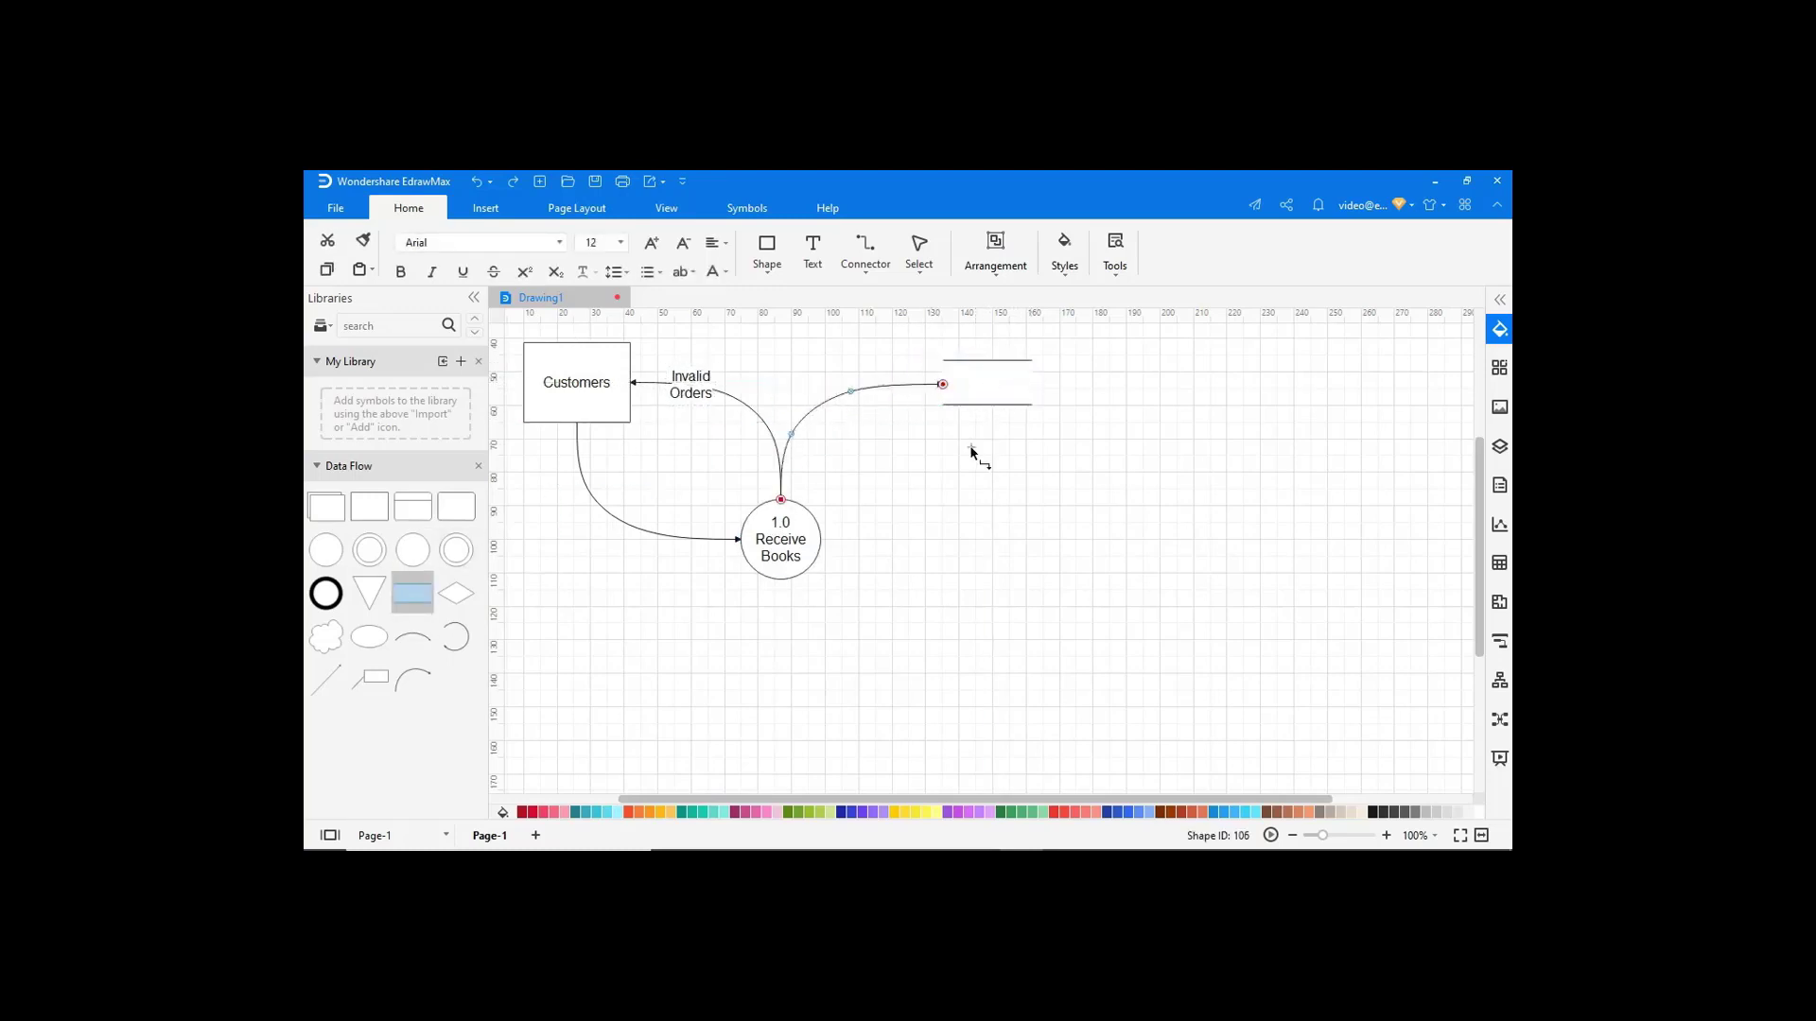
click(980, 389)
text(Orders)
double_click(875, 389)
text(Order Details)
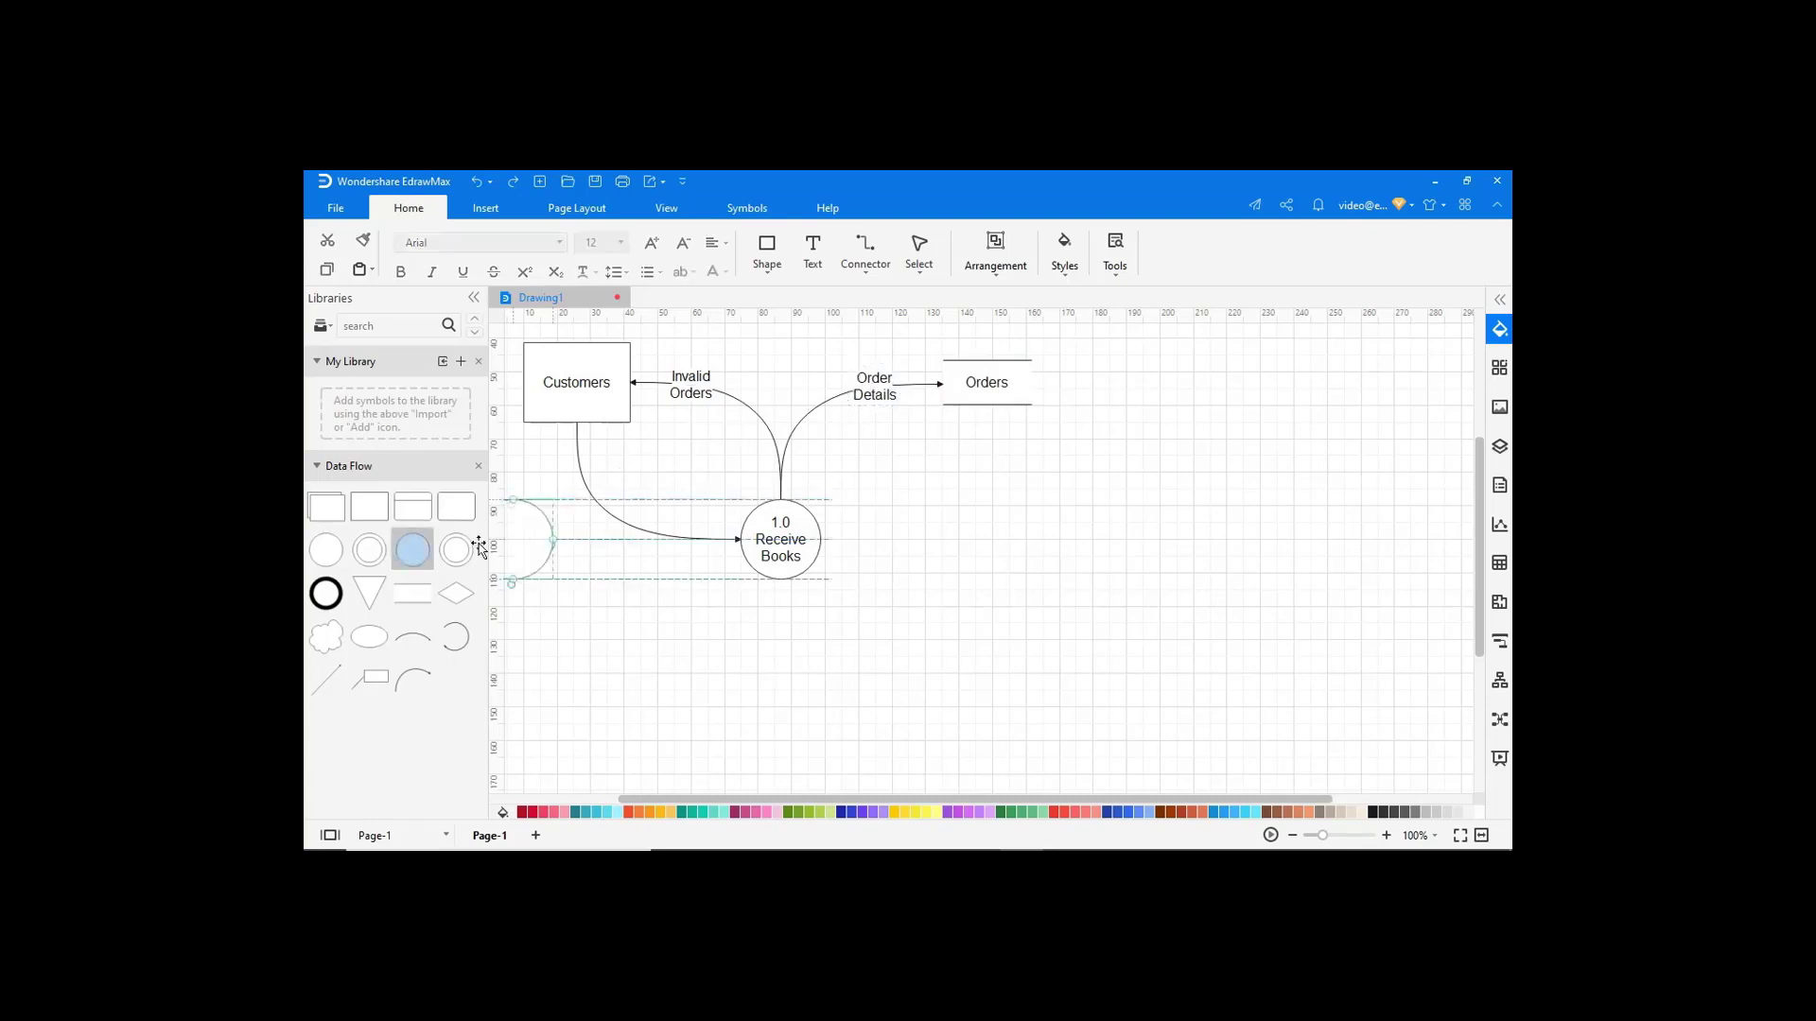
Add process '2.0 Ship Books' with a 'Shipping Details' flow from Orders
drag(412, 549, 1208, 547)
text(2.0 )
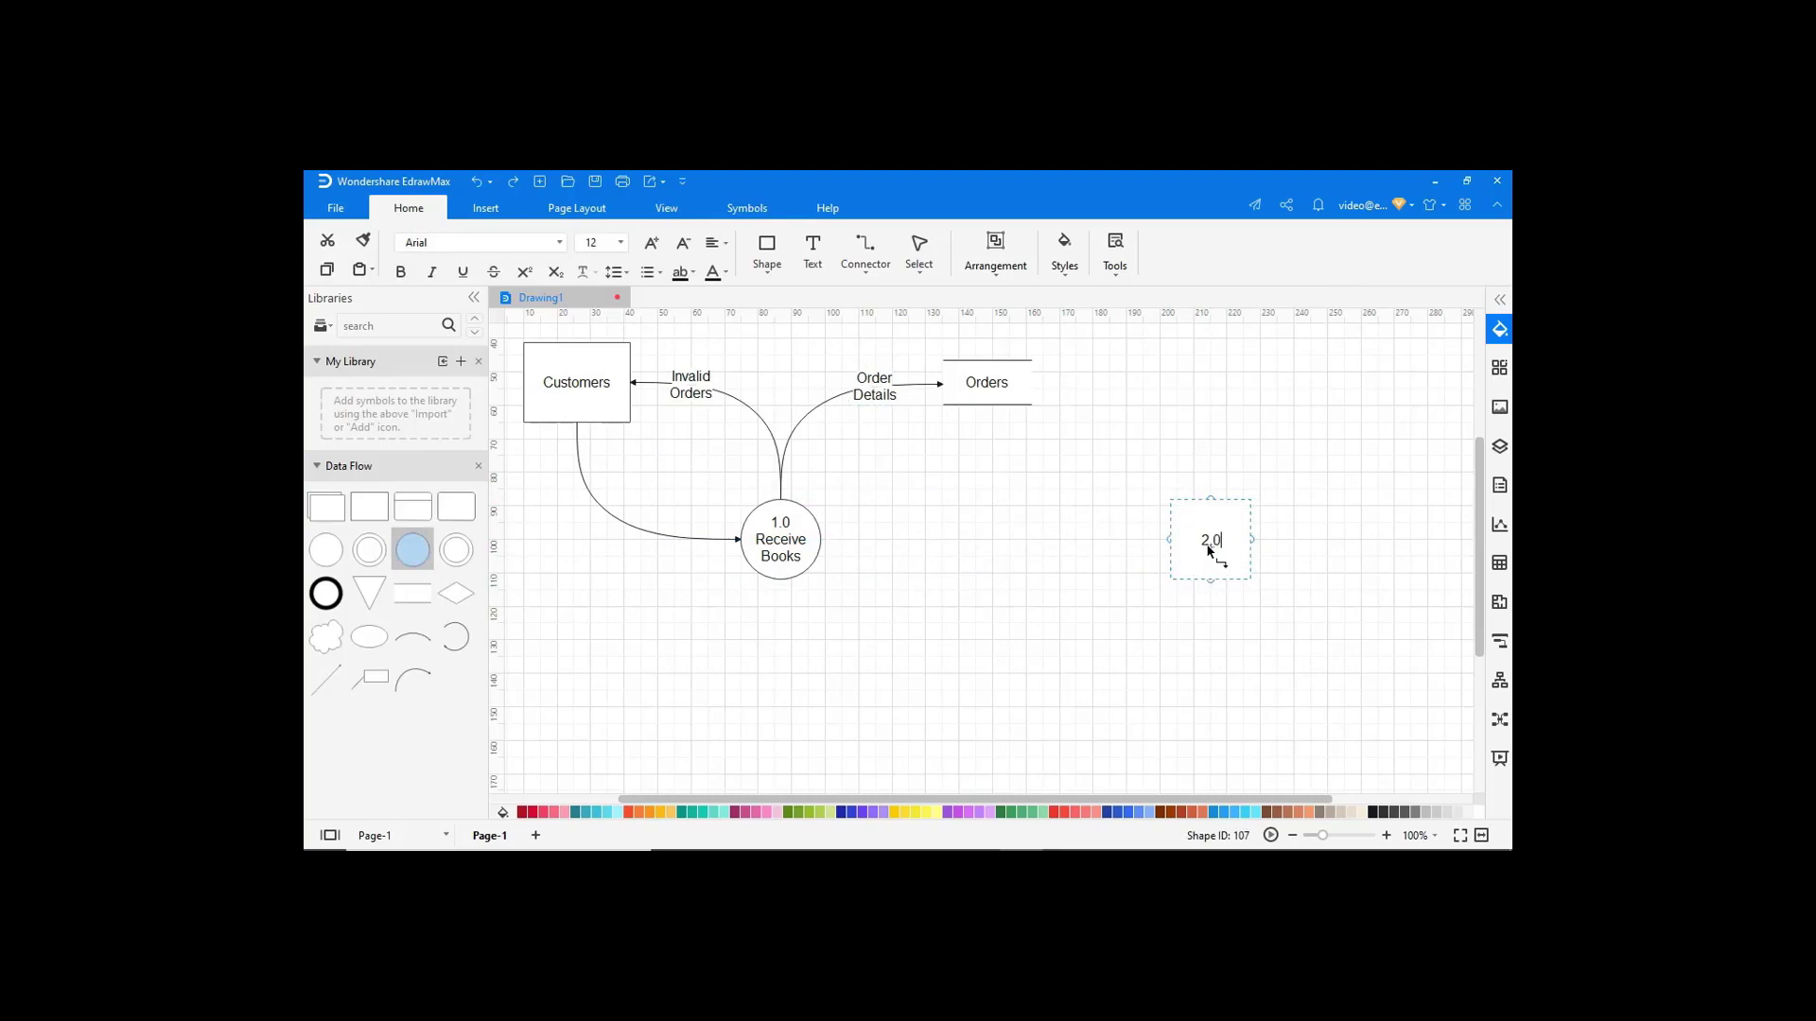
text(Ship Books)
drag(986, 405, 1170, 543)
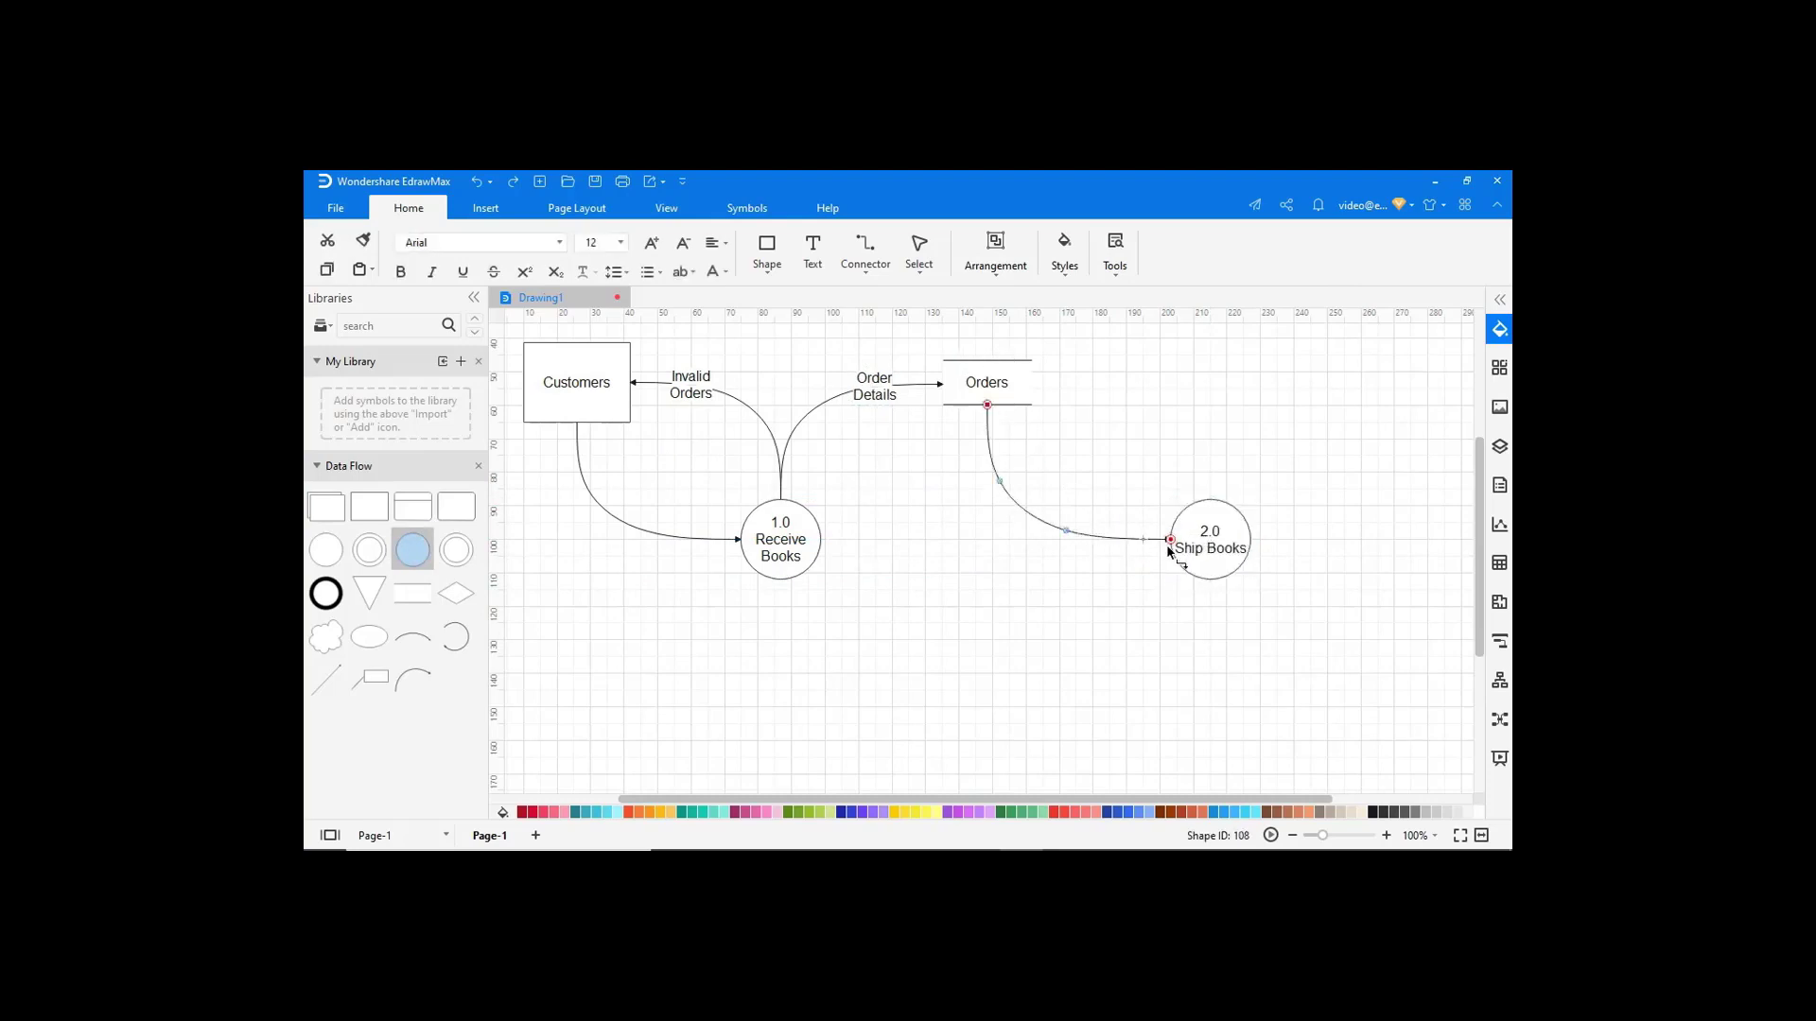
double_click(1028, 514)
text(Shipping Details)
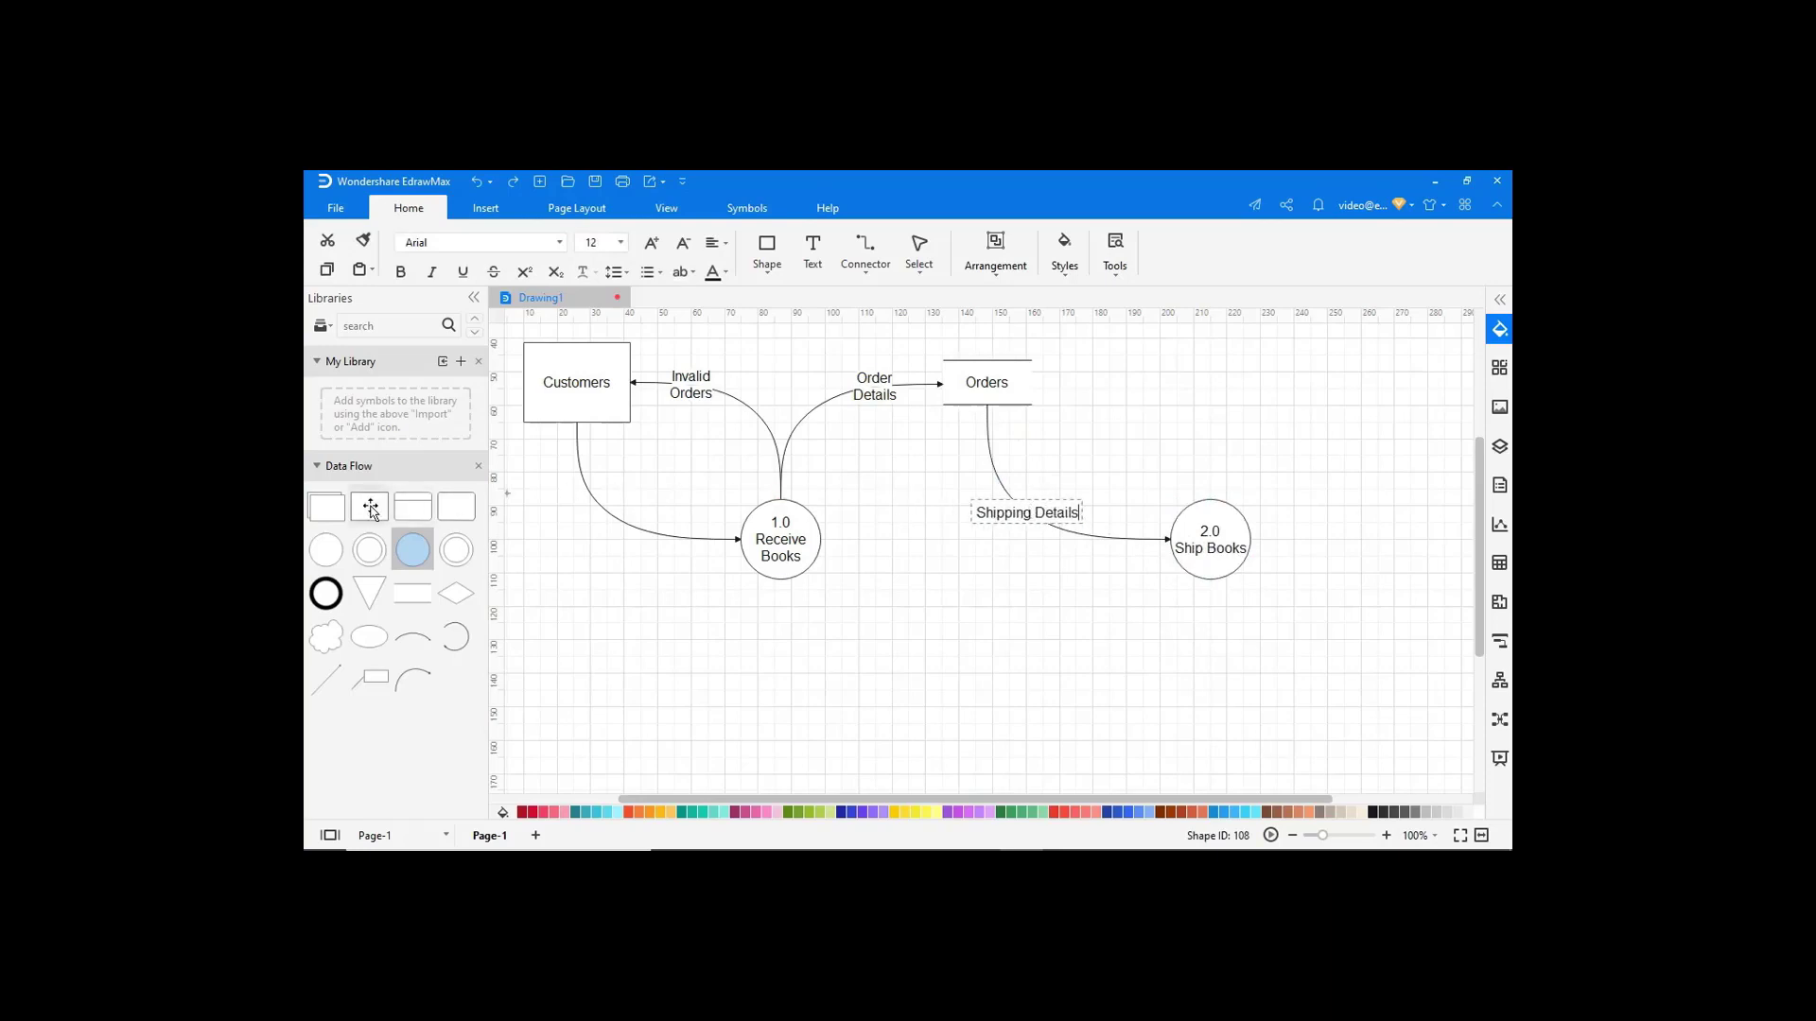
Add a Warehouse entity above Ship Books with a 'Books' flow, then draw a flow downward
drag(369, 506, 1213, 506)
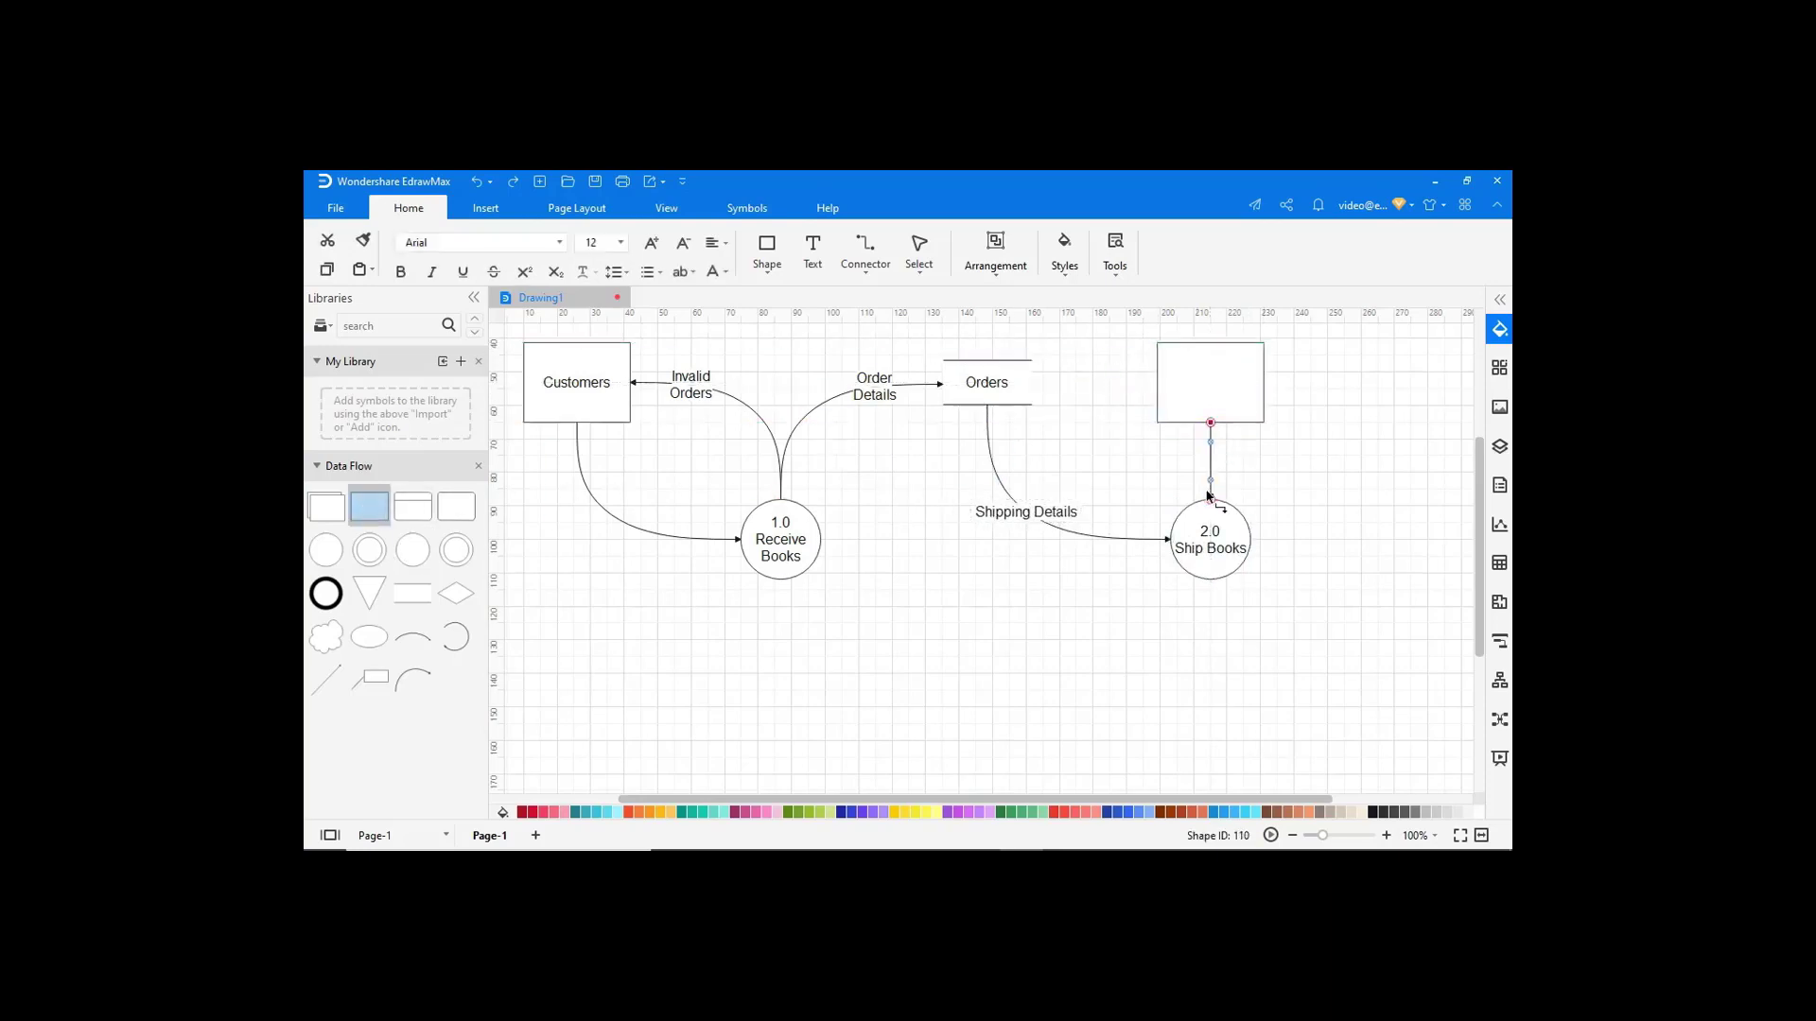
click(1212, 390)
text(Warehouse)
double_click(1210, 468)
text(Books)
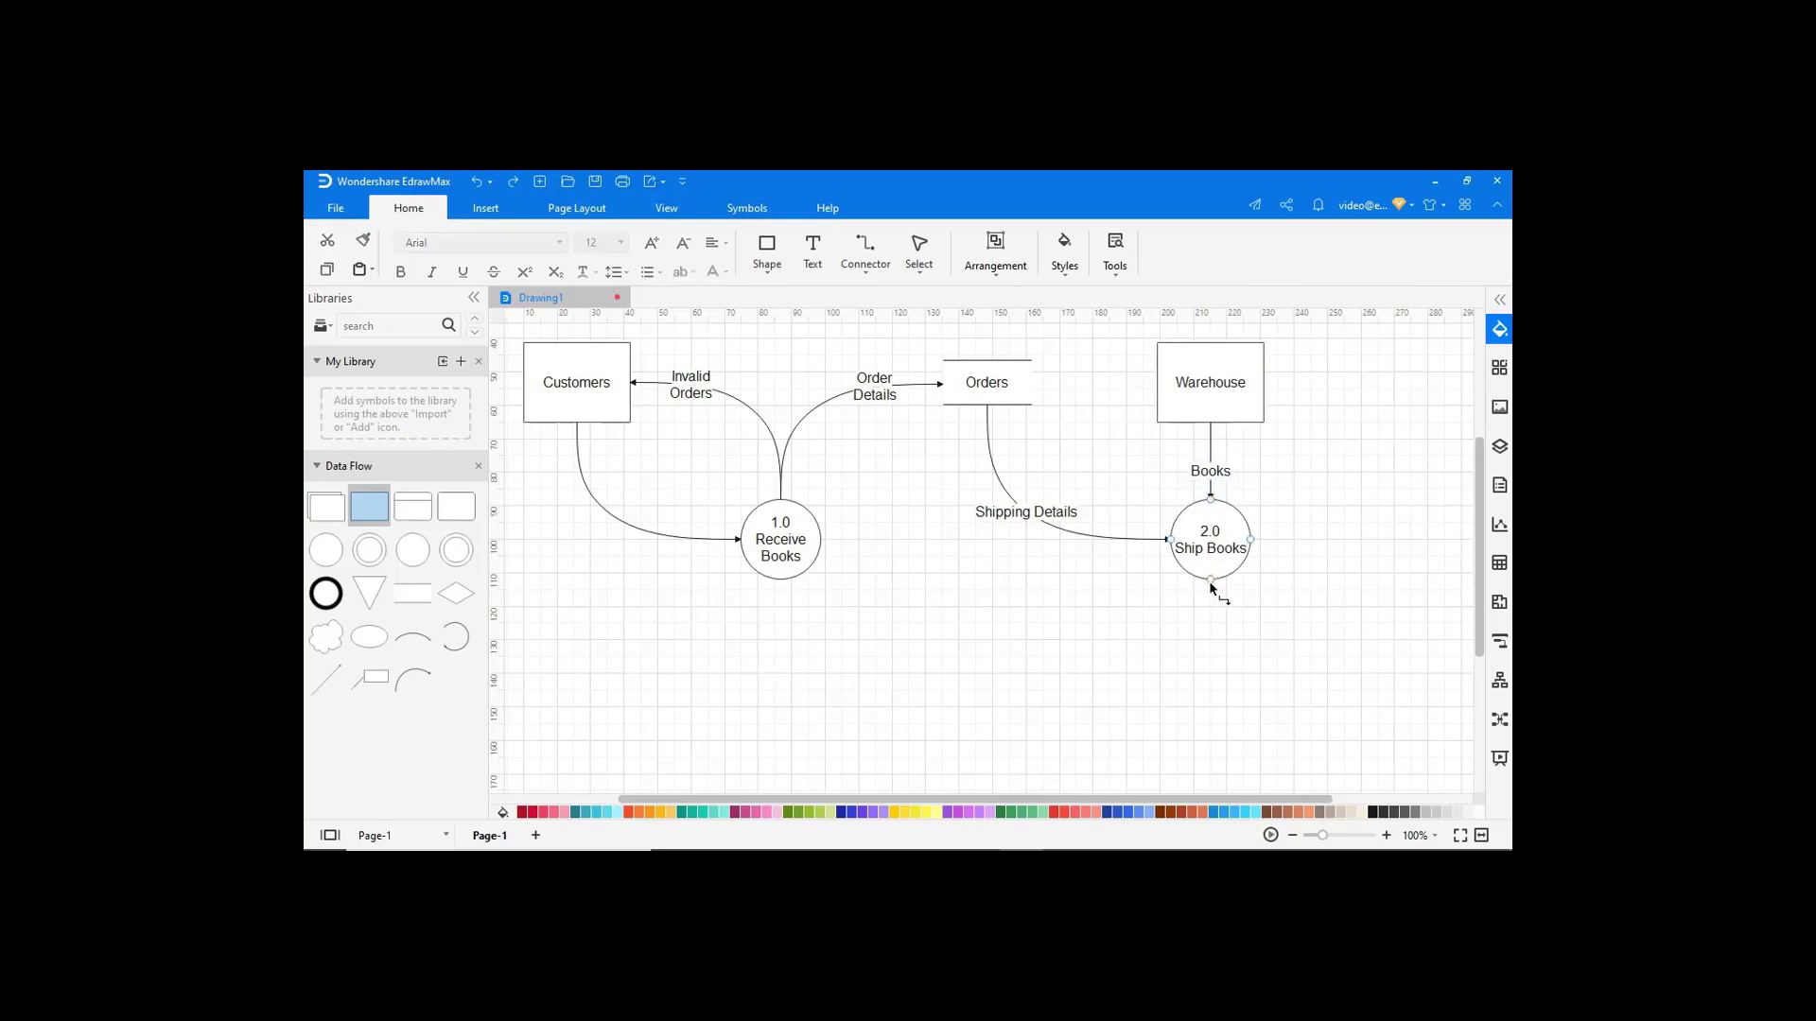
drag(1210, 580, 1214, 740)
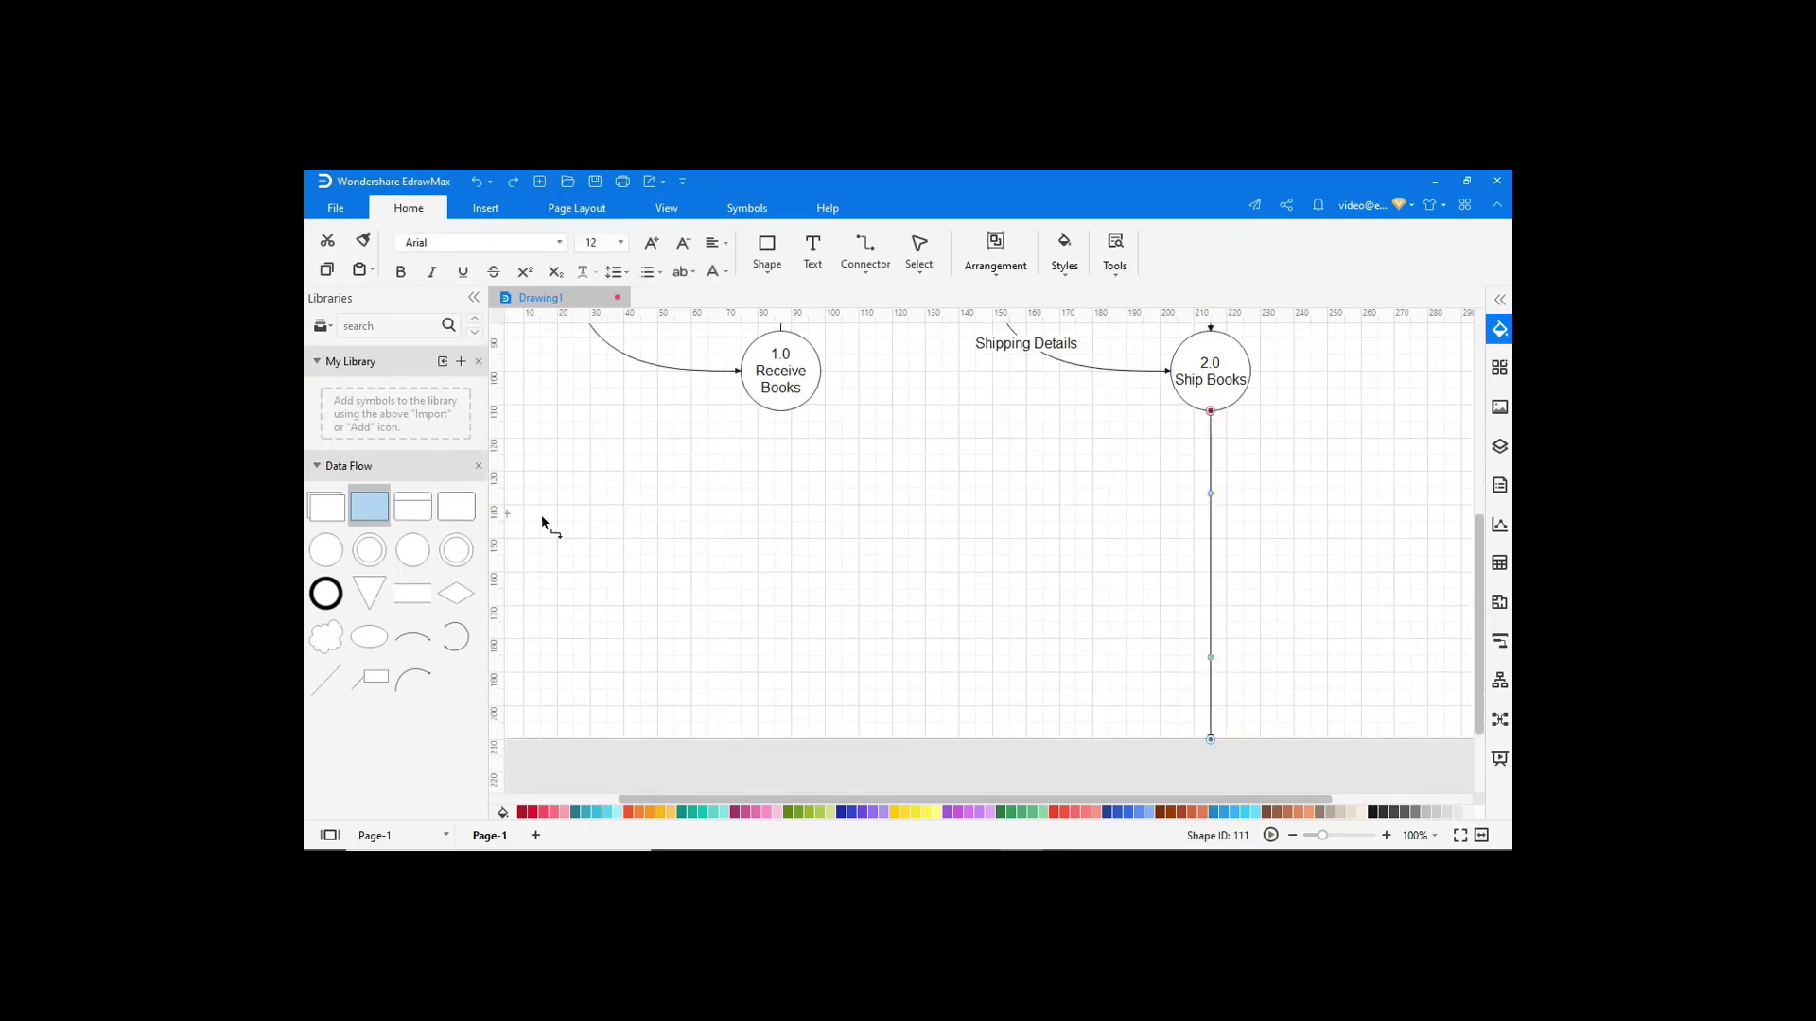
Add a lower Customers box at the flow's end and label that flow 'Books'
click(1135, 757)
text(Customers)
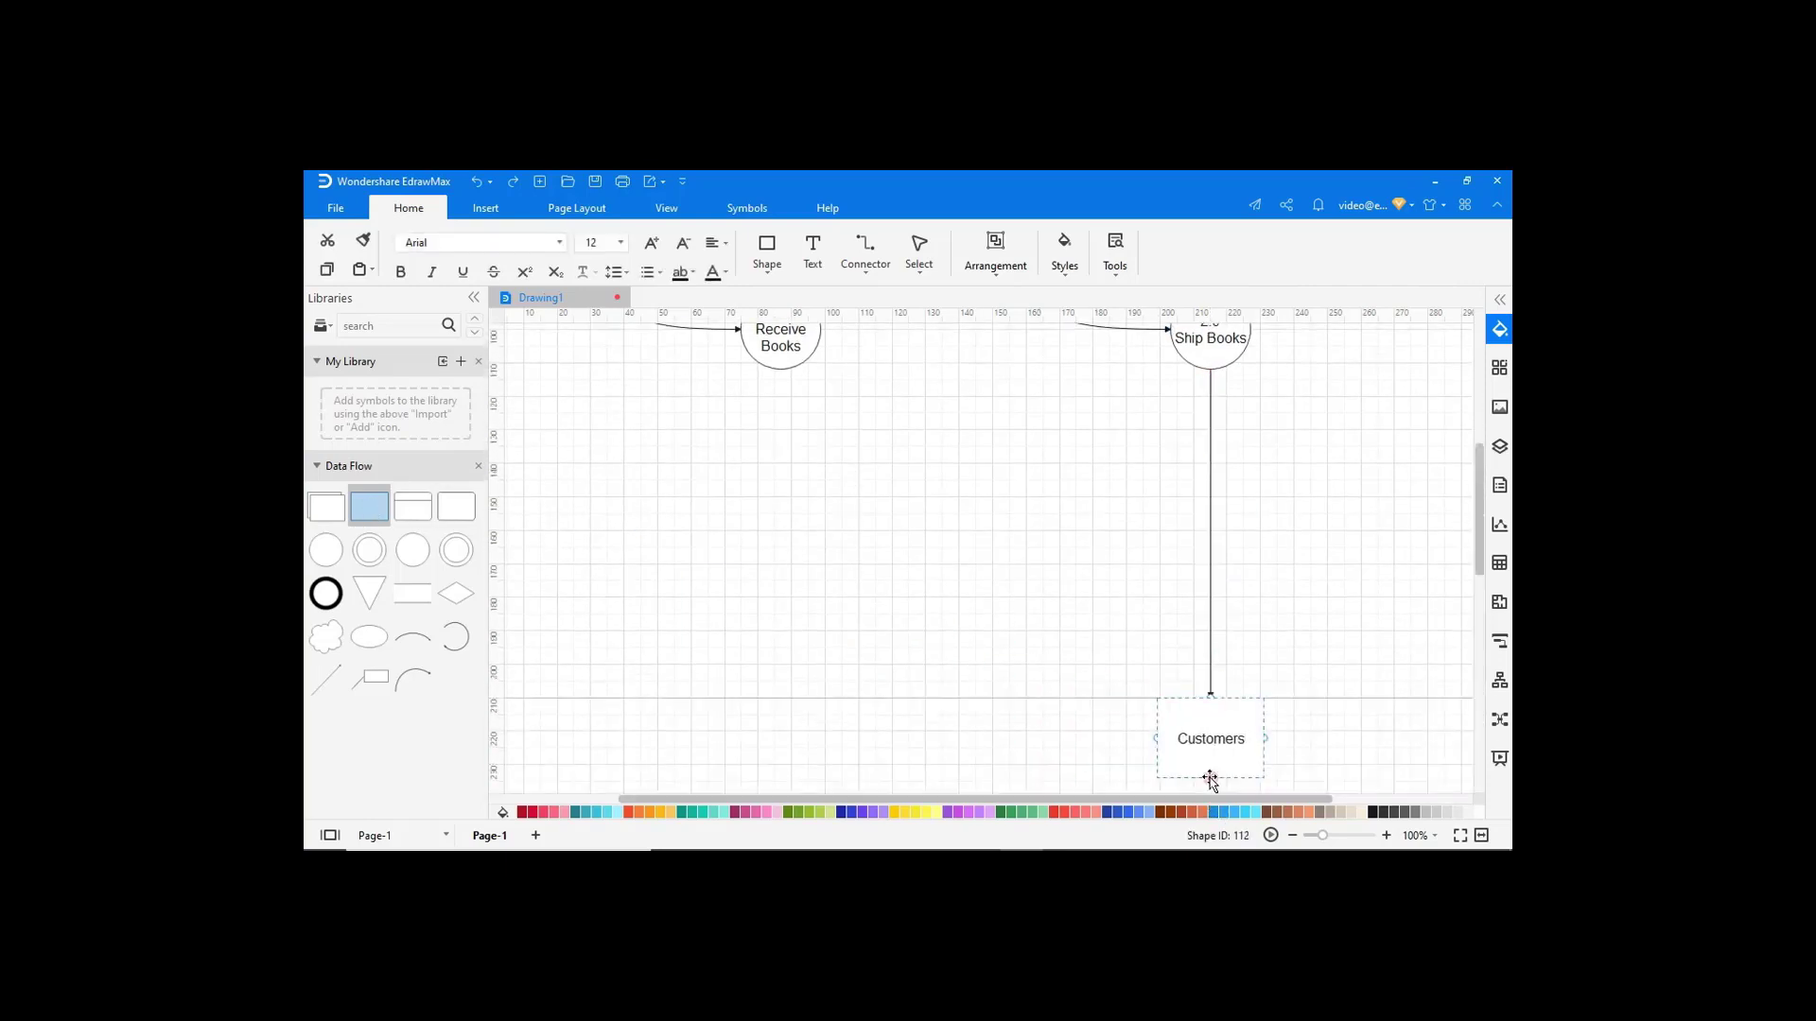
click(1211, 548)
text(Books)
Add an Invoices store fed from Receive Books by a 'Billing Information' flow
drag(412, 593, 568, 528)
drag(781, 369, 562, 508)
click(566, 529)
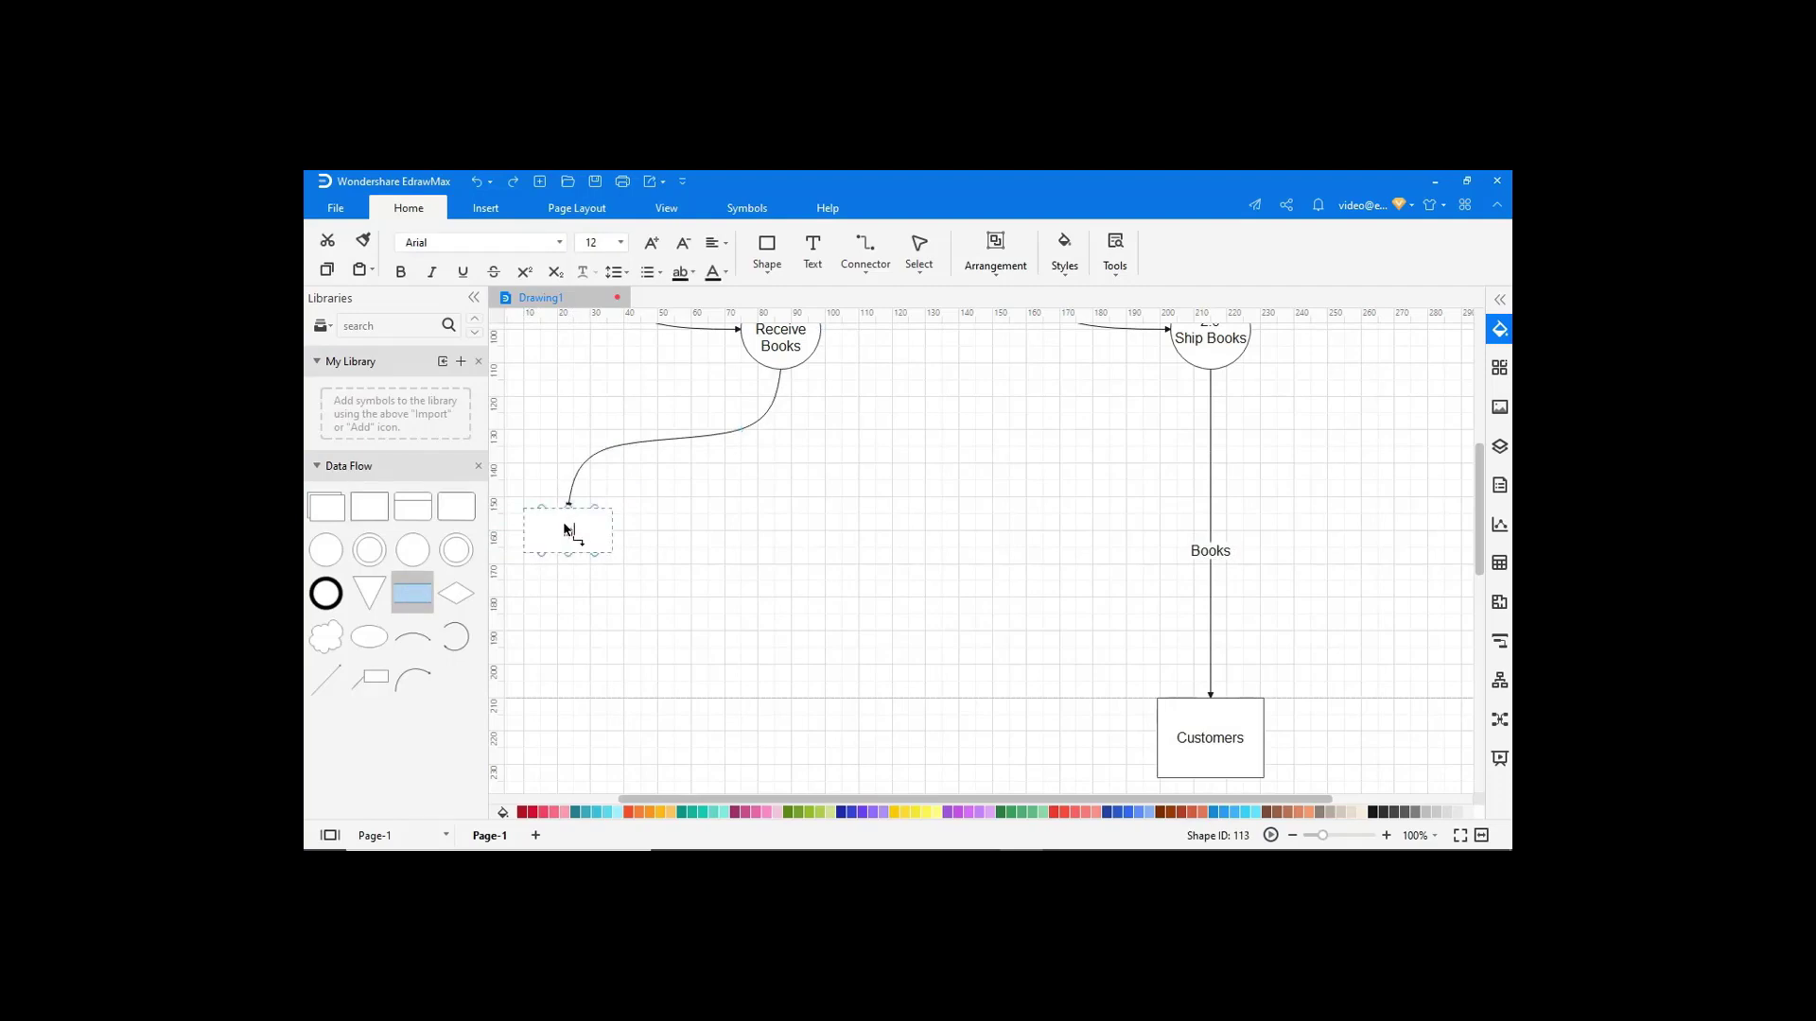
text(Invoices)
double_click(644, 442)
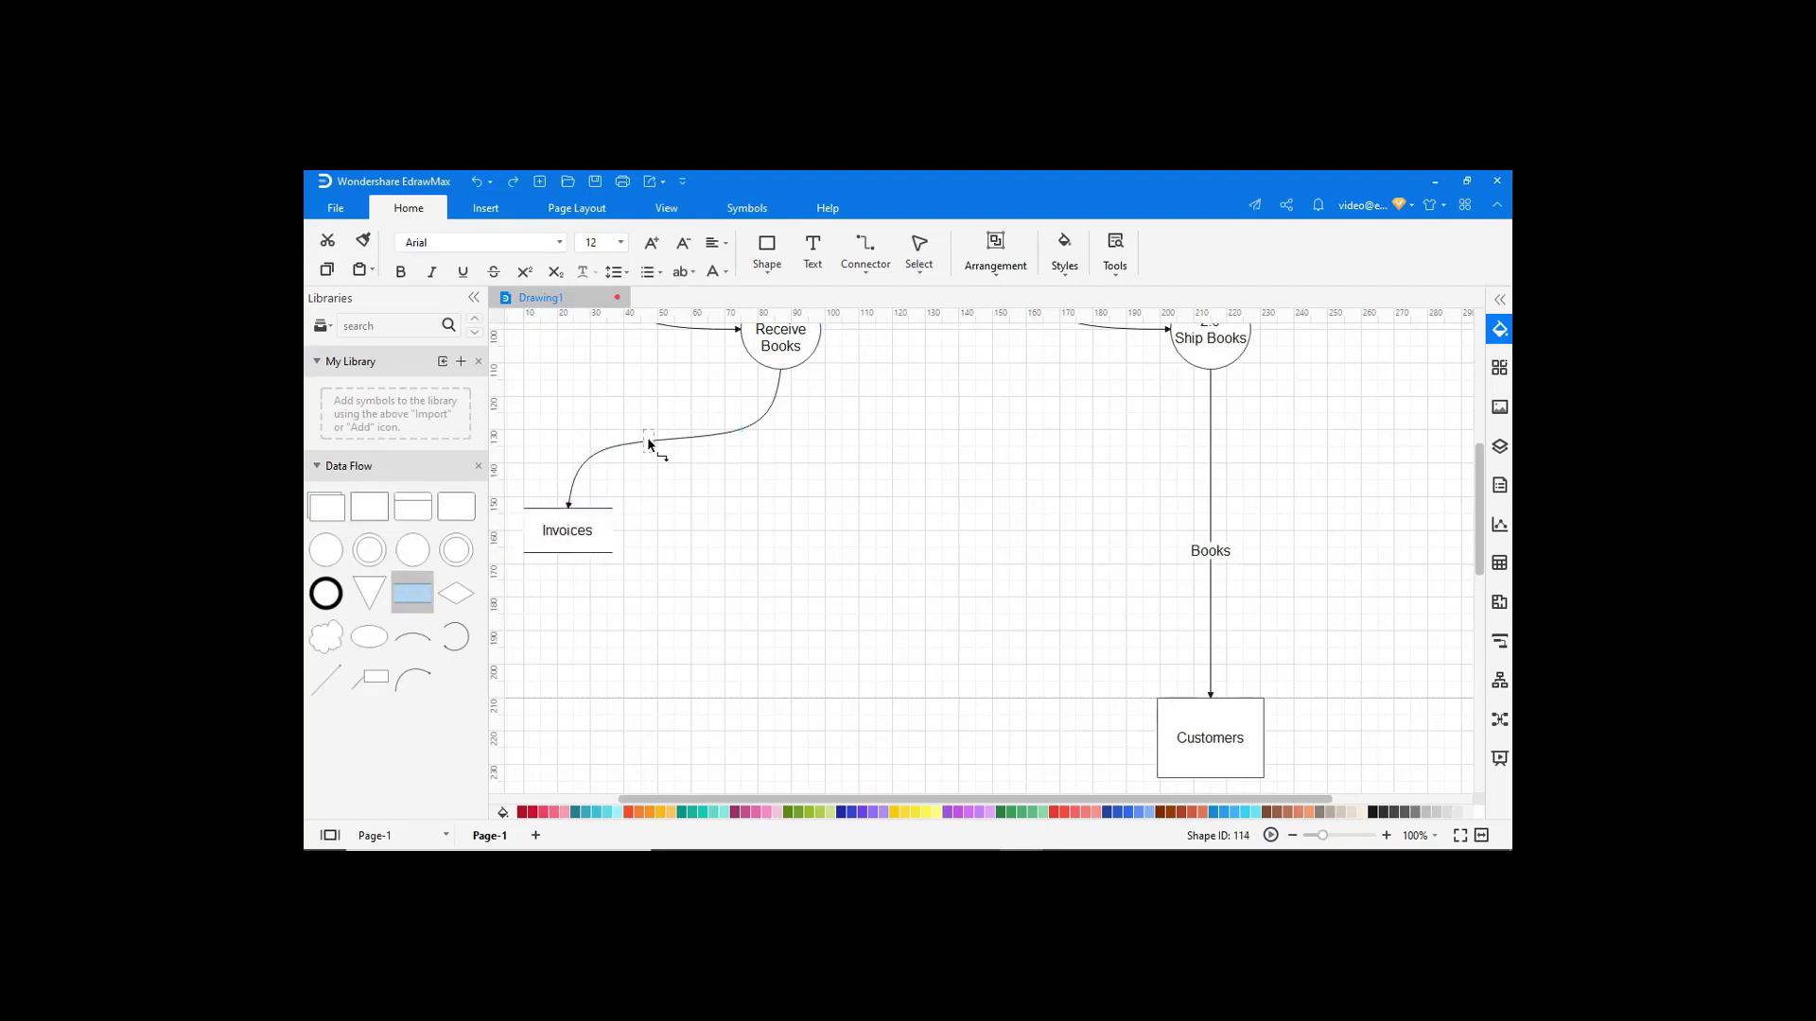
text(Billing Information)
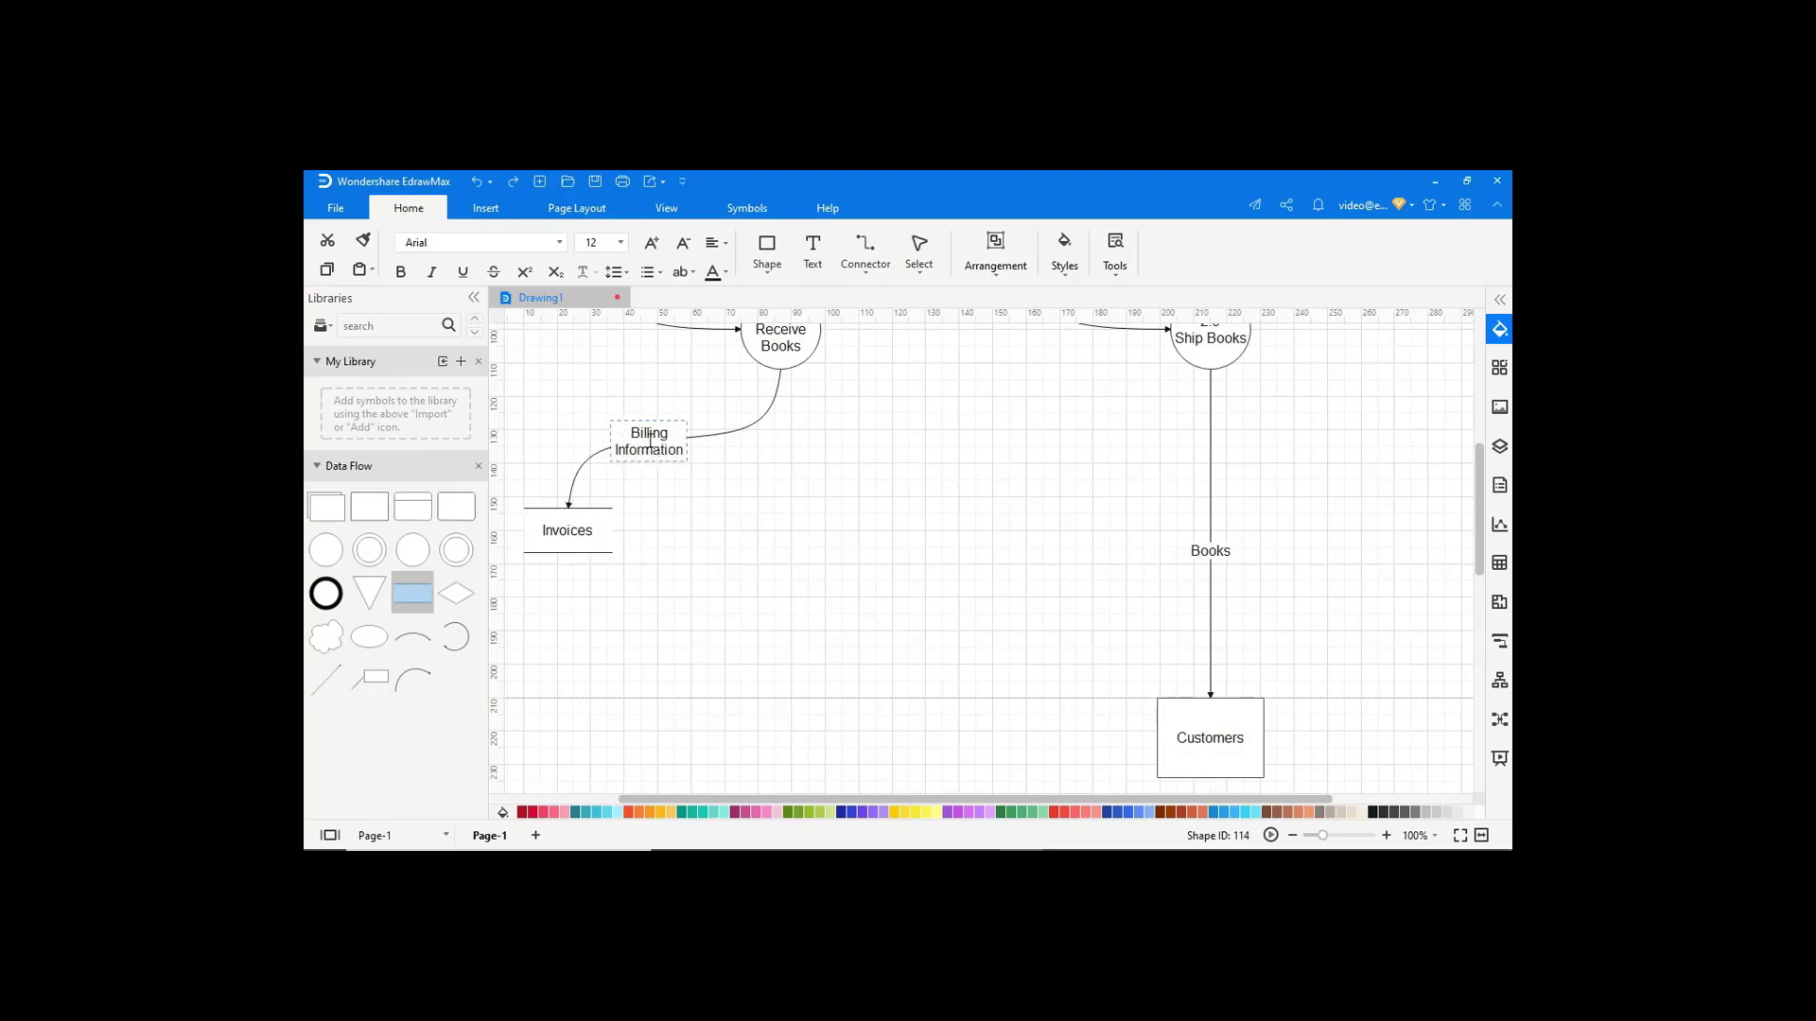
Add process '3.0 Collect Payments' fed from Invoices by a 'Customer name, Invoice details' flow
drag(412, 550, 780, 737)
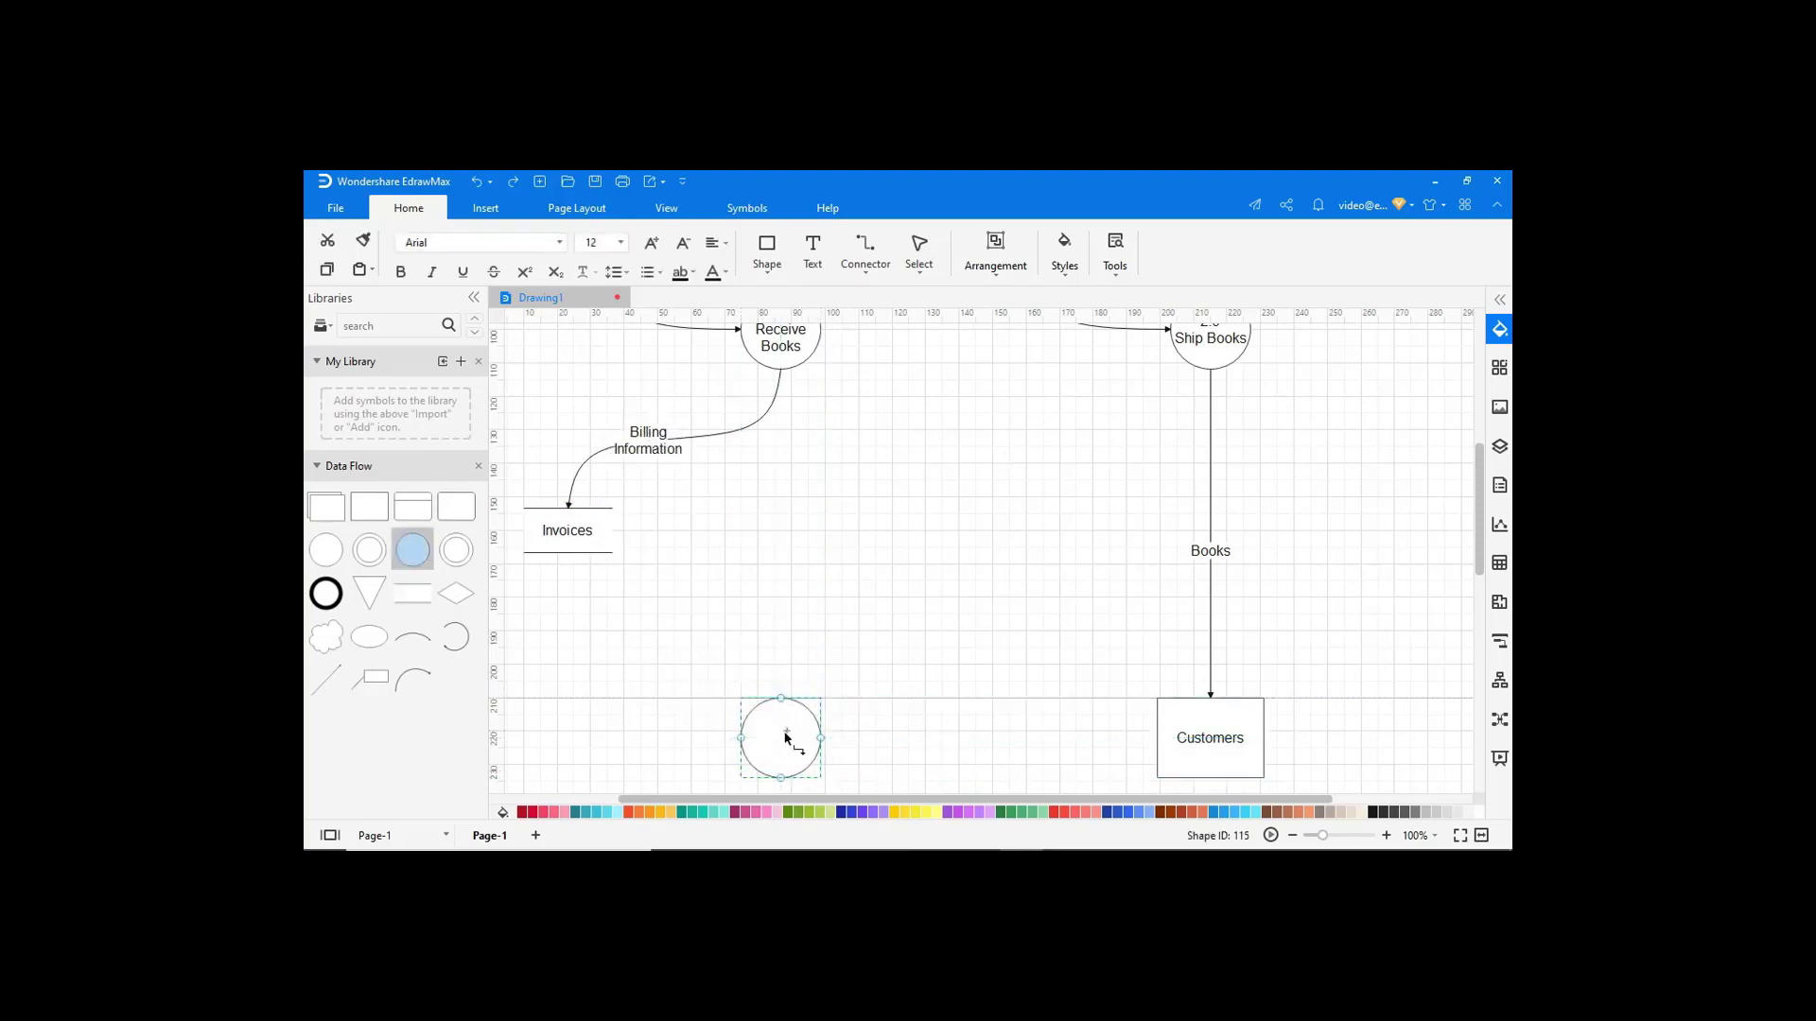
drag(568, 553, 739, 738)
double_click(772, 756)
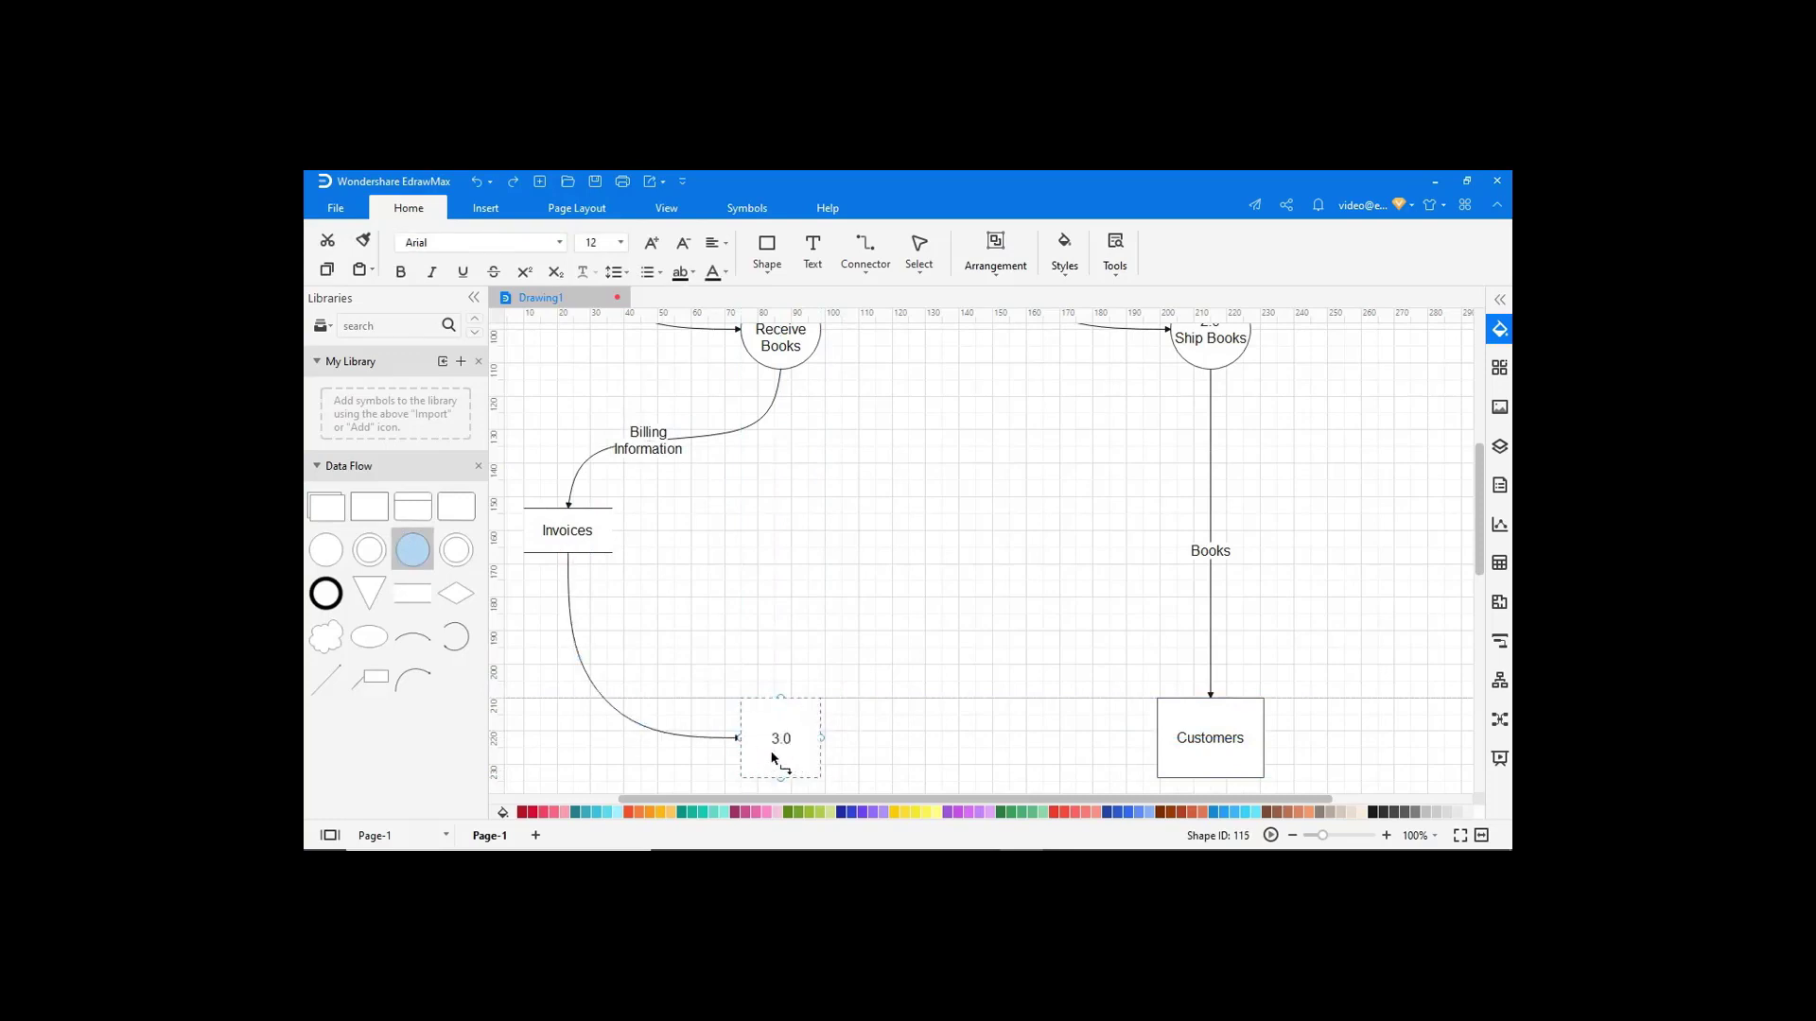
text(3.0 Collect Payments)
click(577, 653)
text(Customer)
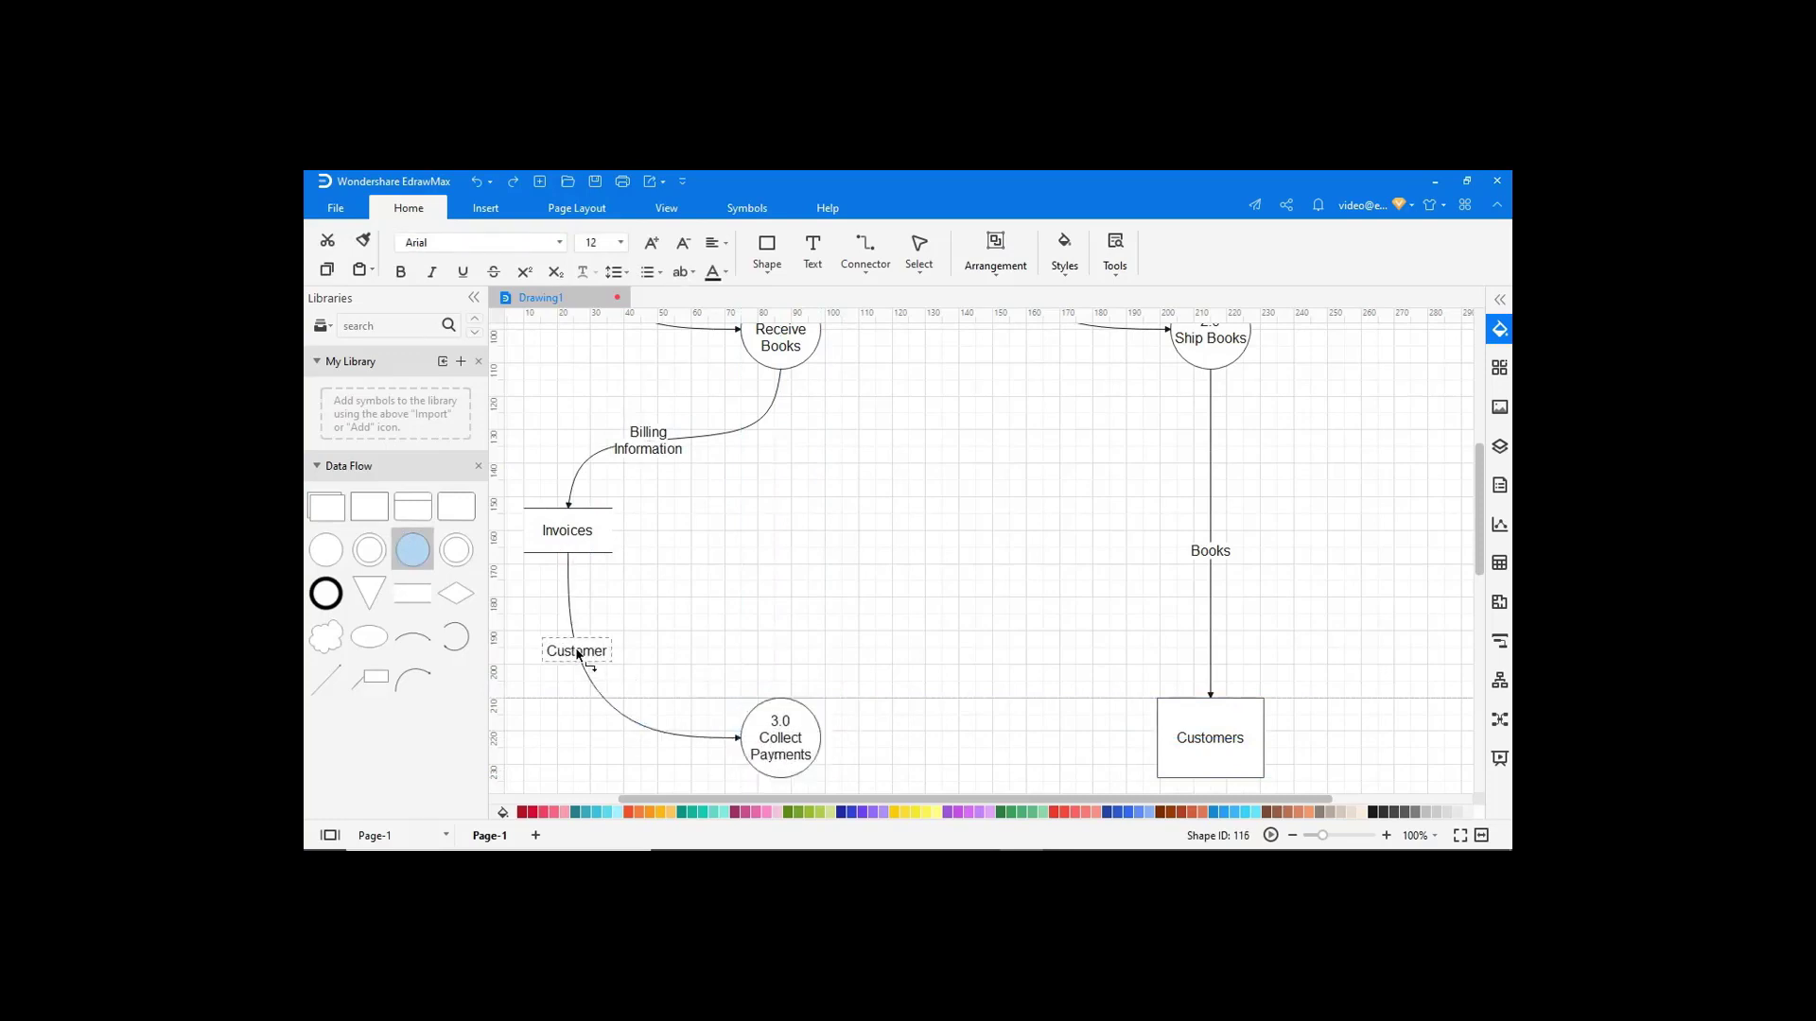
text( name, Invoice)
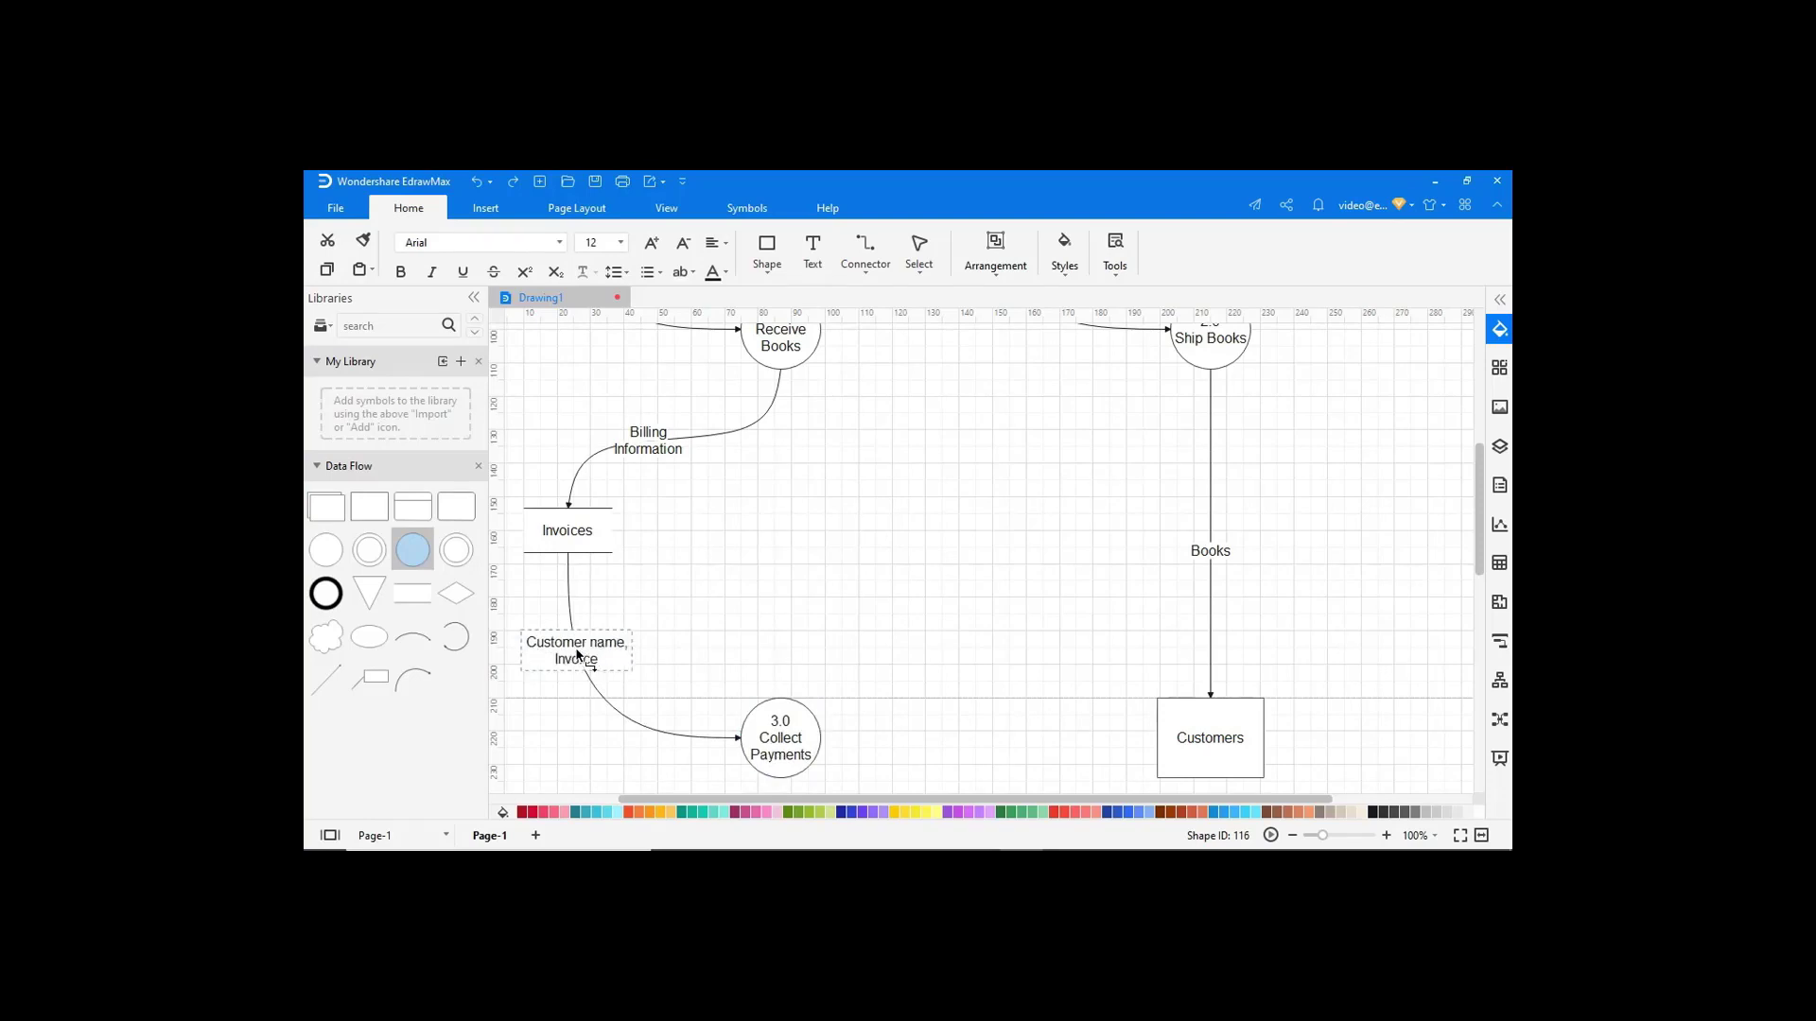
text( details)
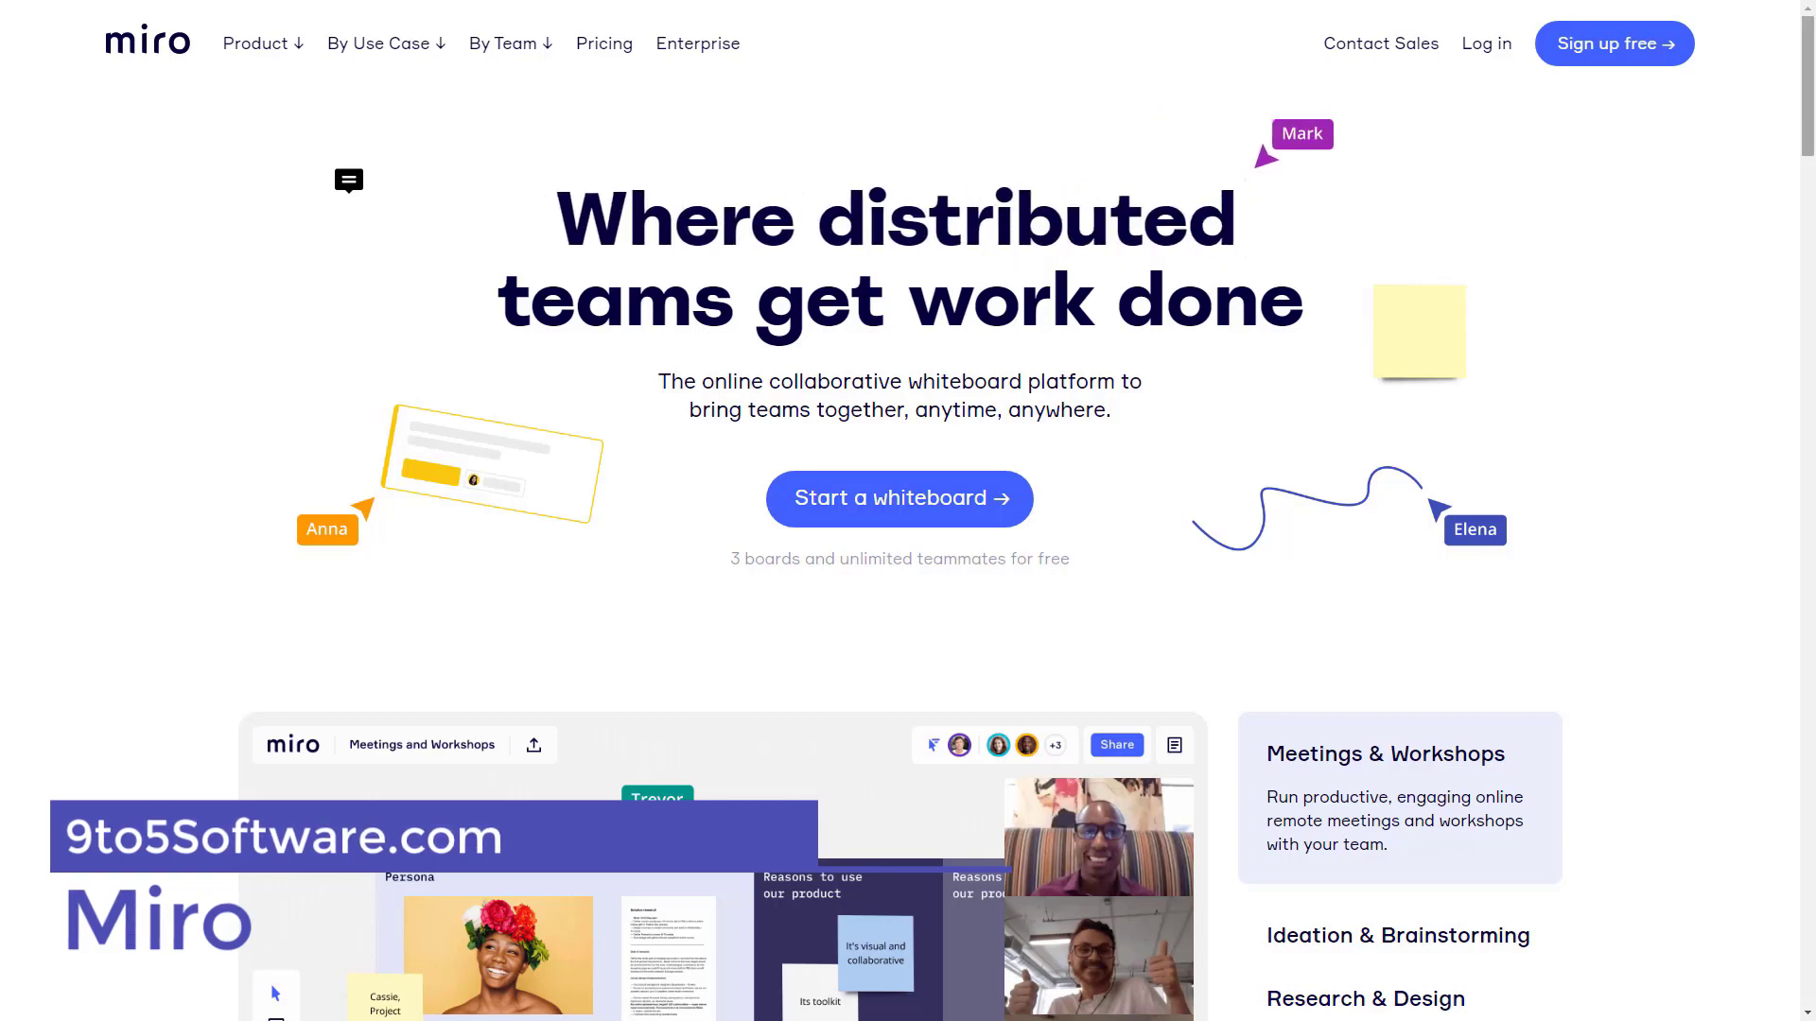
Preview the Ideation, Research, Agile, Strategy and Mapping demo boards, then scroll to the bottom
scroll(1813, 179, down, 5)
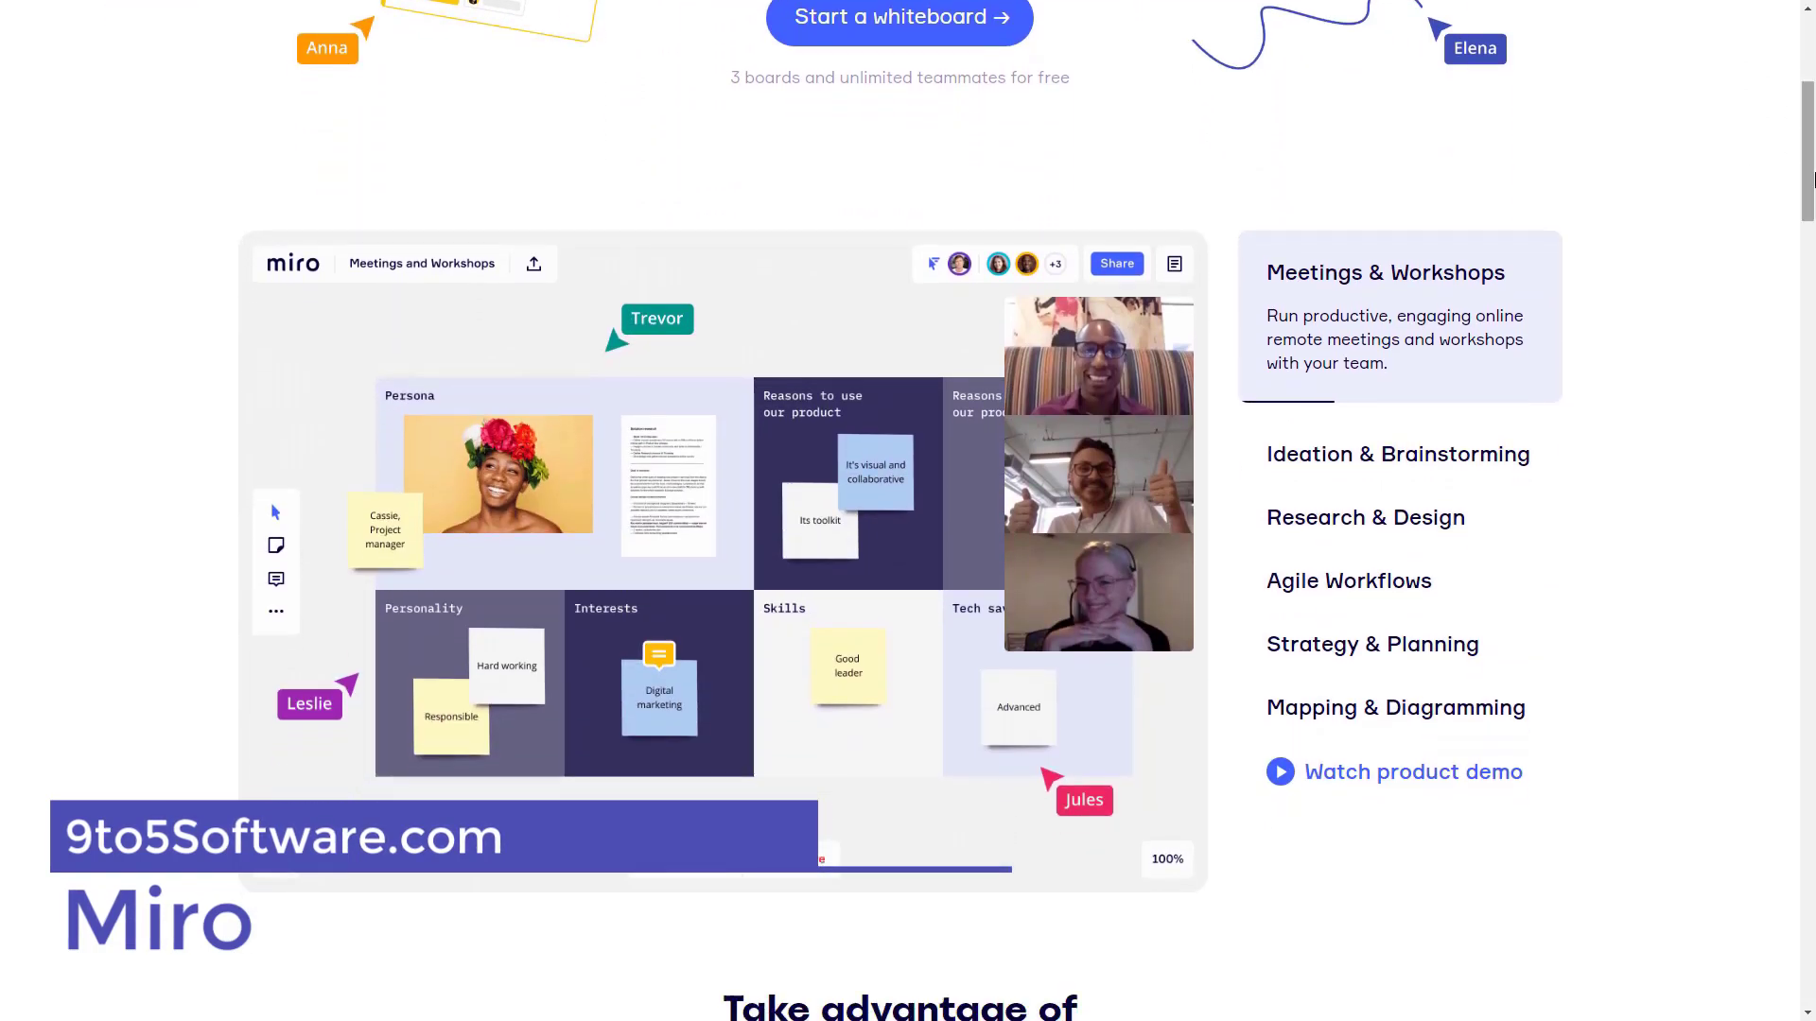
click(1455, 464)
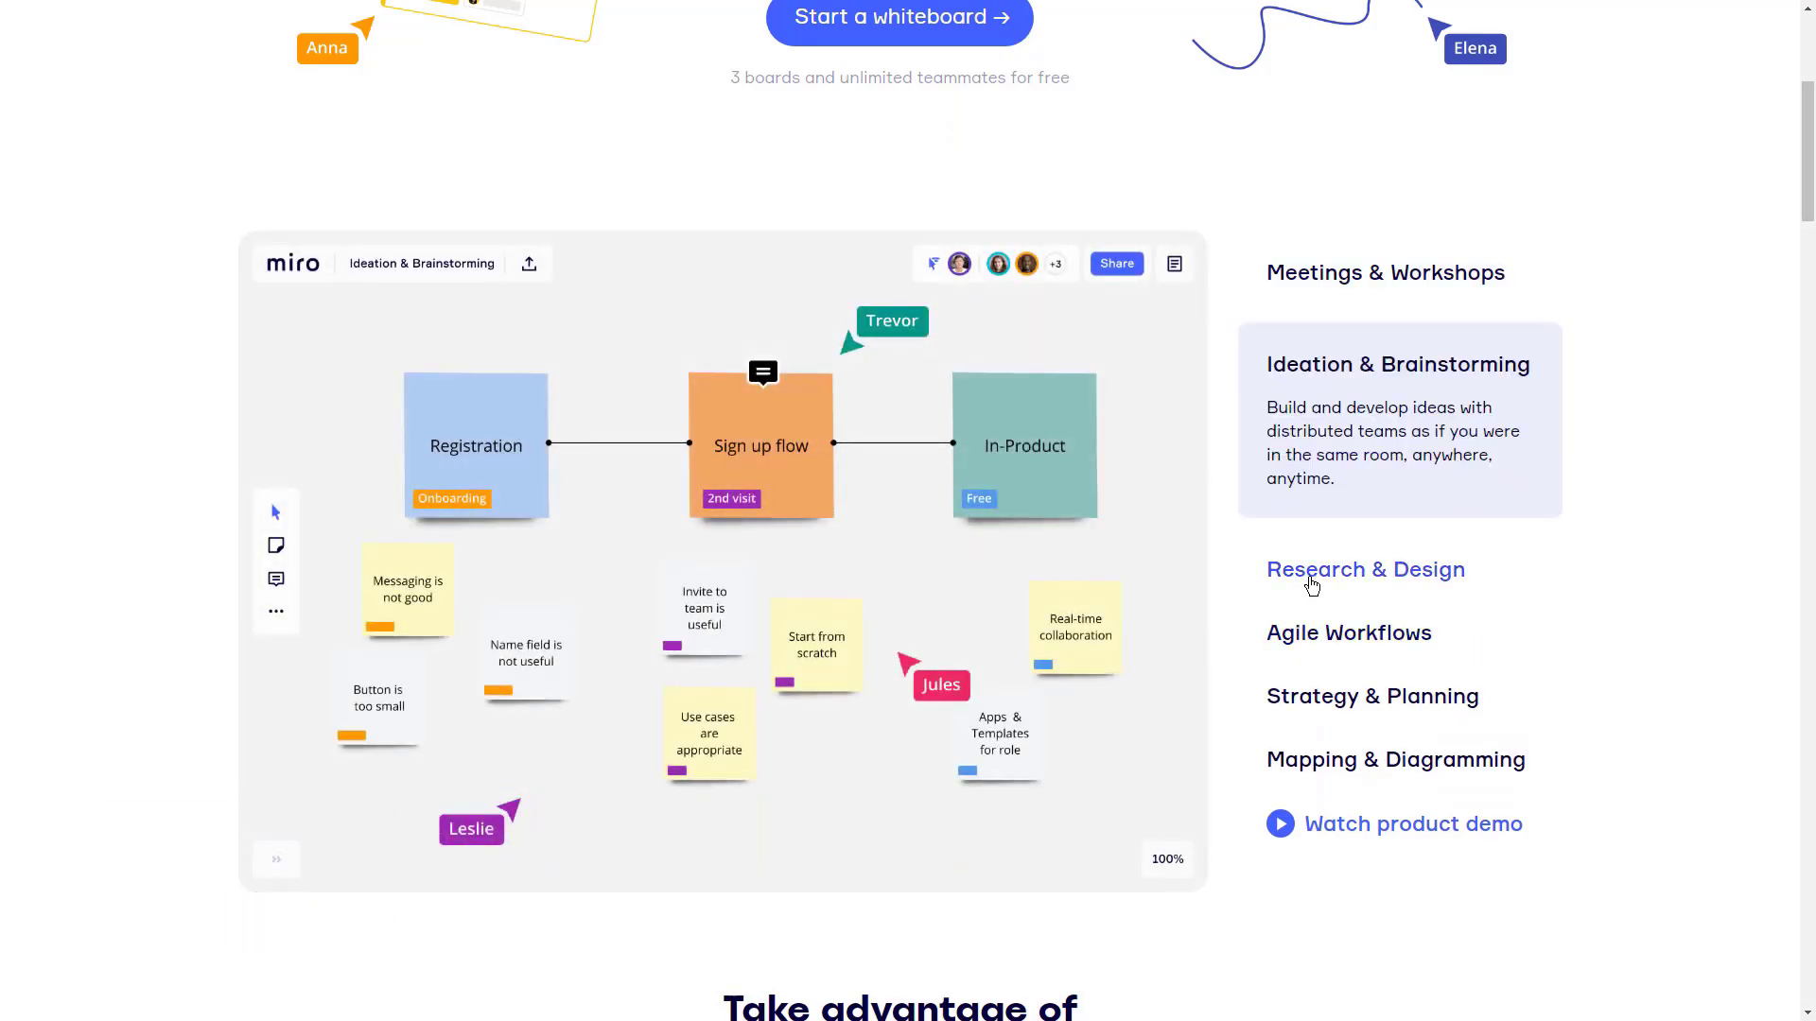
click(1309, 576)
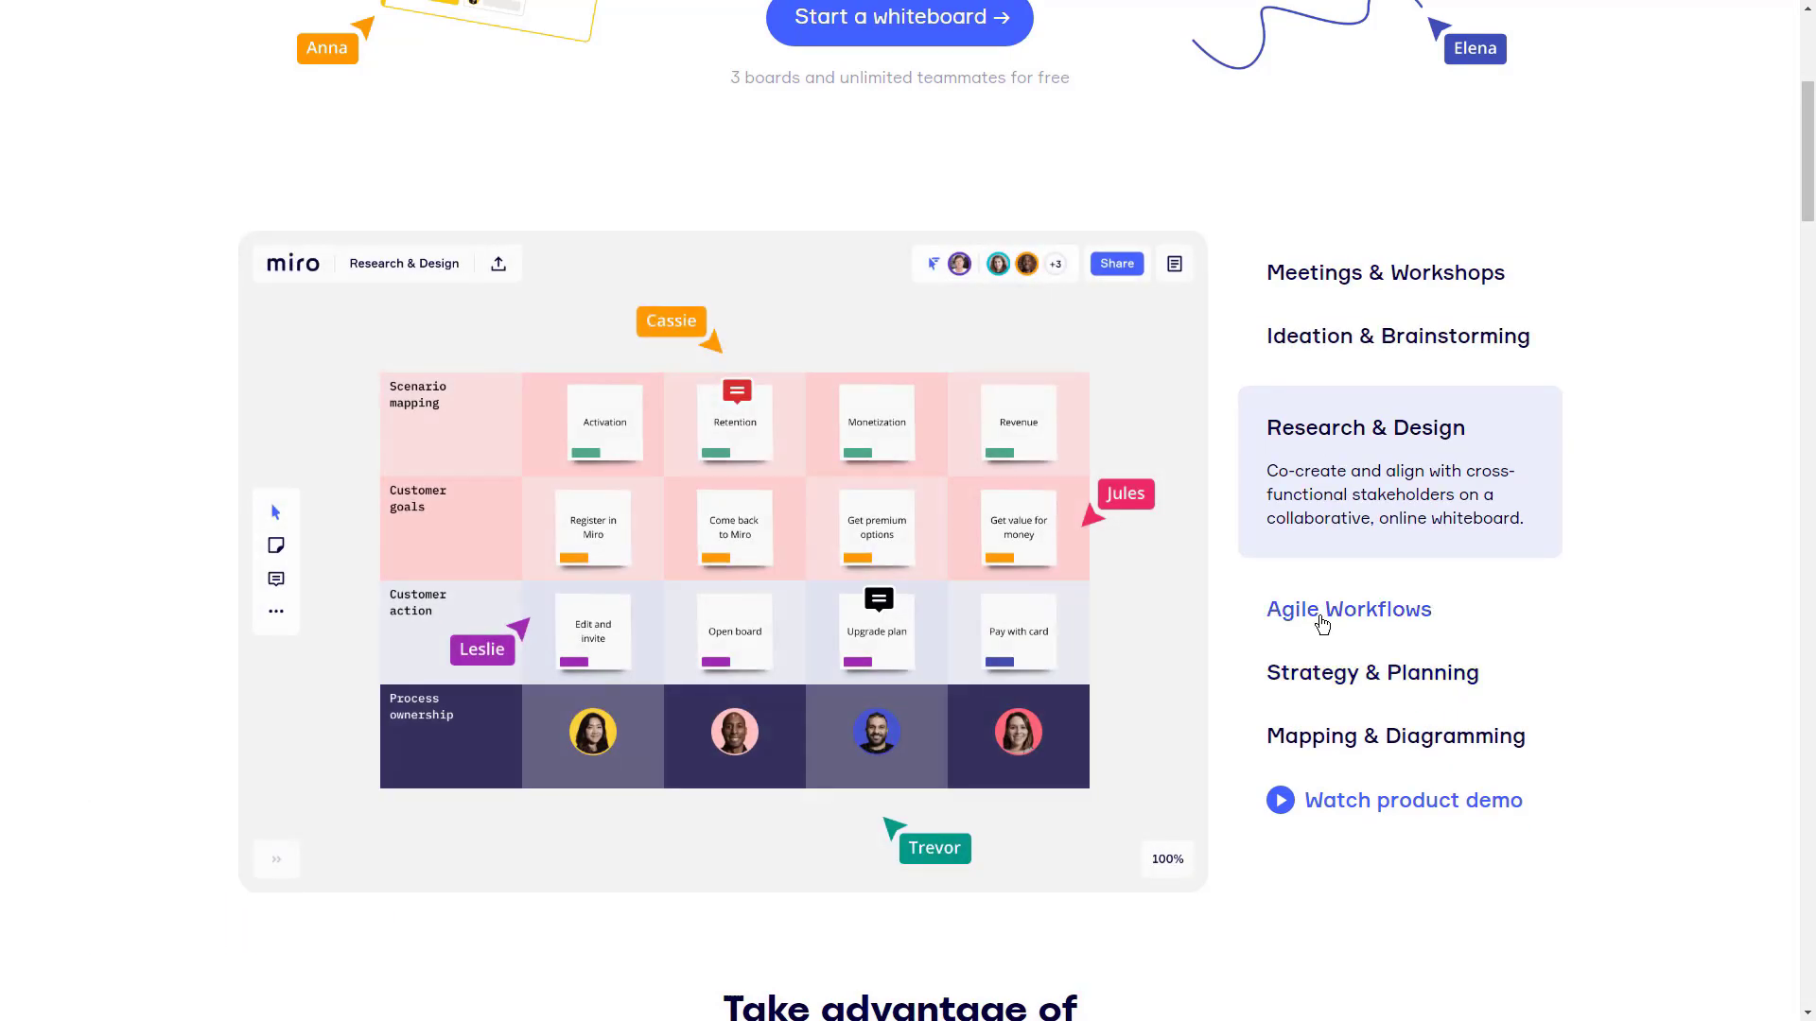
click(1322, 622)
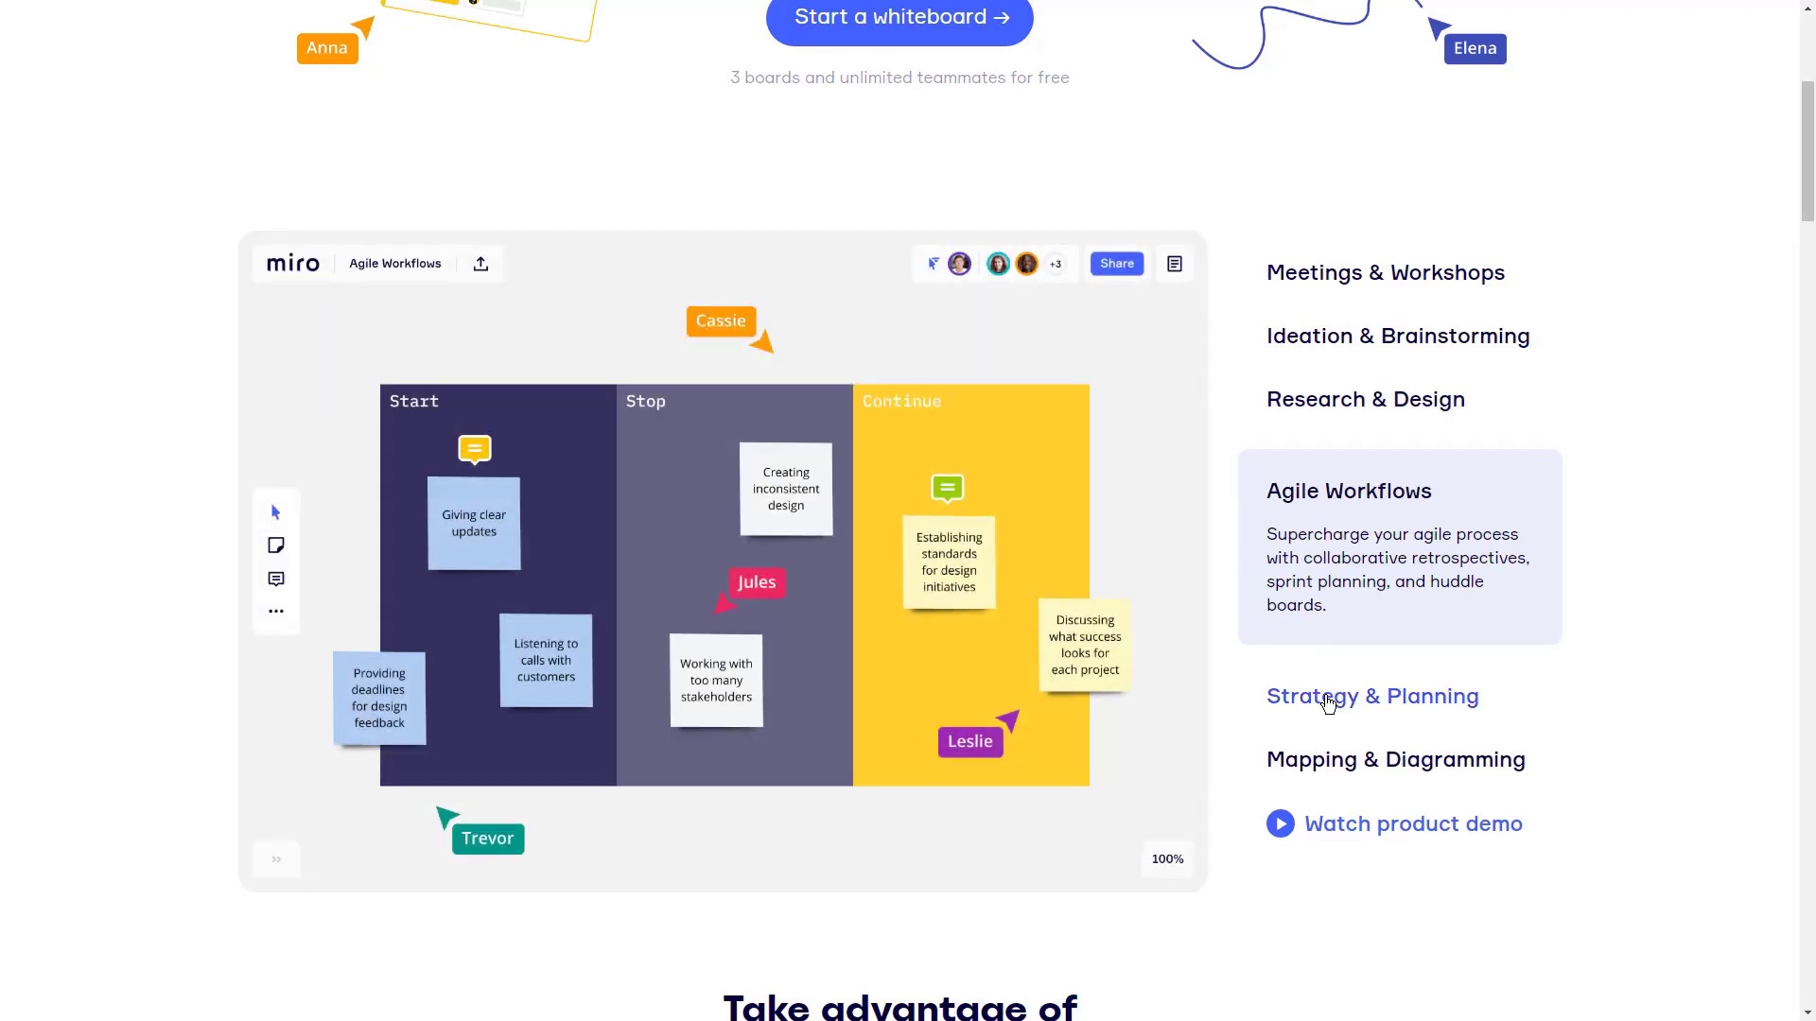
click(1328, 700)
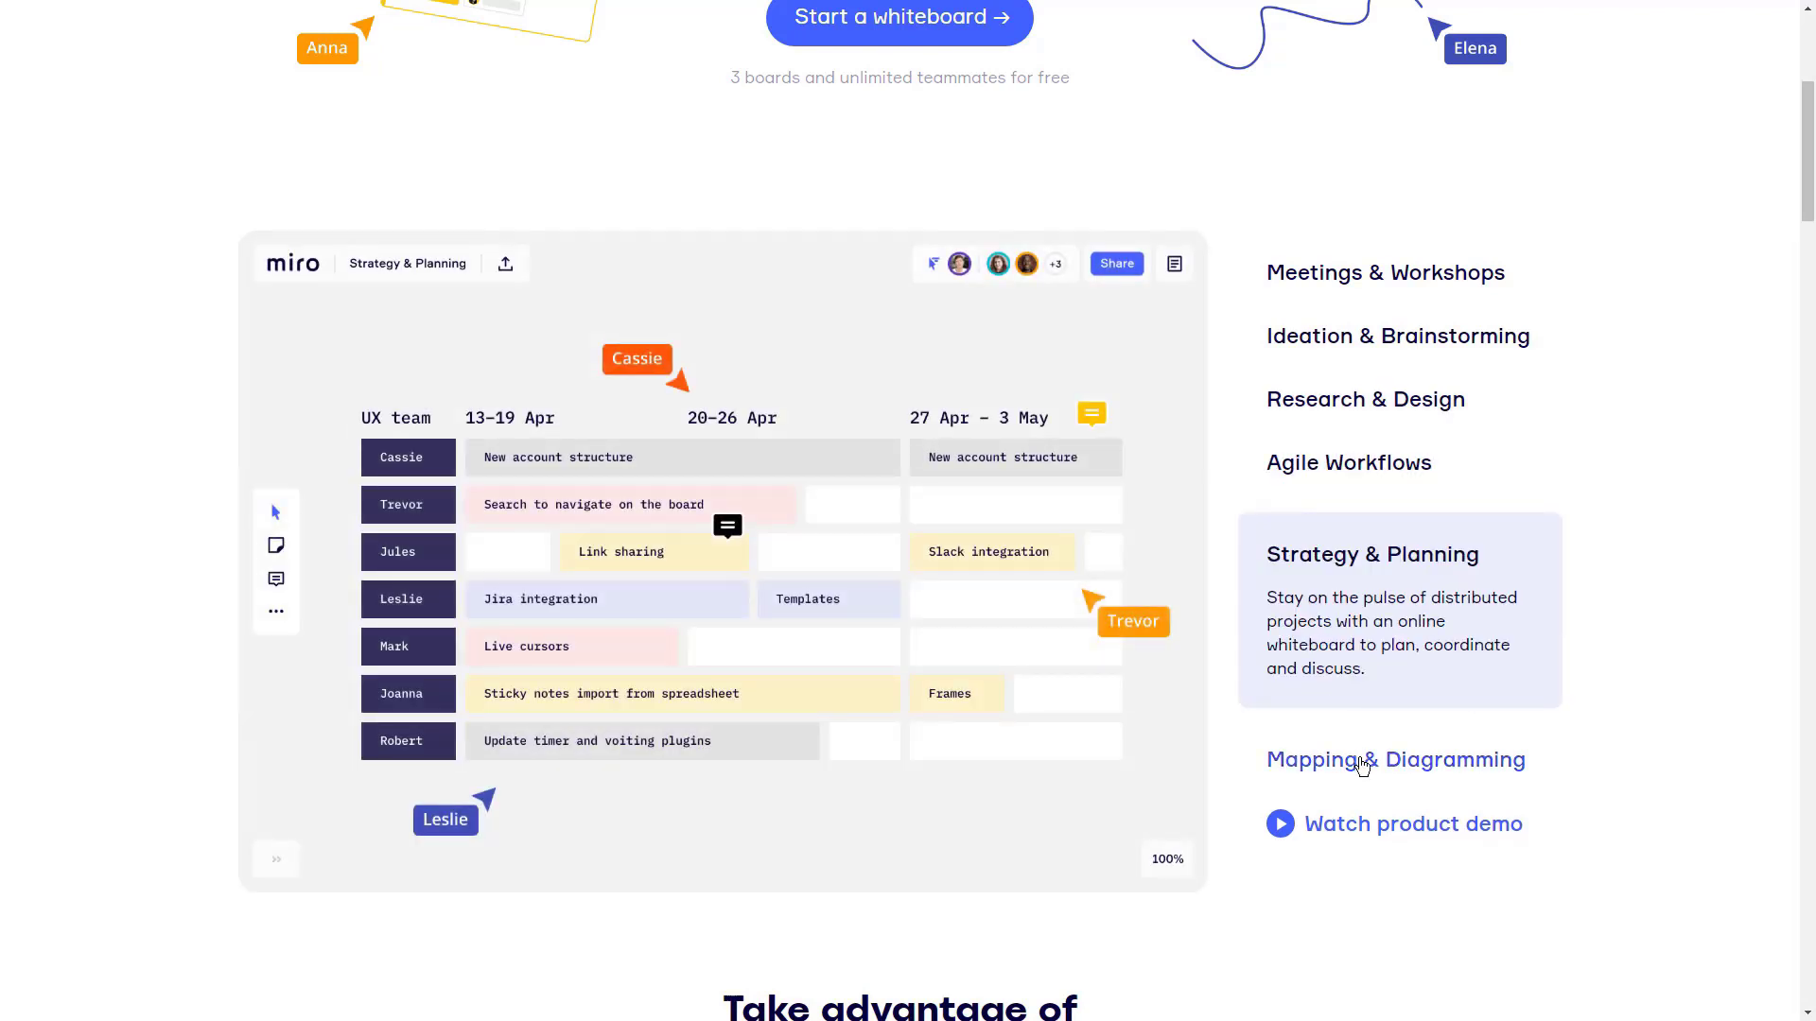
click(1362, 764)
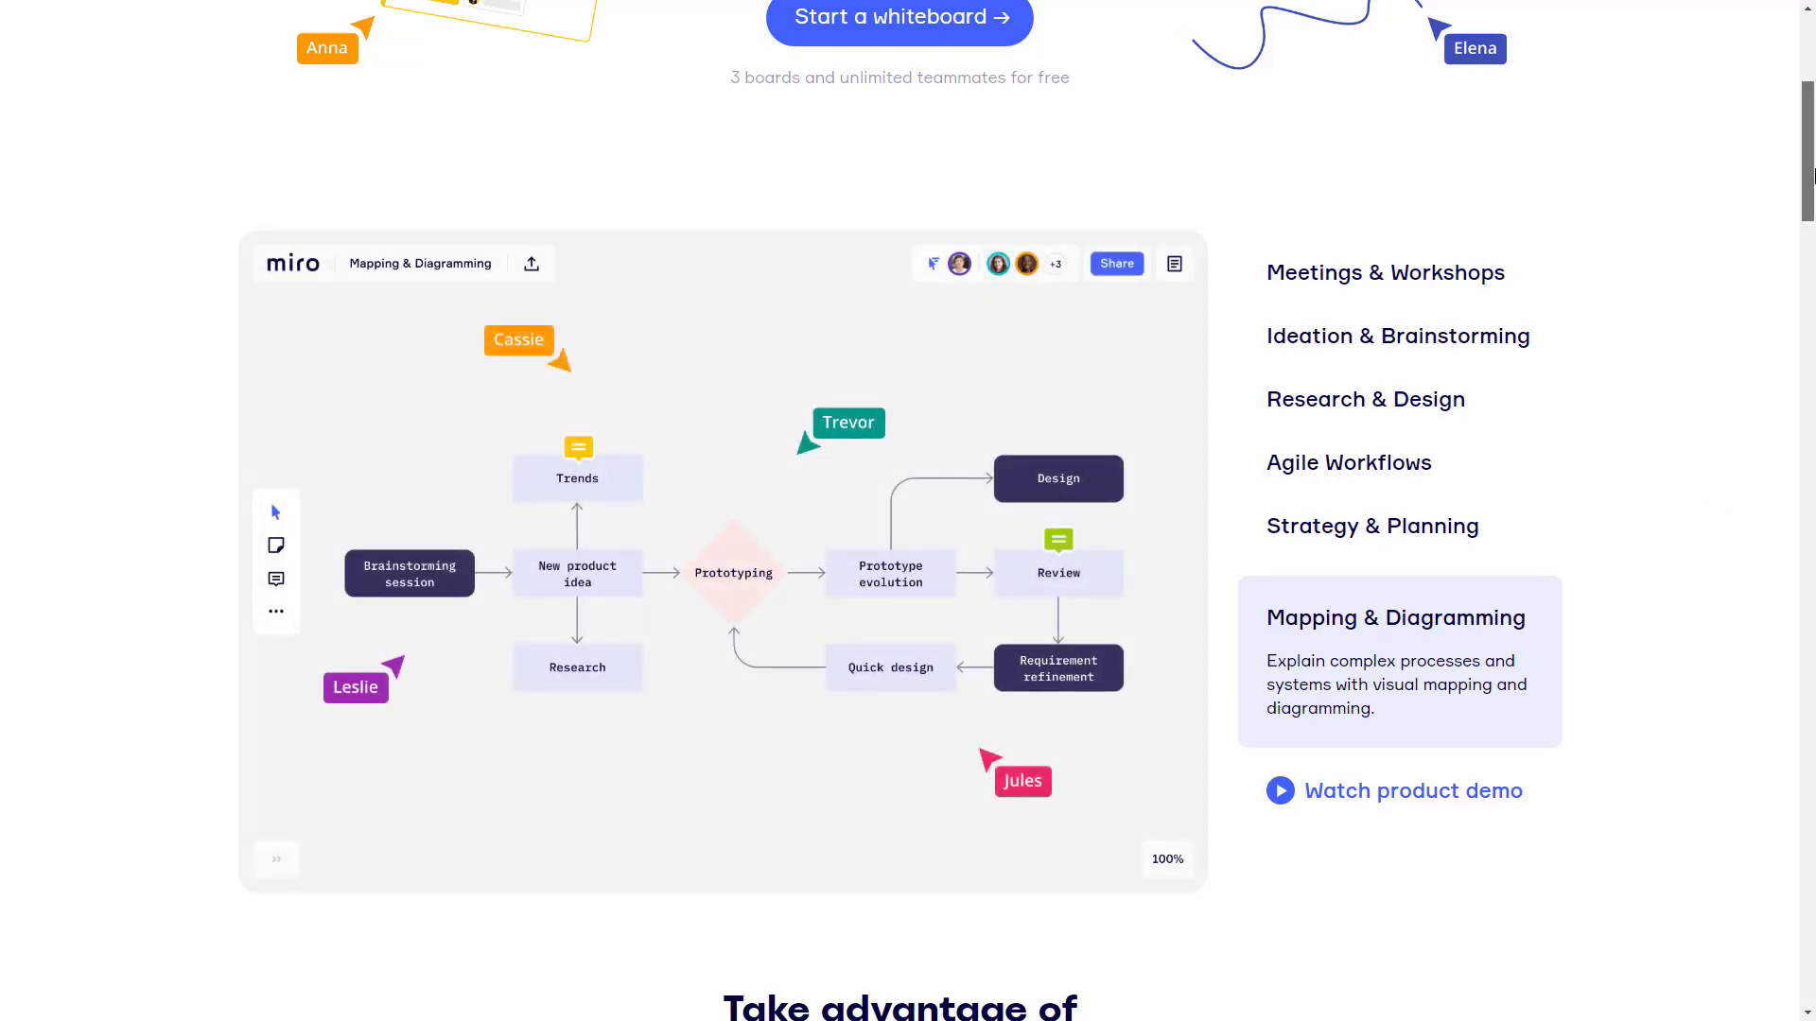
drag(1809, 175, 1813, 897)
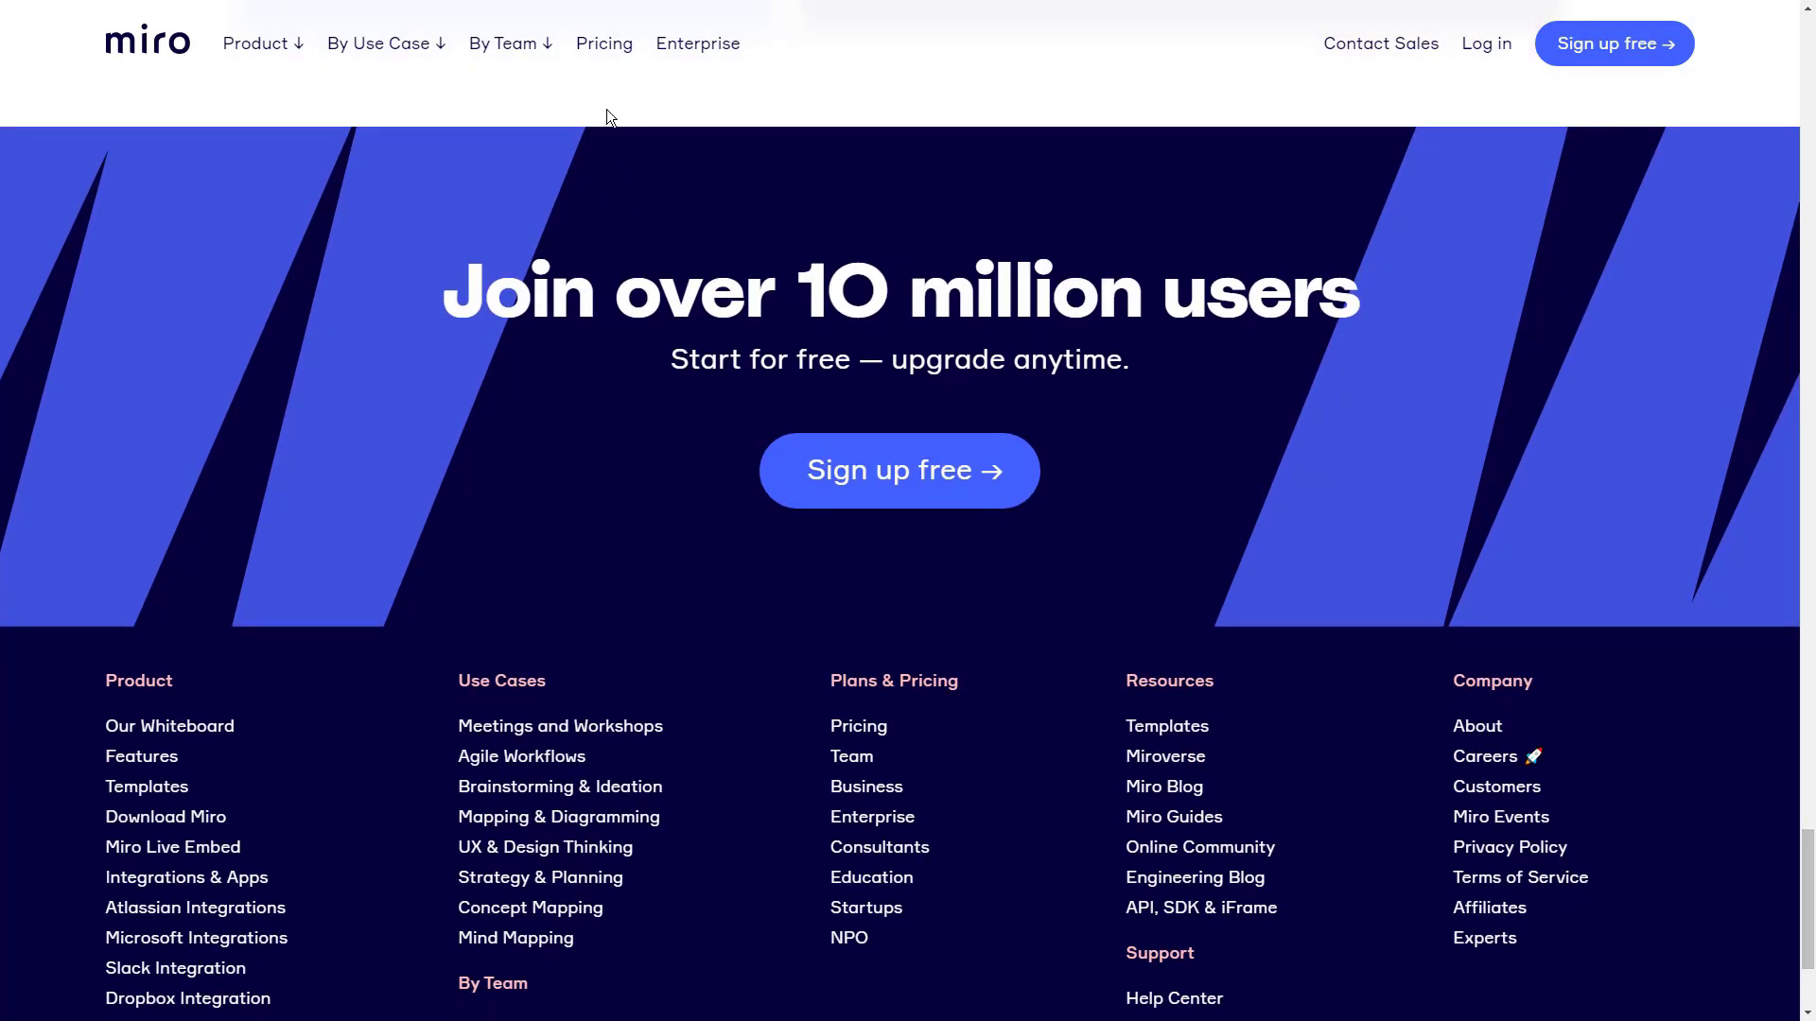
Go to Miro's Pricing page and start signing up under the Free plan
click(603, 45)
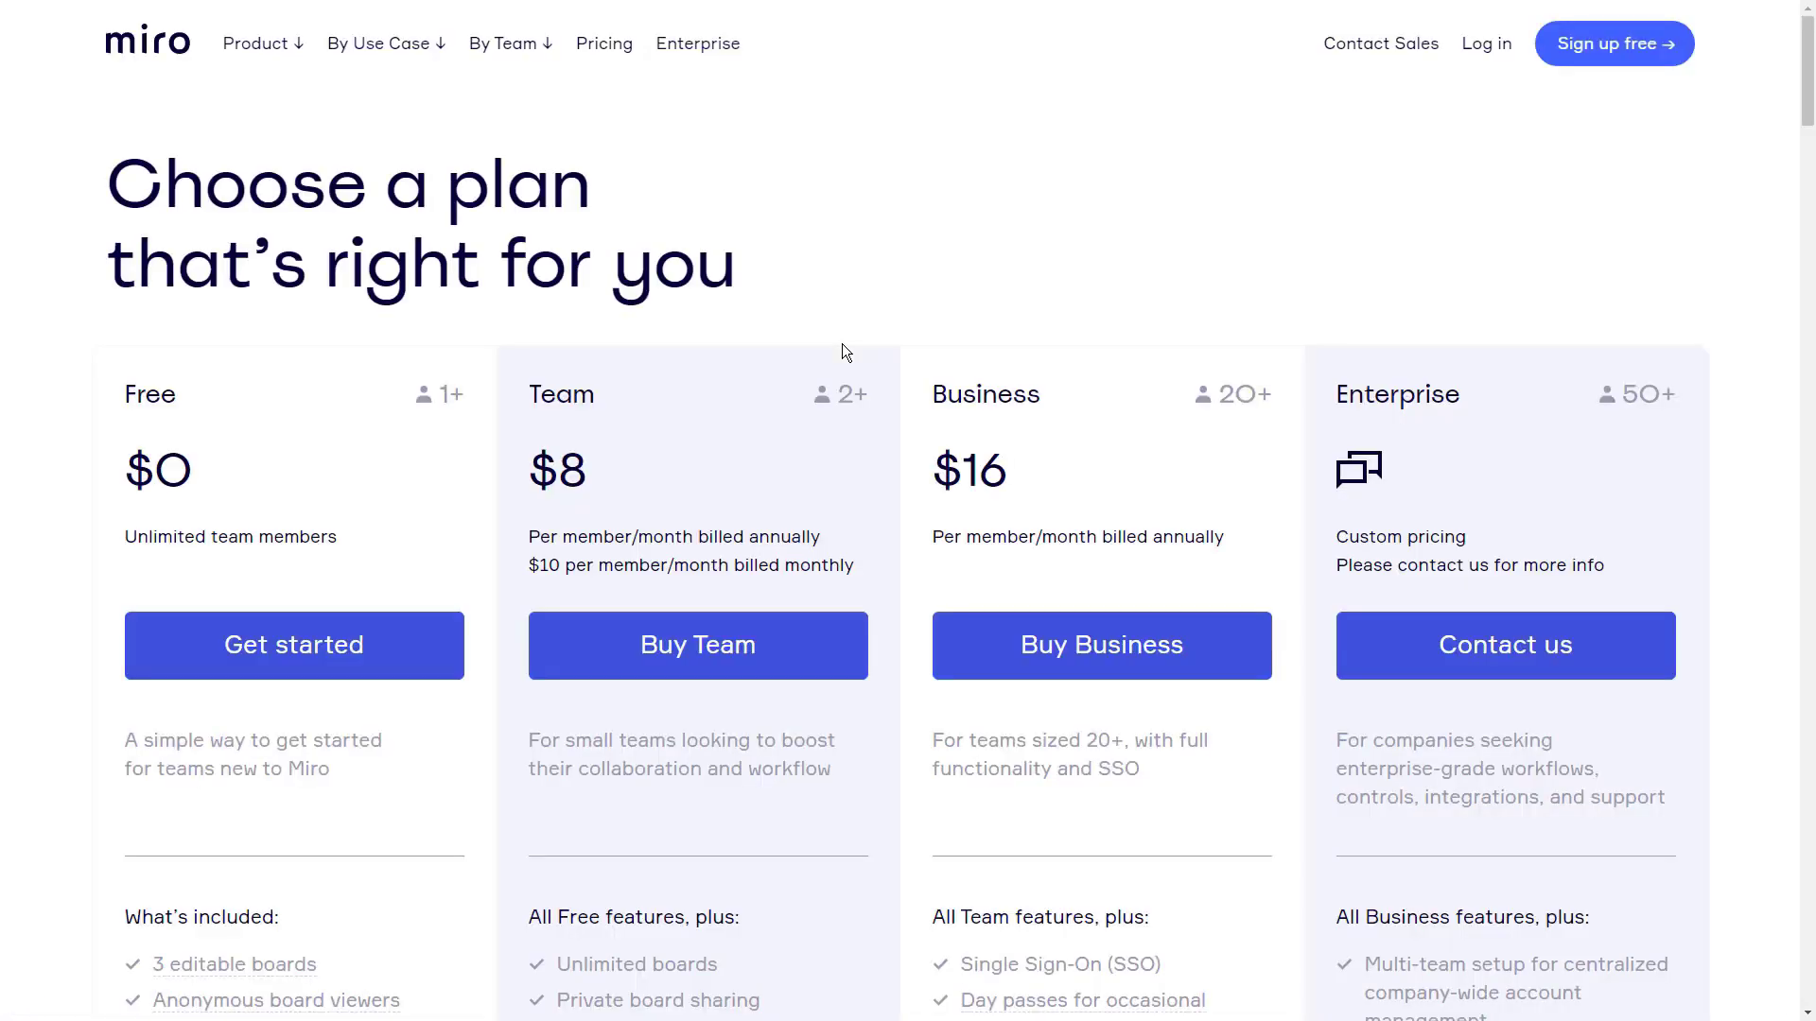
scroll(12, 567, down, 1)
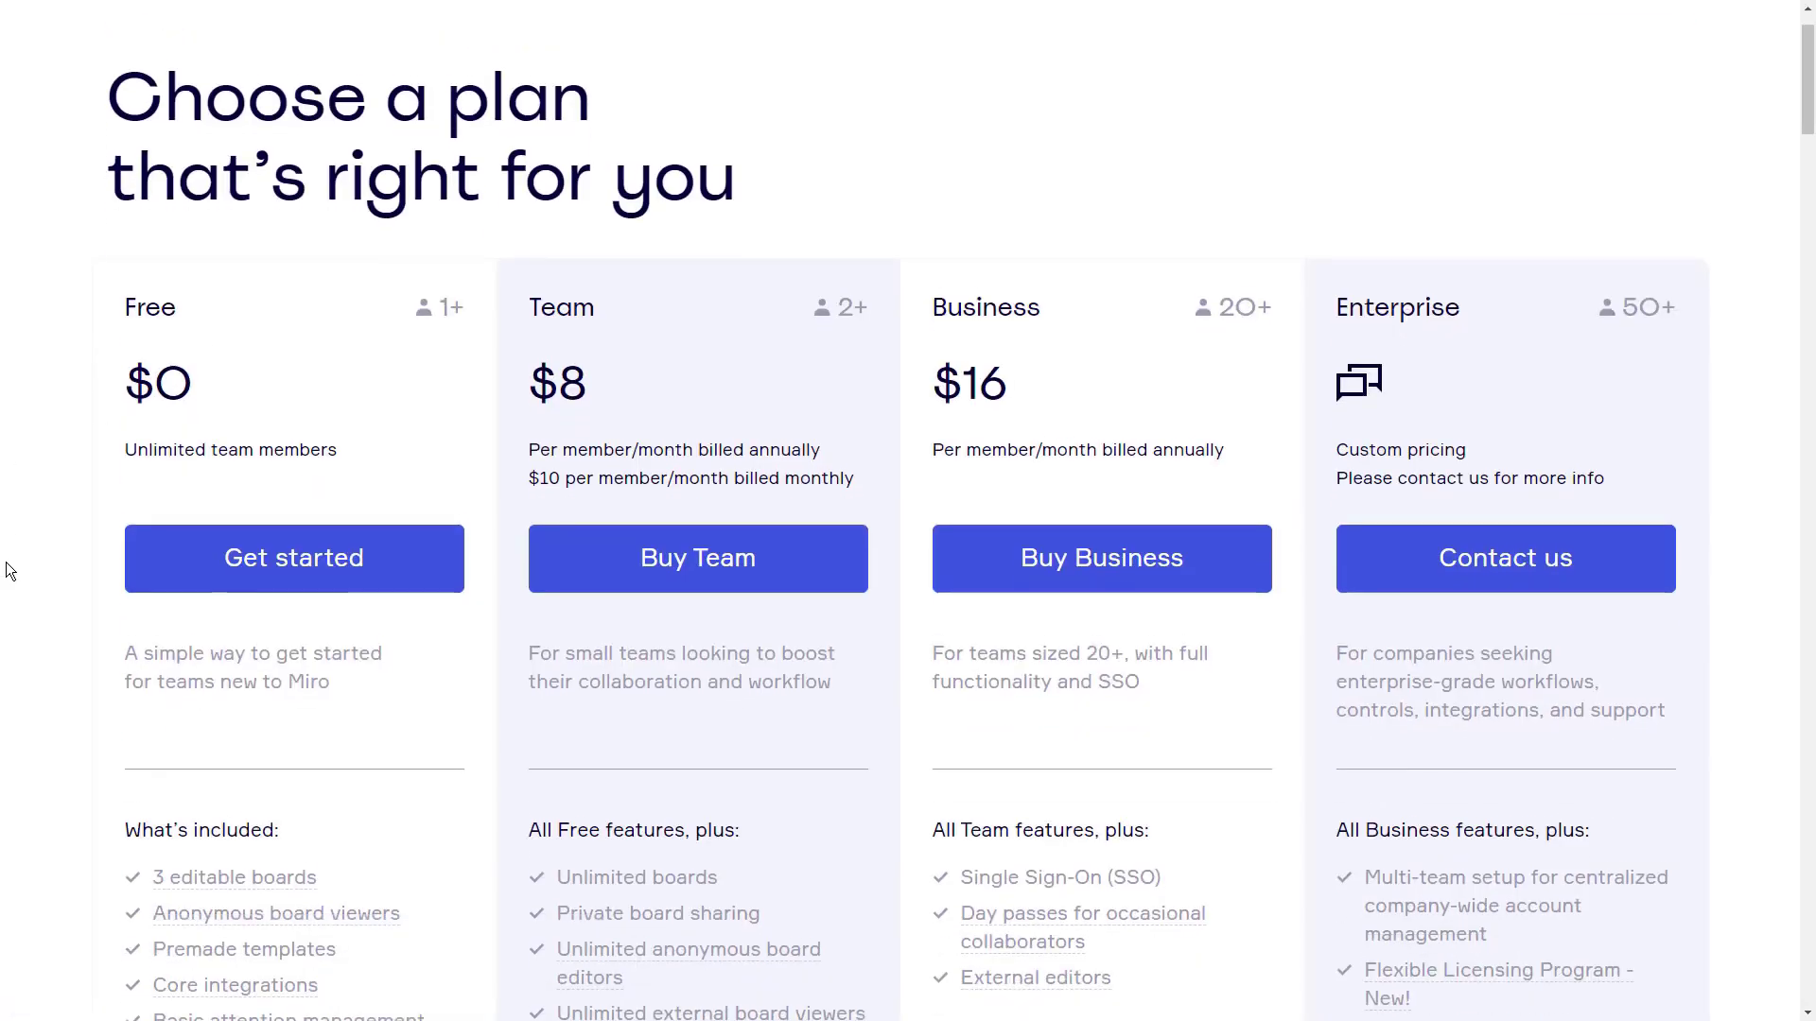
scroll(908, 511, down, 2)
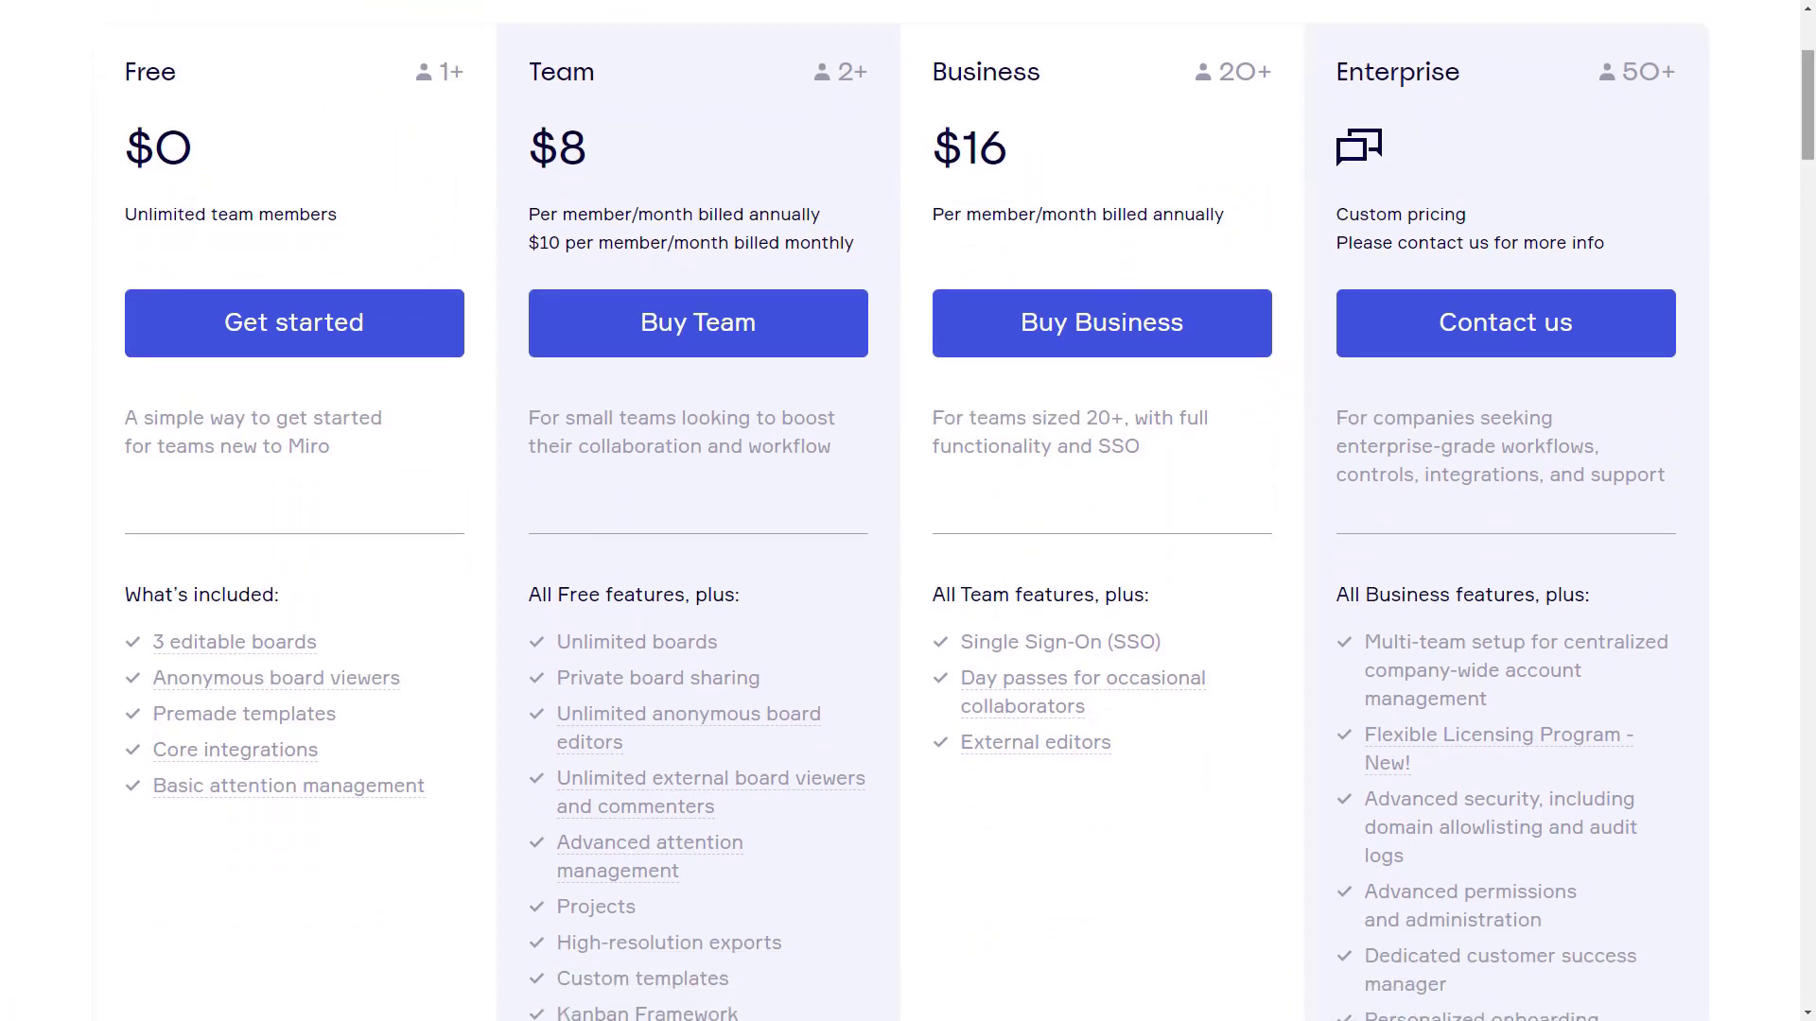
click(389, 329)
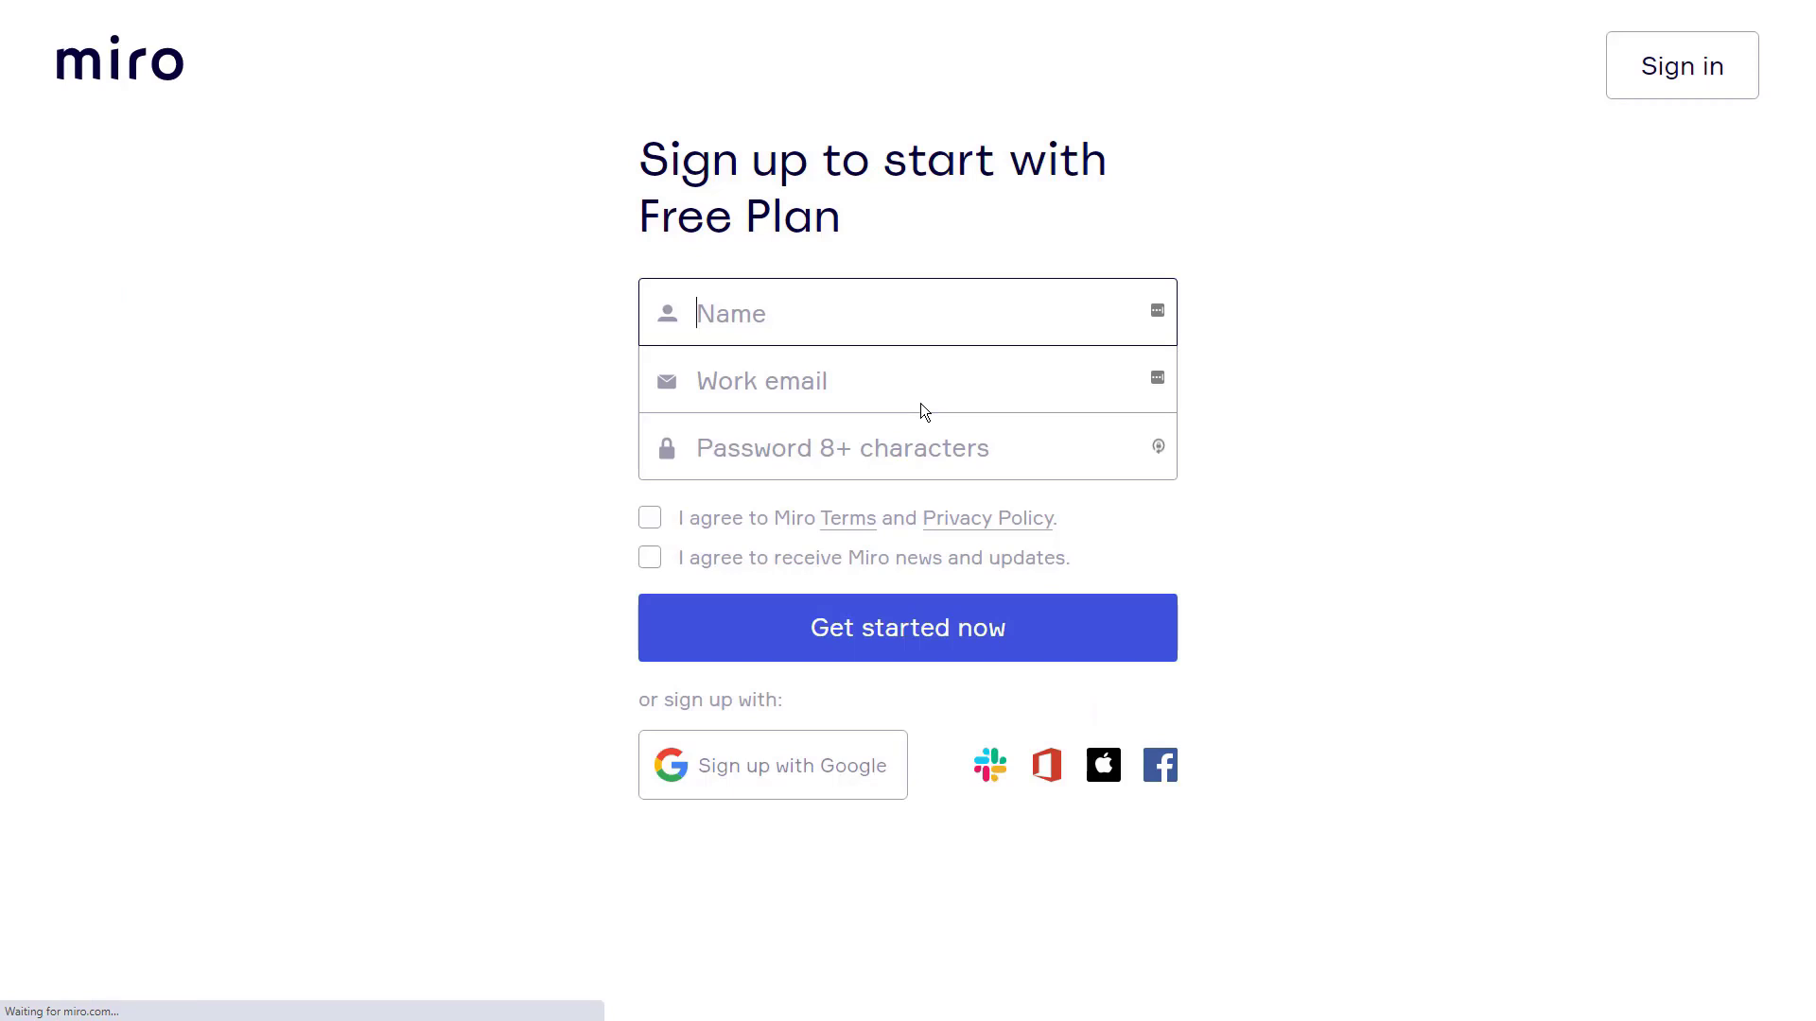
Enter a name, work email and password, accept the Terms, and submit the sign-up form
text(9to)
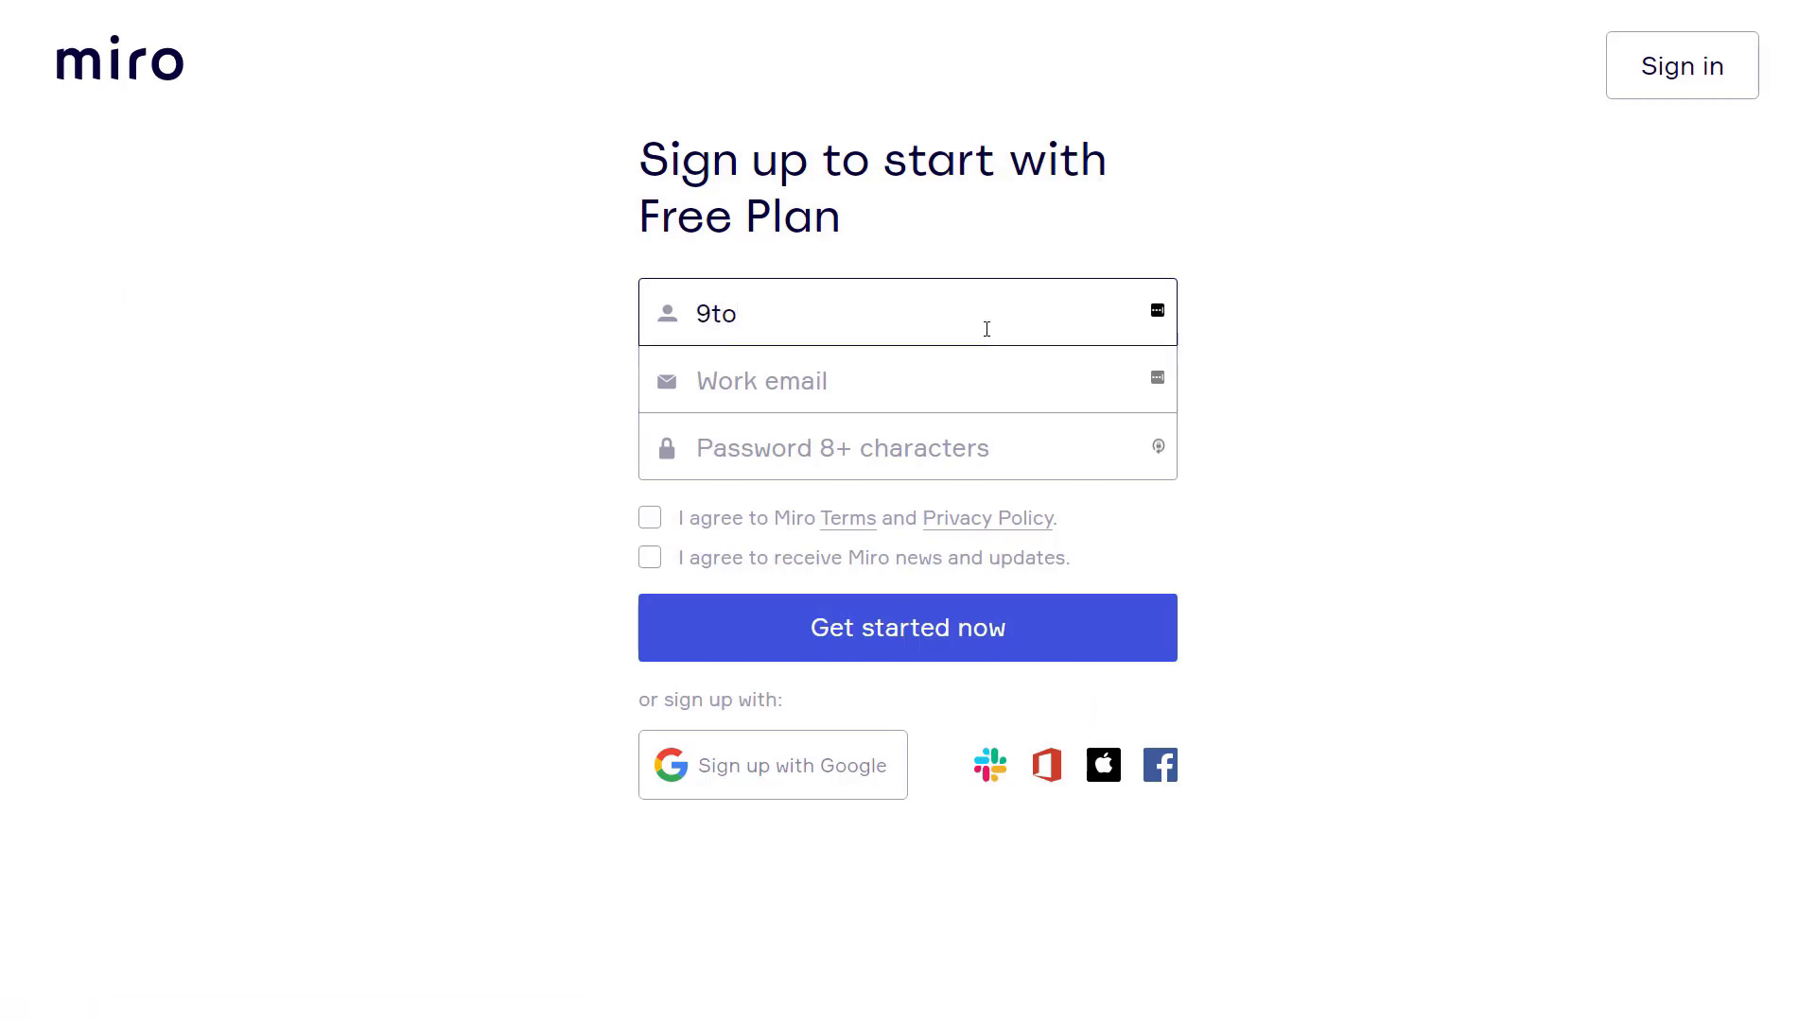
text(5software)
key(ctrl+a)
key(Tab)
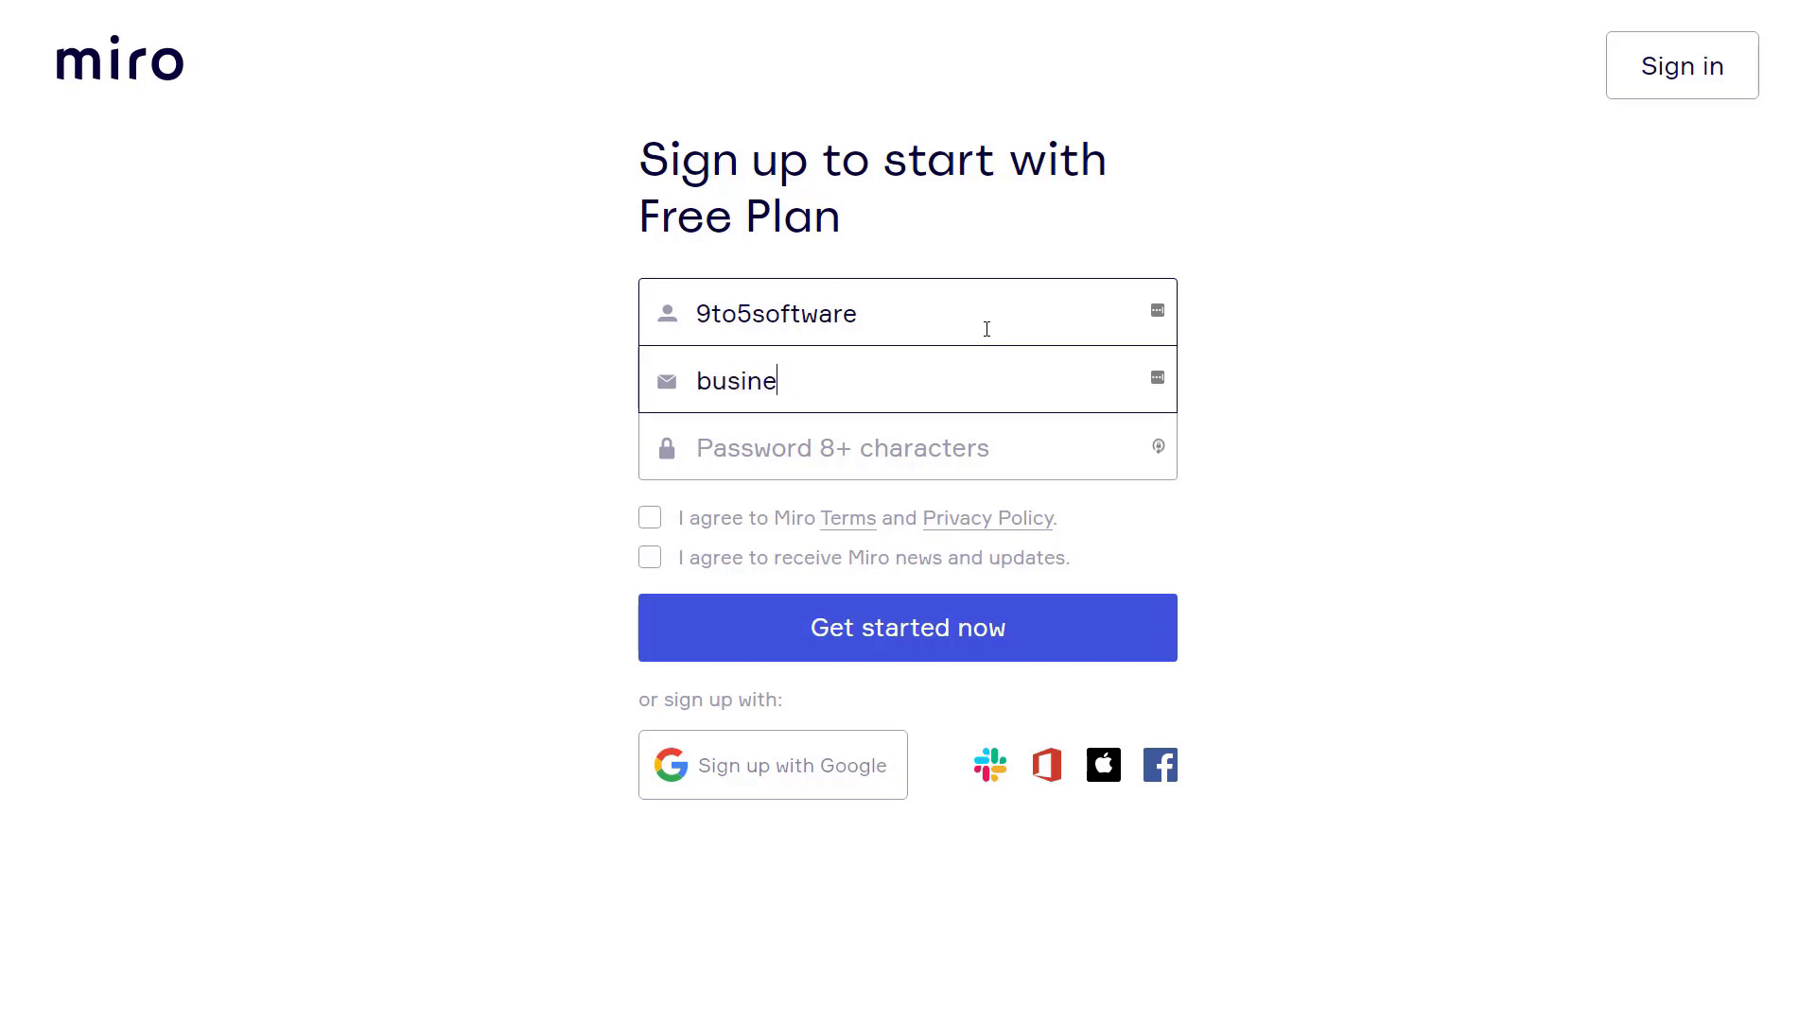
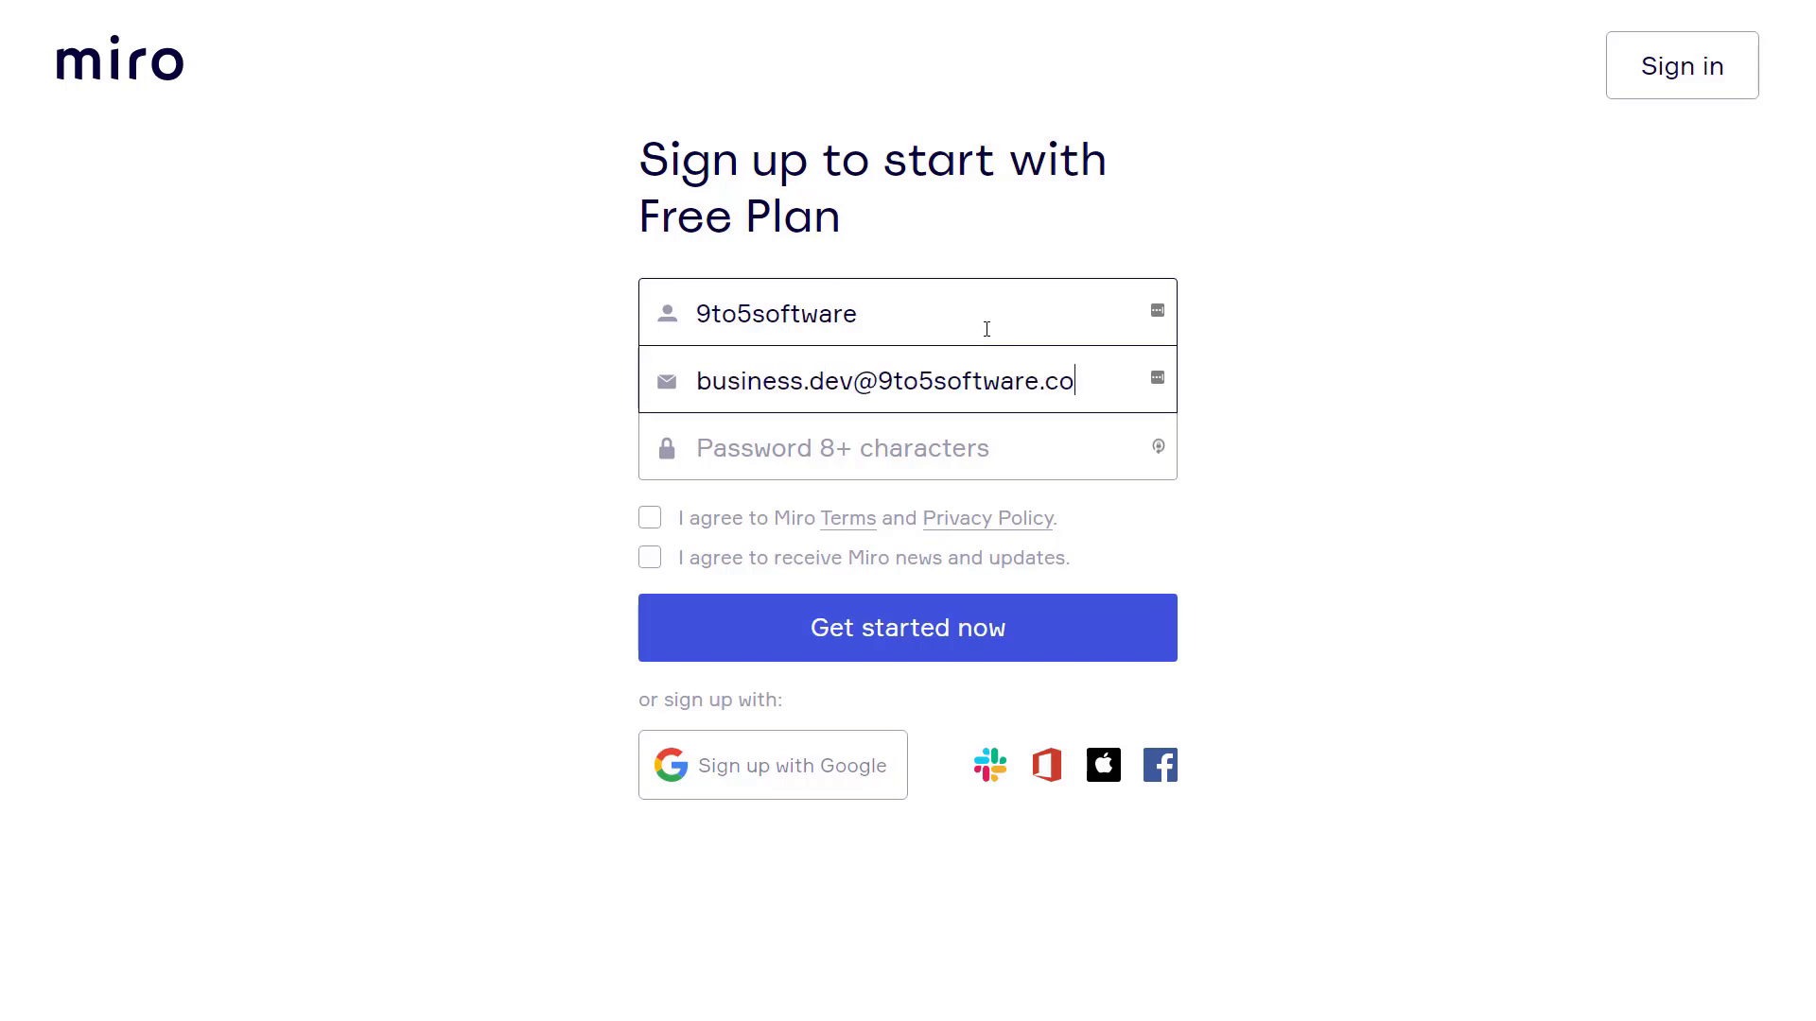
key(Tab)
text(••)
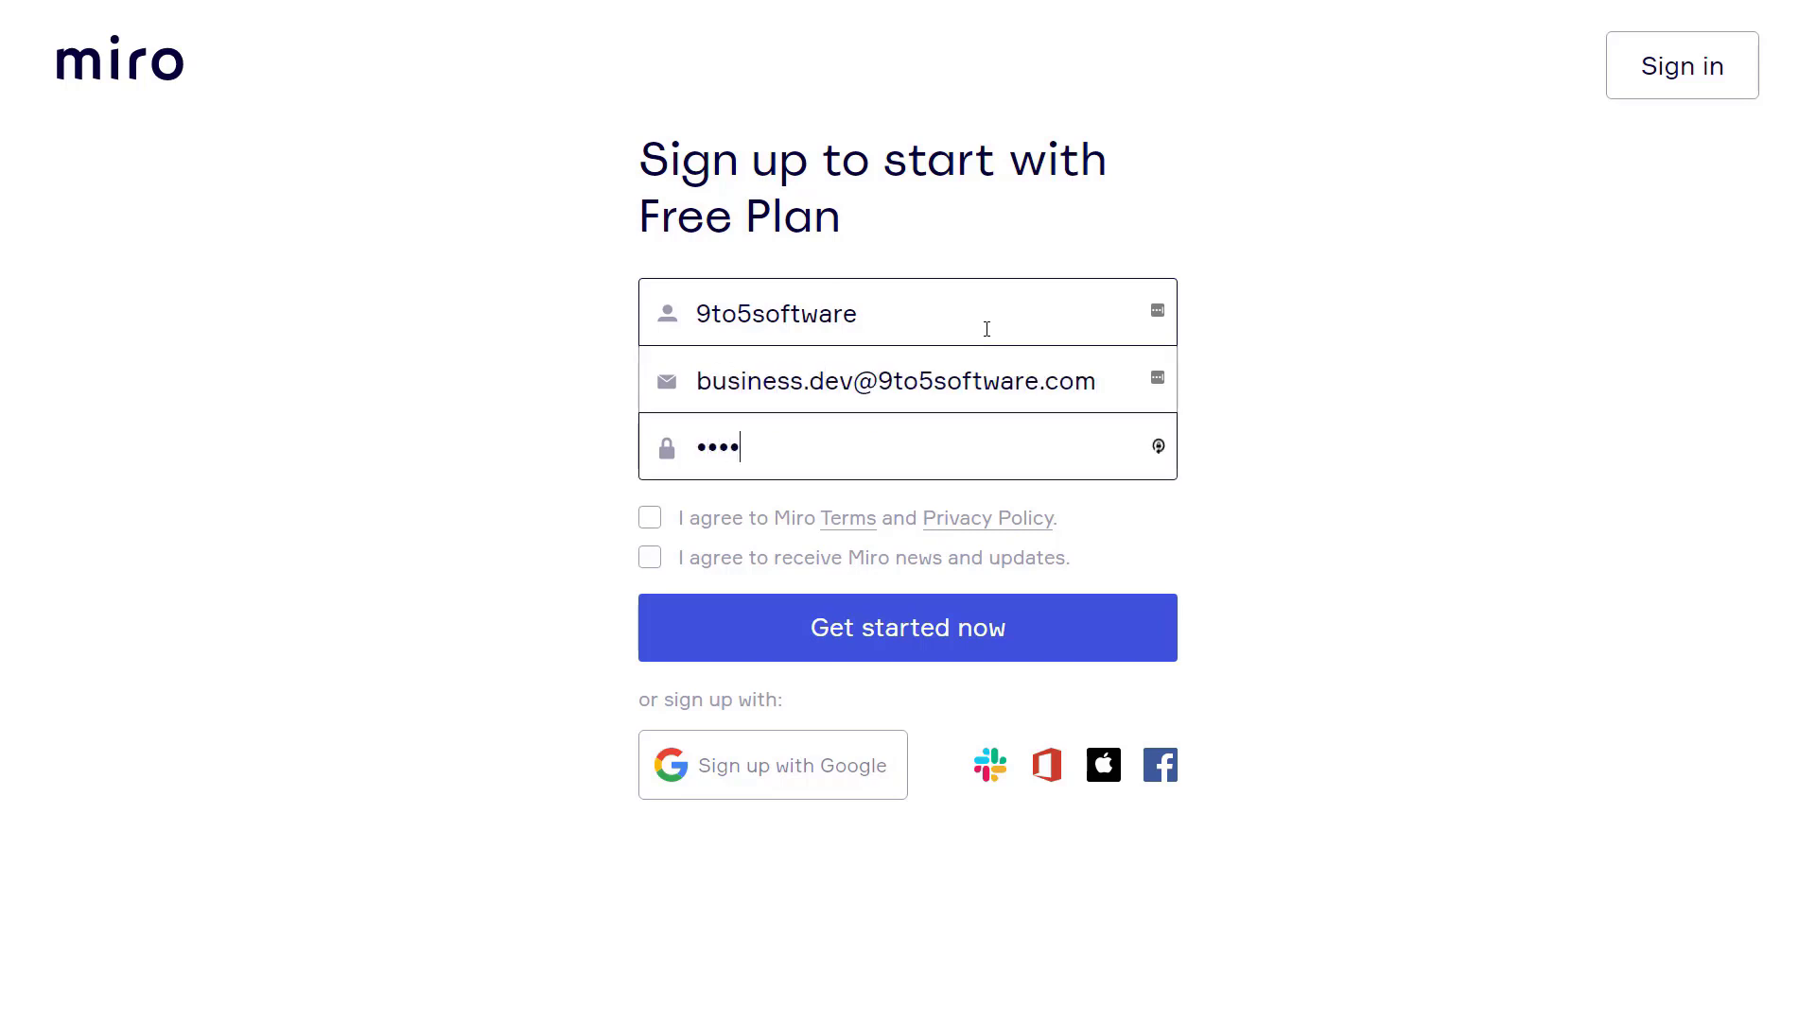
text(••••••)
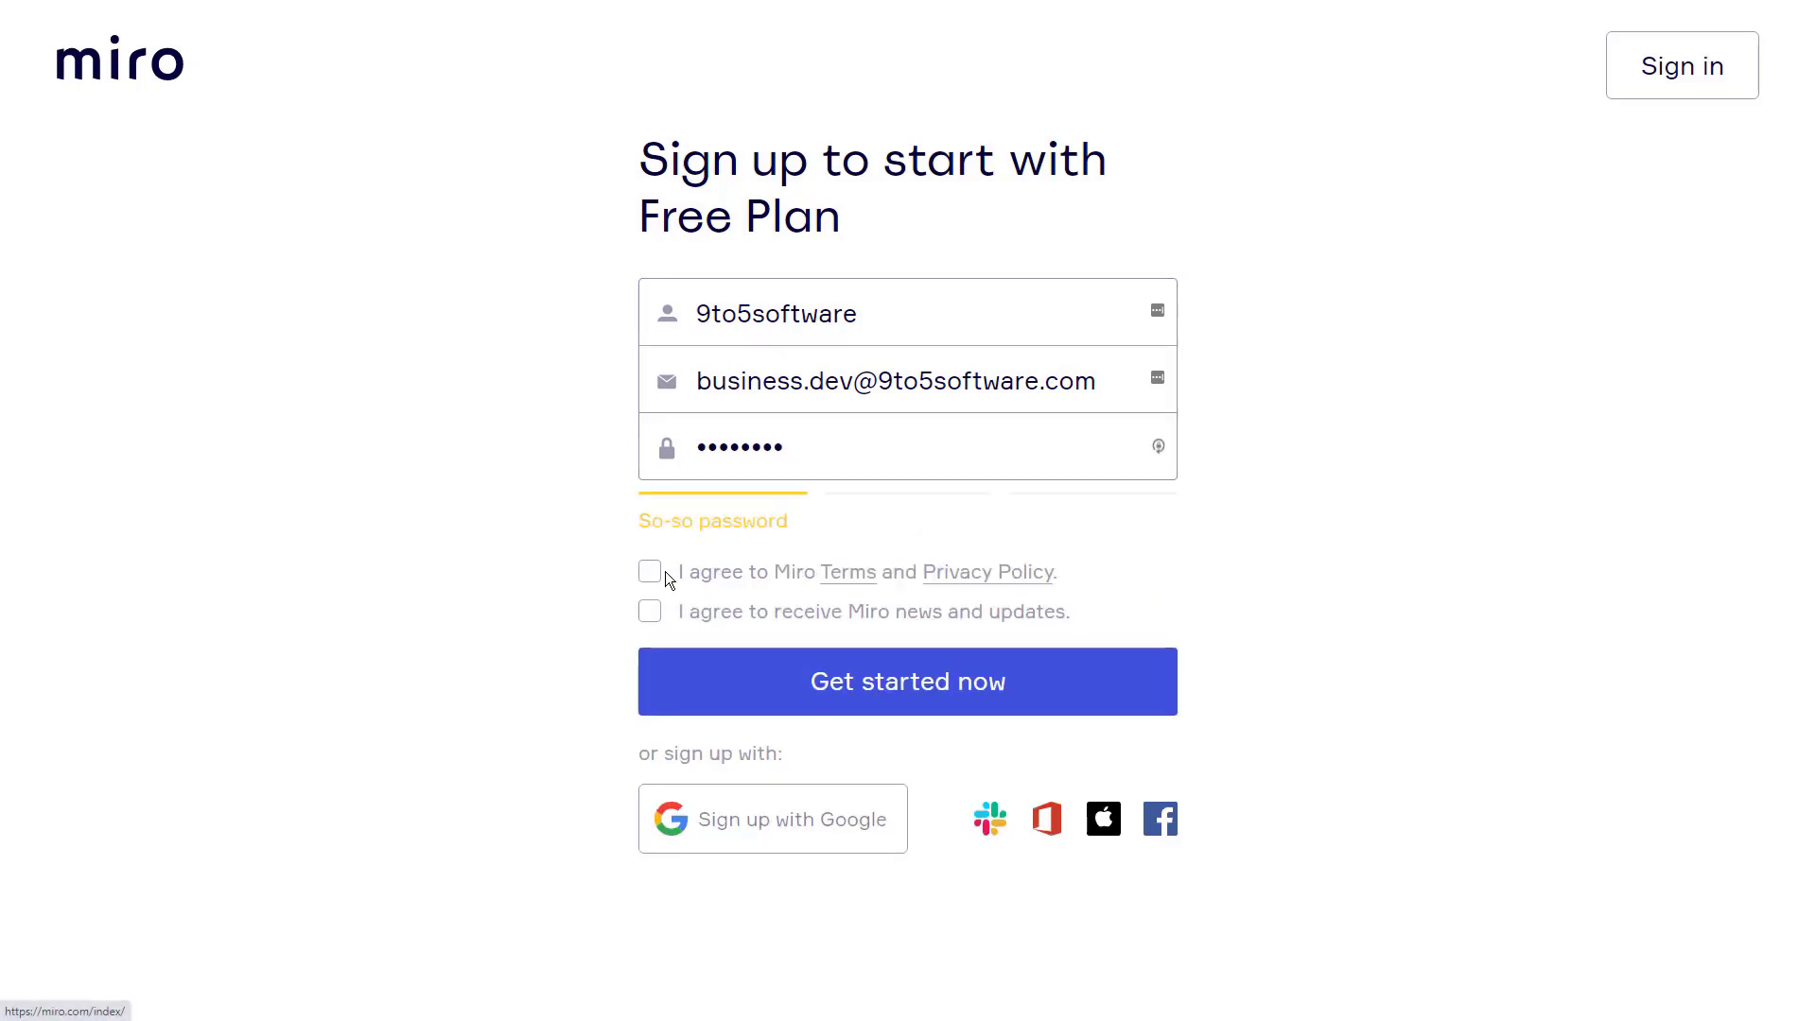
click(655, 574)
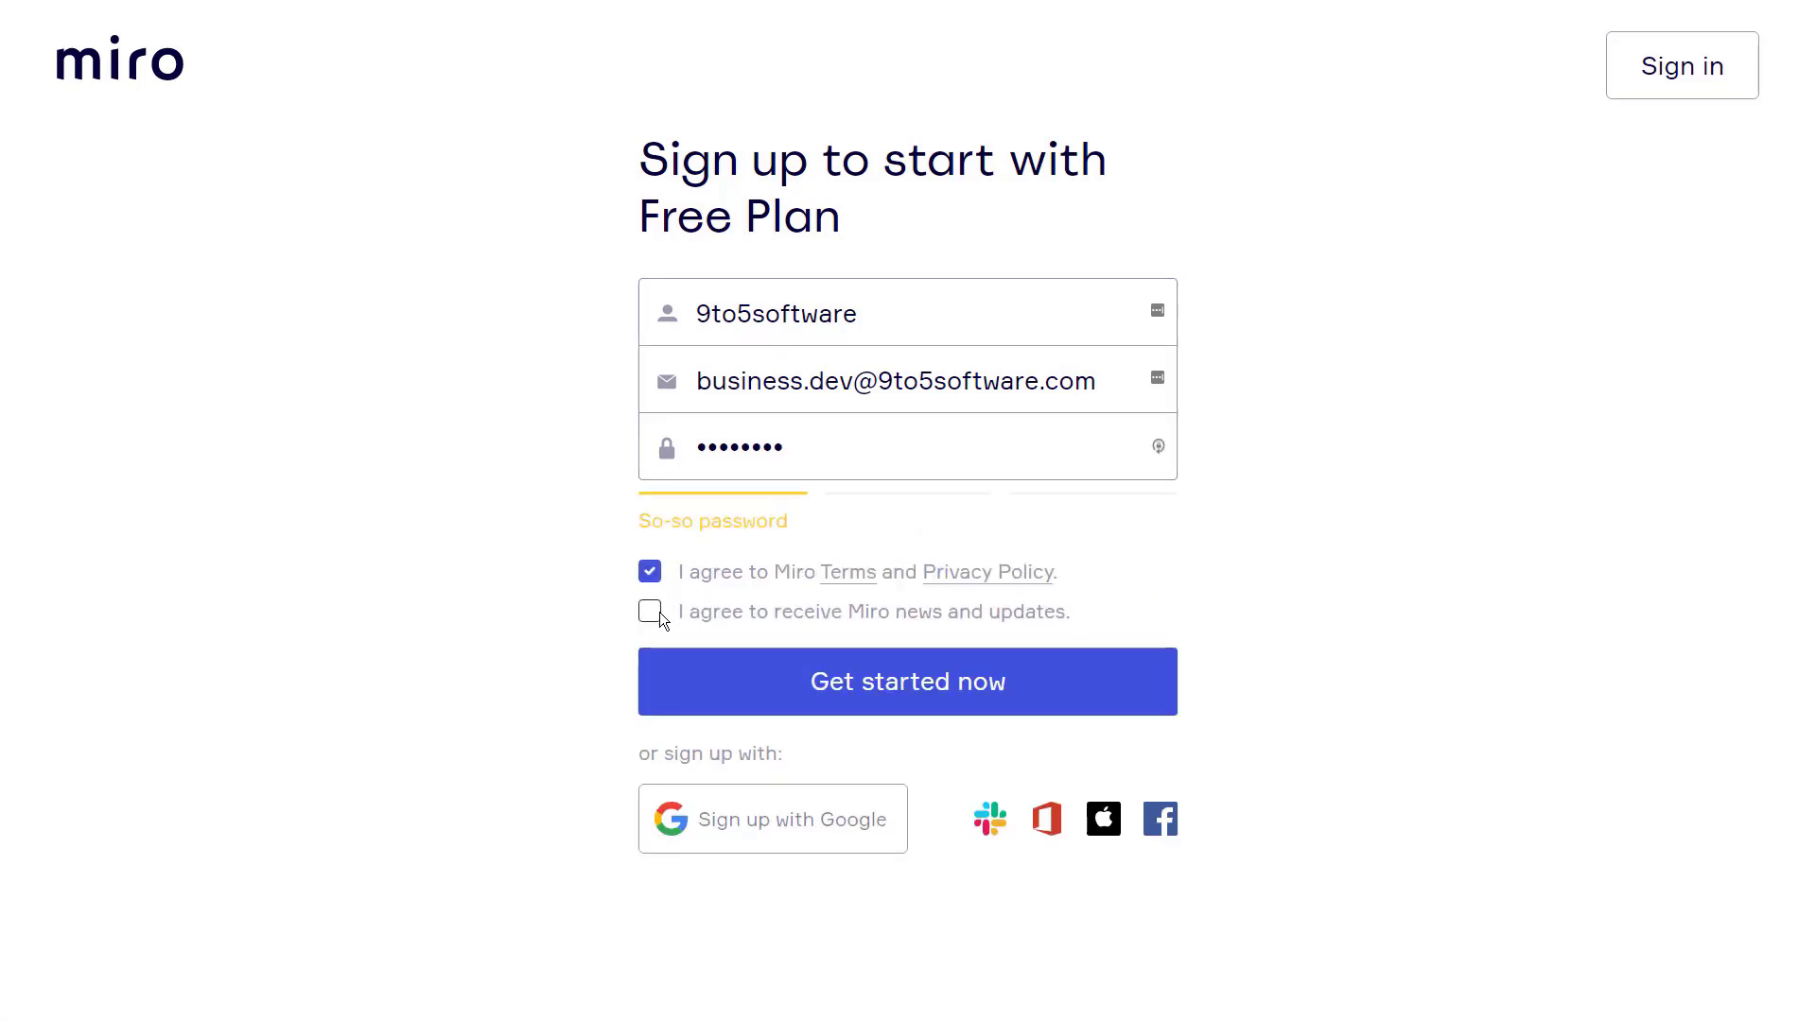
click(723, 695)
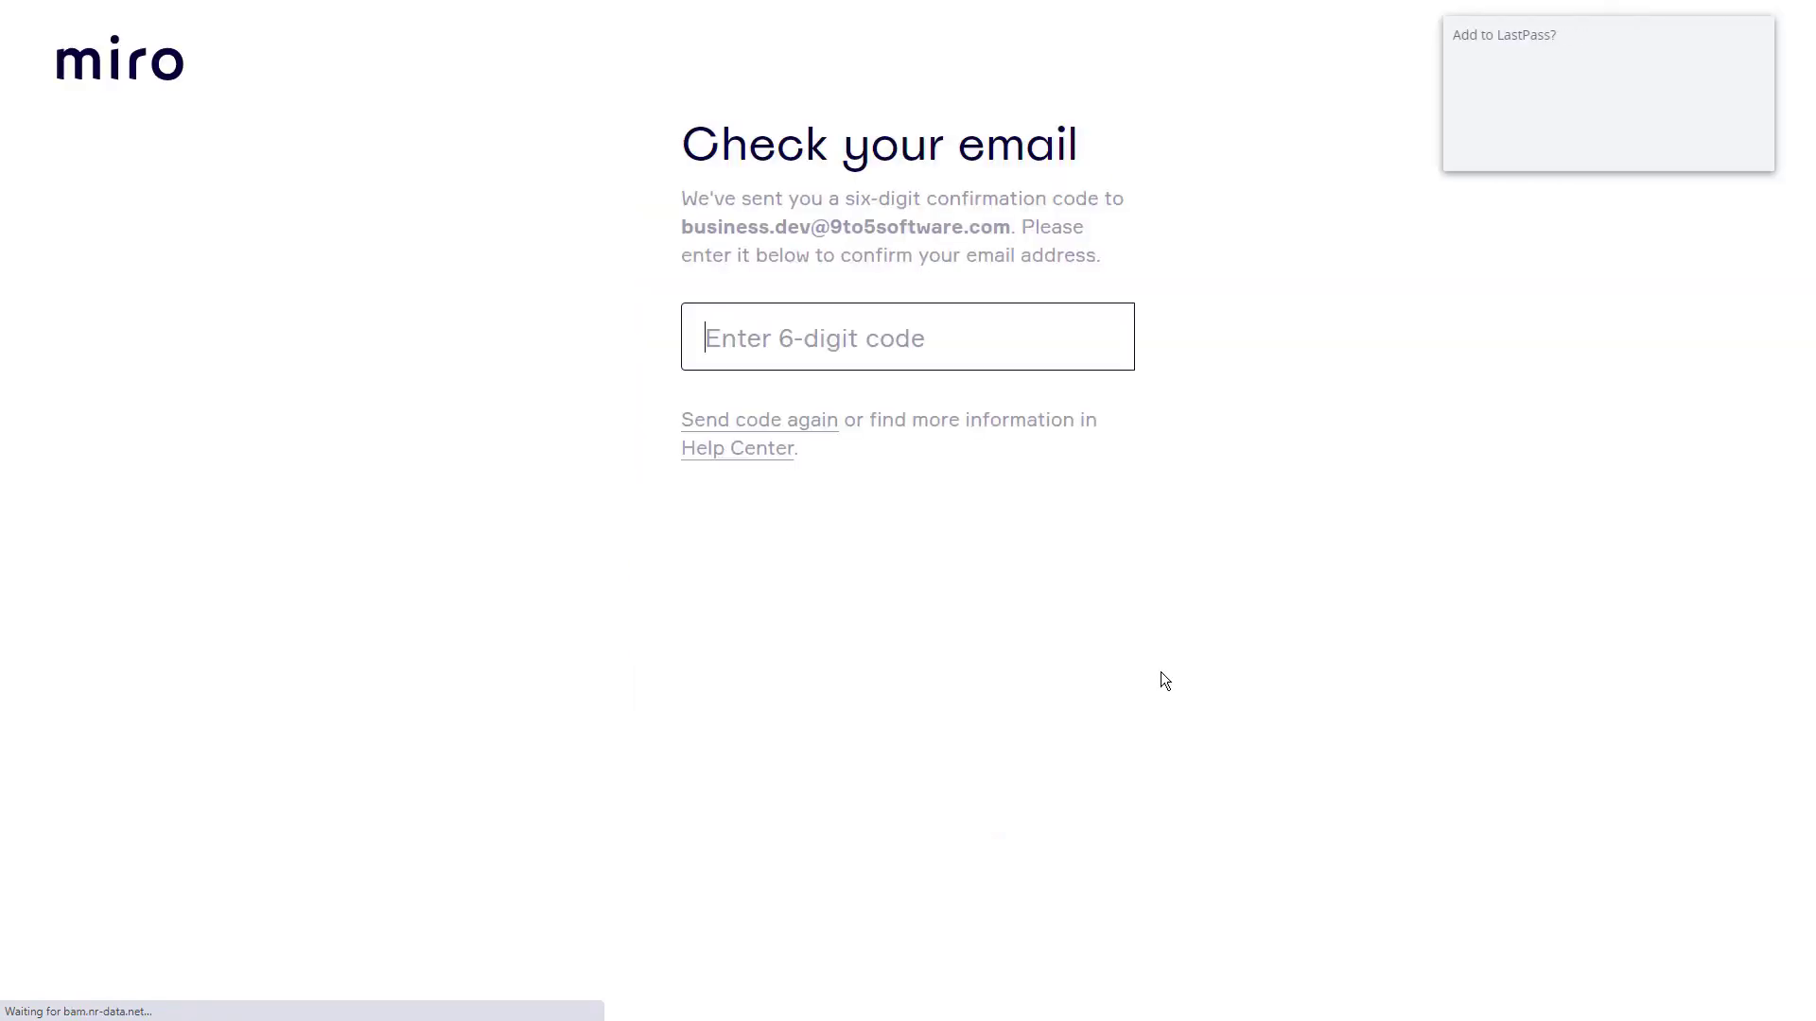
Decline saving the password and put the browser back in full screen
click(1654, 146)
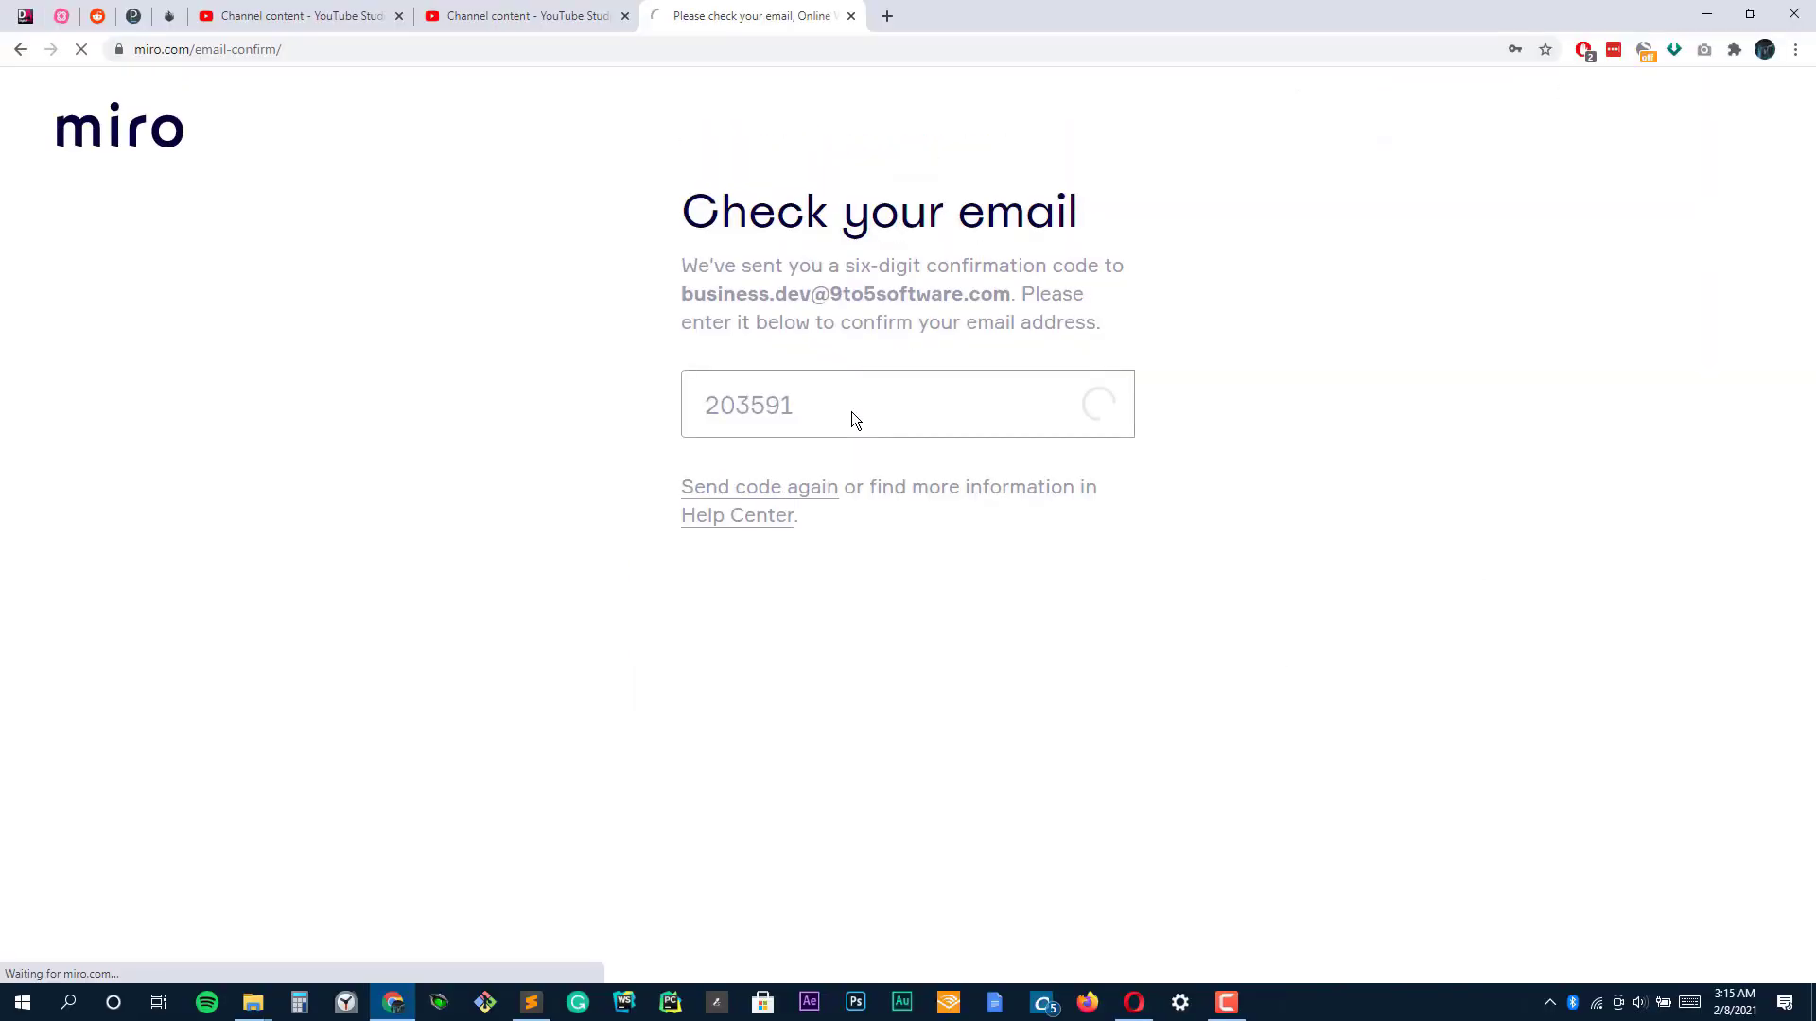
key(F11)
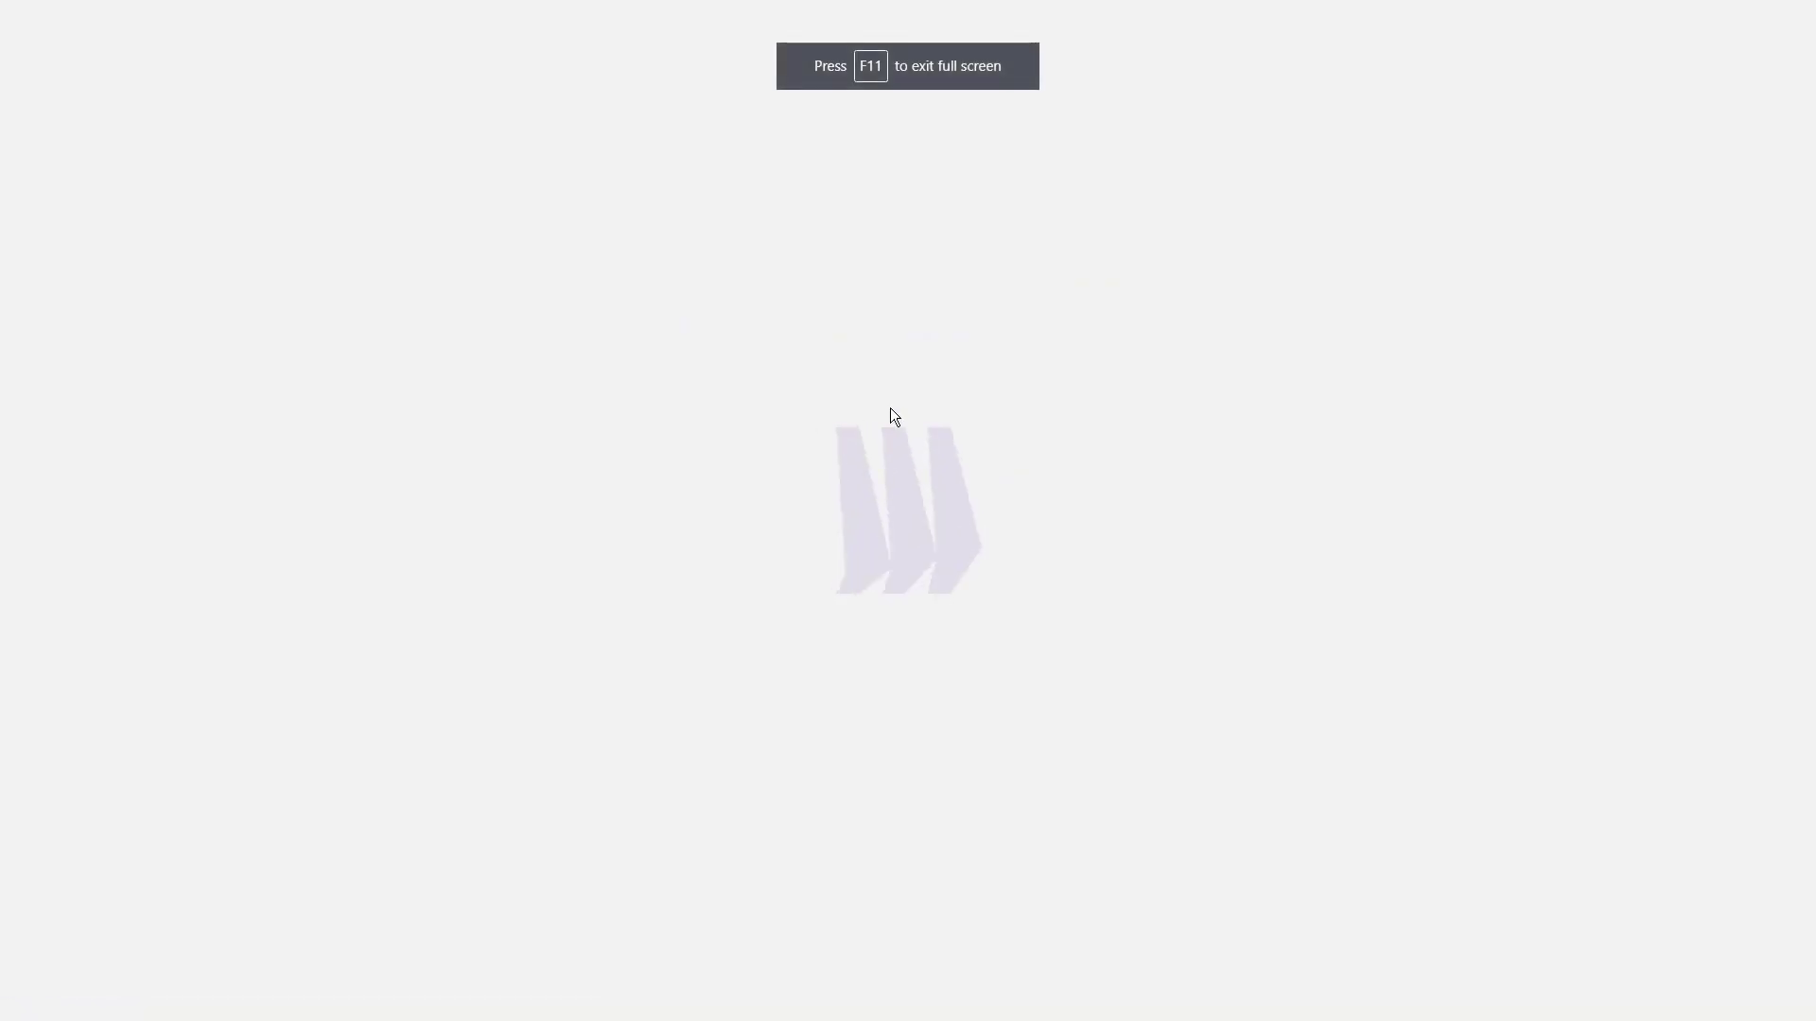
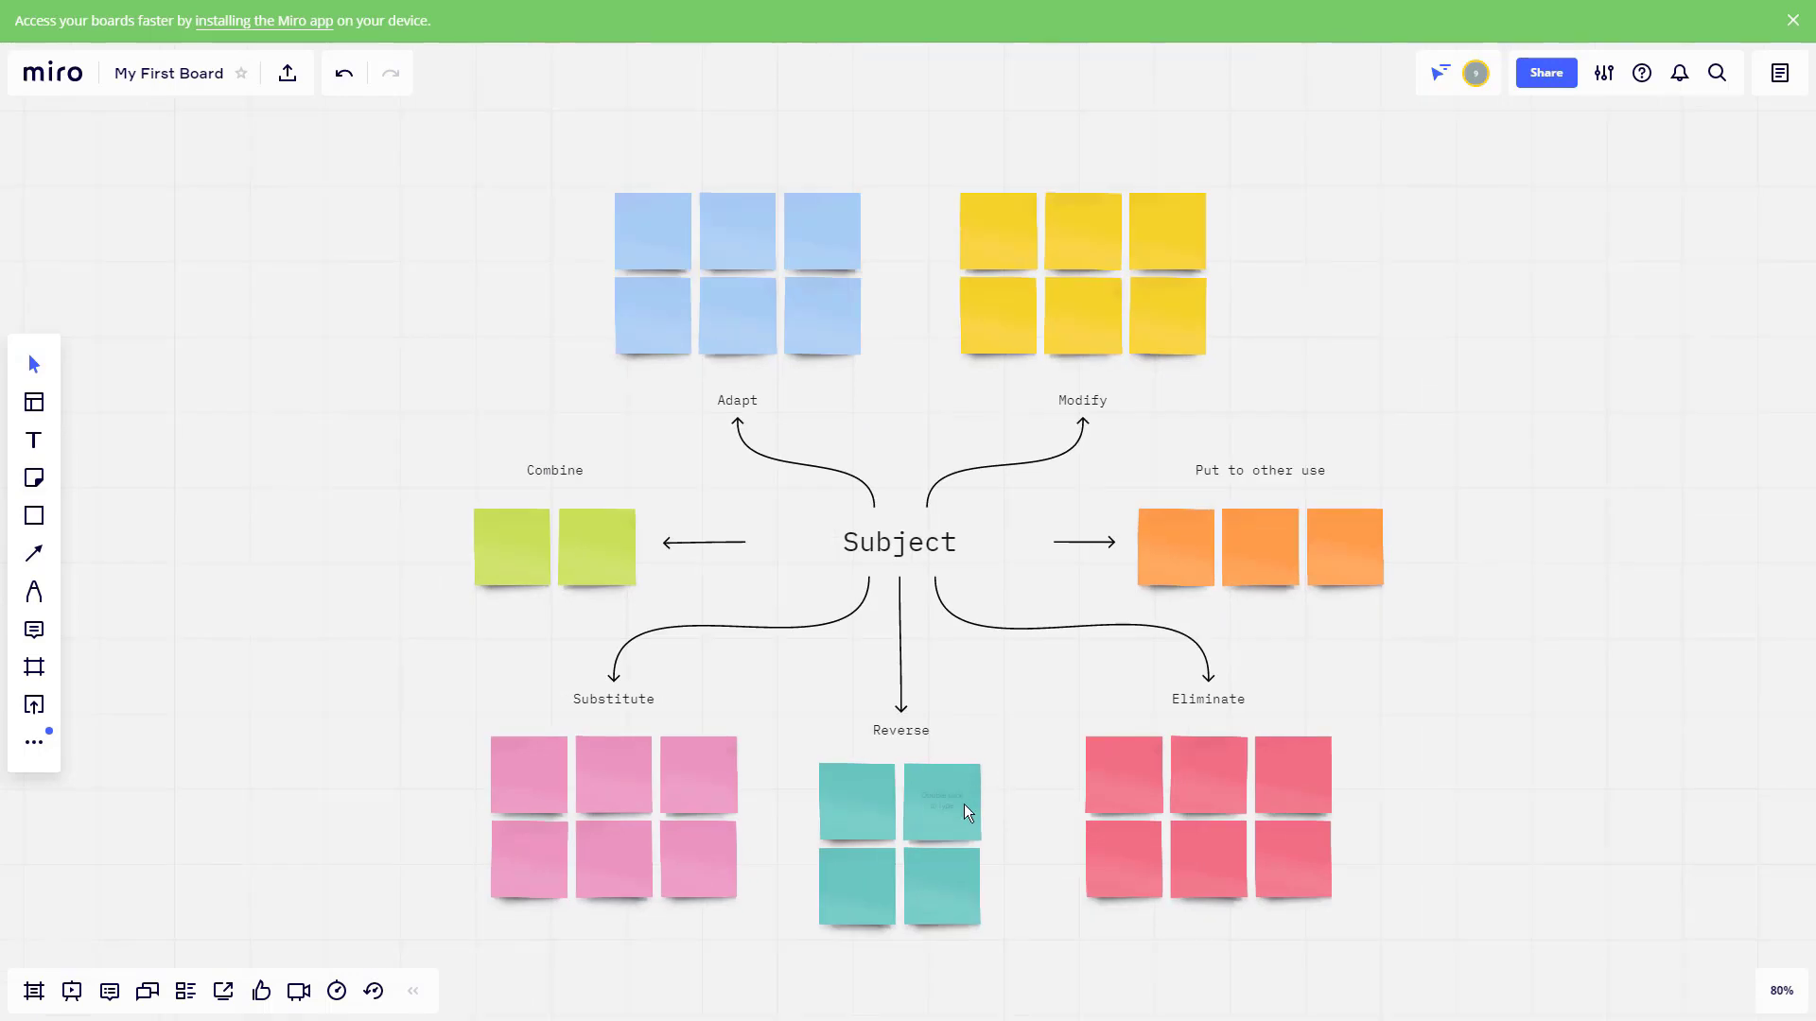
Add yellow sticky notes '#1111' and, below it, '#222' to the right of the map
scroll(1109, 284, right, 5)
scroll(1160, 367, down, 1)
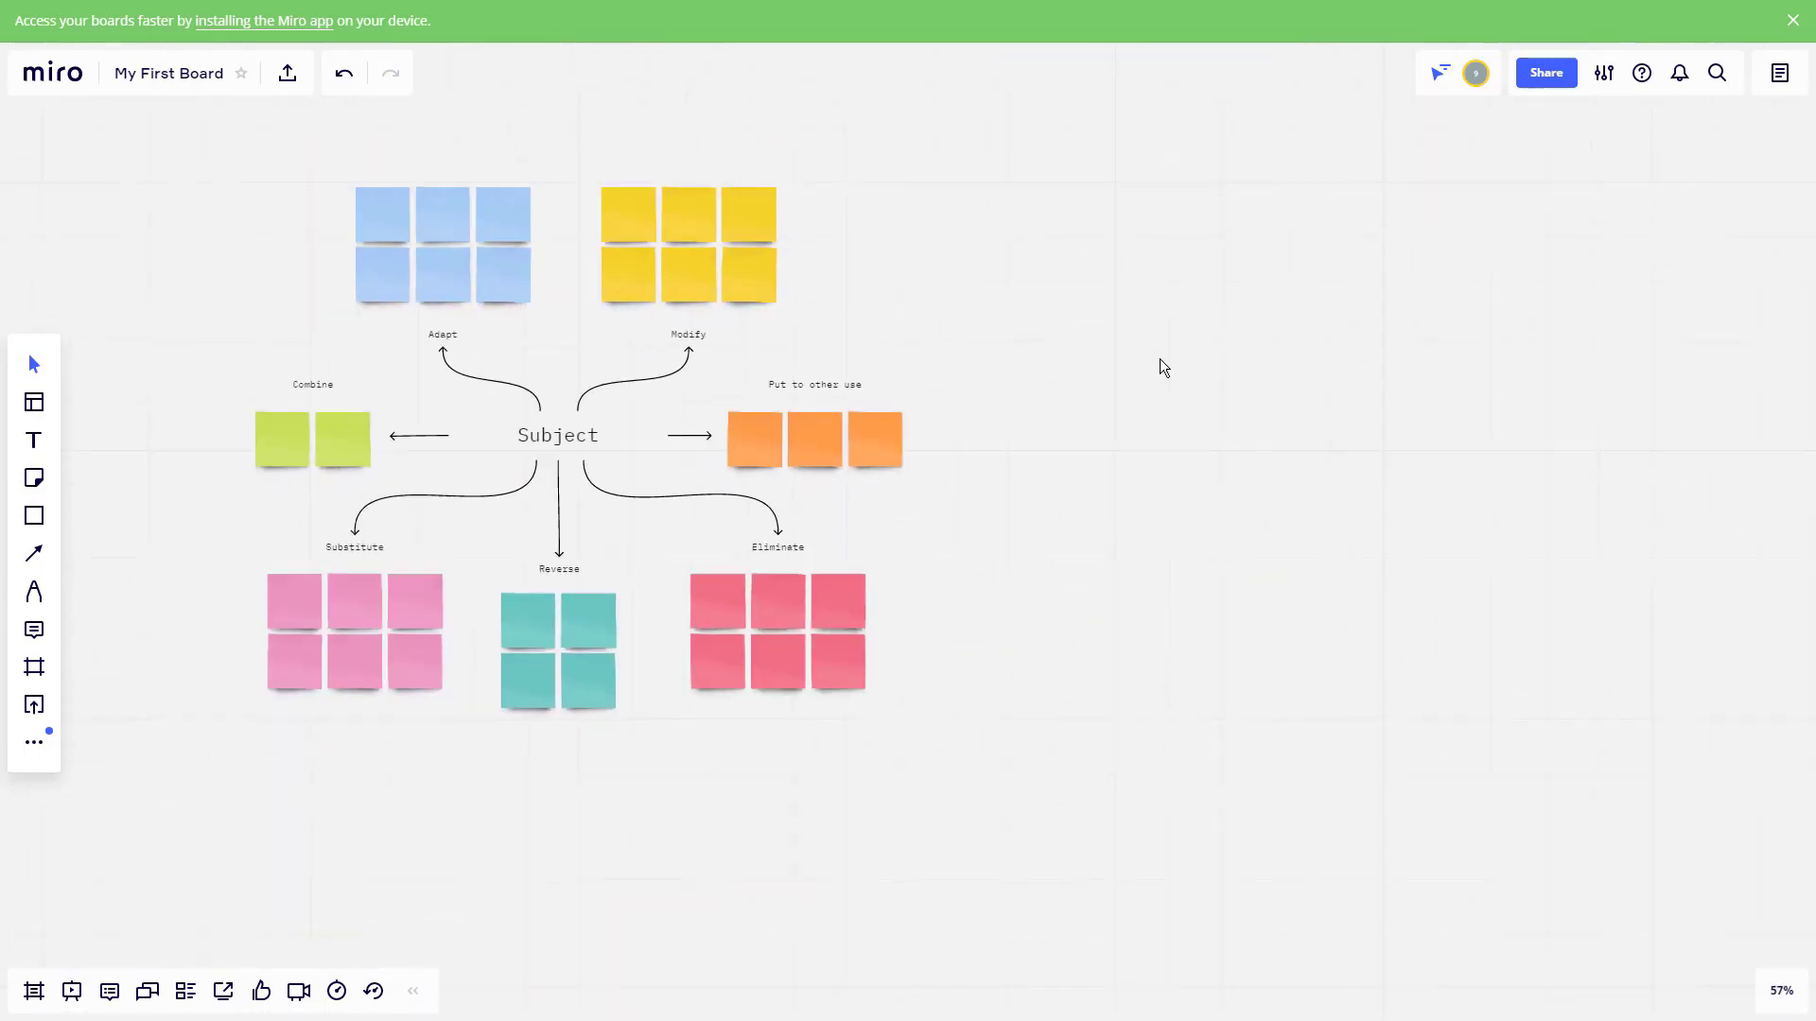
double_click(1182, 358)
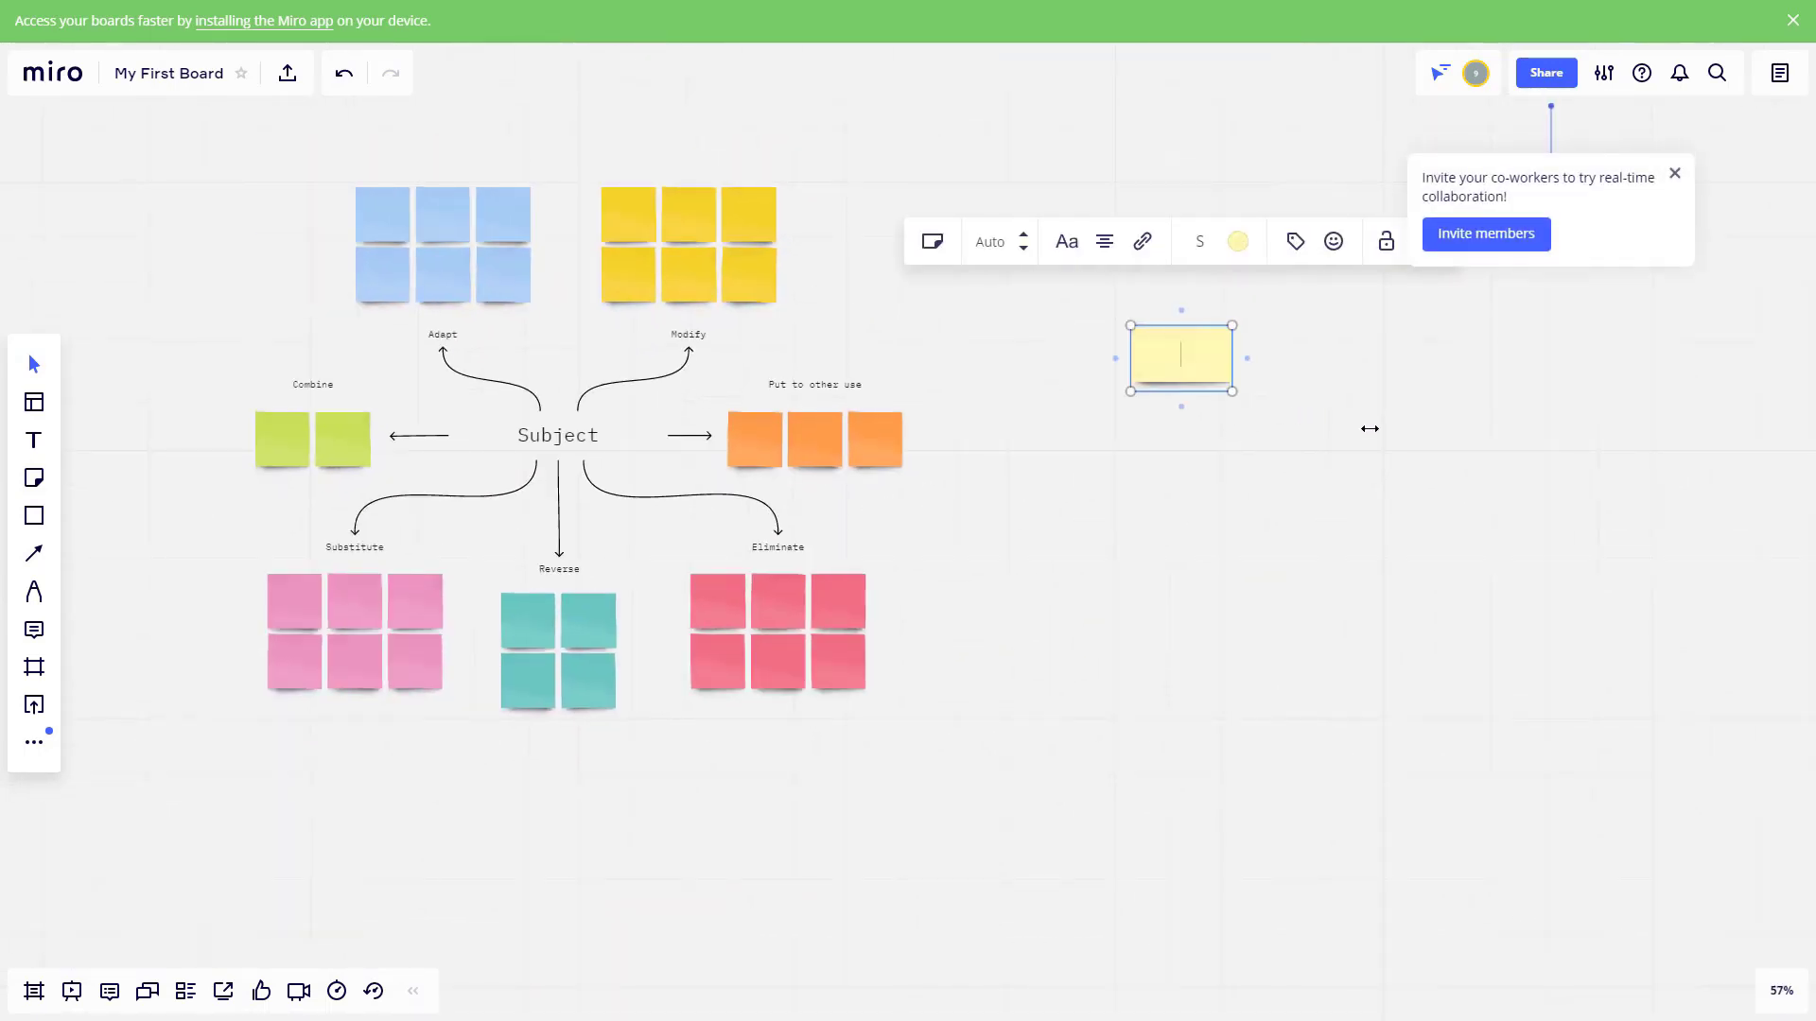
click(1675, 173)
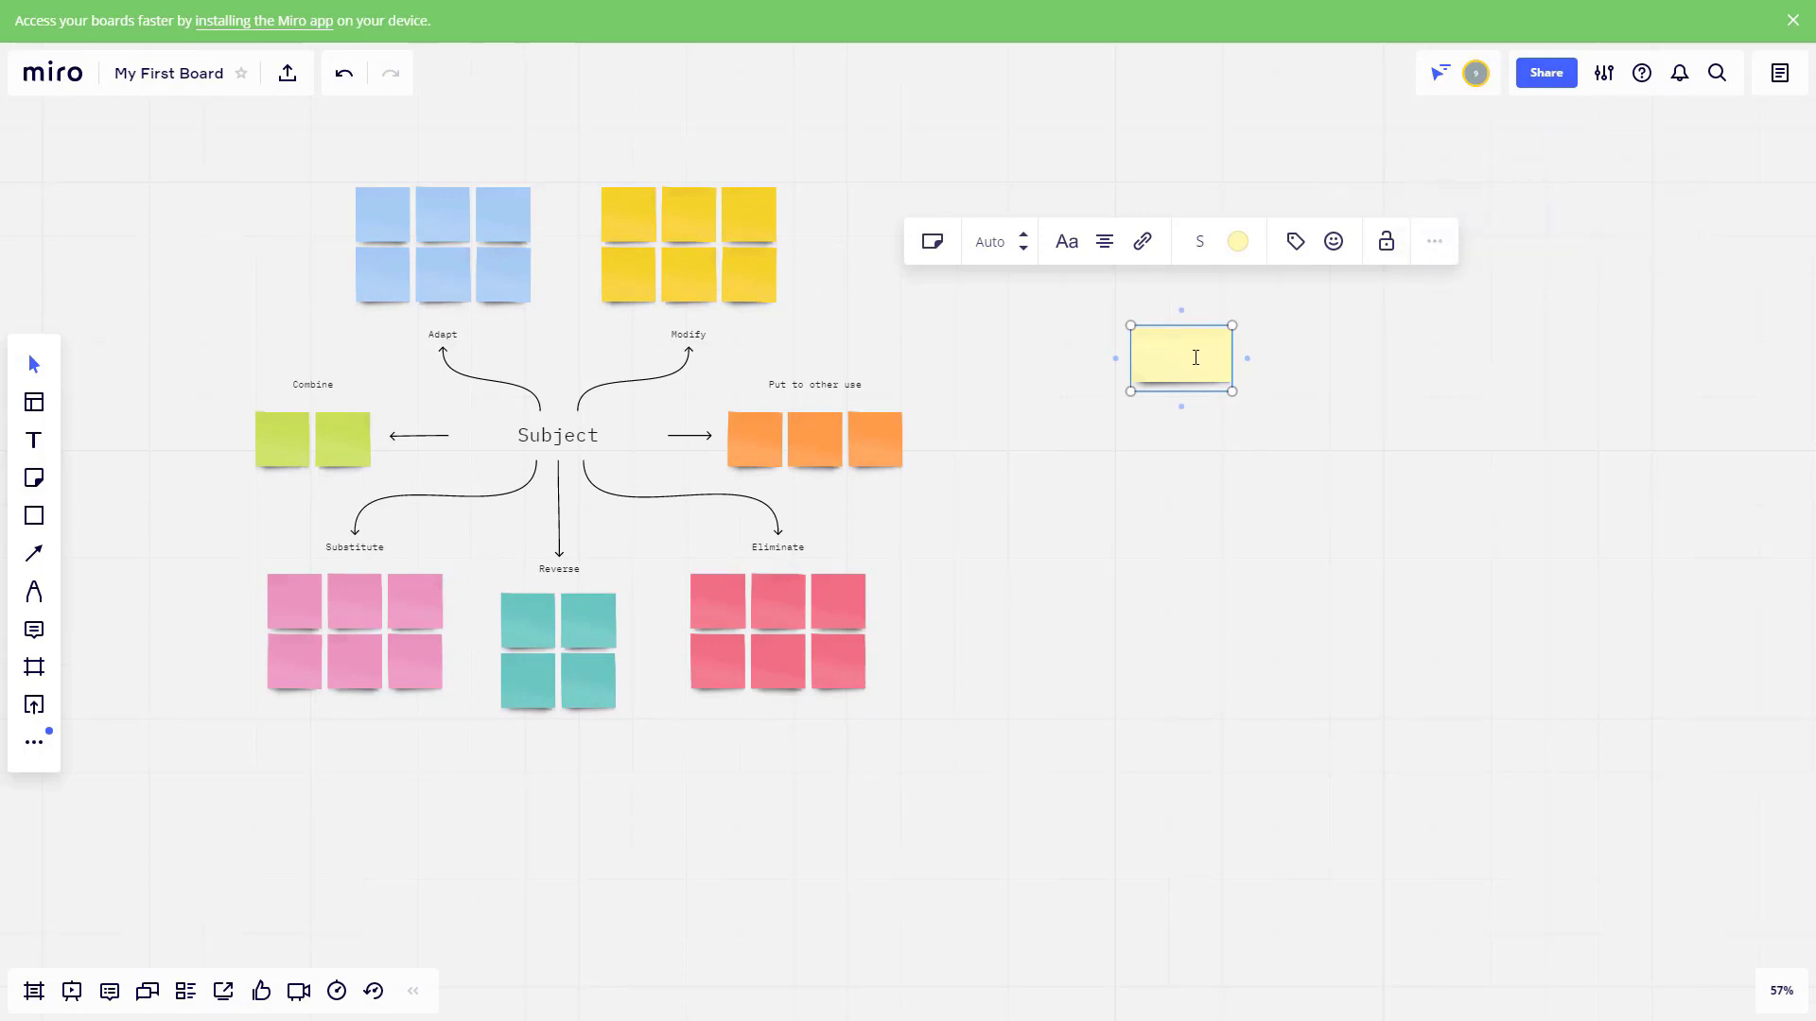
text(#1111)
click(1291, 526)
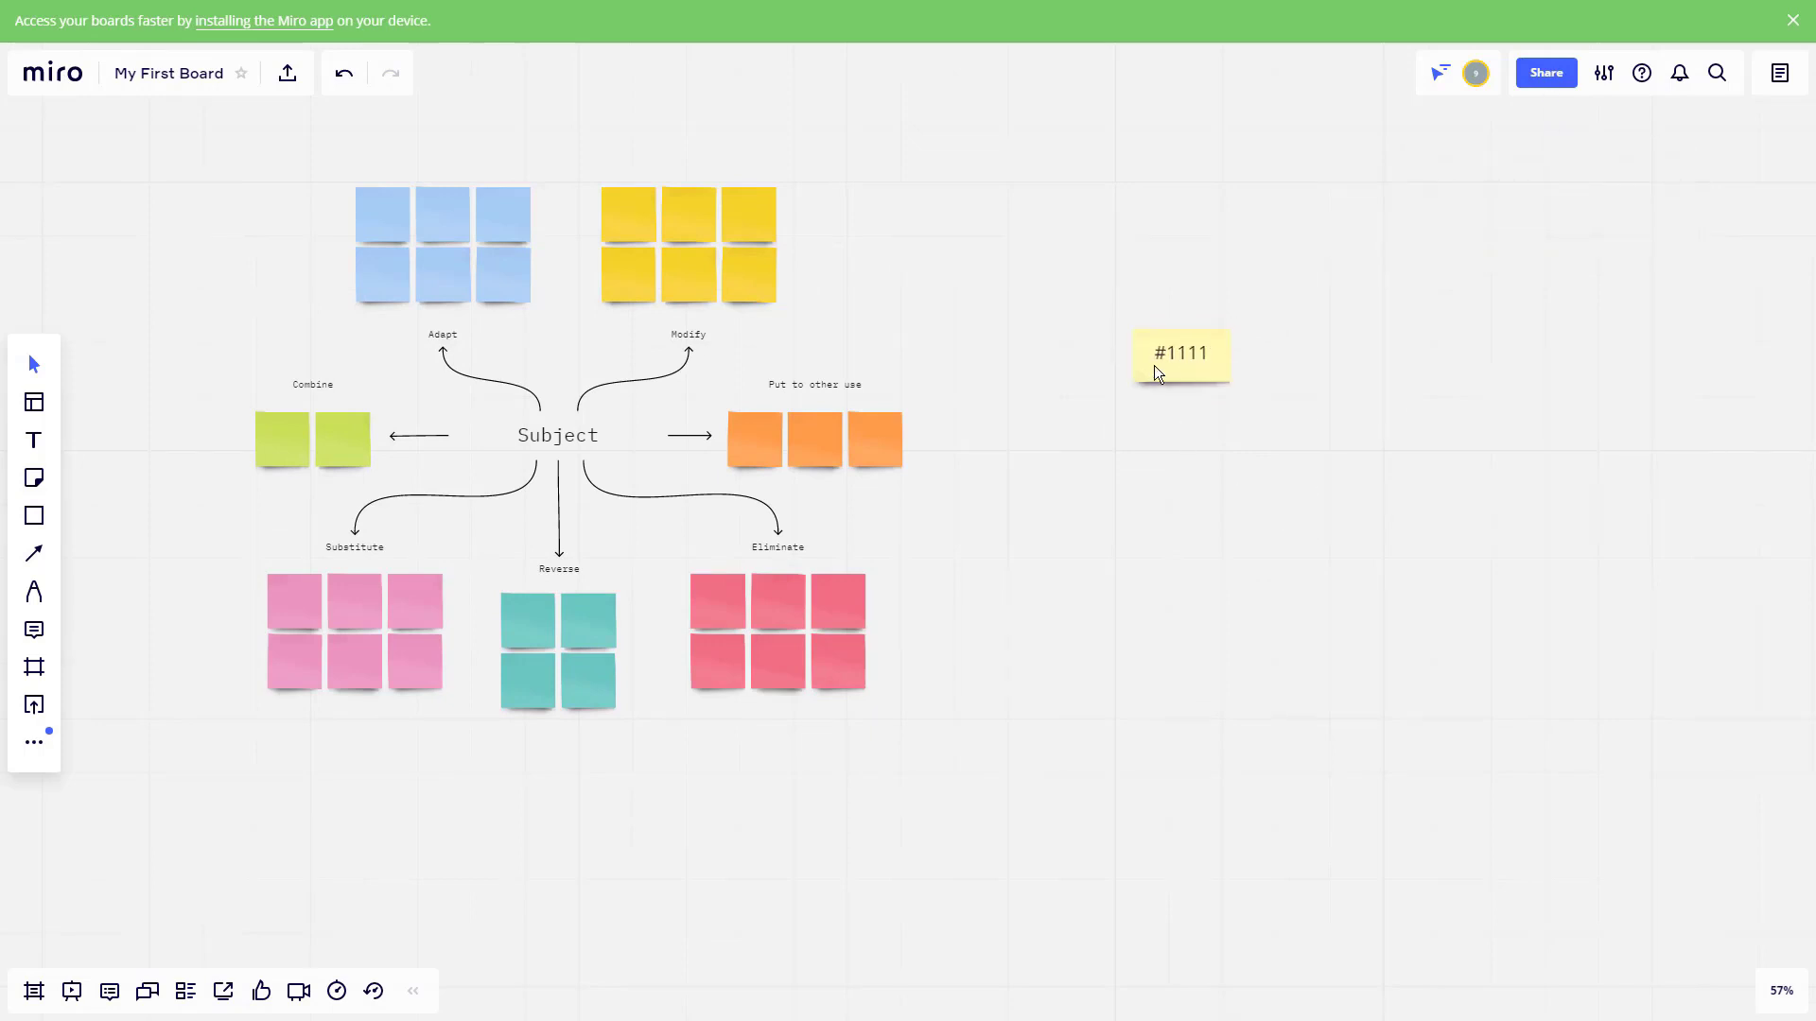
double_click(1216, 405)
click(1233, 423)
drag(1235, 399, 1176, 496)
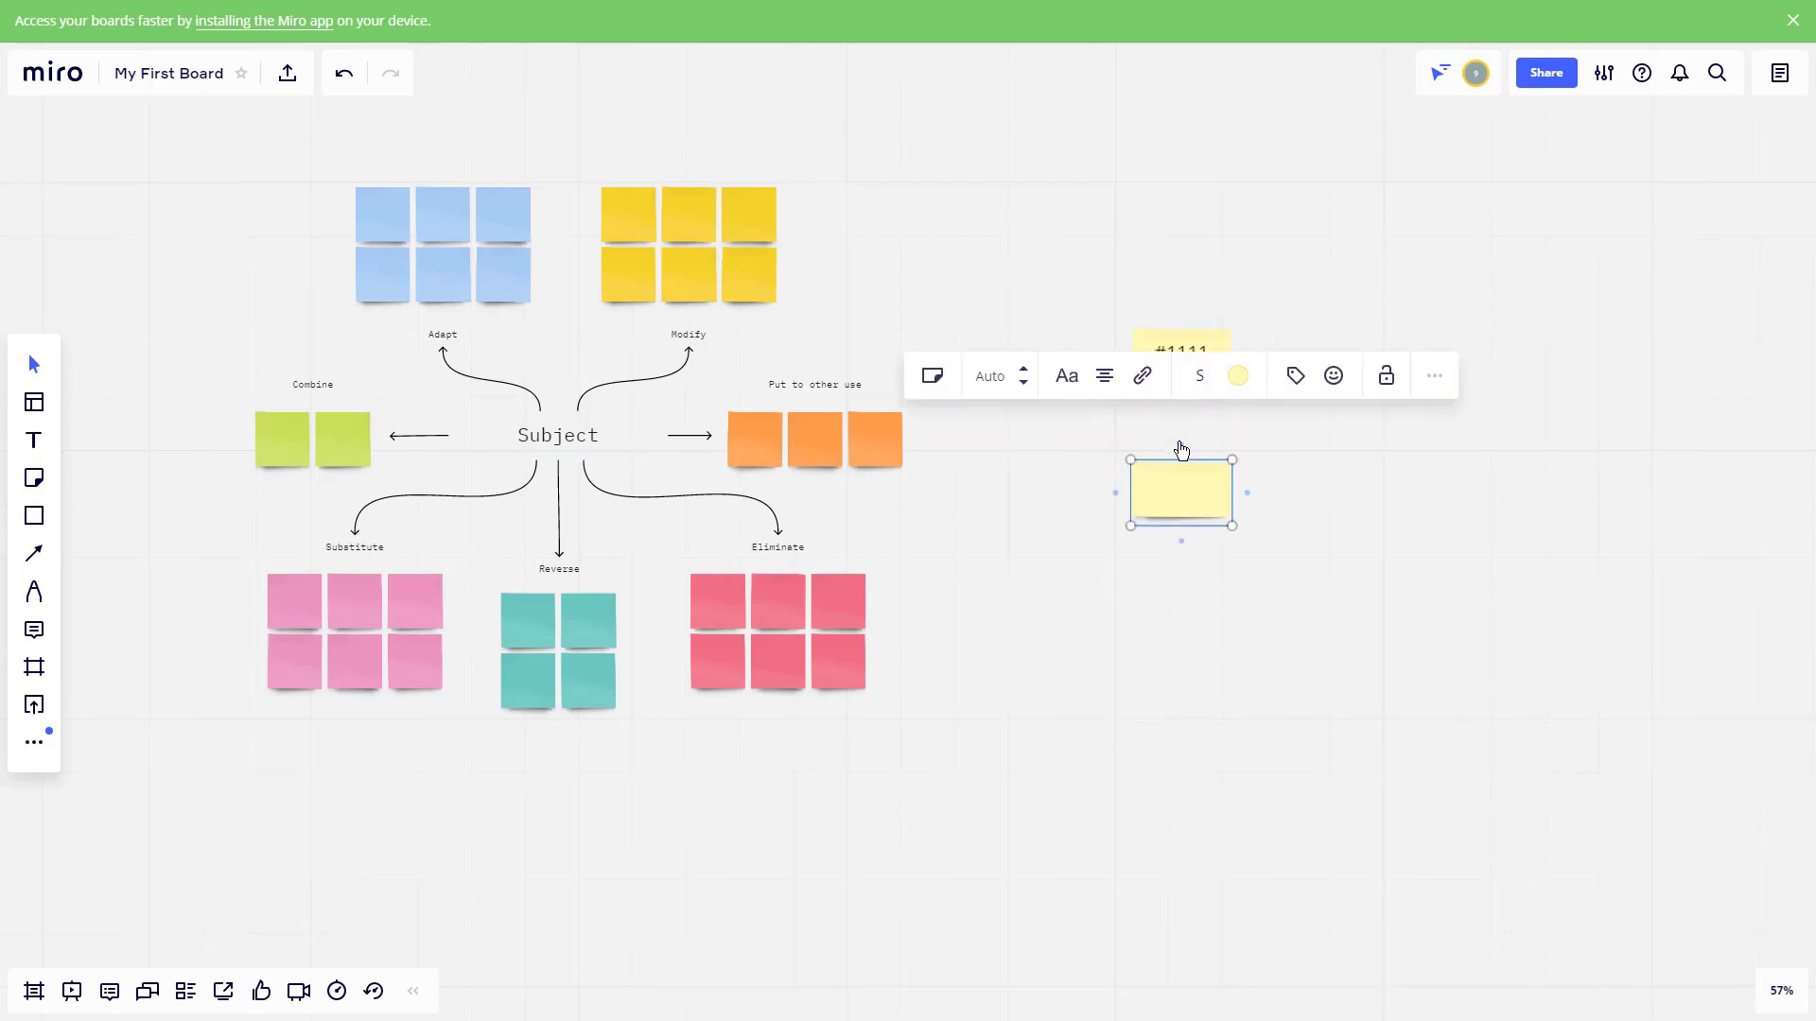
shift+click(1192, 342)
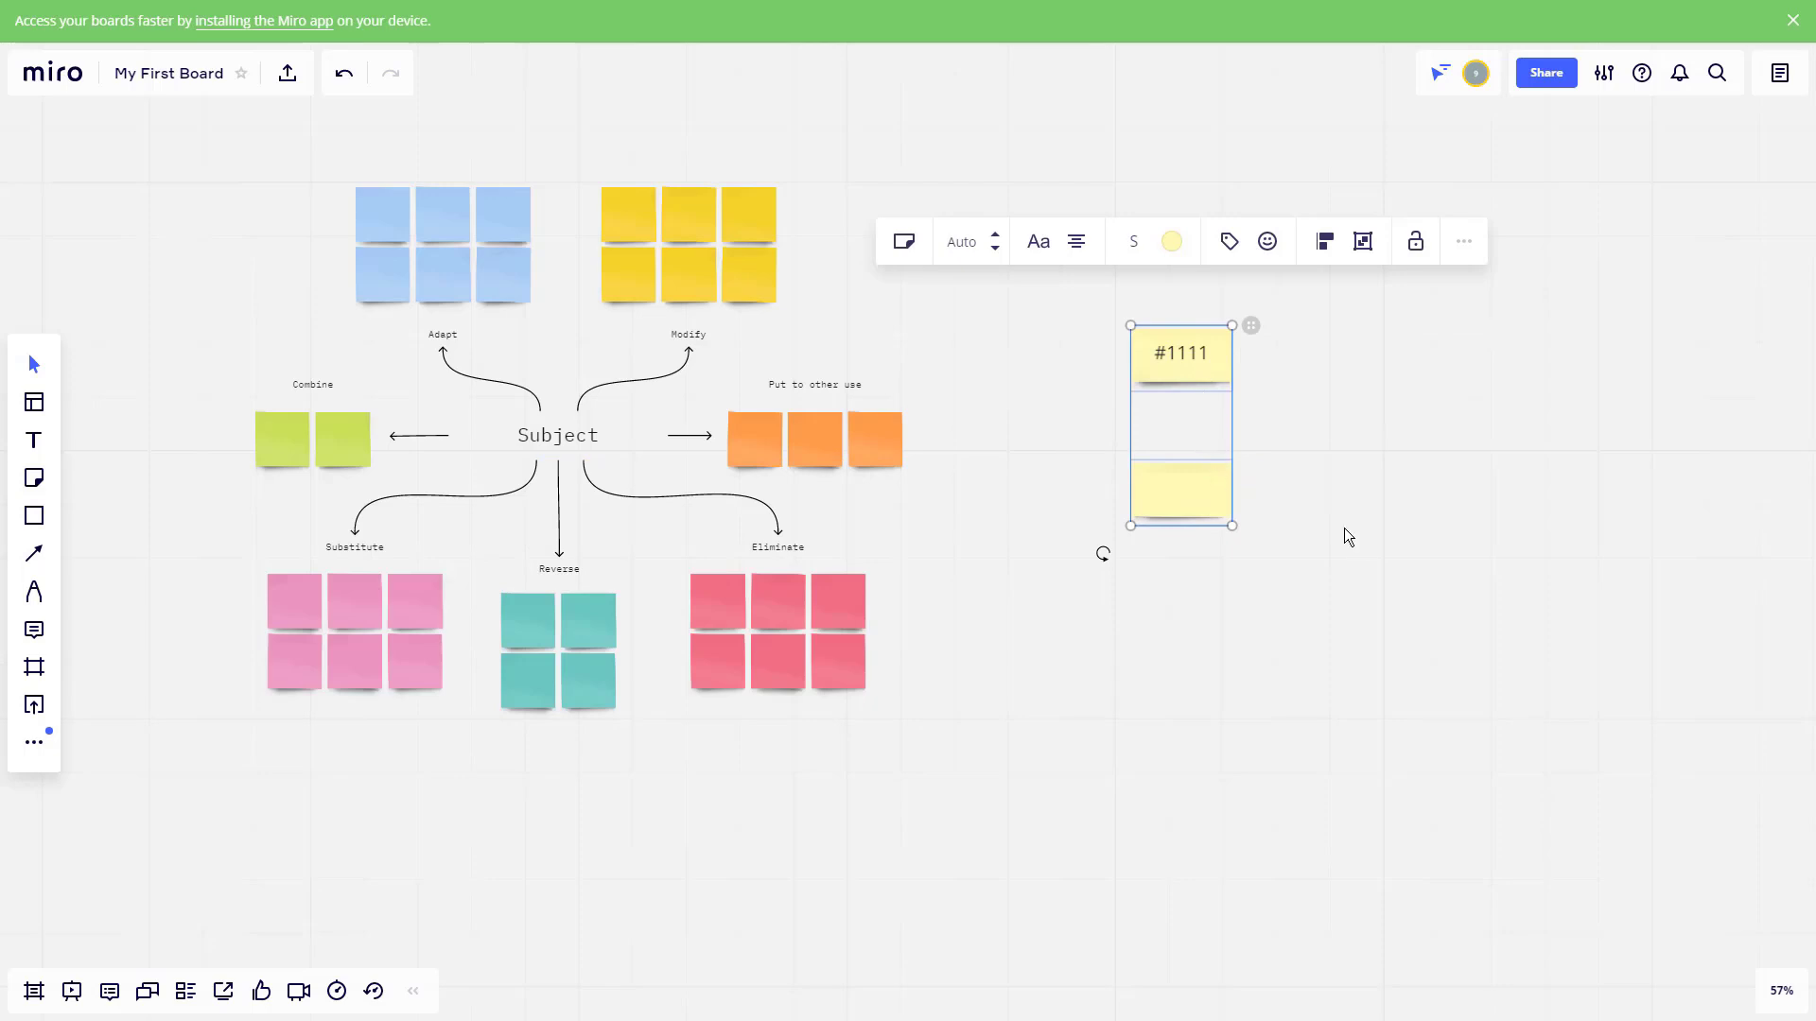
click(1292, 515)
double_click(1213, 500)
text(#222)
key(BackSpace)
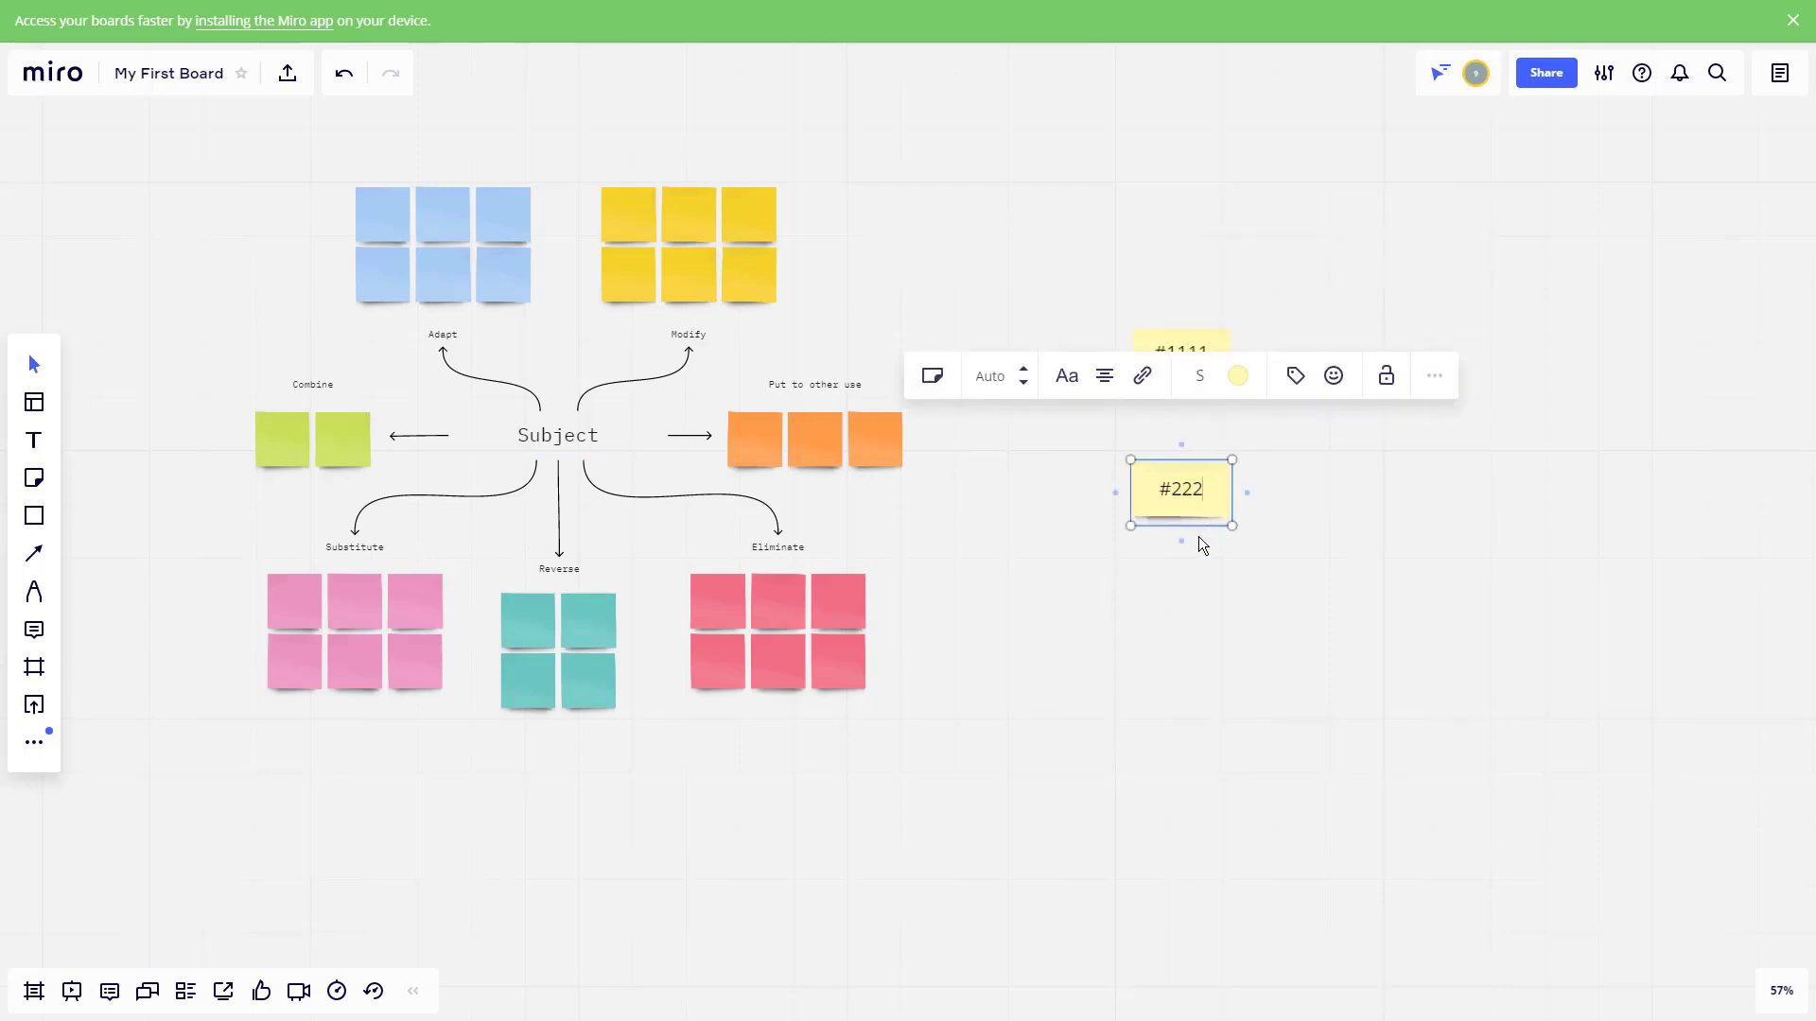
Draw an arrow pointing down from the #1111 note to the #222 note
click(34, 553)
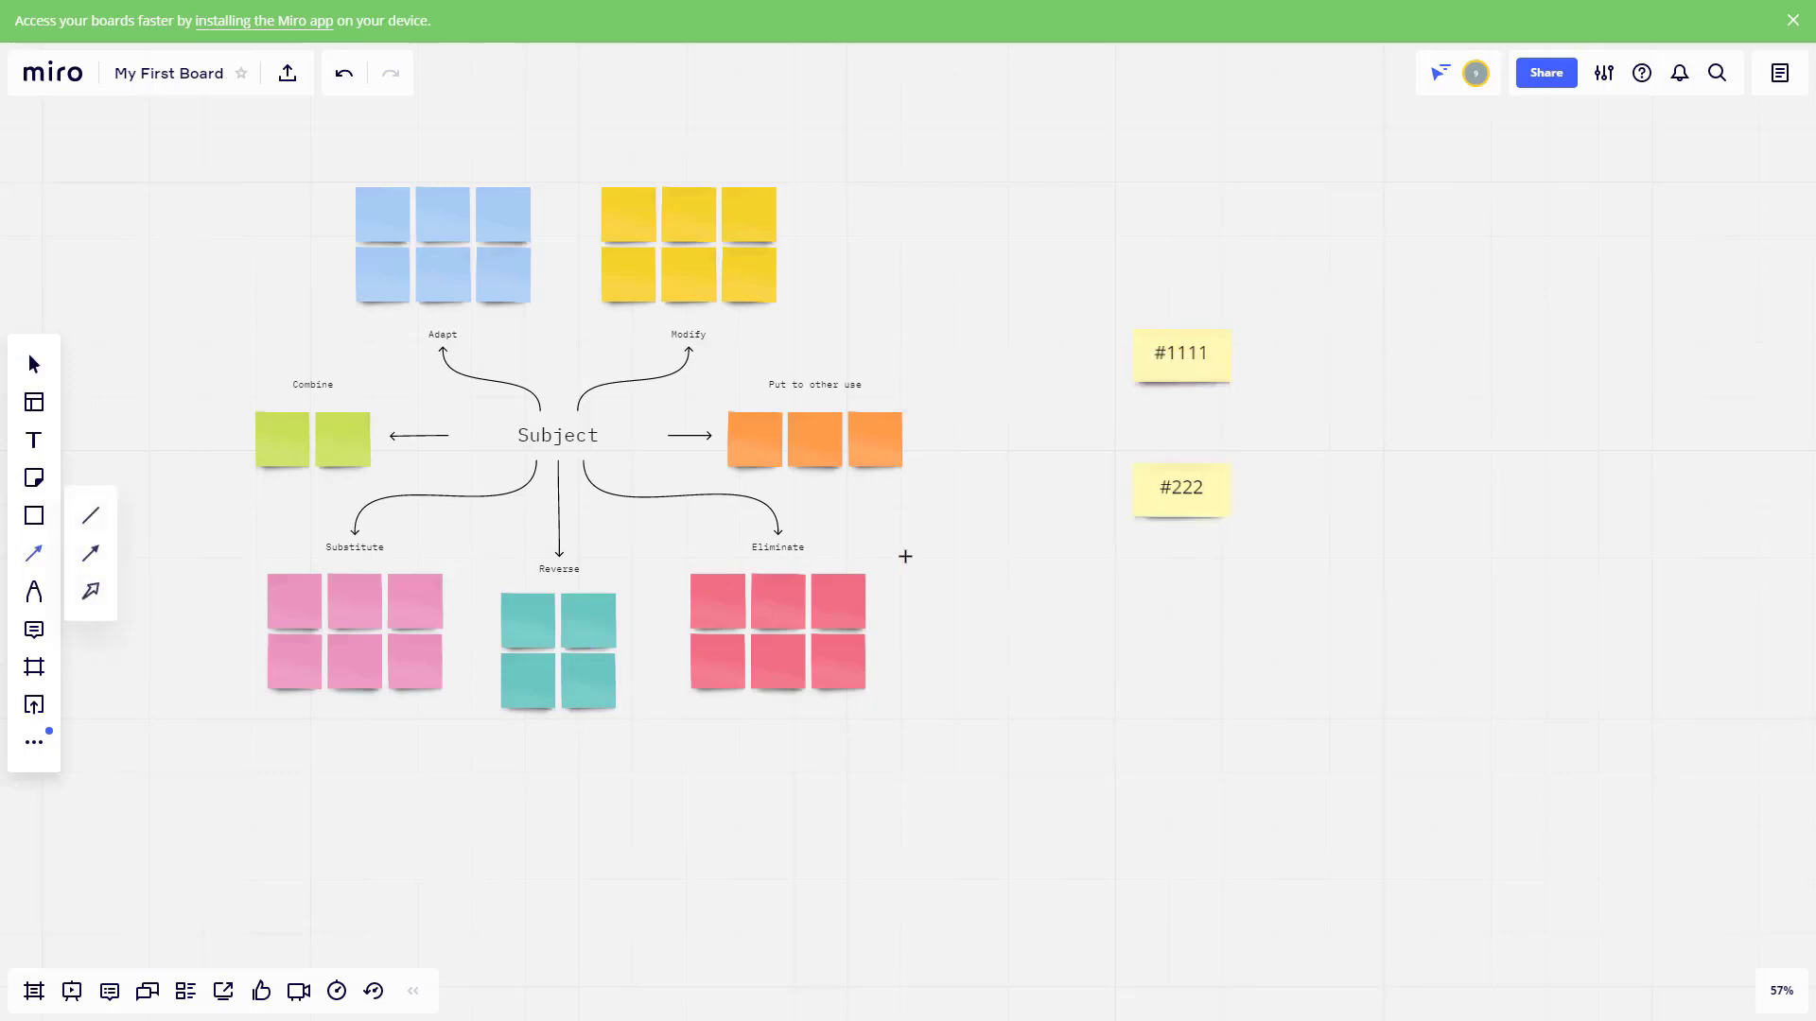
drag(1179, 358, 1181, 490)
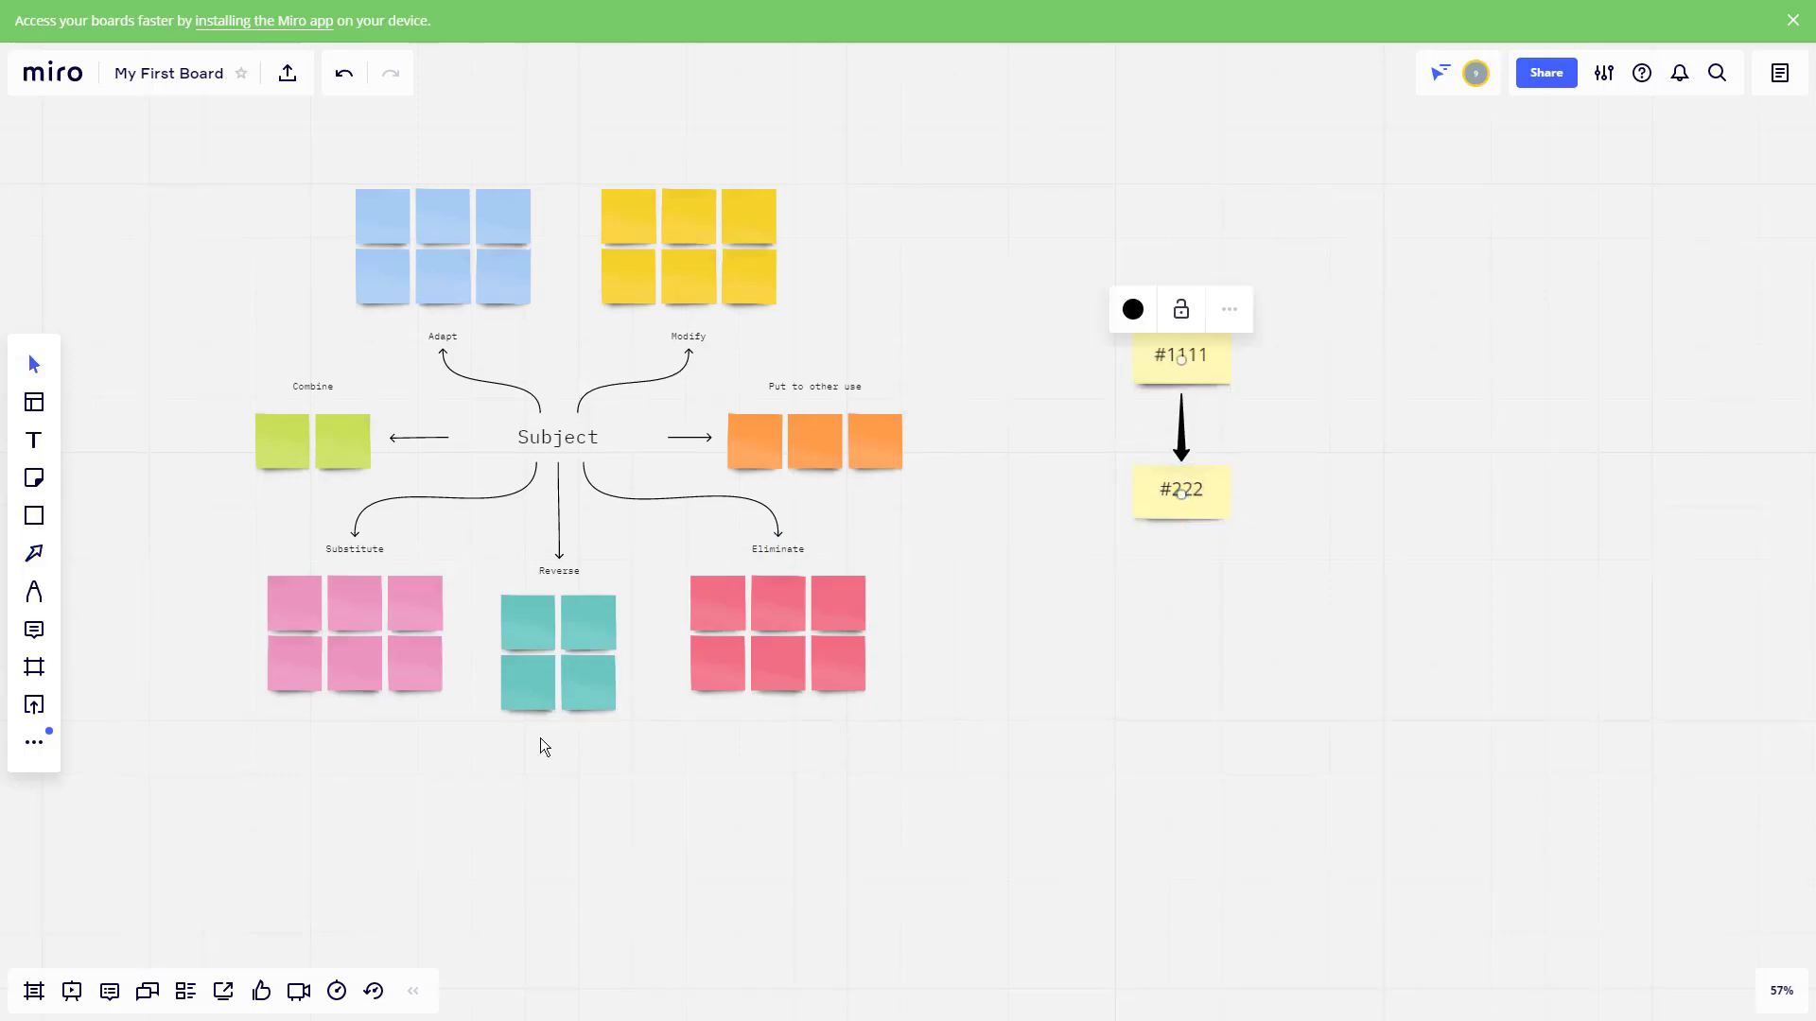
click(1227, 515)
click(1269, 648)
Copy the board's invite link
scroll(1340, 440, up, 5)
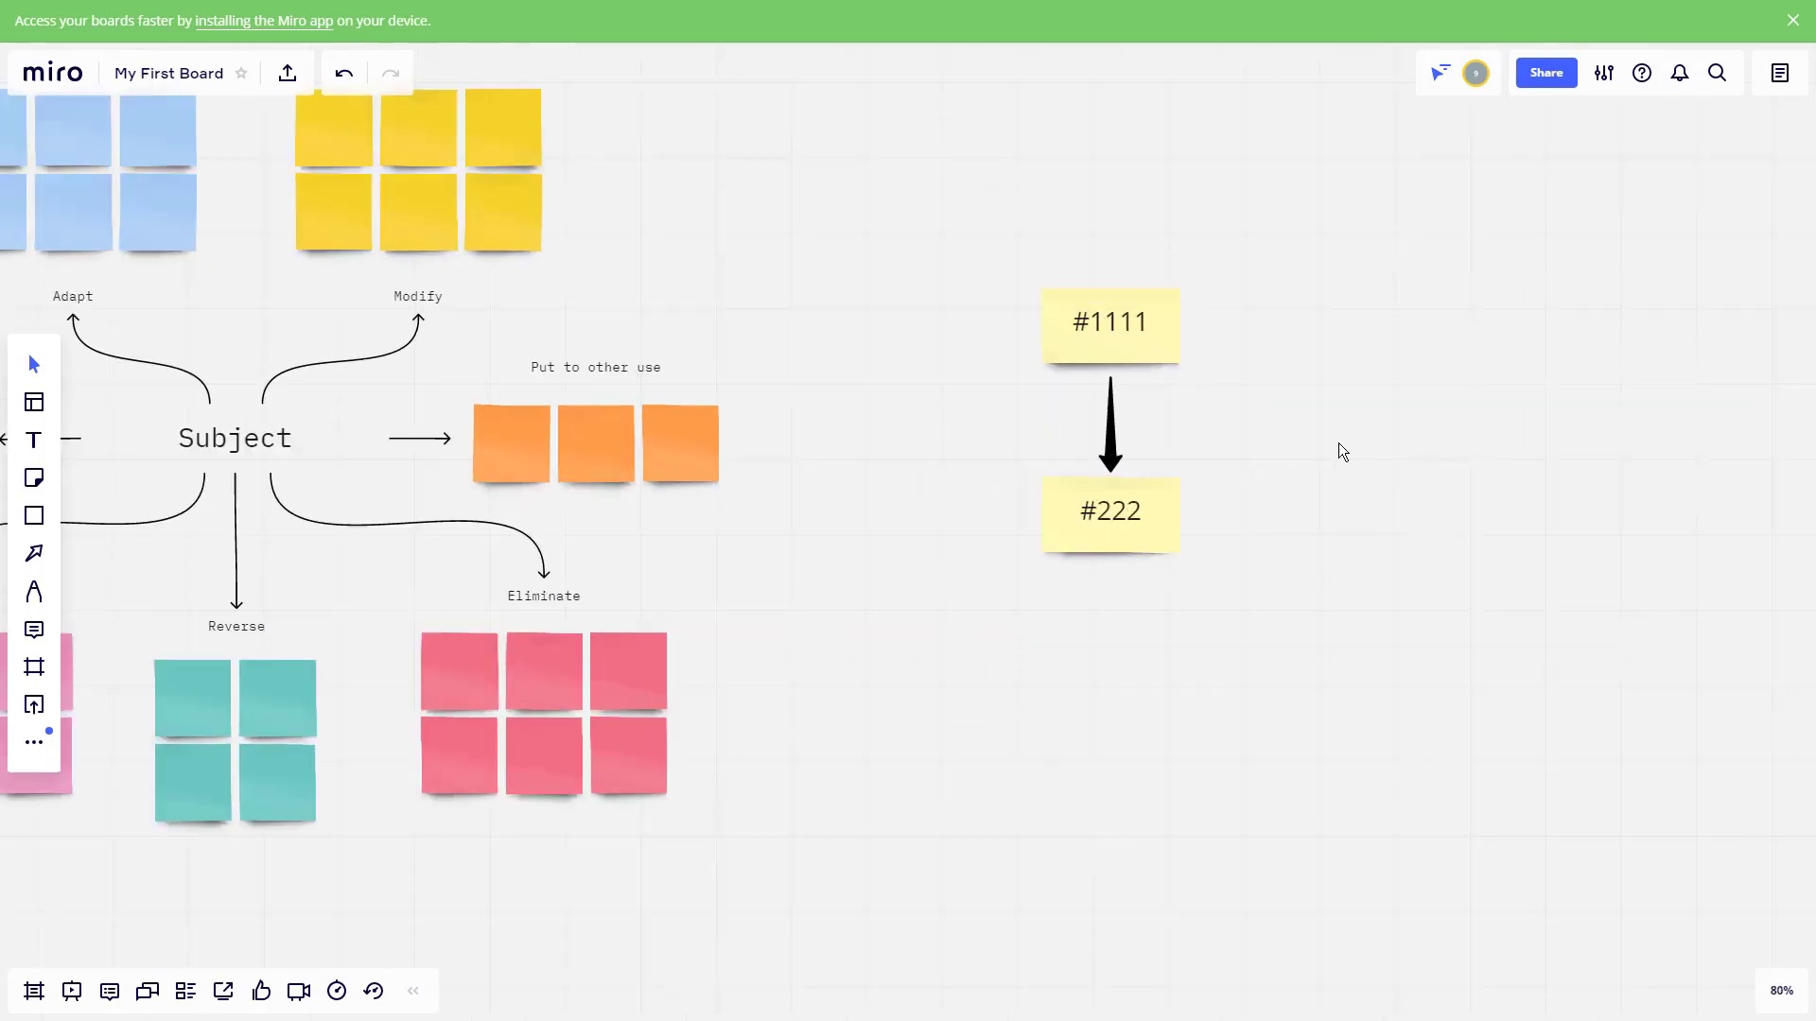
scroll(1163, 404, down, 6)
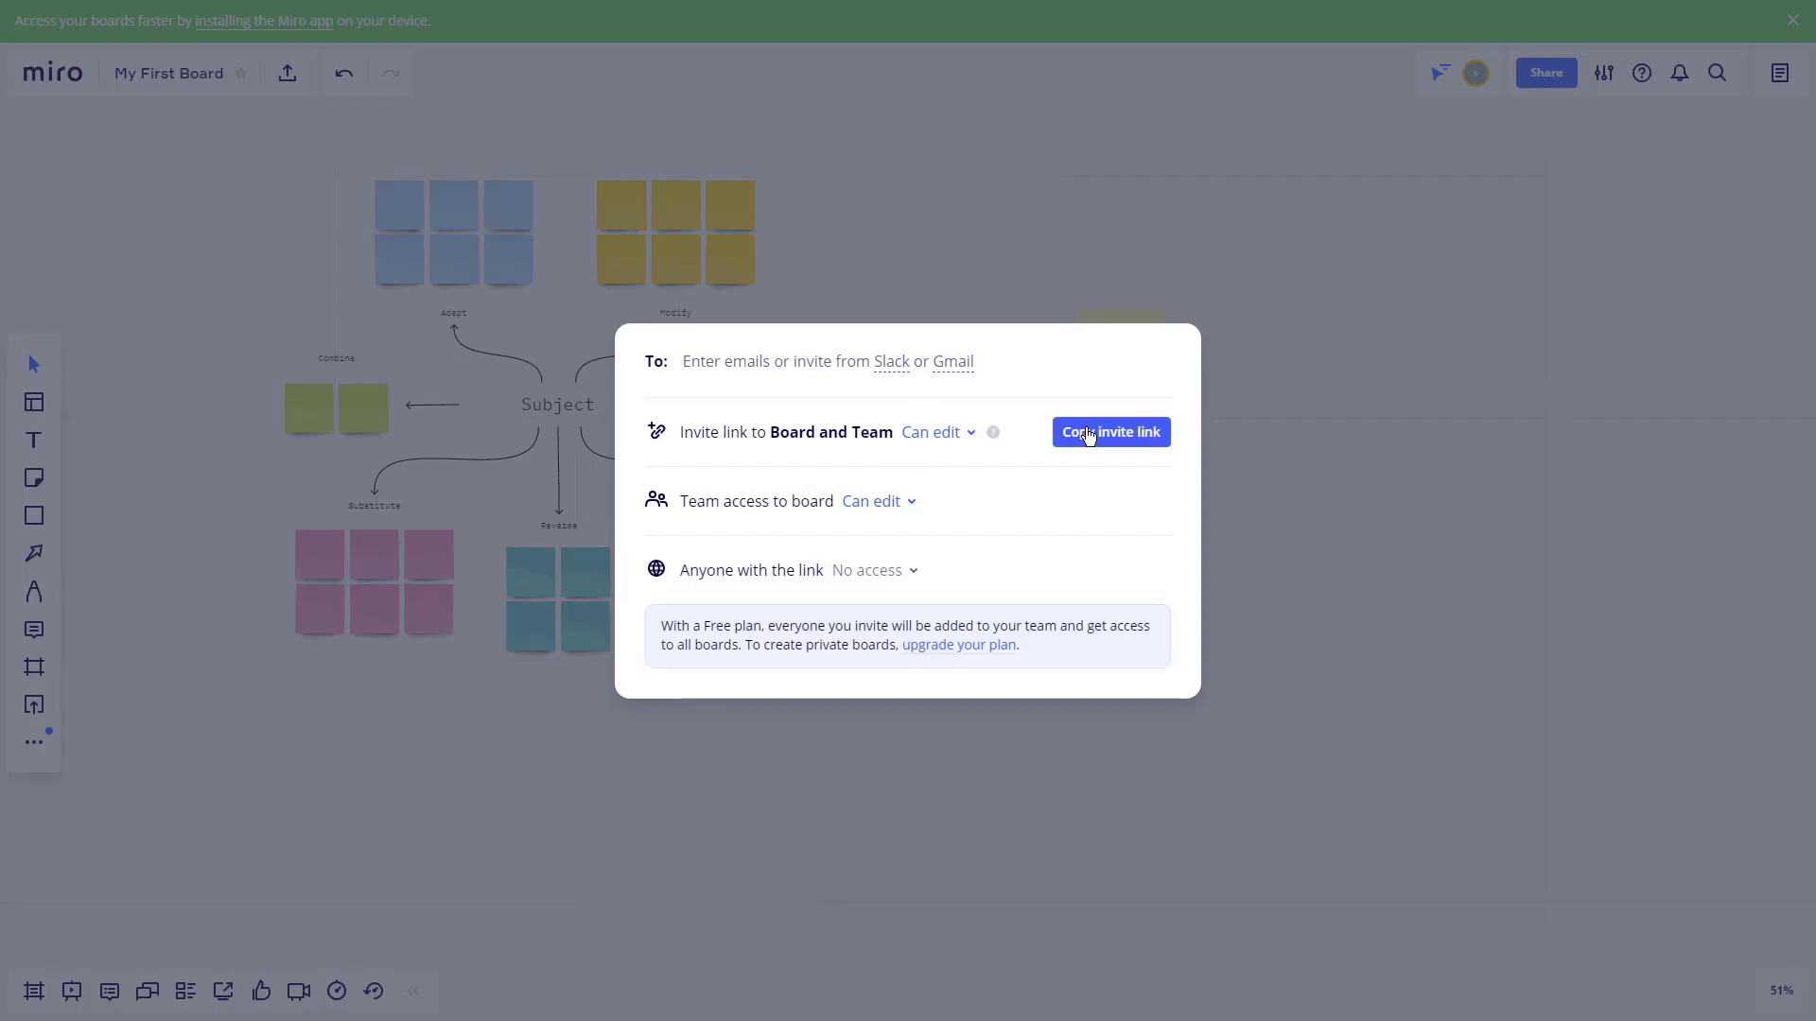
click(1088, 435)
click(1386, 497)
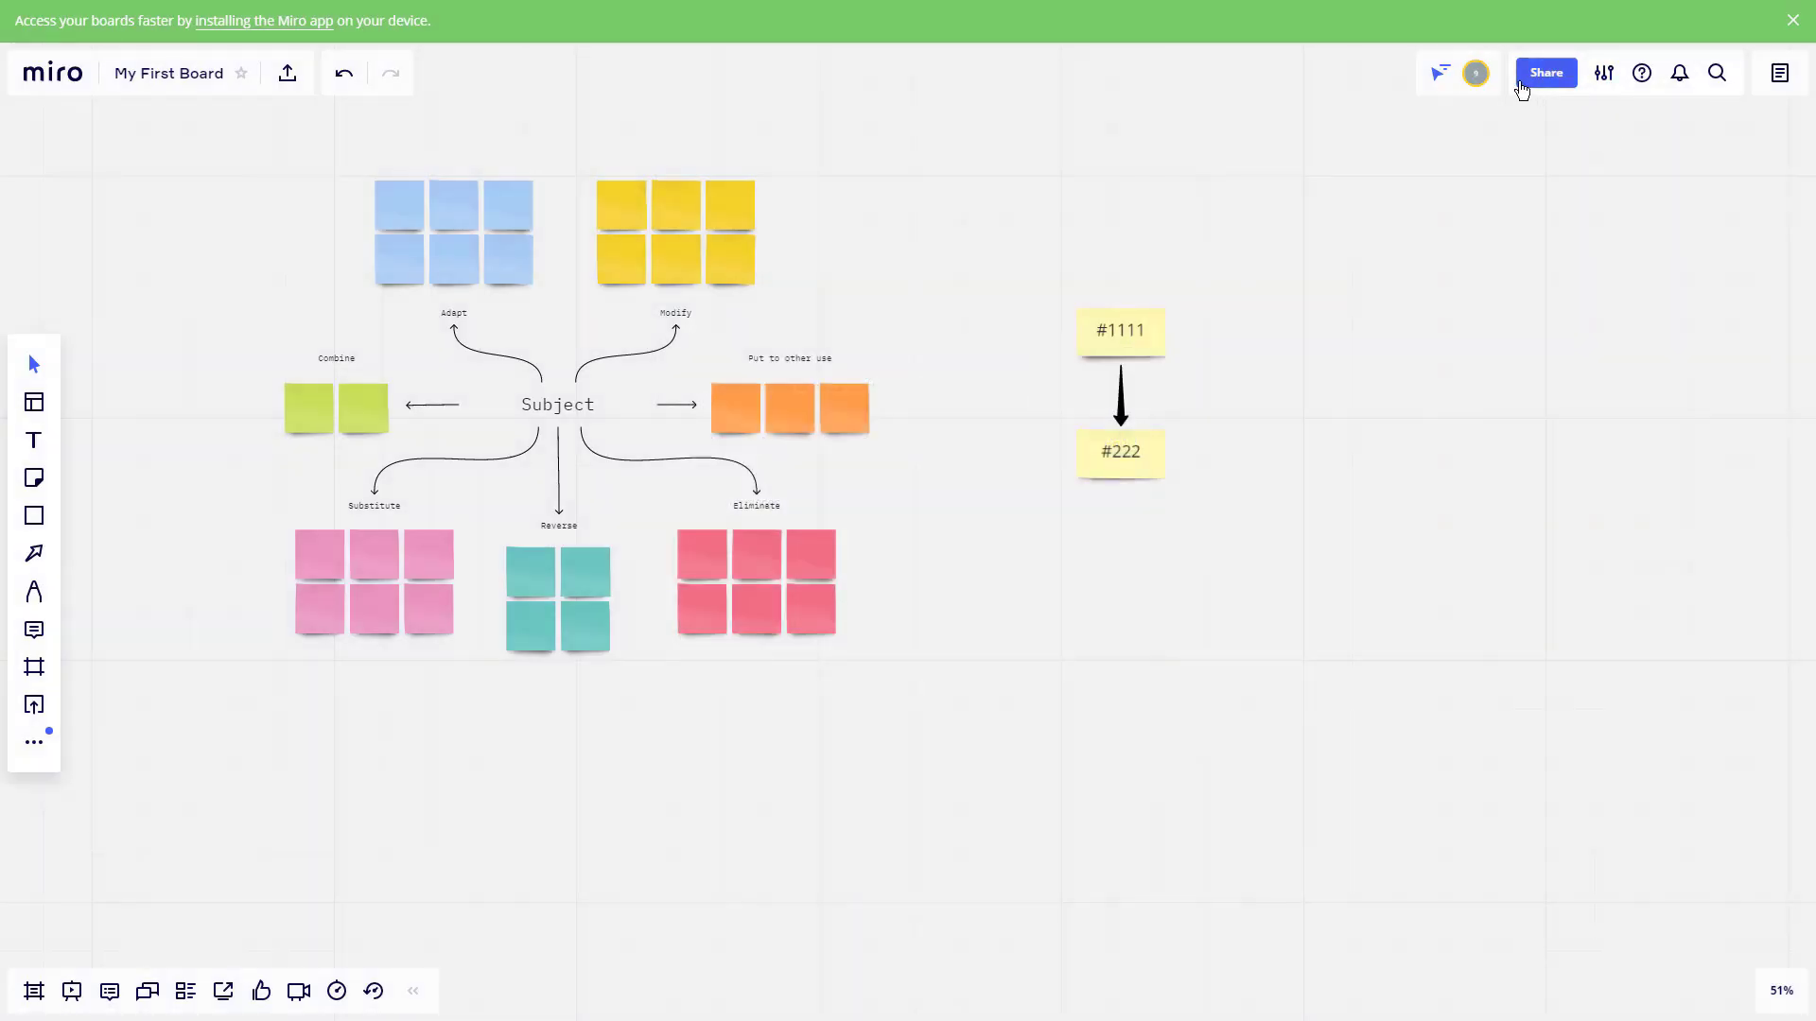
Set the board's start view to frame the map and sticky notes
click(1603, 73)
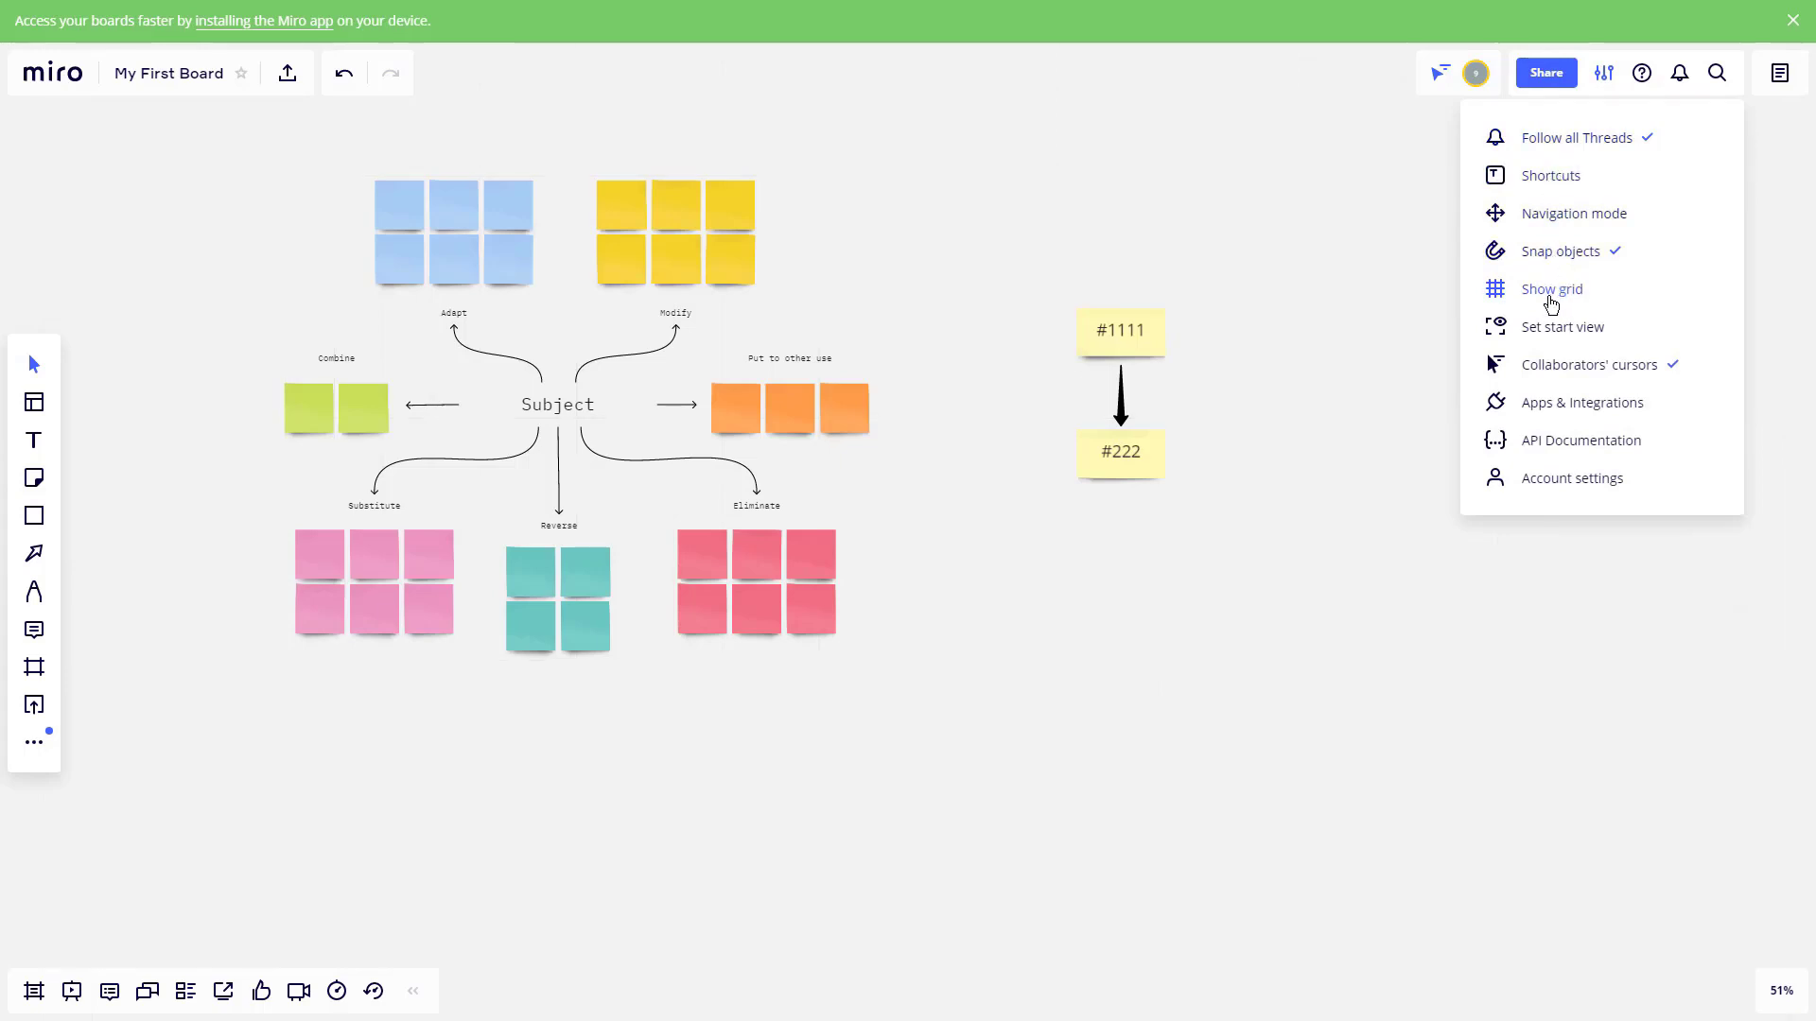
click(1562, 329)
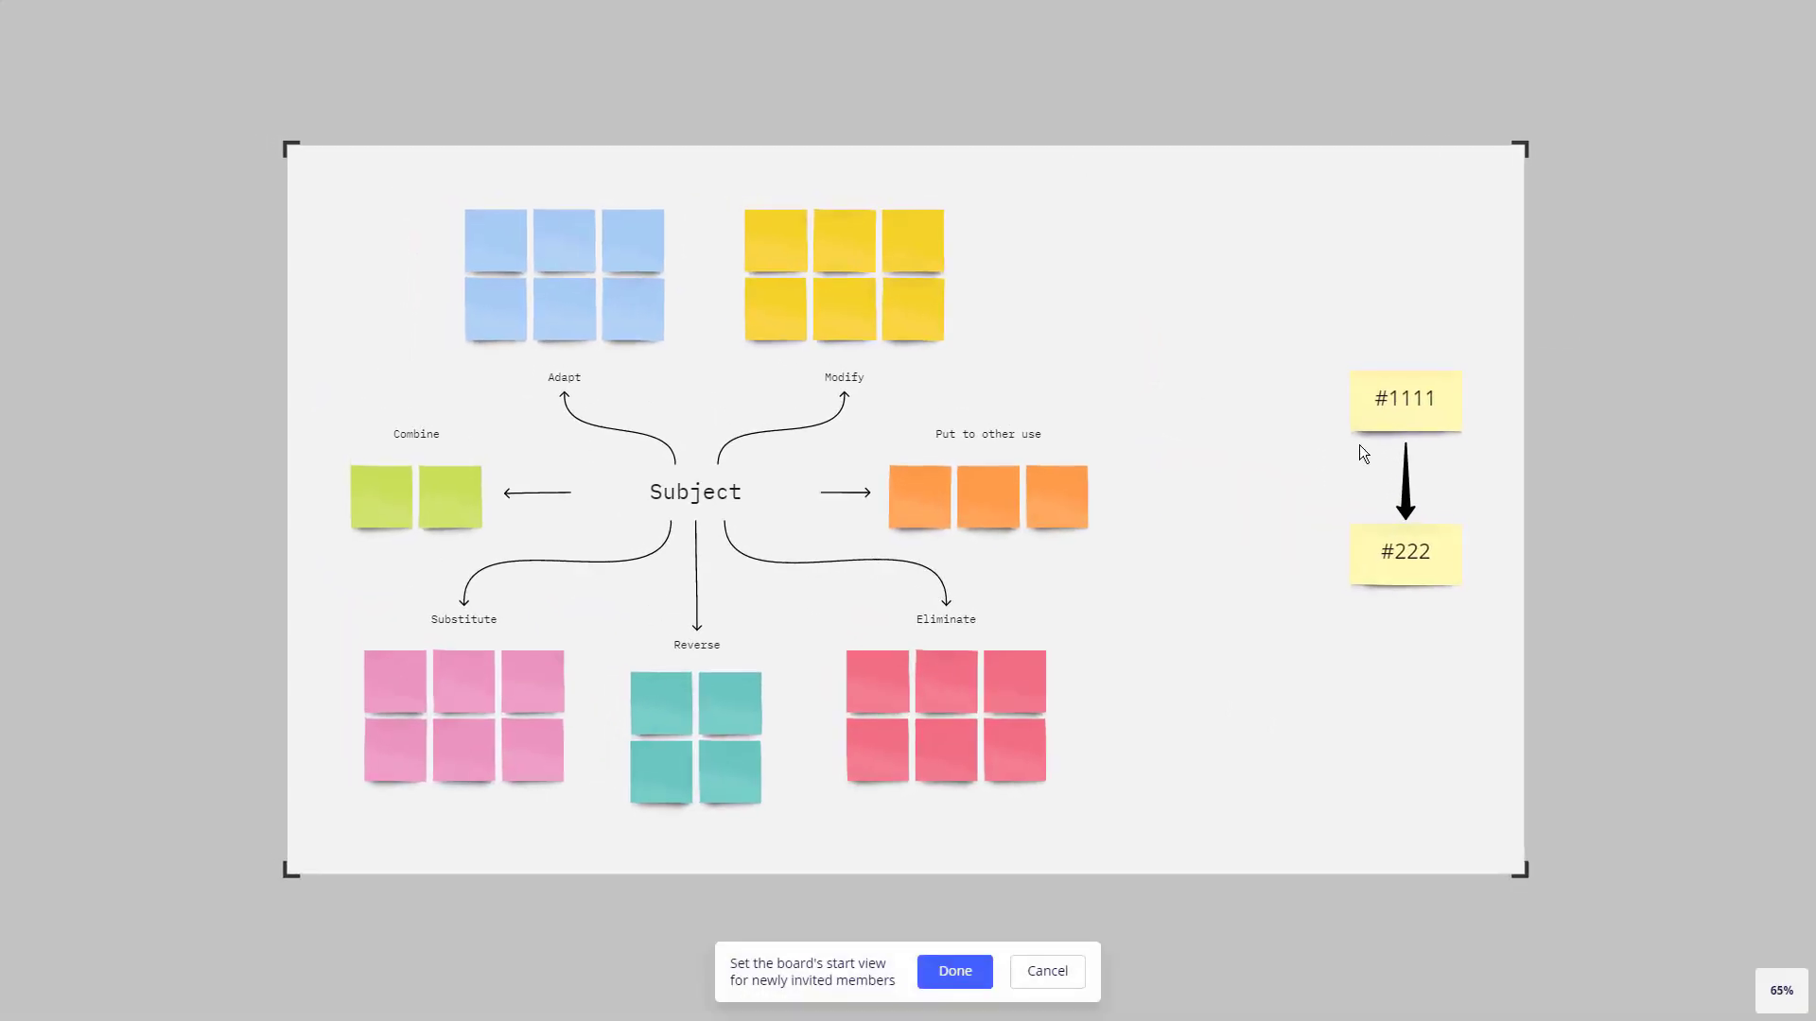
drag(1529, 149, 1491, 169)
click(956, 971)
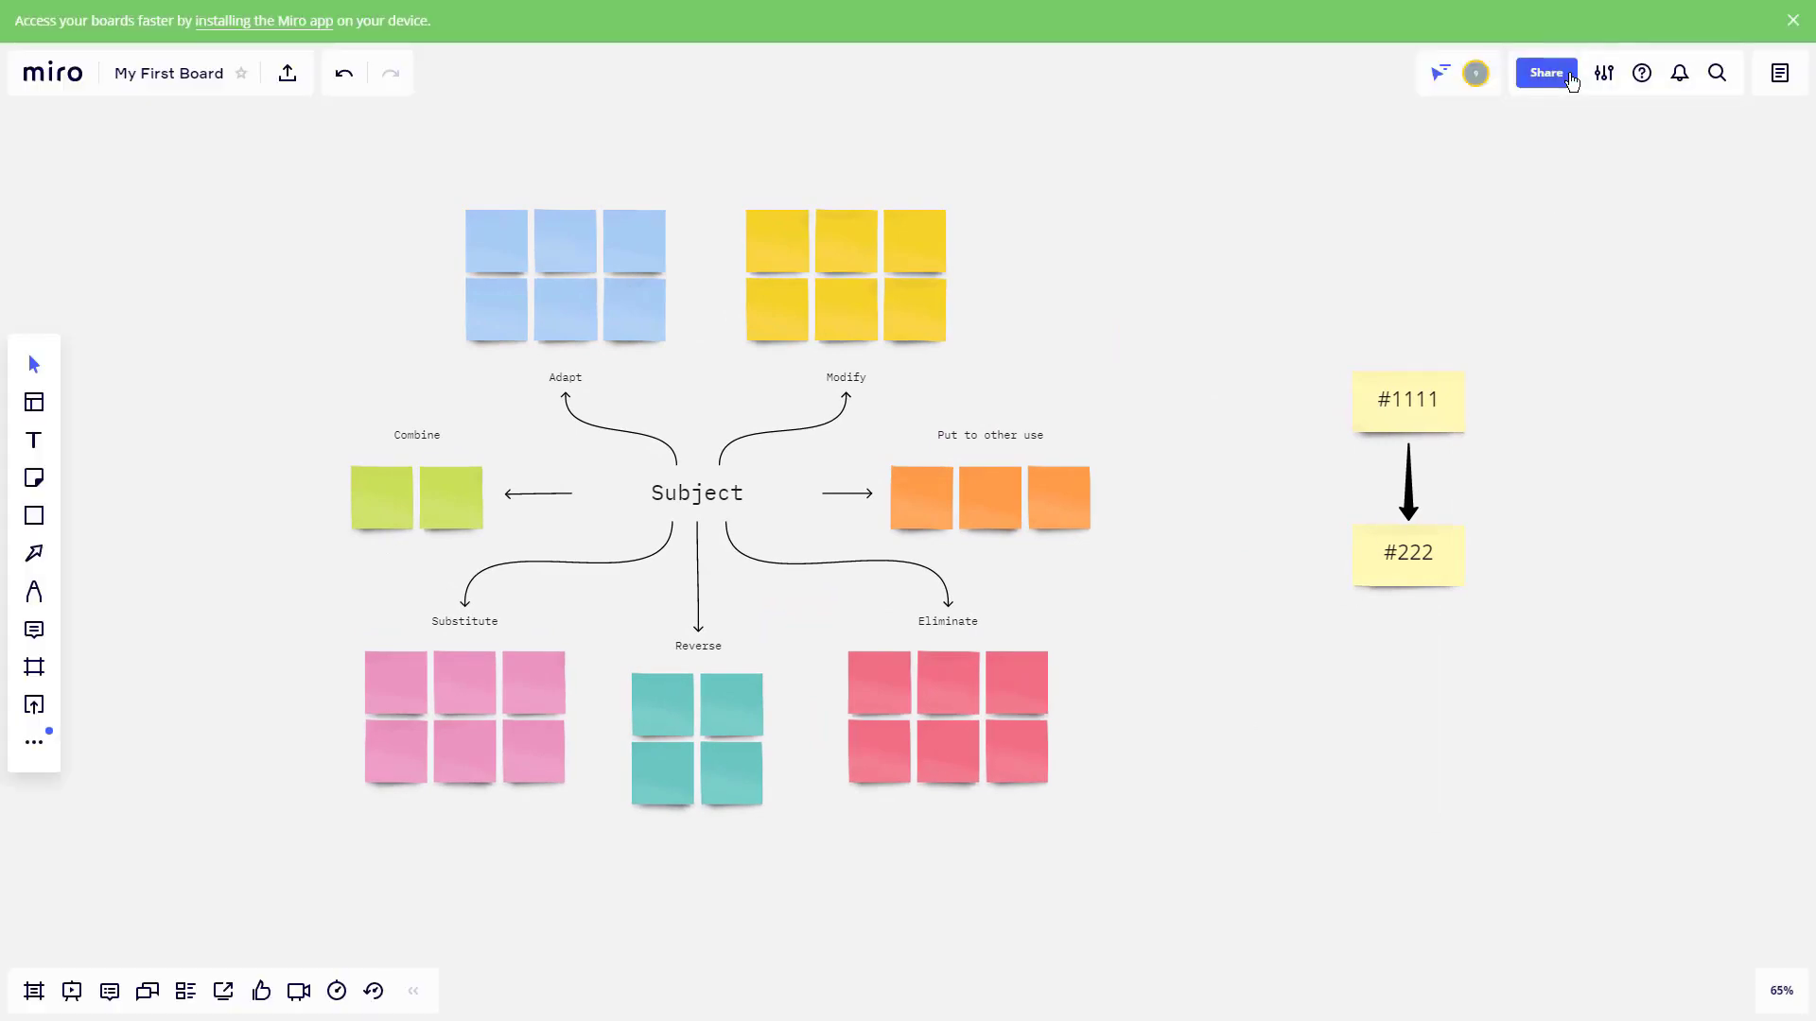
Check the notifications, then return to the All boards dashboard
click(1680, 72)
click(1784, 72)
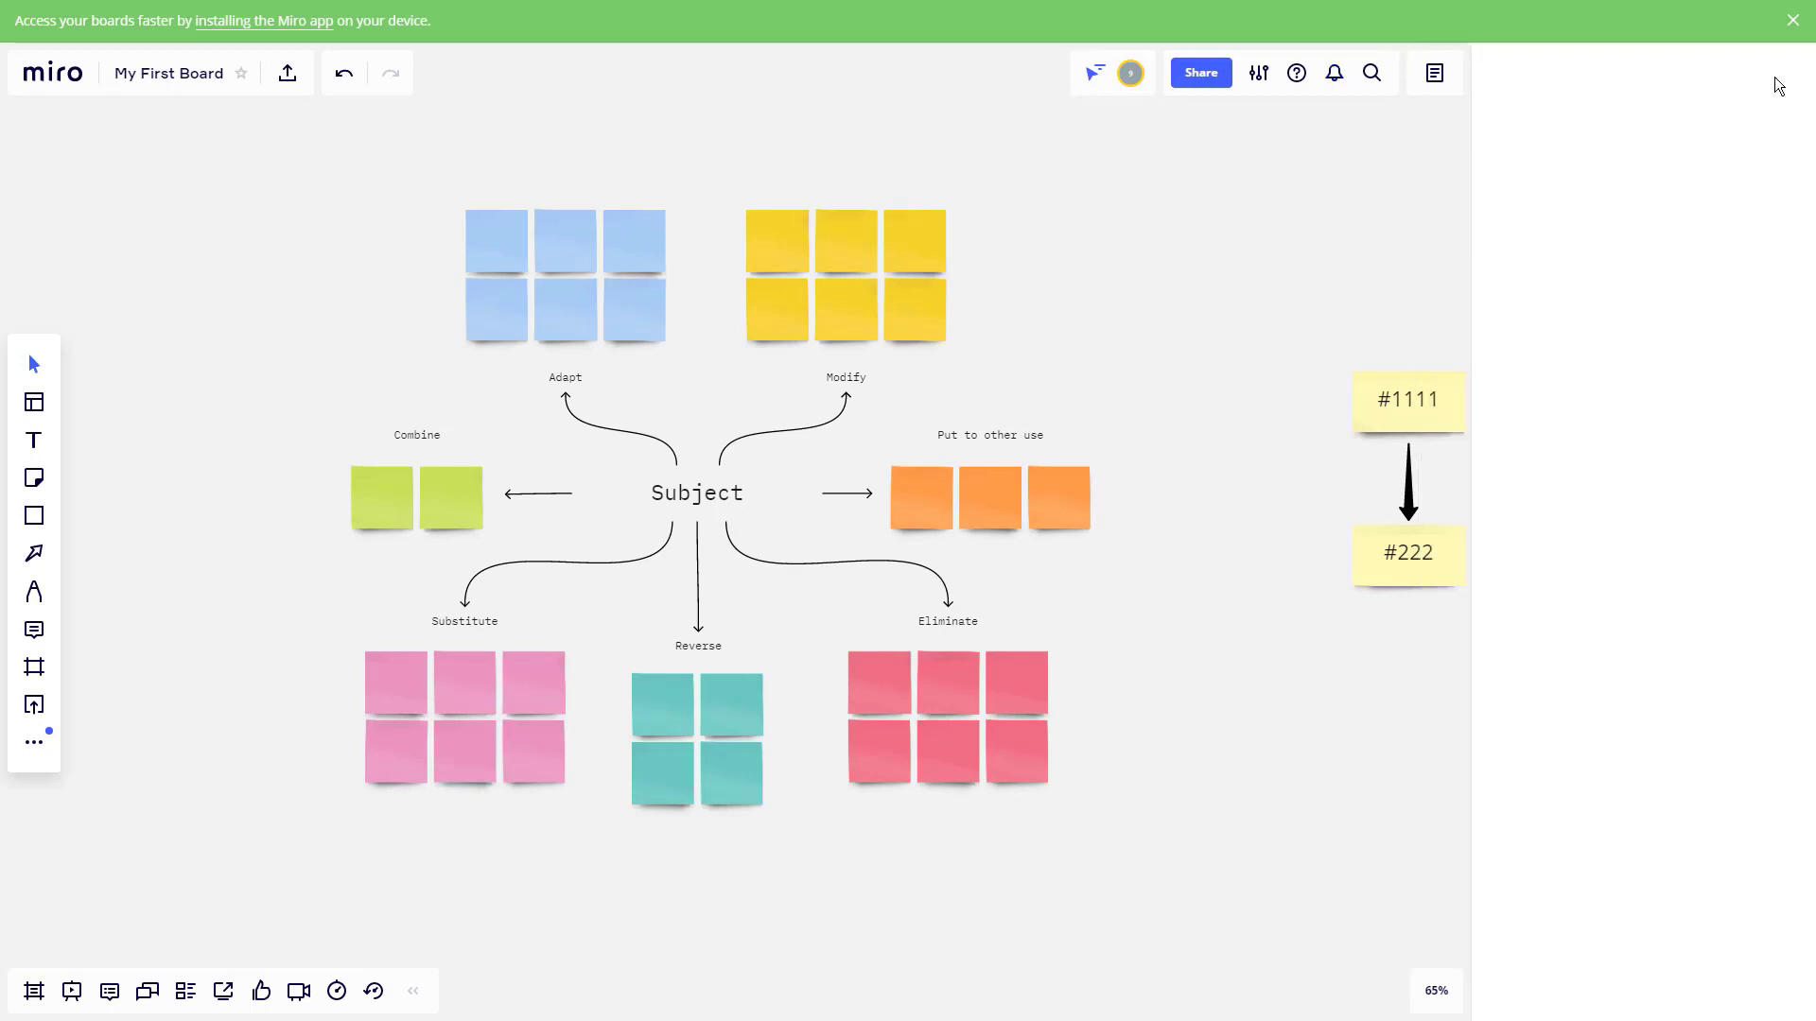
click(52, 73)
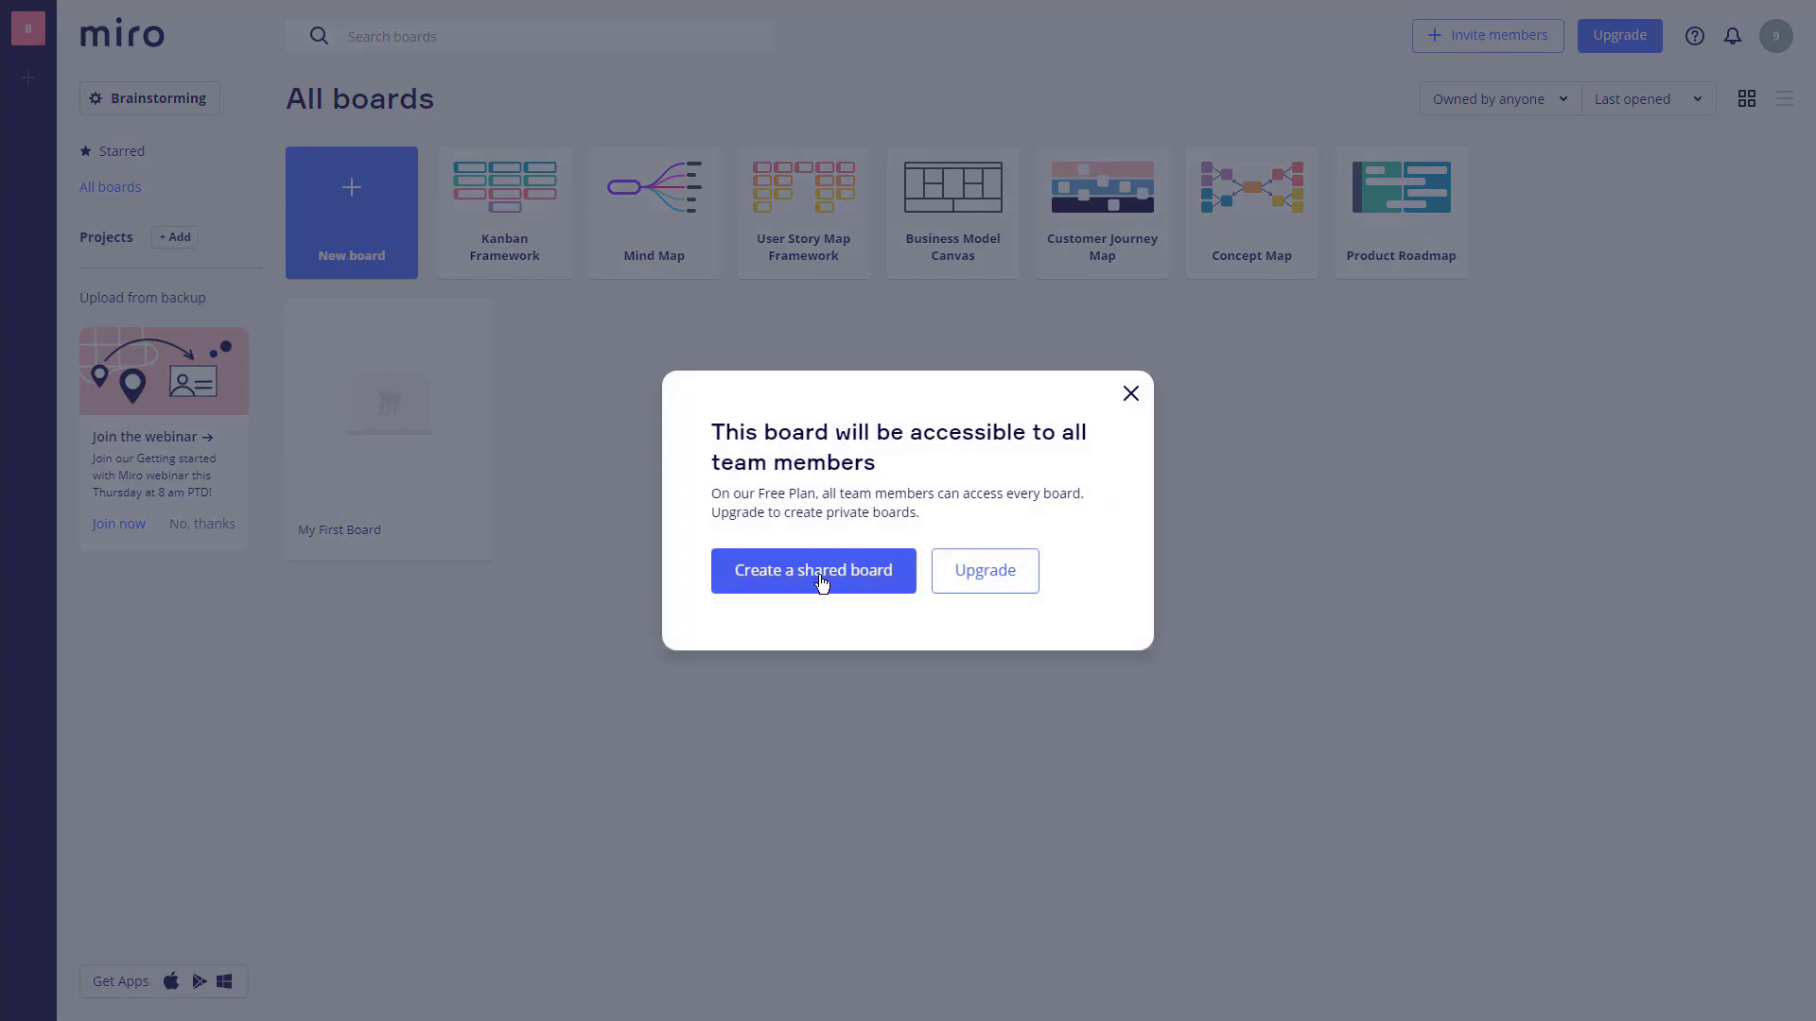
Create a shared Mind Map board and delete its starter Problem mind map
click(819, 577)
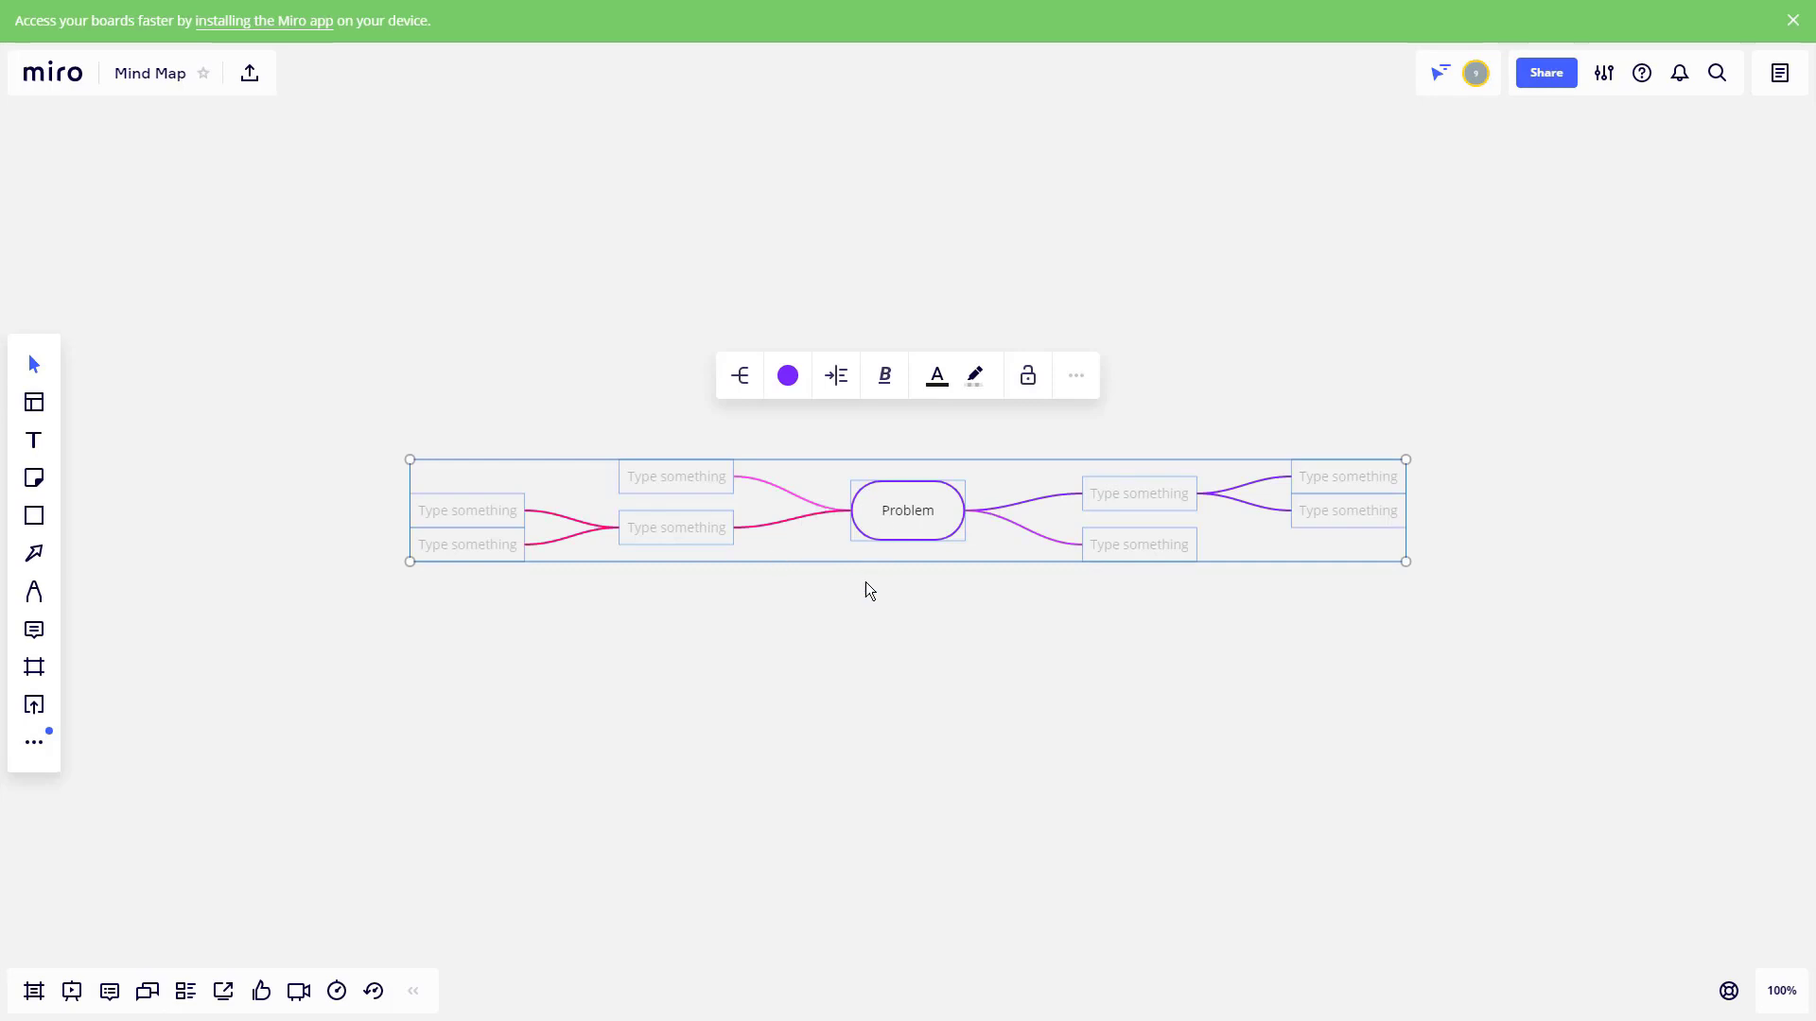
key(Delete)
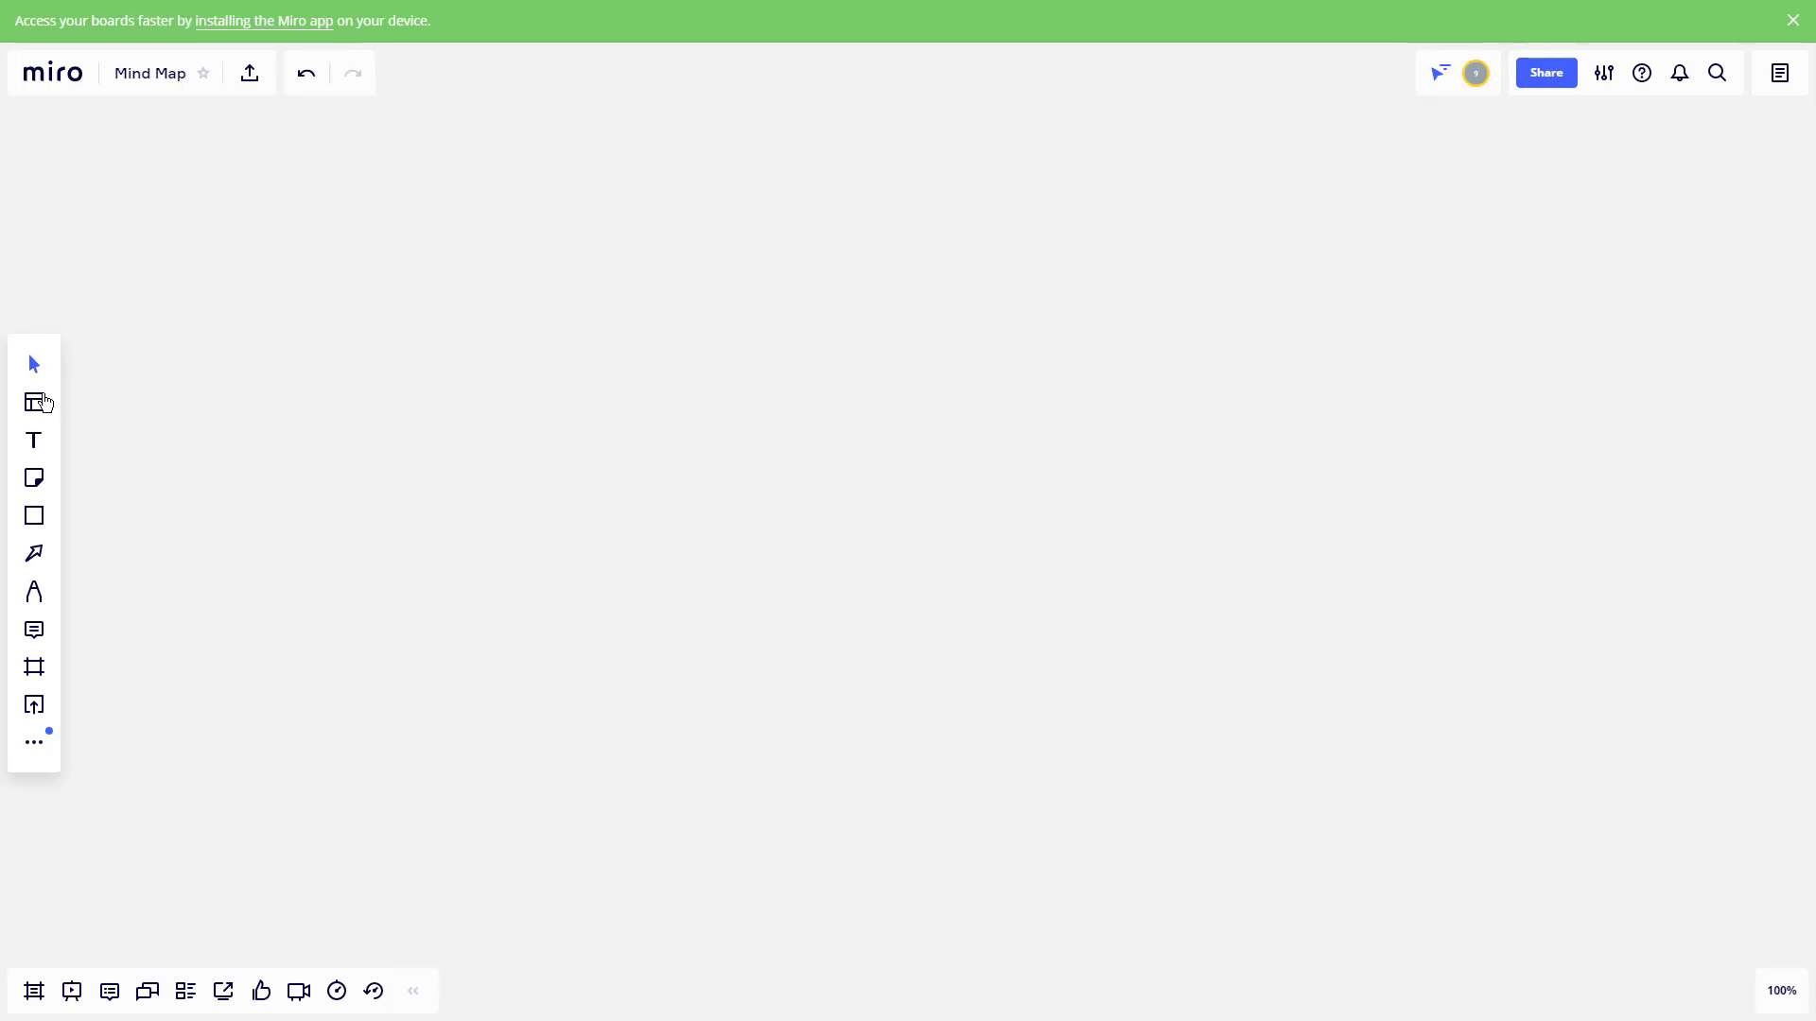
Add a pink sticky note reading 'Problem' to the empty board
click(52, 399)
click(1488, 56)
double_click(685, 651)
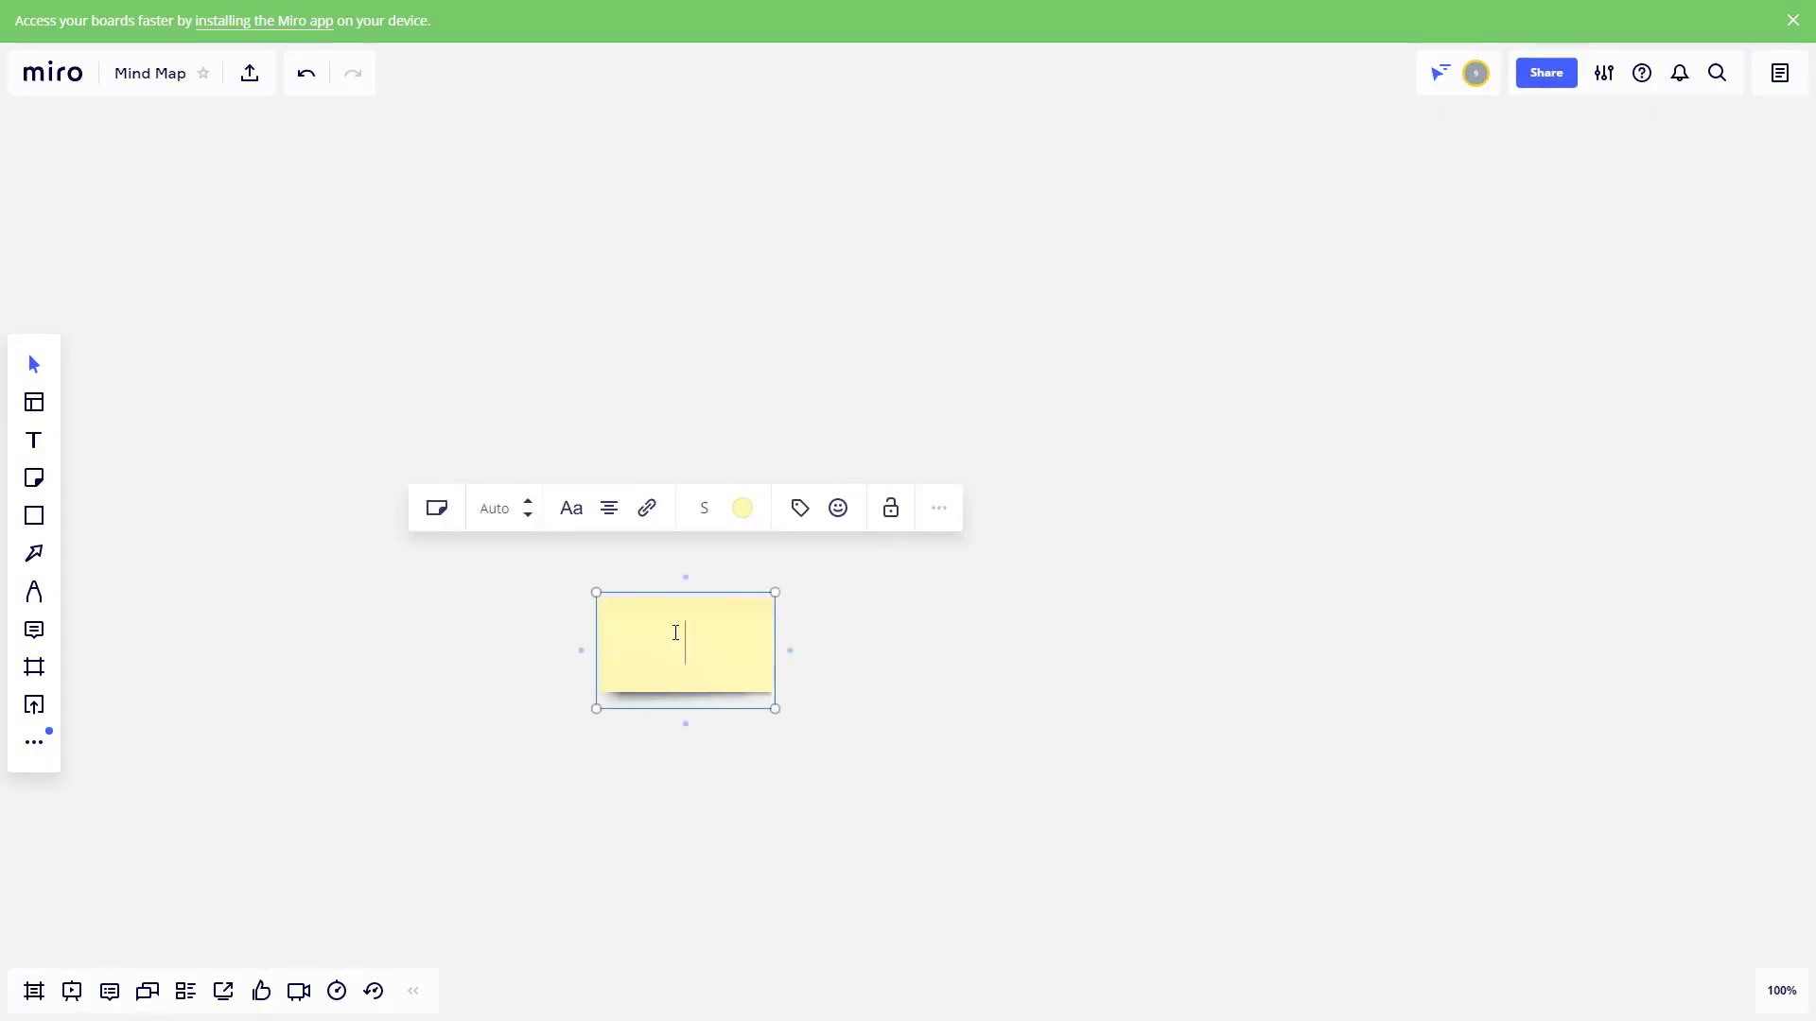
text(Problem)
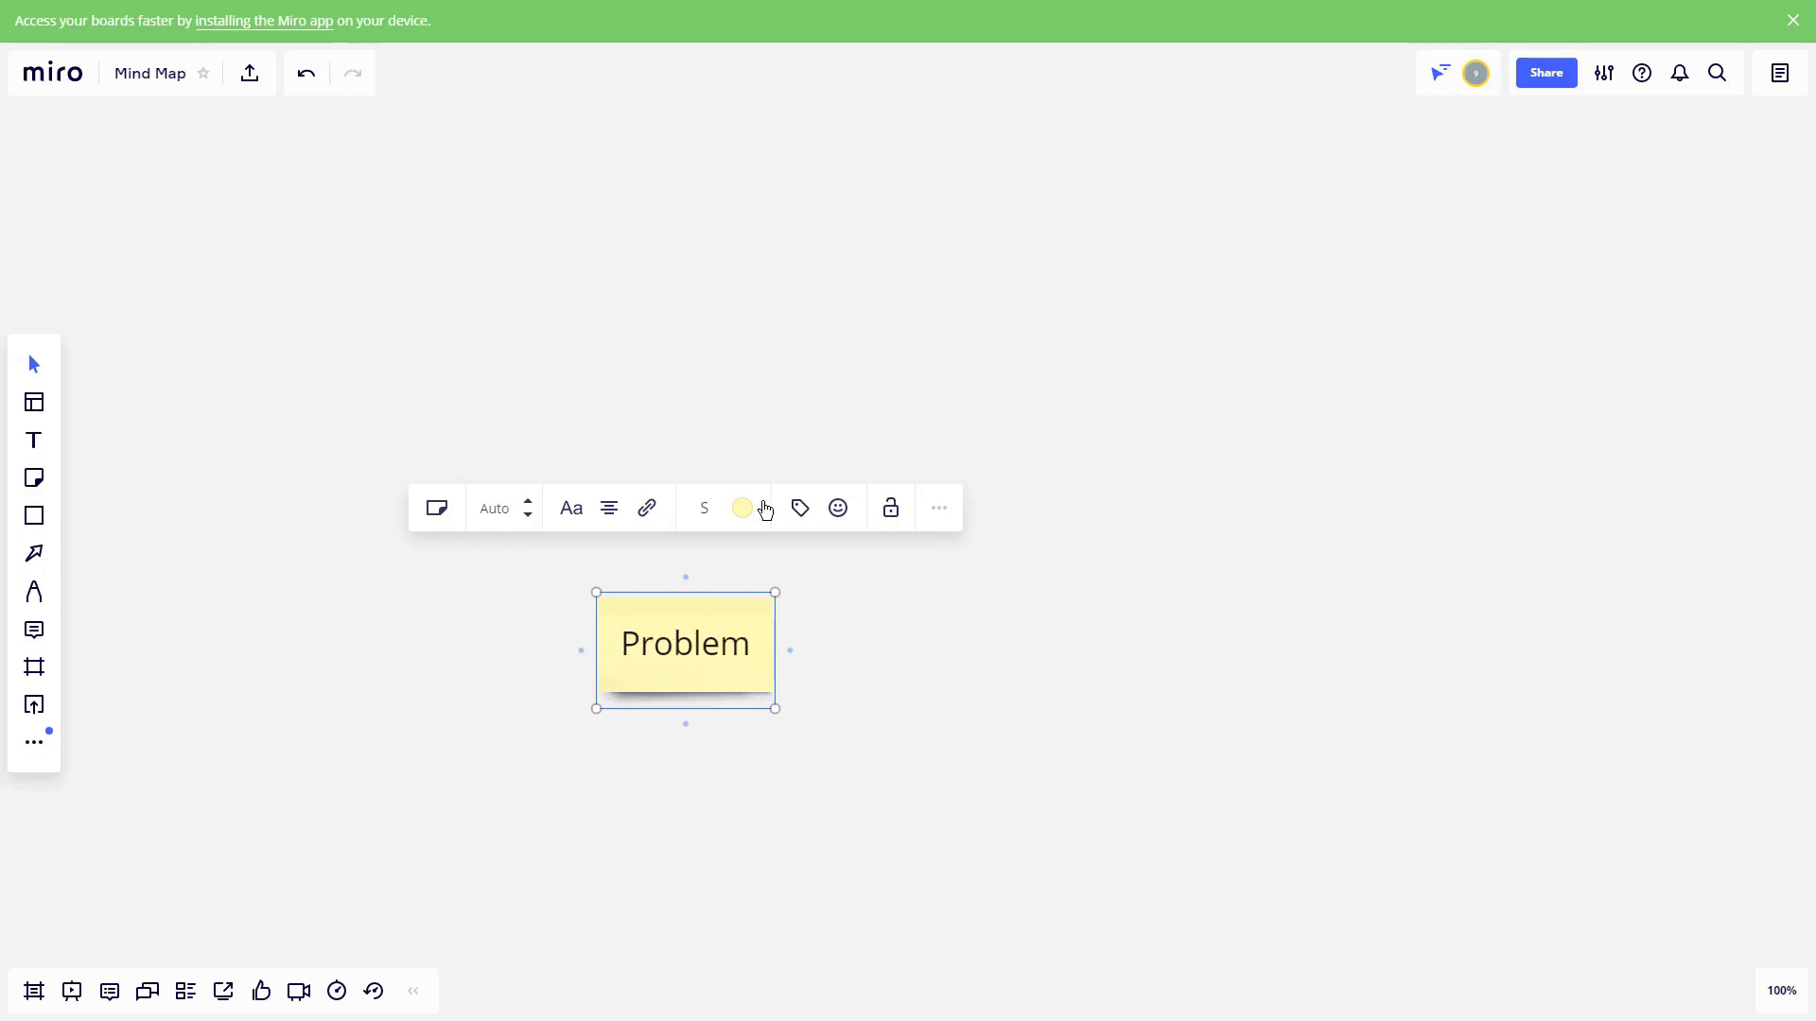
click(765, 508)
click(800, 638)
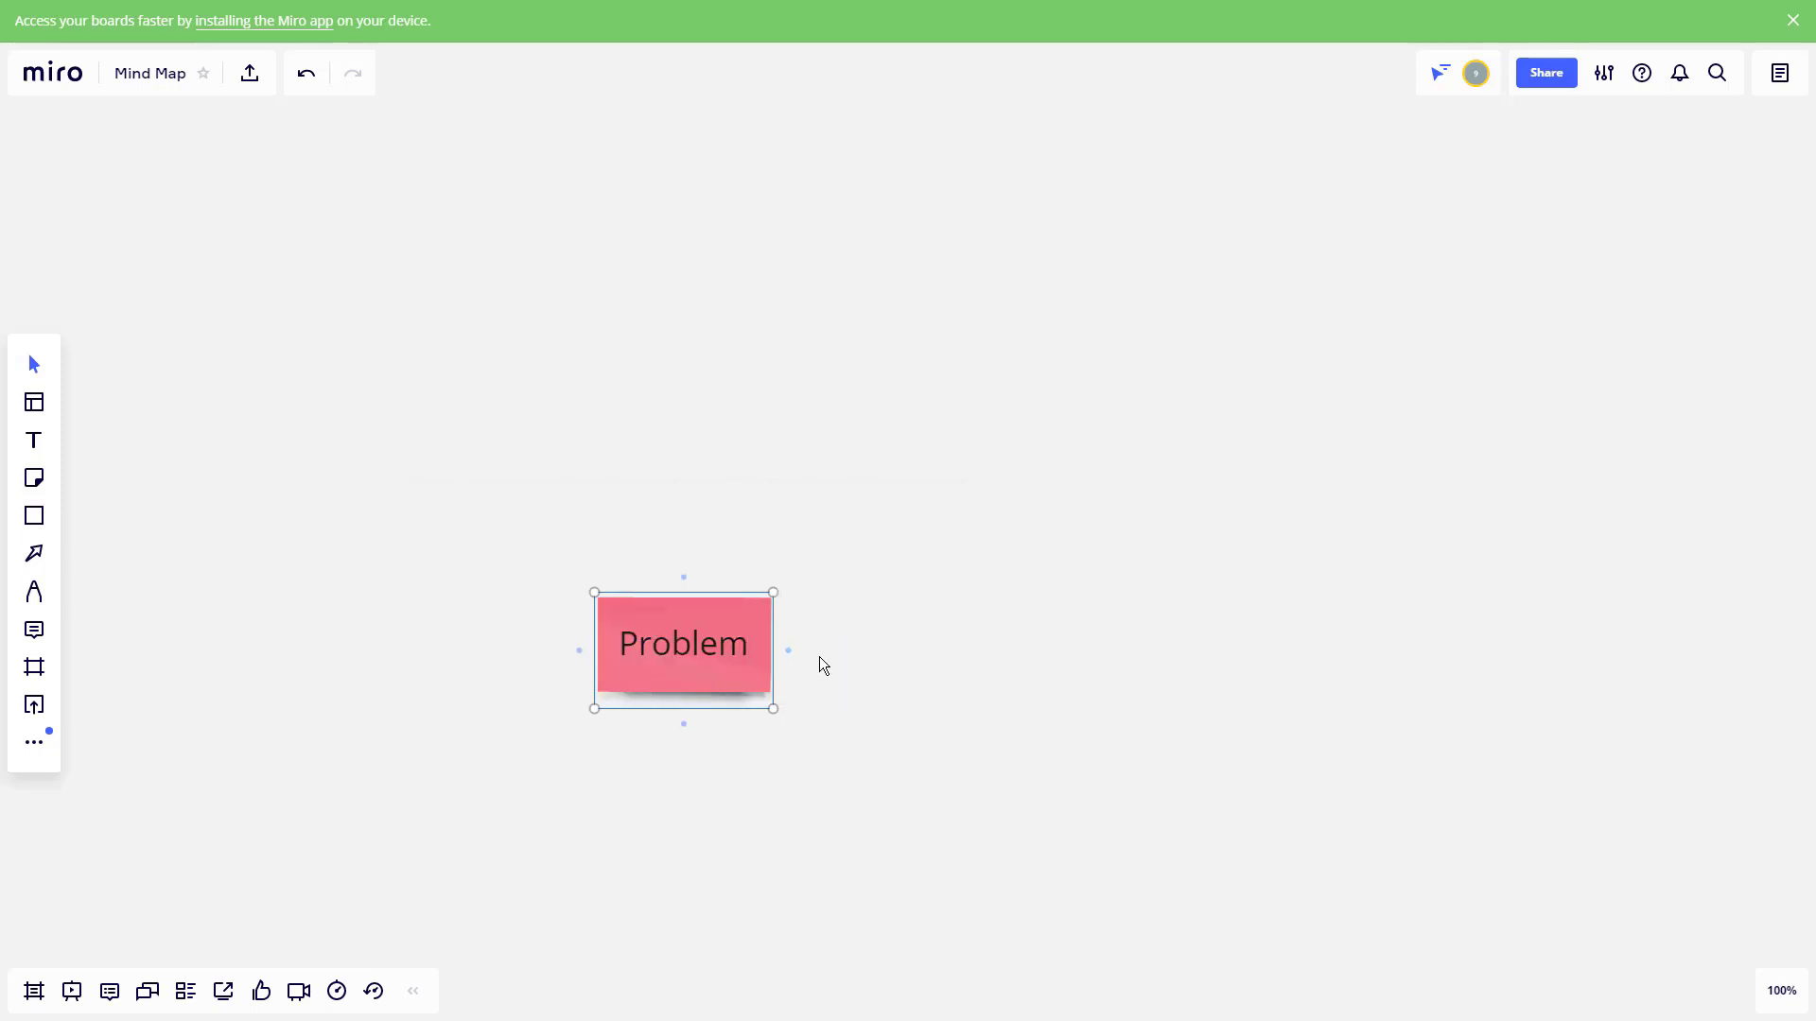
Add three more sticky notes reading 'Idea #1', 'Idea #2' and 'Idea #3'
double_click(1040, 648)
text(Idea #1)
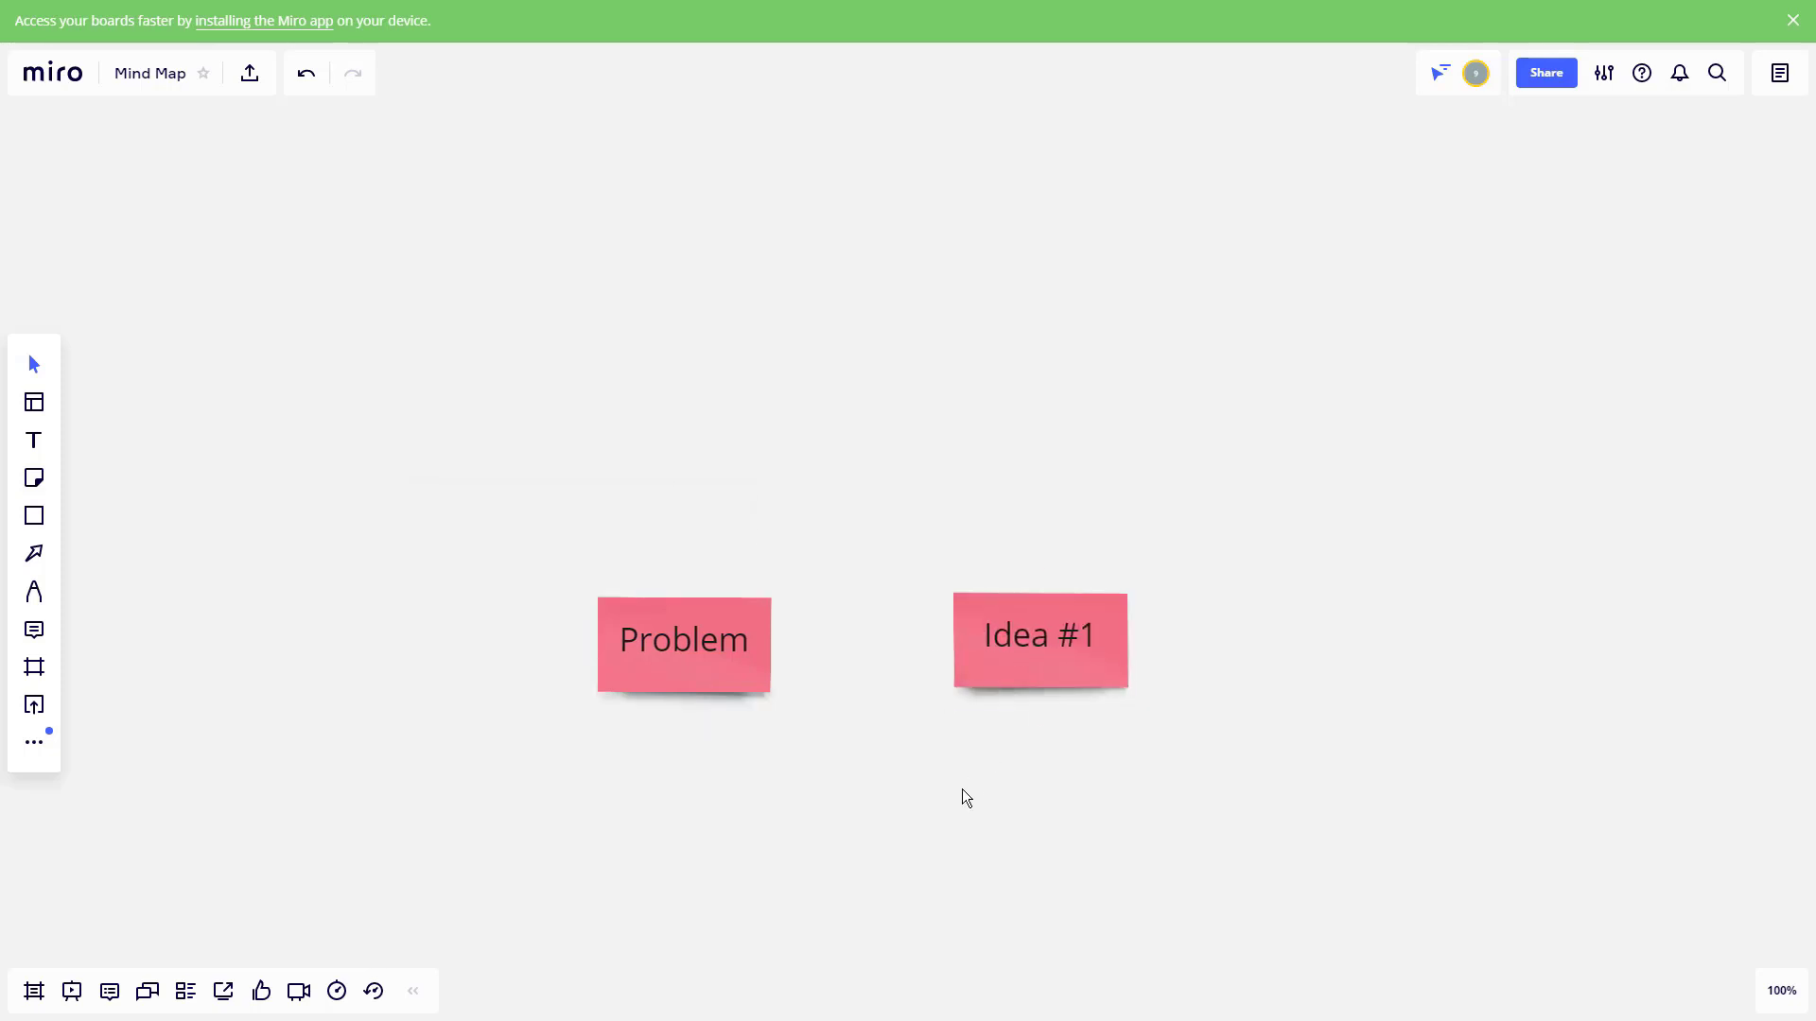
double_click(962, 792)
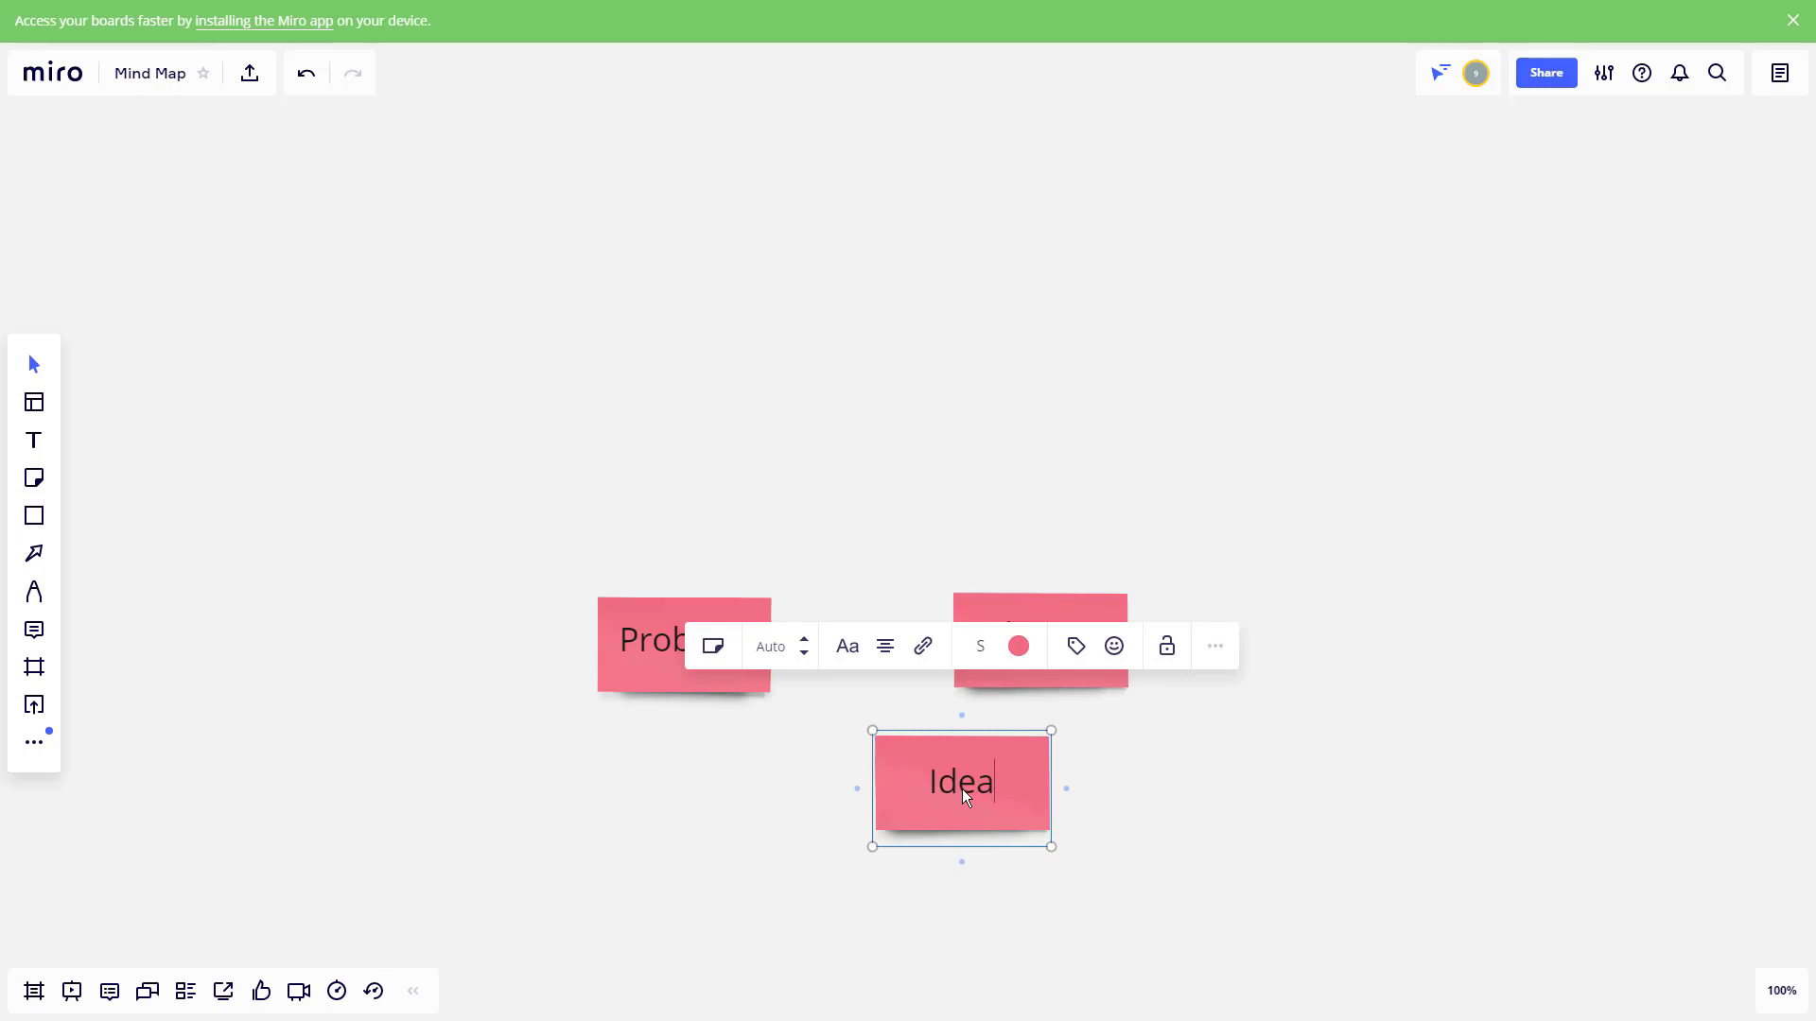
text(Idea #2)
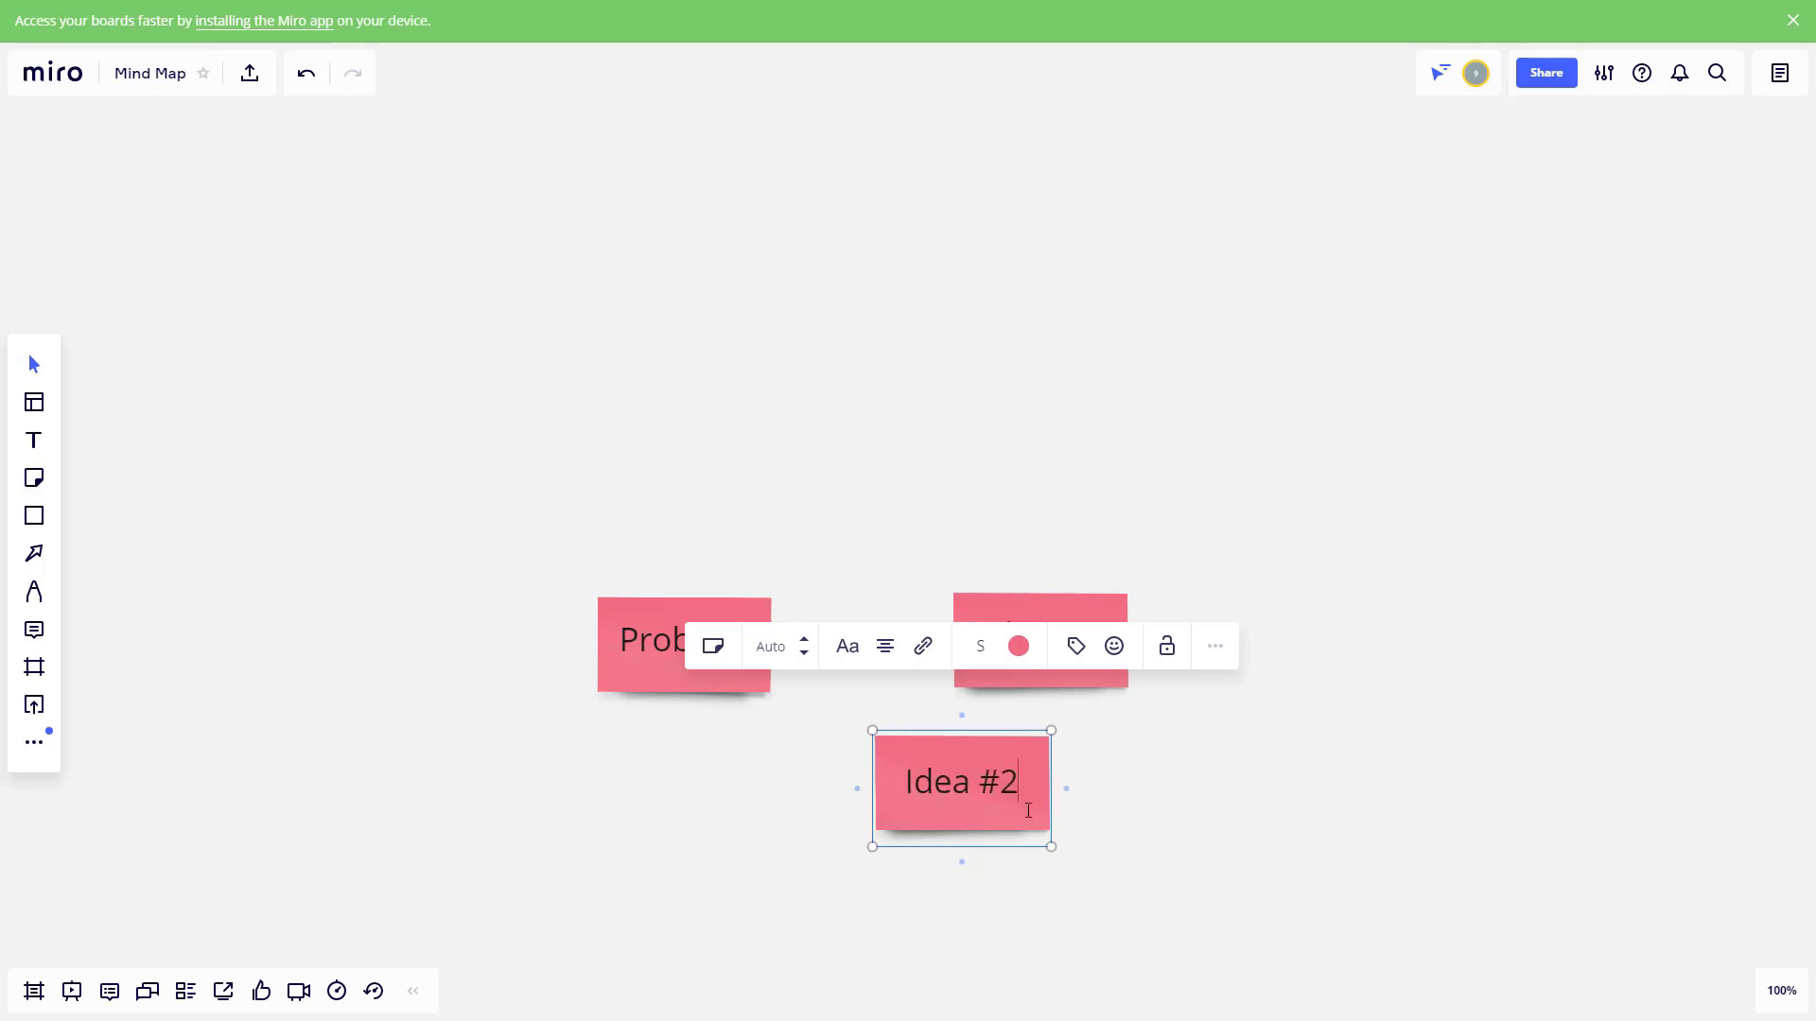
click(1171, 802)
double_click(1275, 797)
text(Idea #2)
key(BackSpace)
text(3)
click(880, 642)
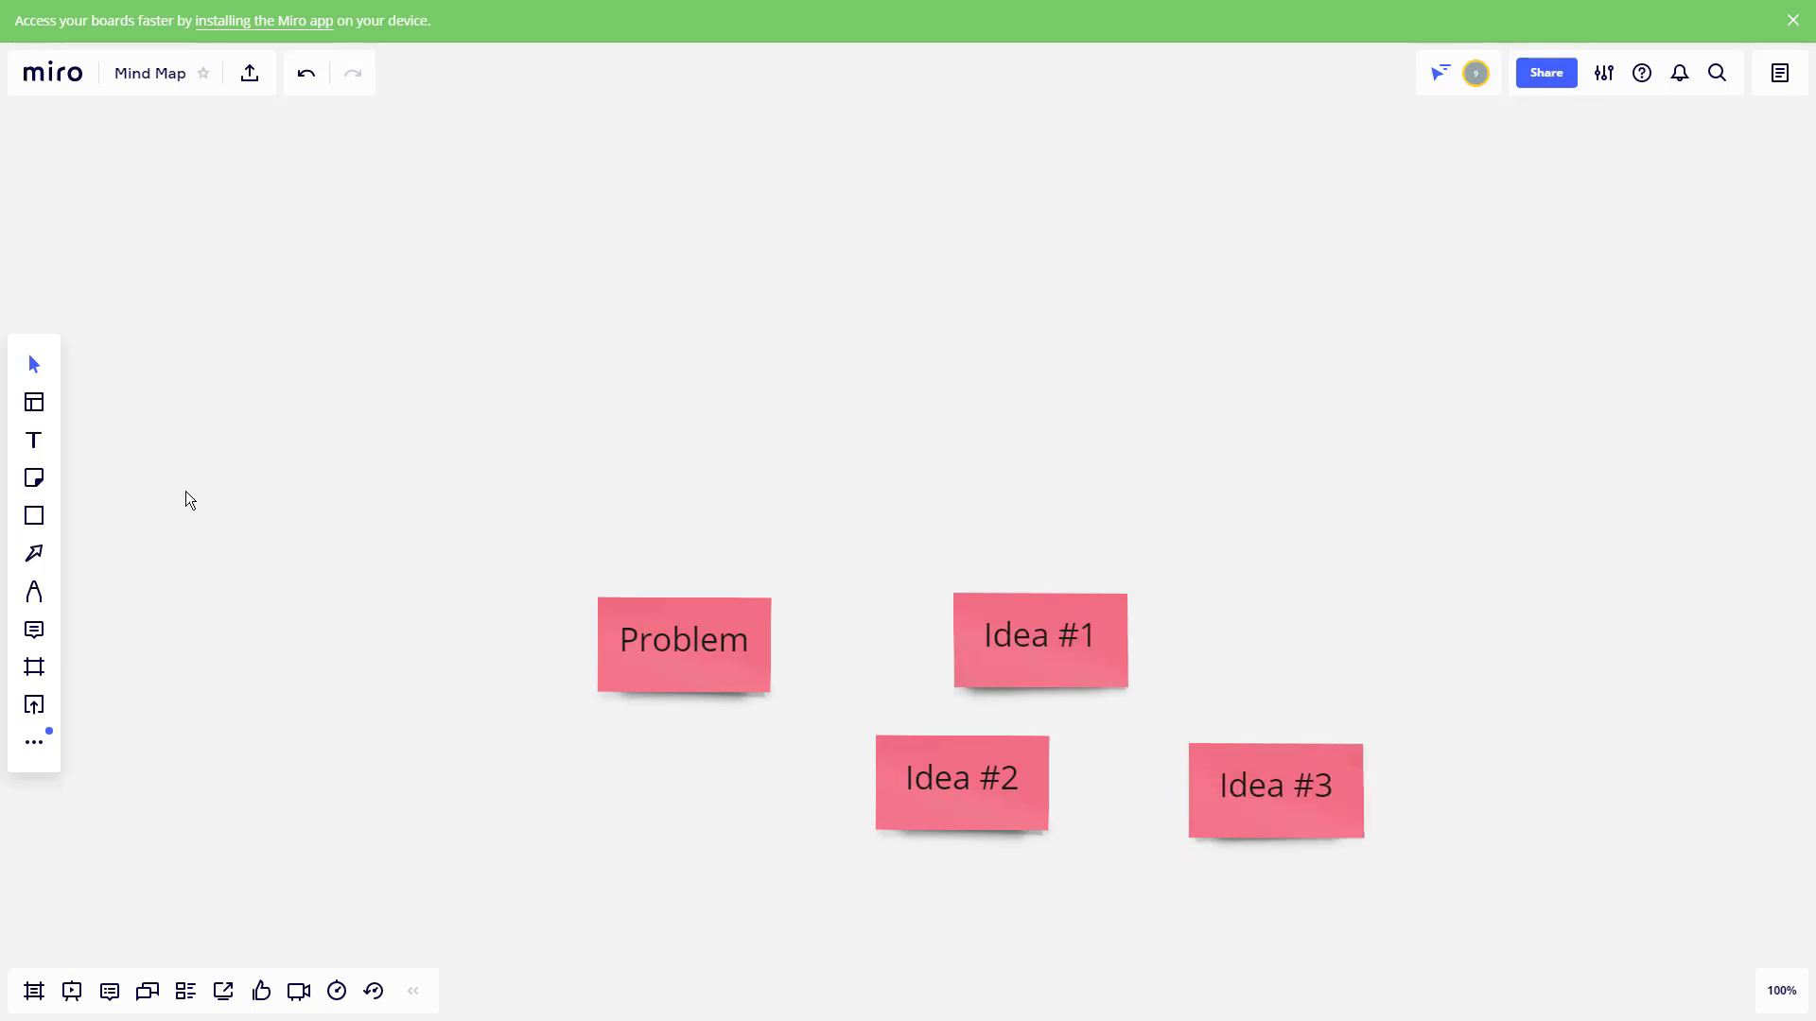
Make Idea #1 and Idea #2 light yellow and Idea #3 teal
click(1050, 663)
click(1097, 503)
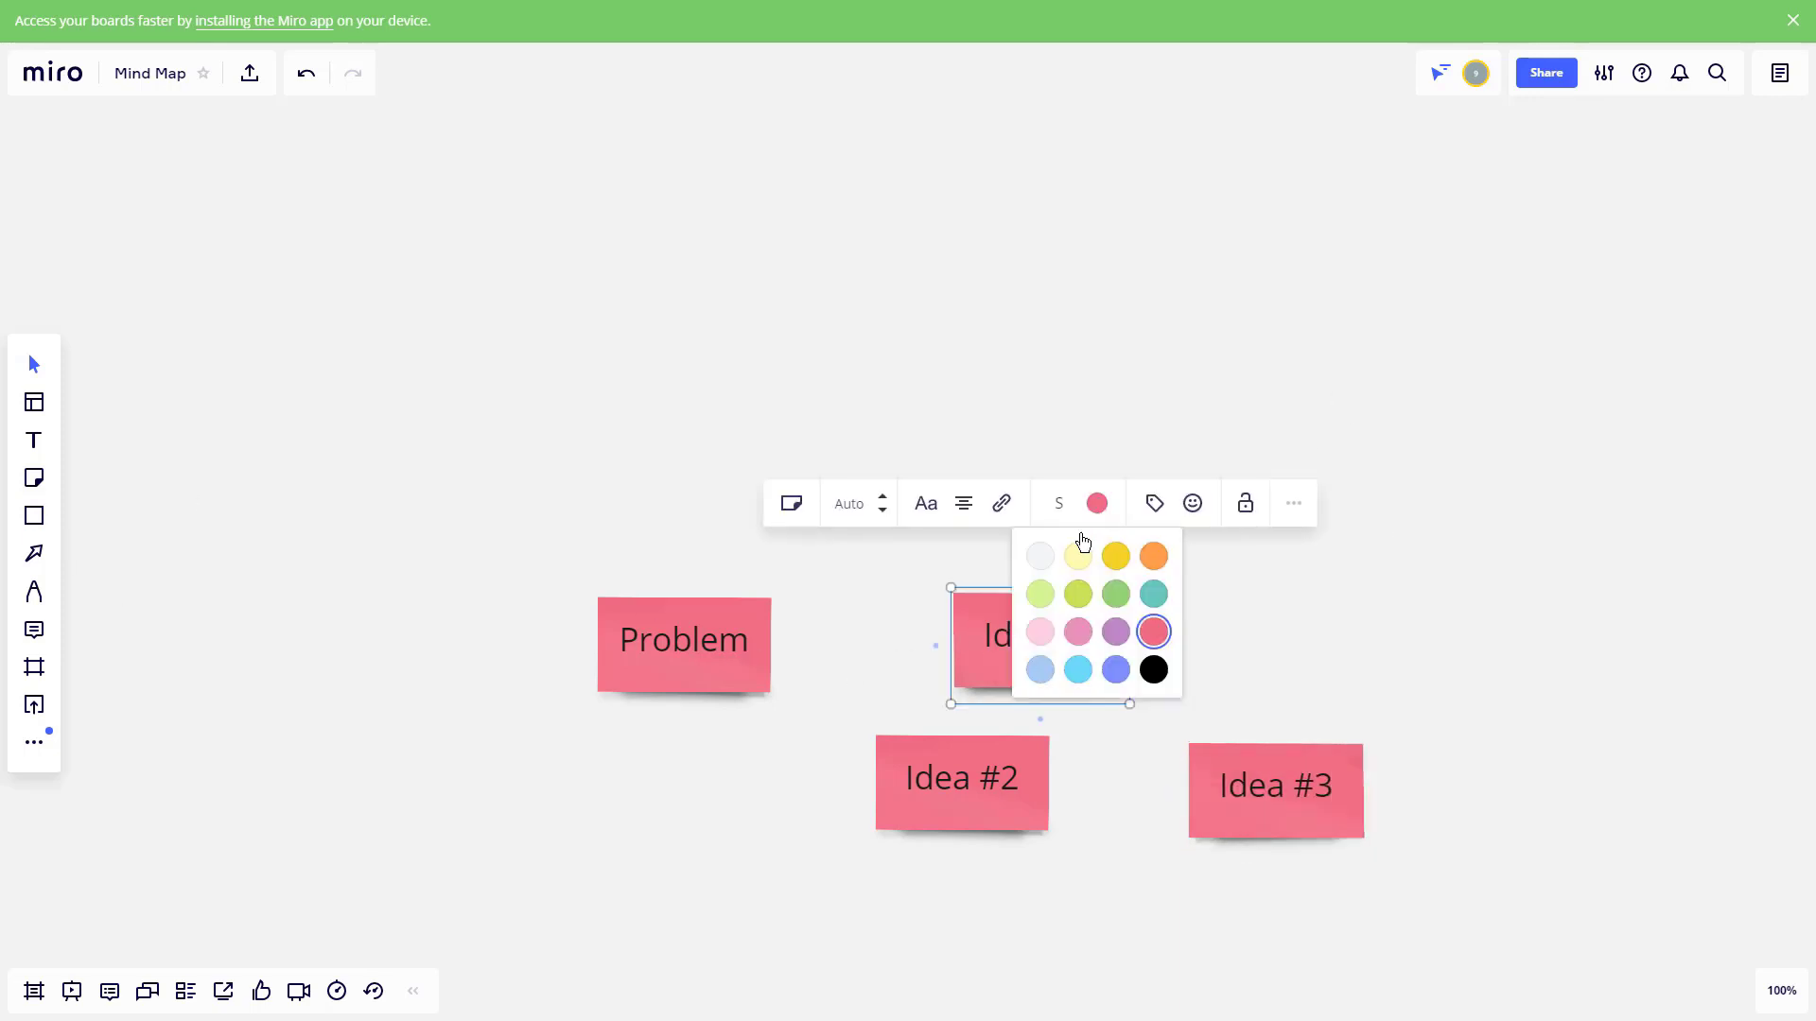
click(1045, 566)
click(1097, 504)
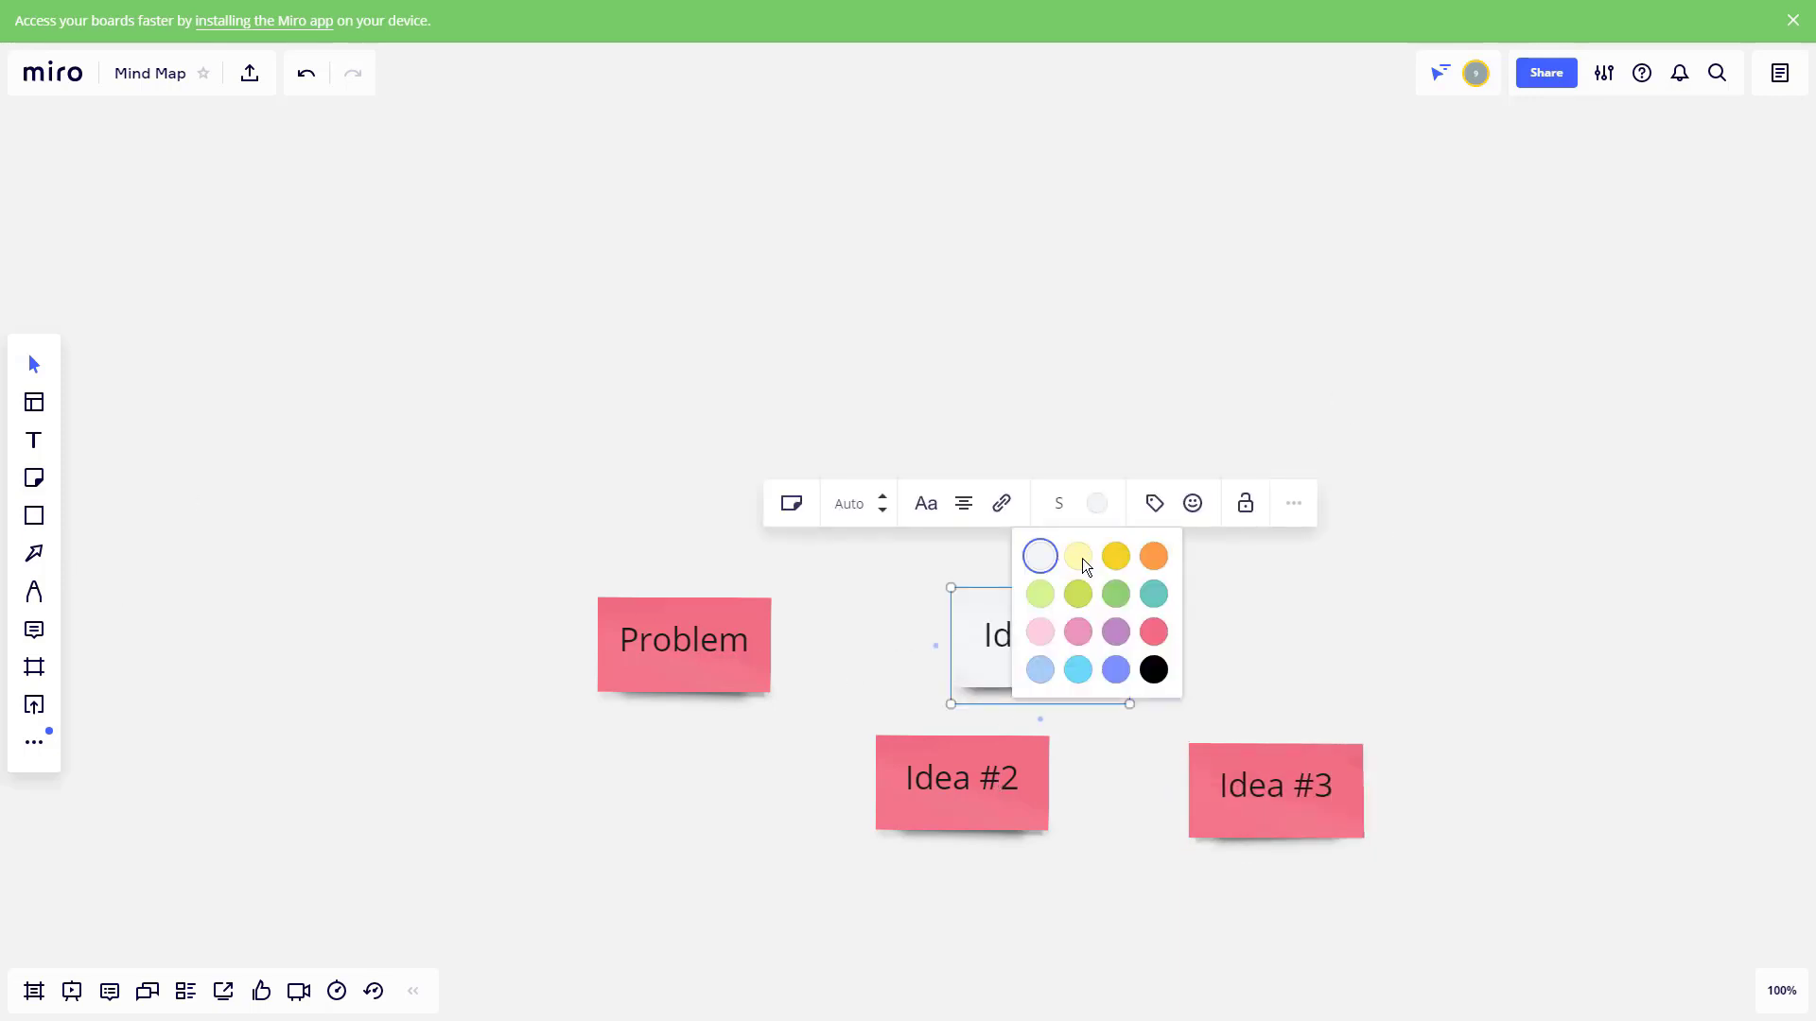
click(1084, 557)
click(993, 783)
click(1018, 646)
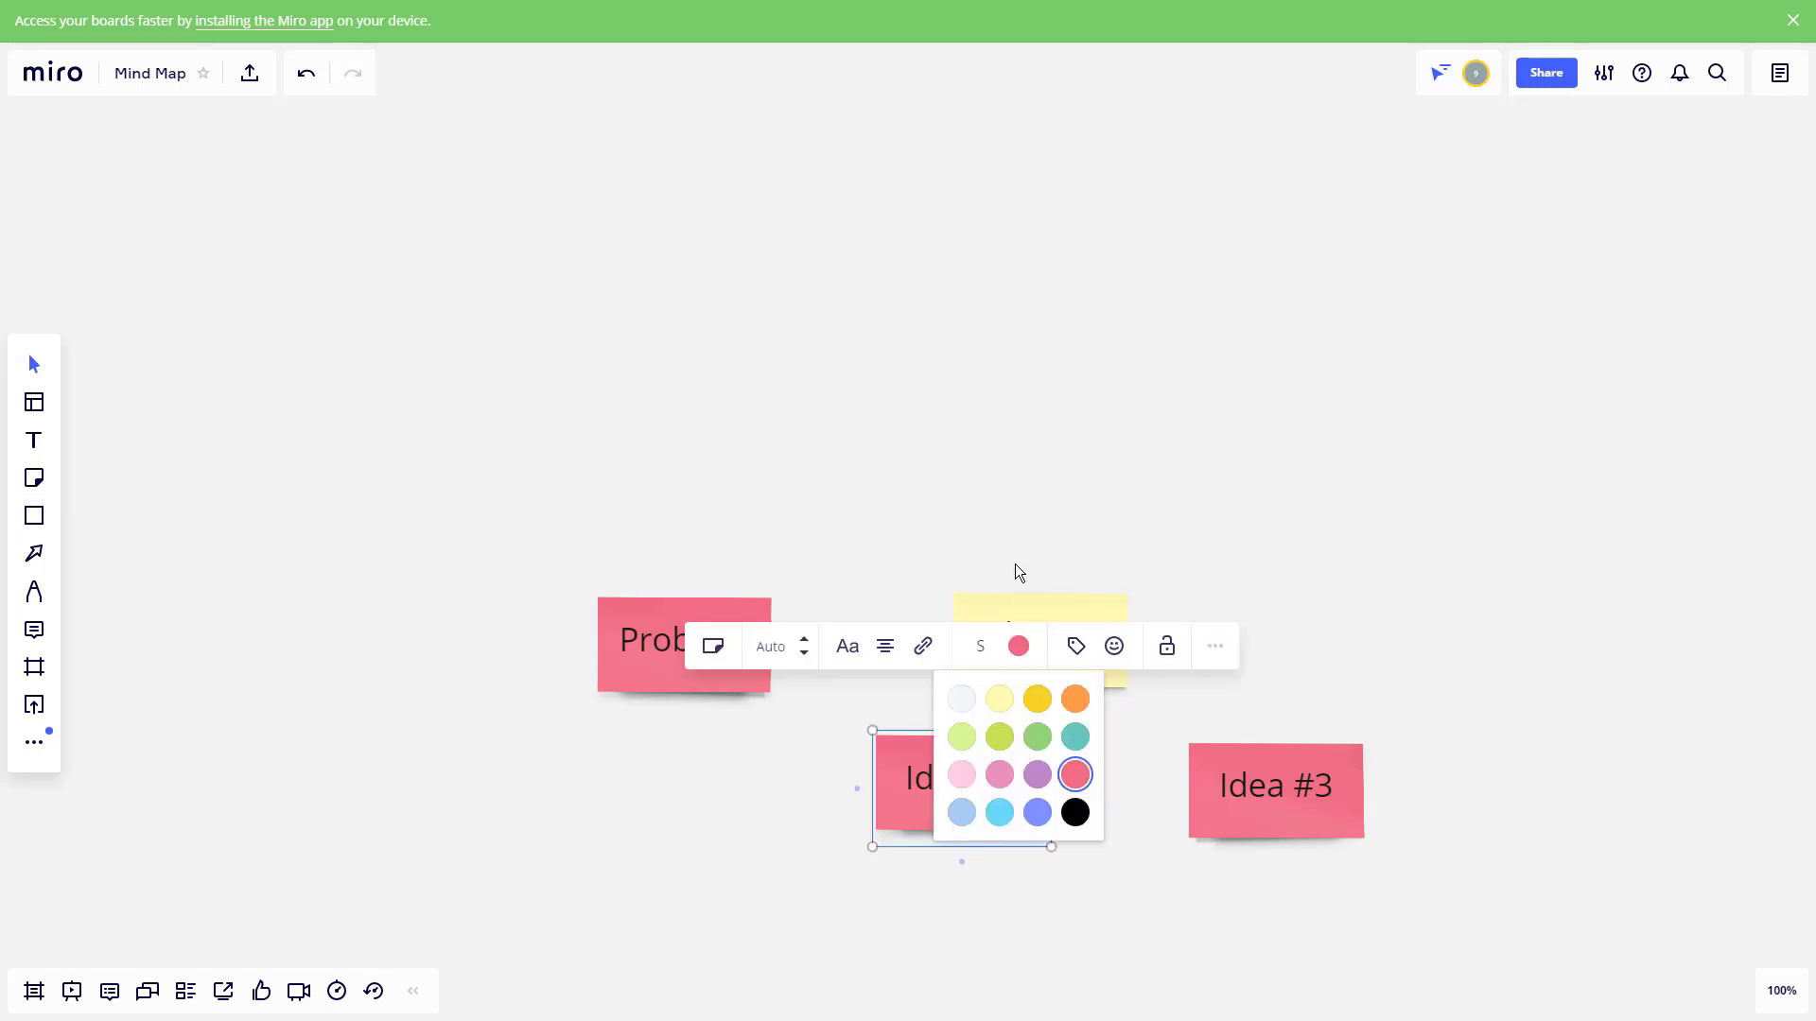
click(995, 704)
click(1227, 766)
click(1331, 656)
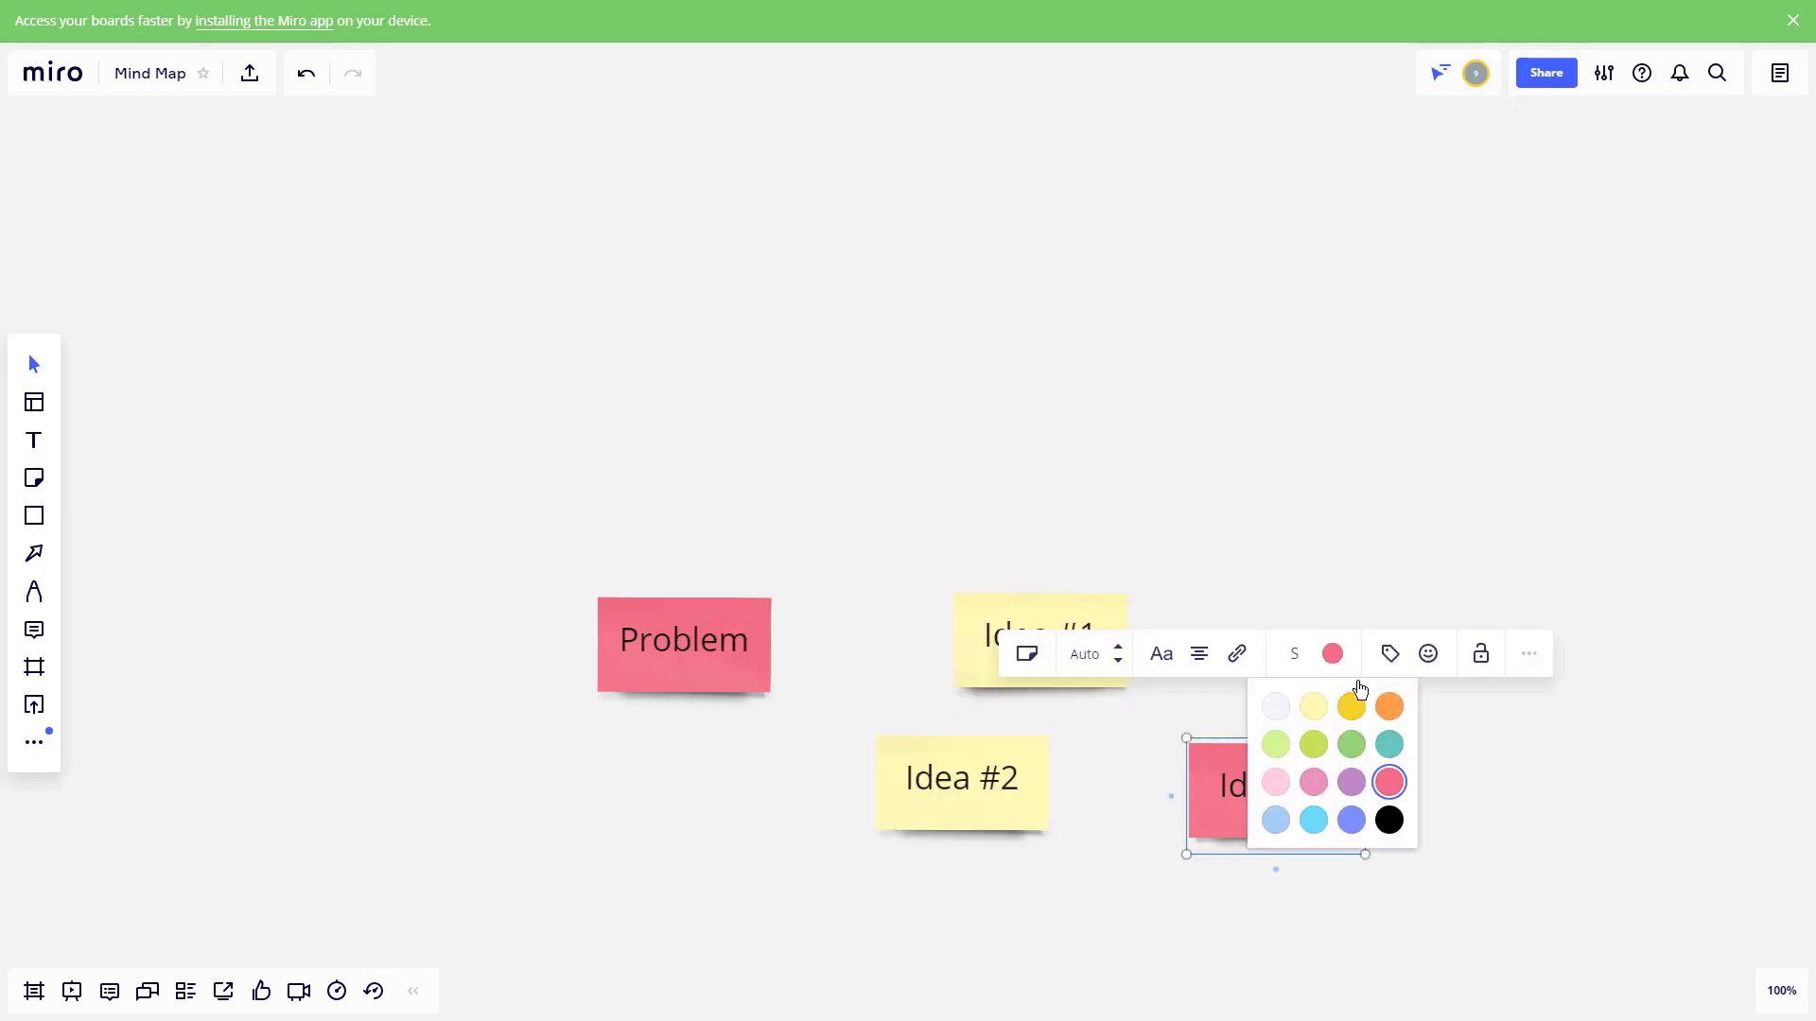
click(1390, 745)
Arrange the idea notes and connect Problem to each with curved lines
drag(1247, 749, 766, 401)
mouse_move(1031, 637)
mouse_down()
mouse_move(993, 628)
mouse_move(1006, 615)
mouse_up()
drag(918, 783, 818, 796)
click(35, 553)
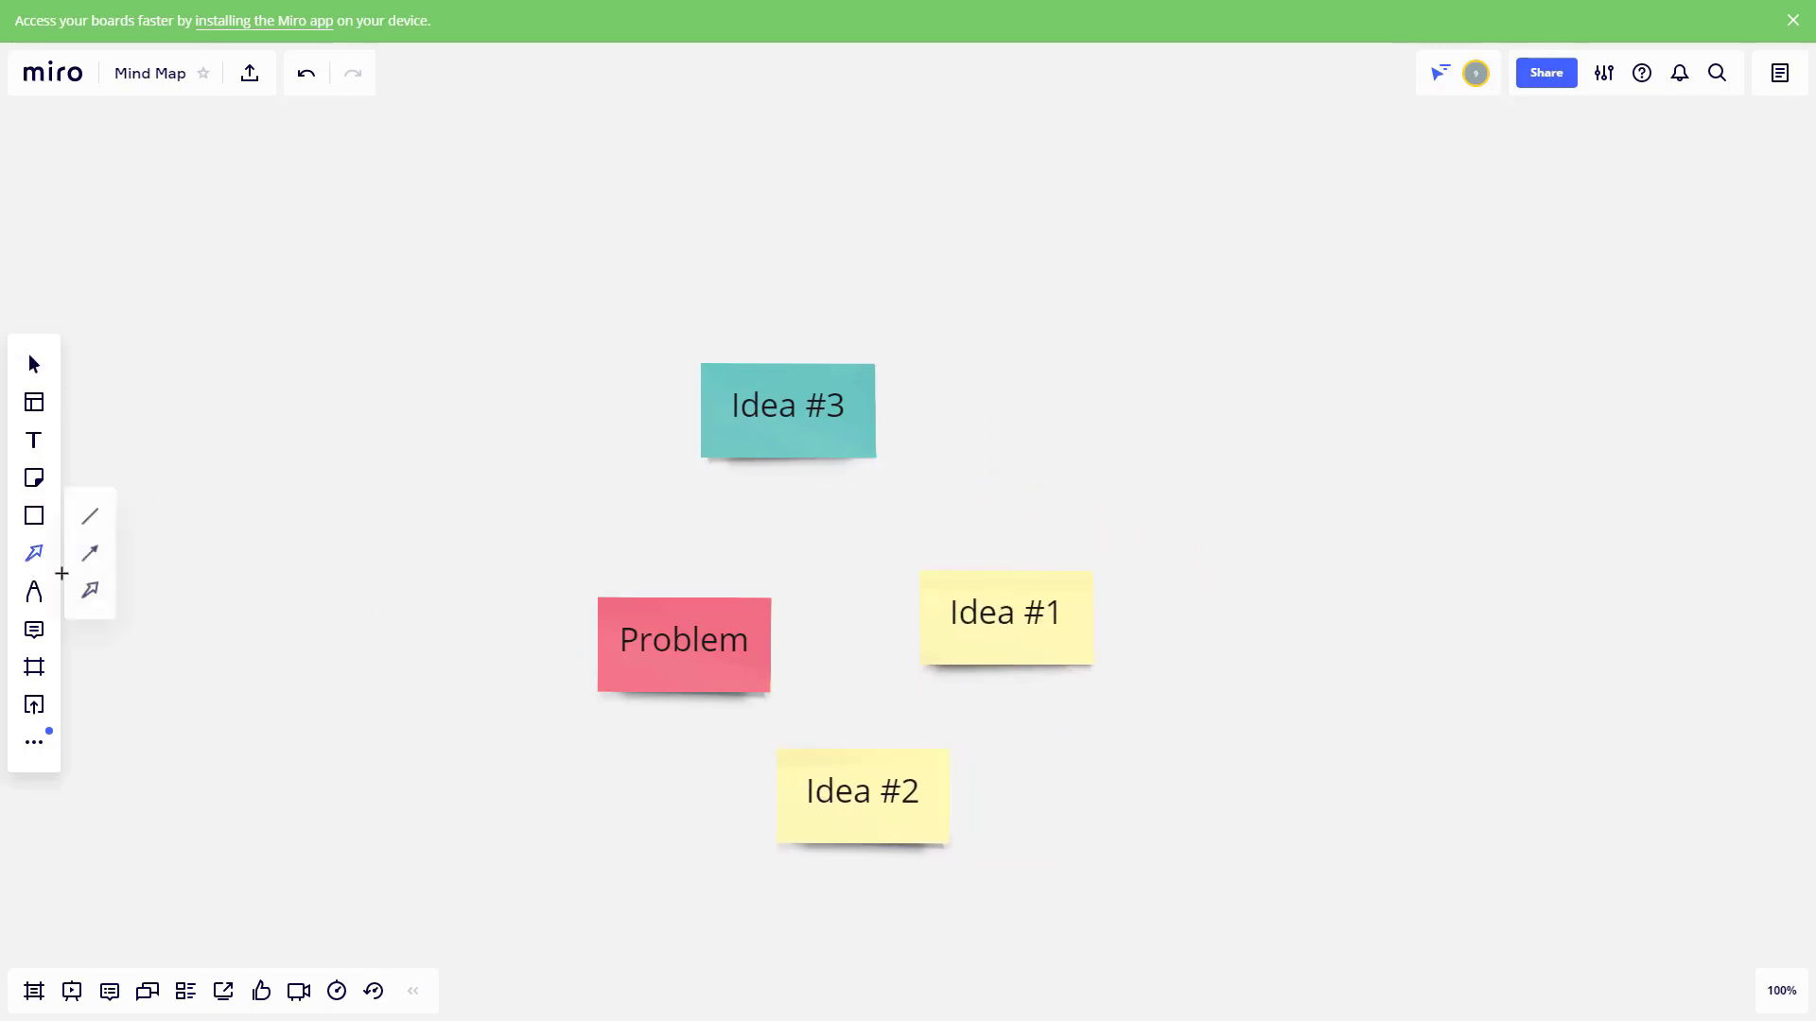
click(91, 519)
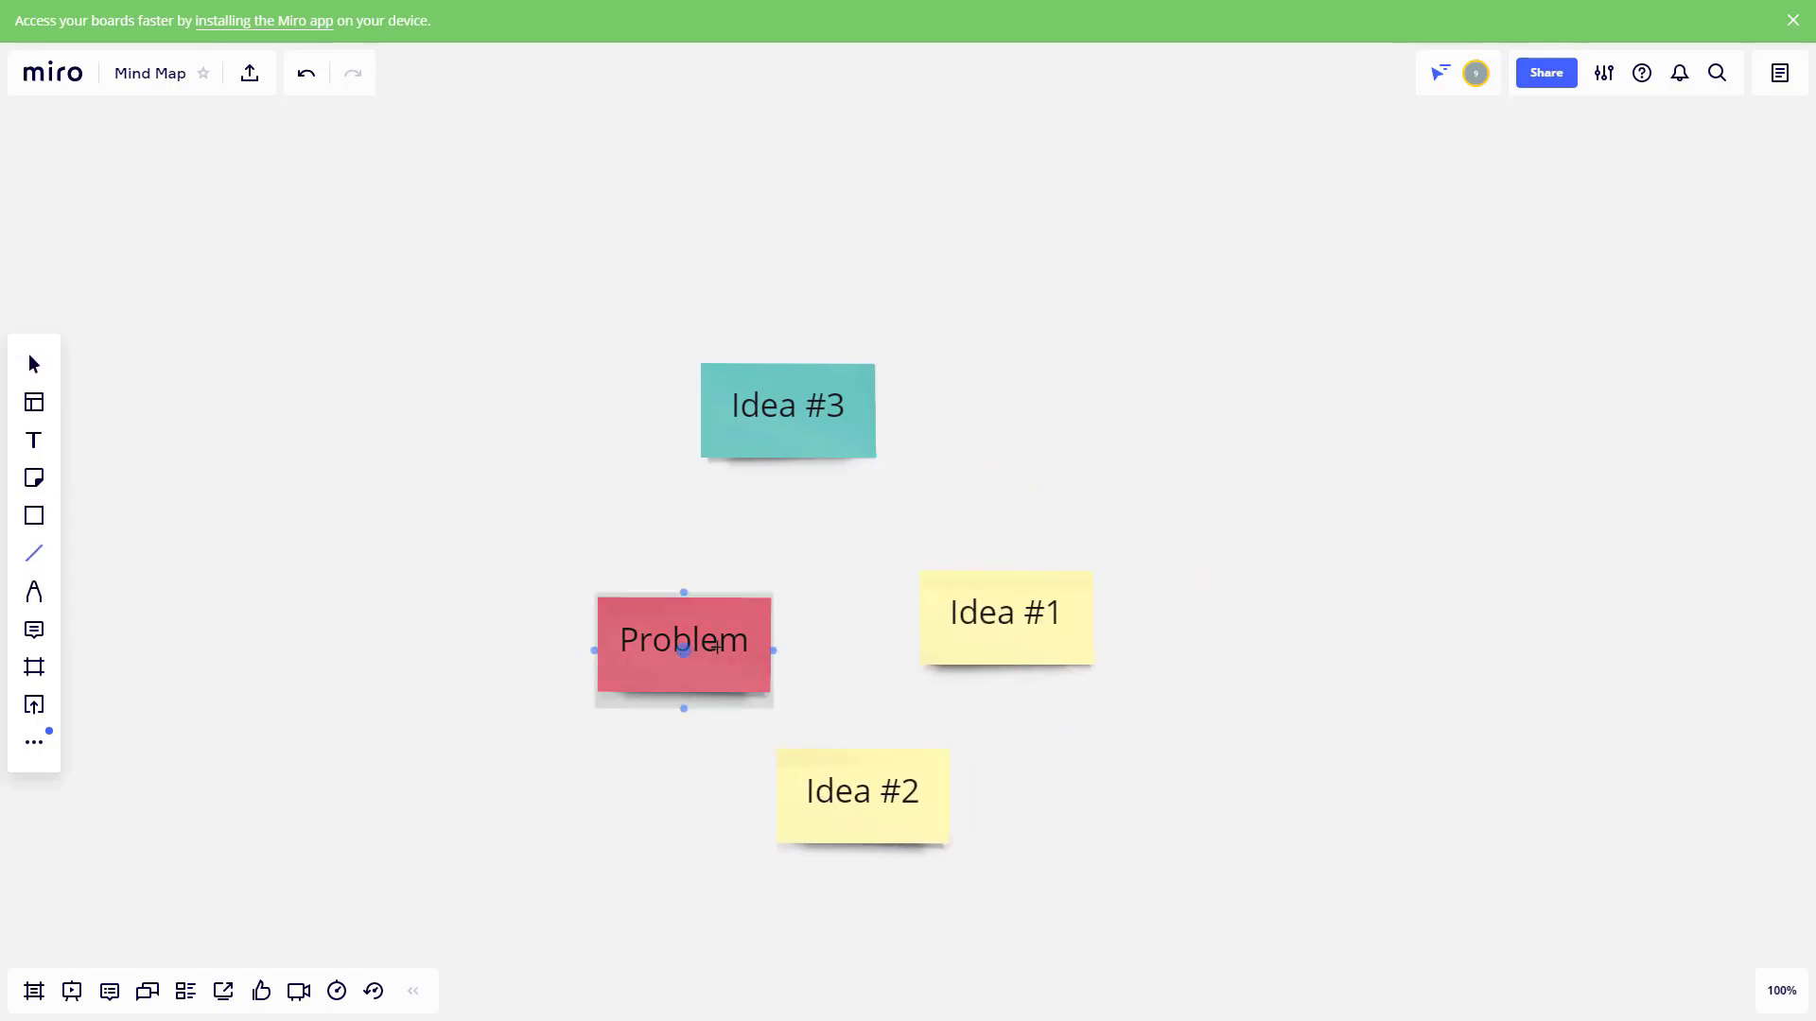
click(996, 616)
click(860, 794)
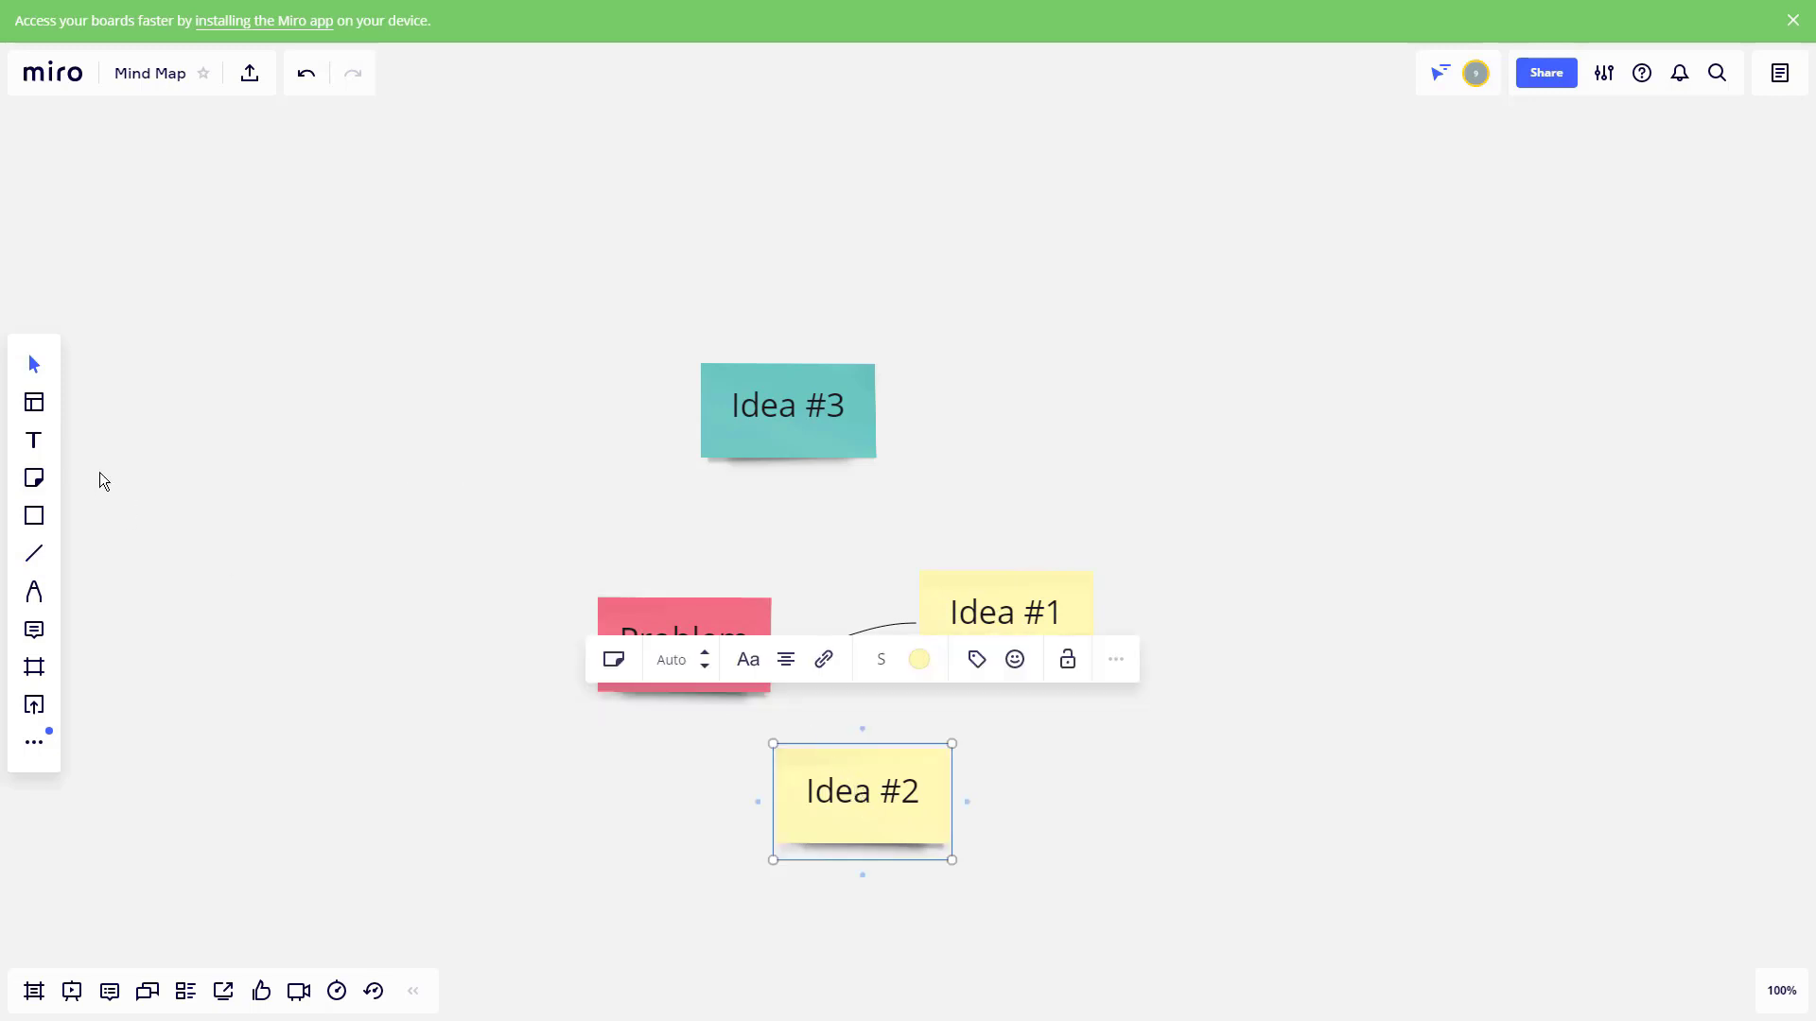
click(34, 553)
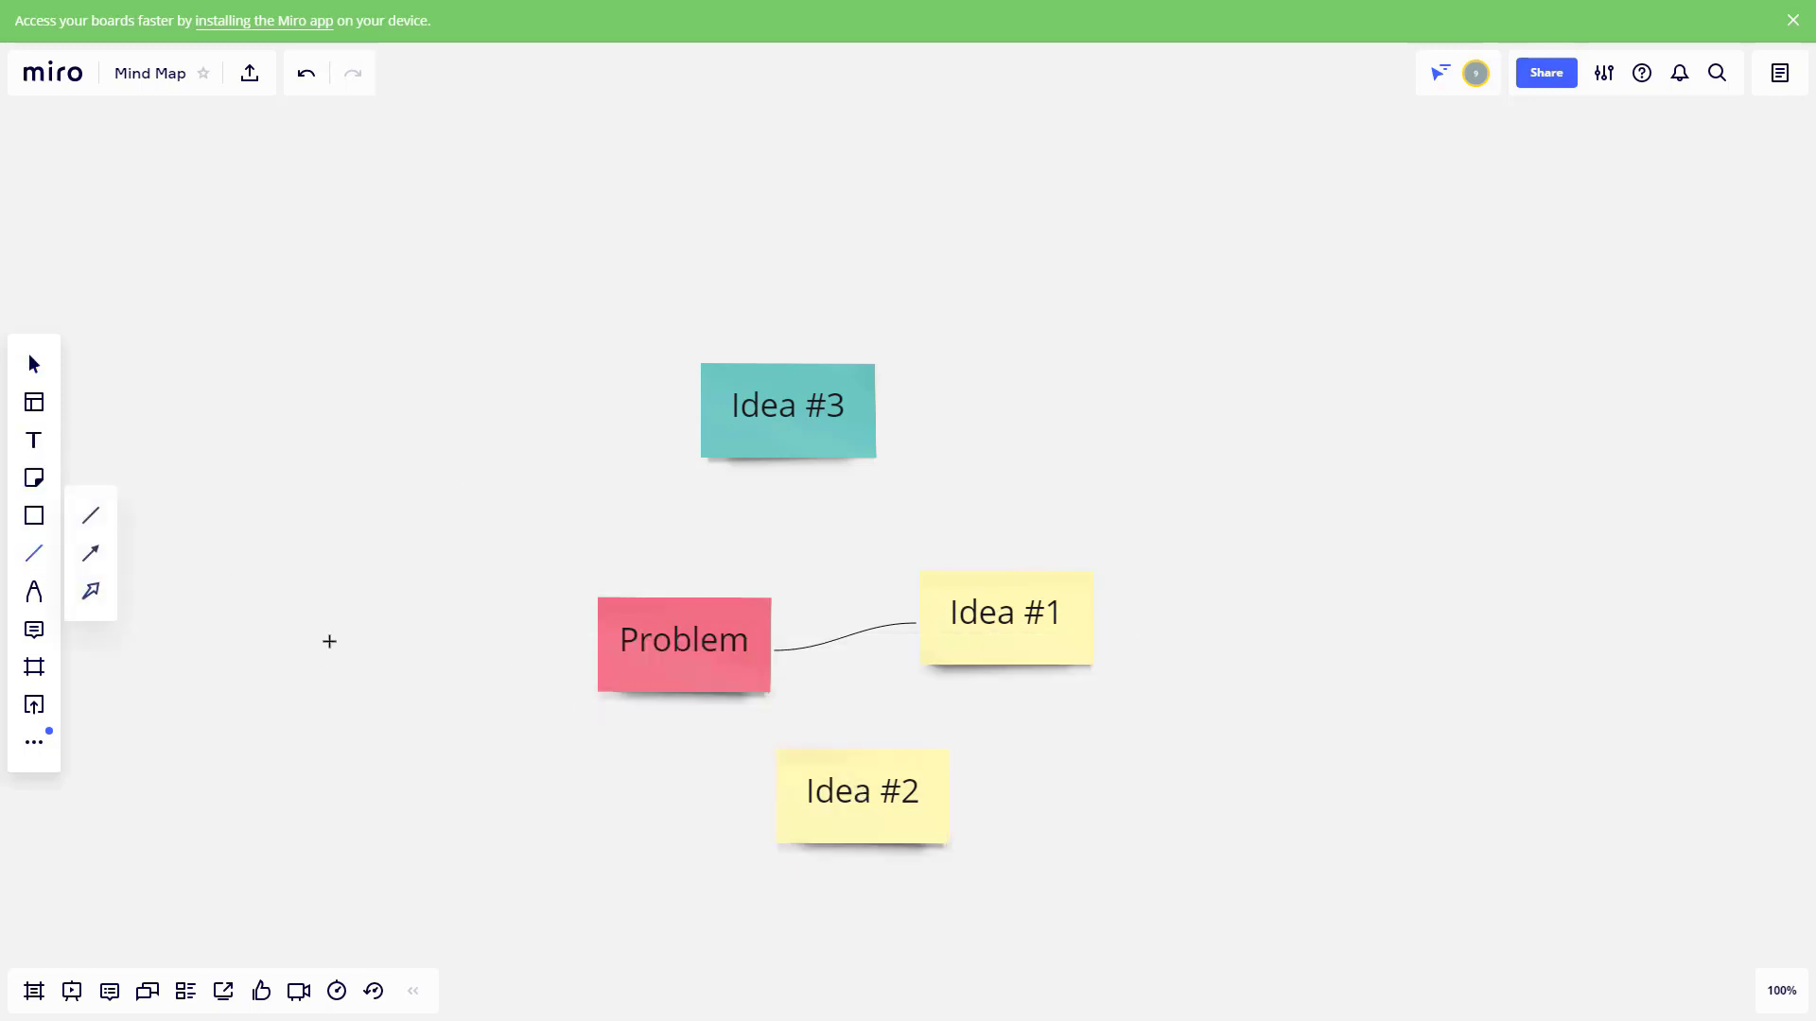
click(98, 523)
drag(798, 729, 858, 851)
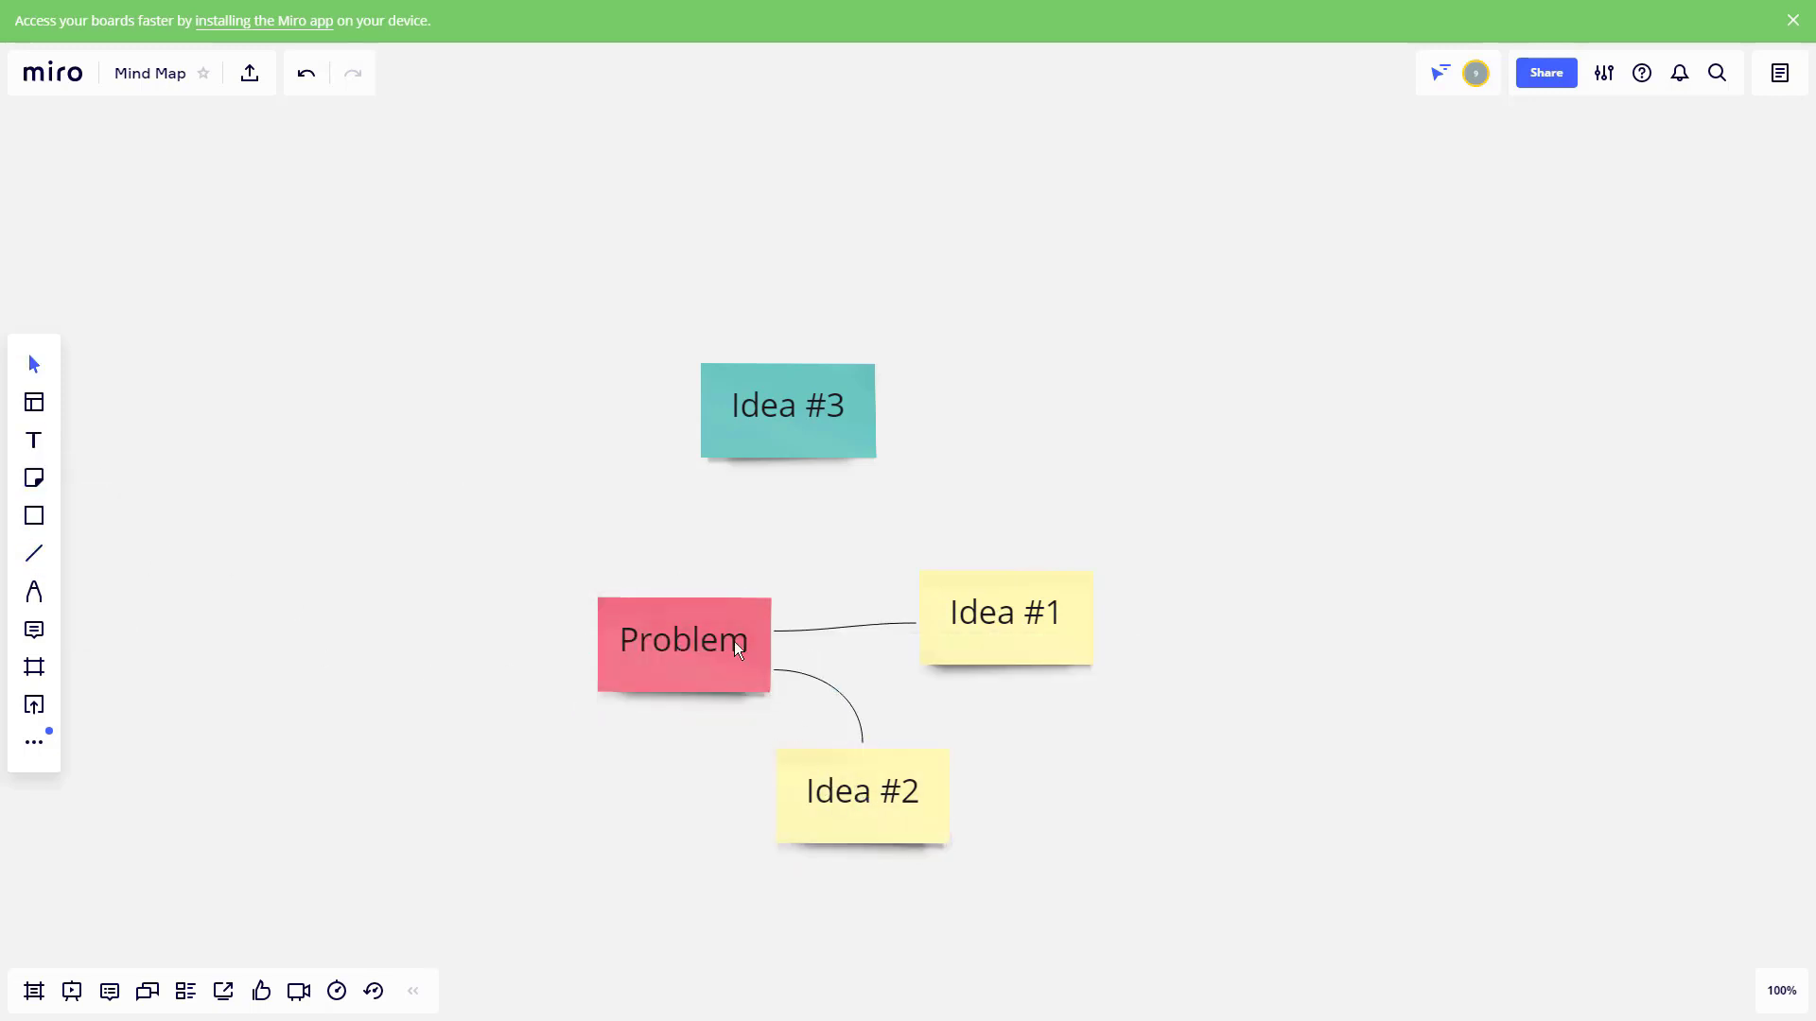
click(43, 556)
mouse_move(684, 643)
mouse_down()
mouse_move(786, 515)
mouse_move(805, 439)
mouse_up()
Spread Idea #1, #2 and #3 further out around the Problem note
drag(1041, 628, 1145, 562)
drag(890, 795, 1073, 839)
drag(824, 418, 775, 343)
click(45, 591)
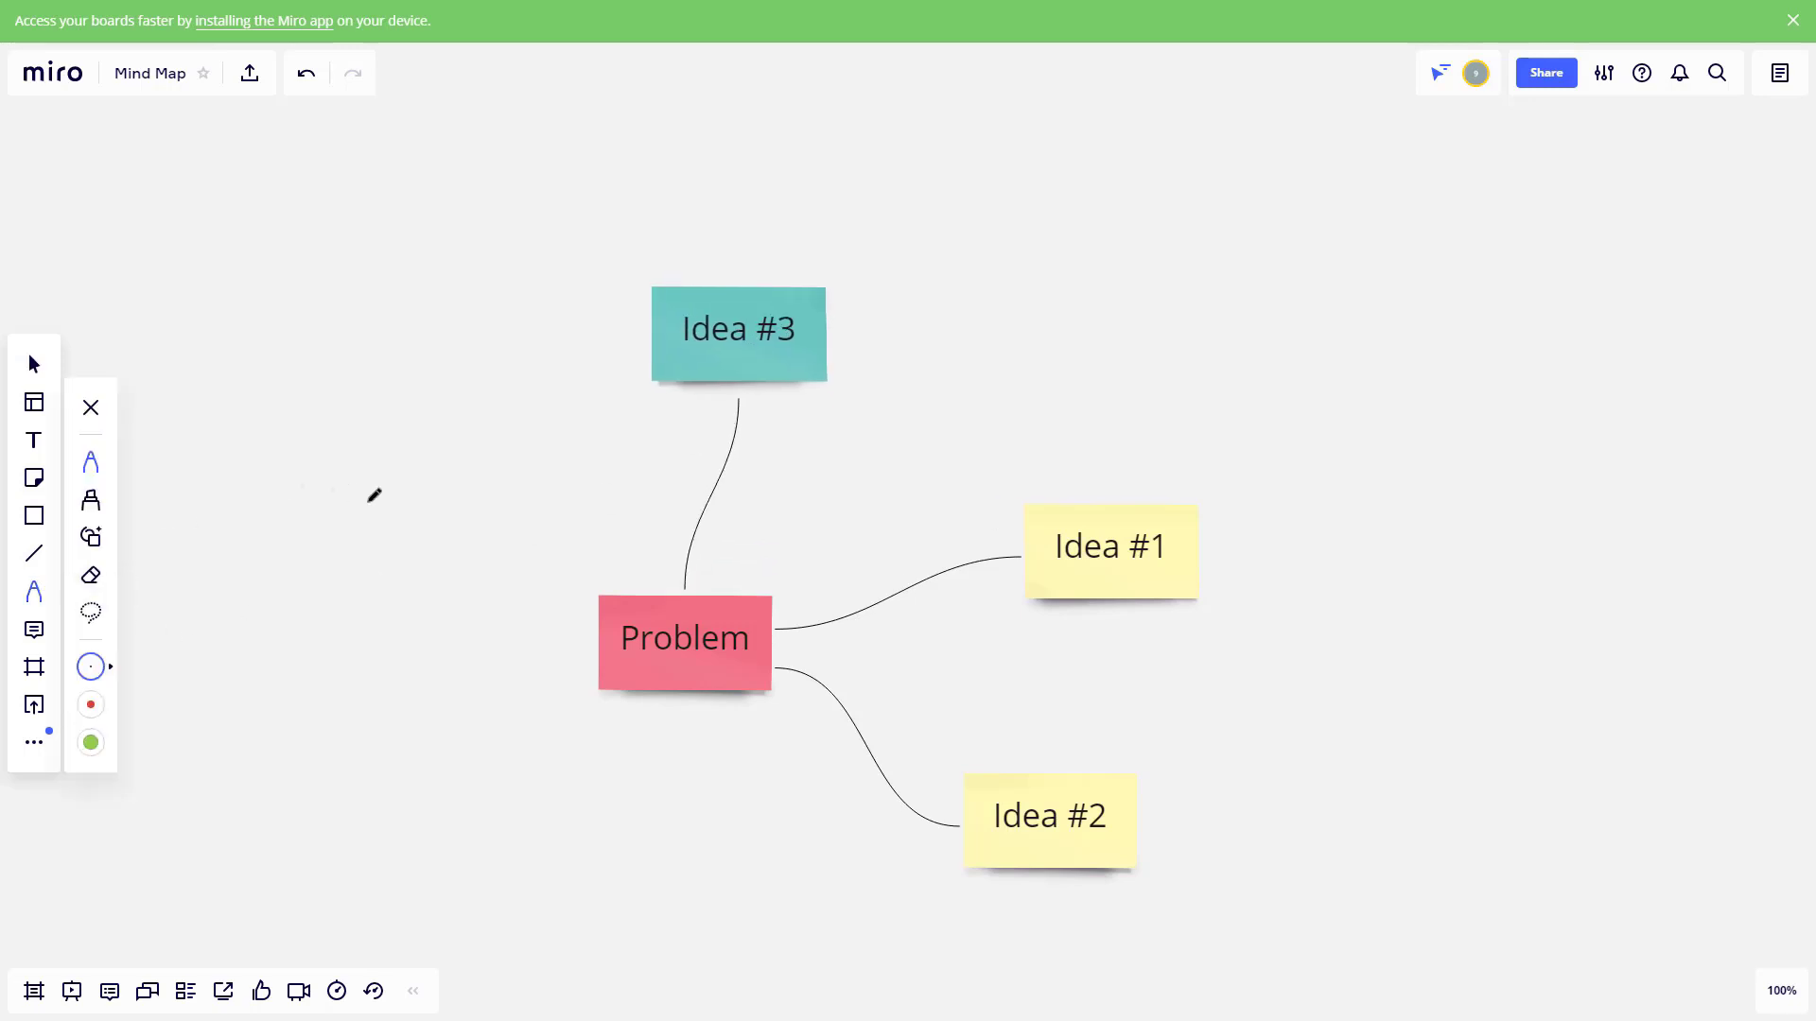